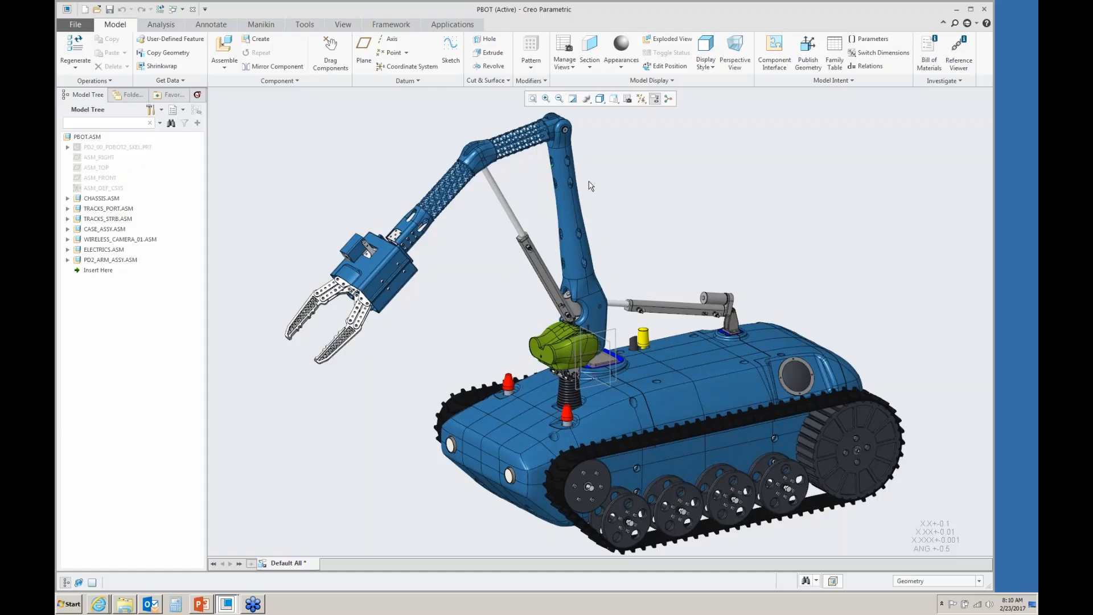
- Activate the PD2_ID_PIVOT_1 plate part on top of the chassis for in-context editing, viewed from 01_RIGHT_SIDE
click(575, 268)
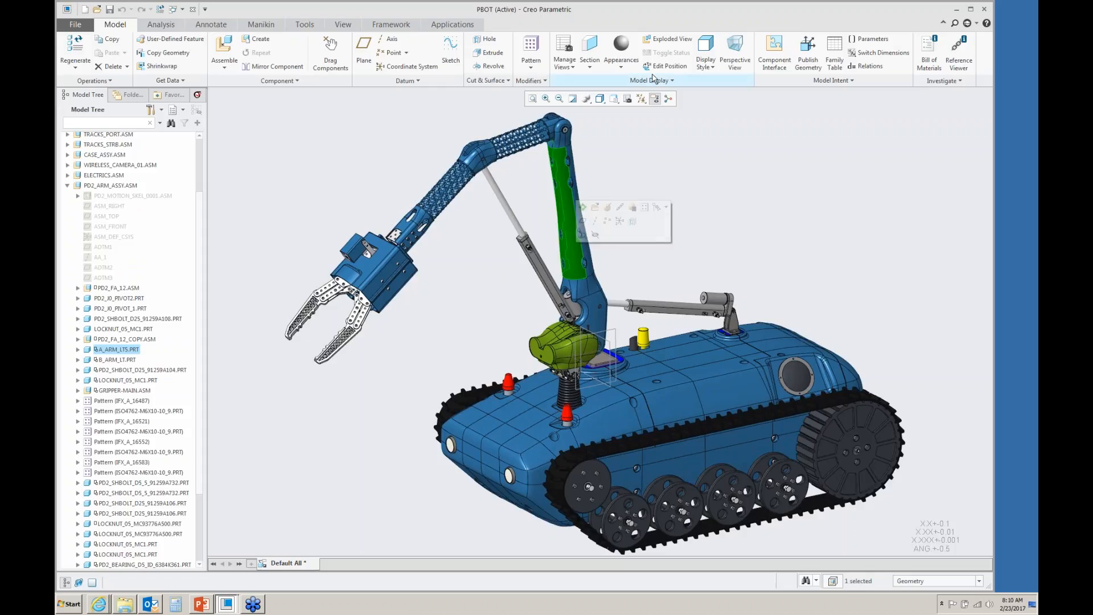
click(614, 98)
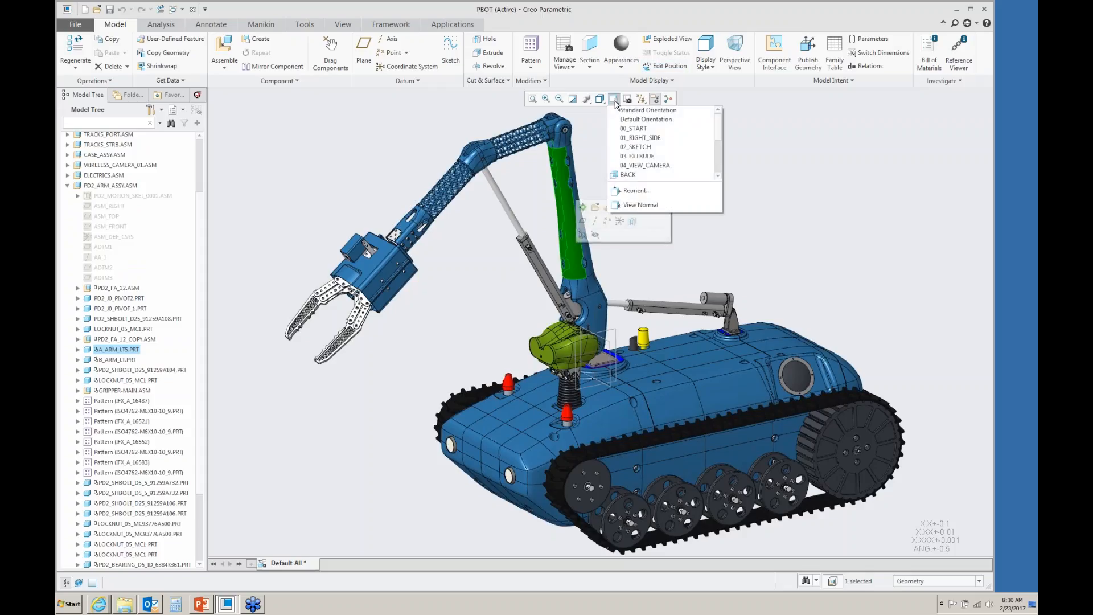
click(630, 138)
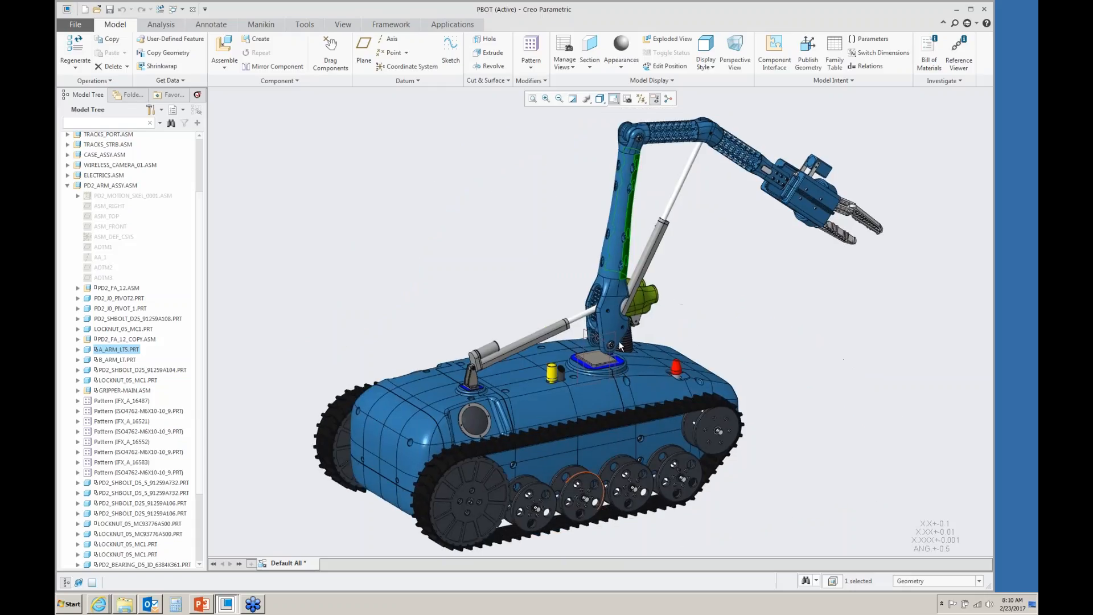
scroll(620, 340, down, 6)
scroll(600, 359, down, 2)
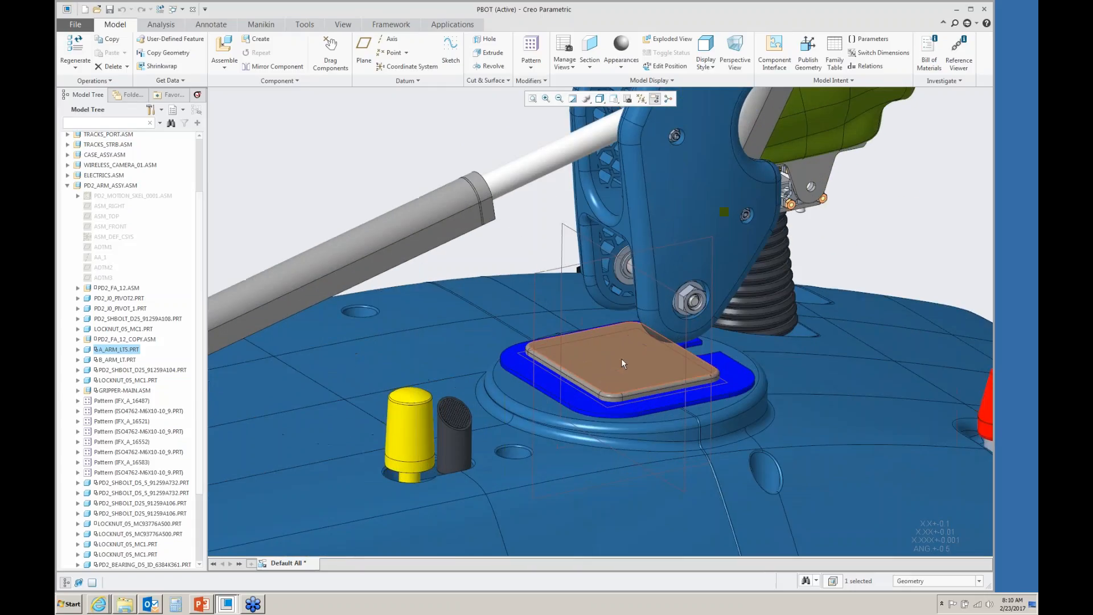
click(621, 358)
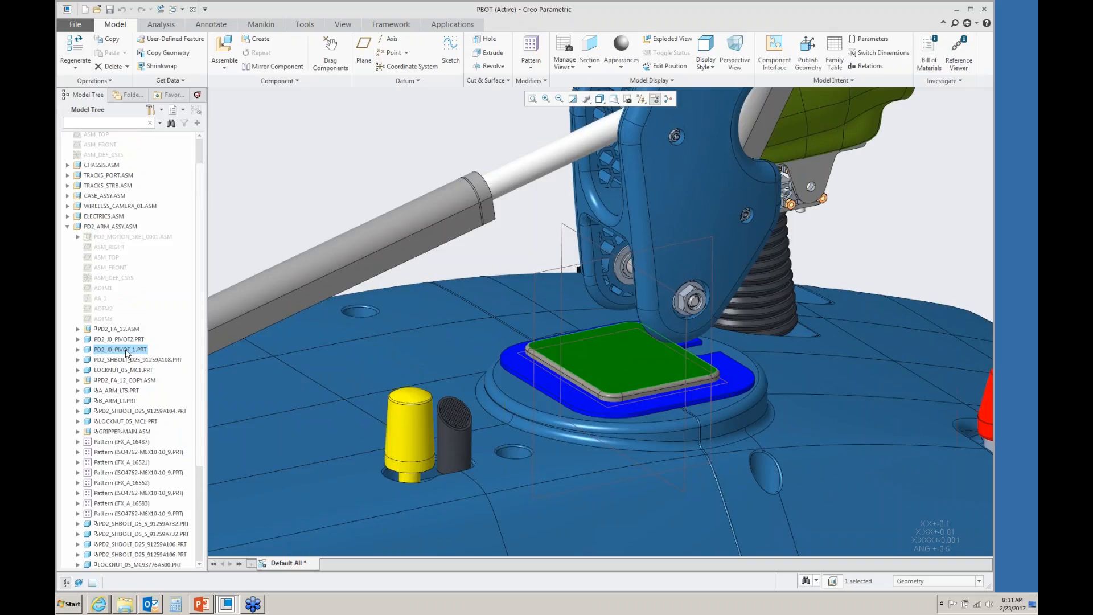
click(612, 370)
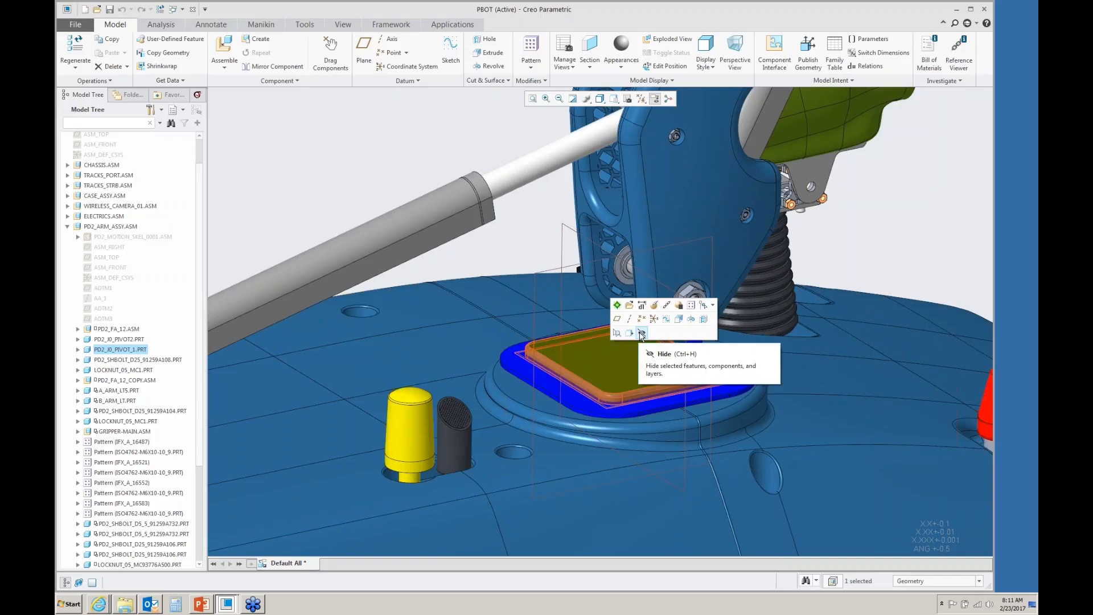
click(617, 306)
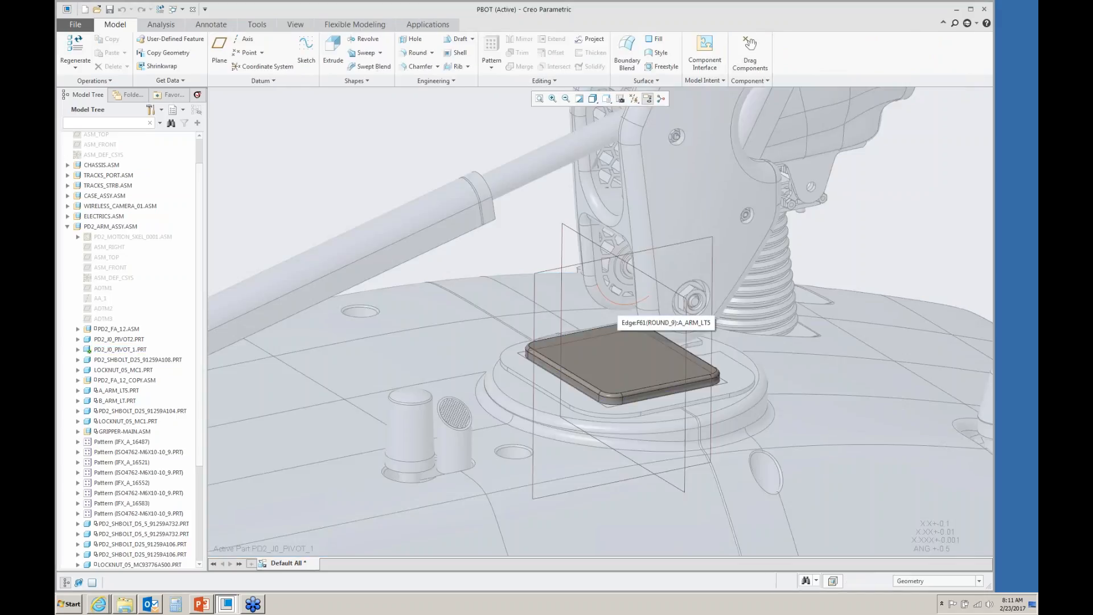
- Start an extrude sketch on the plate part's vertical datum plane and orient the sketch view normal
scroll(572, 270, up, 2)
click(572, 270)
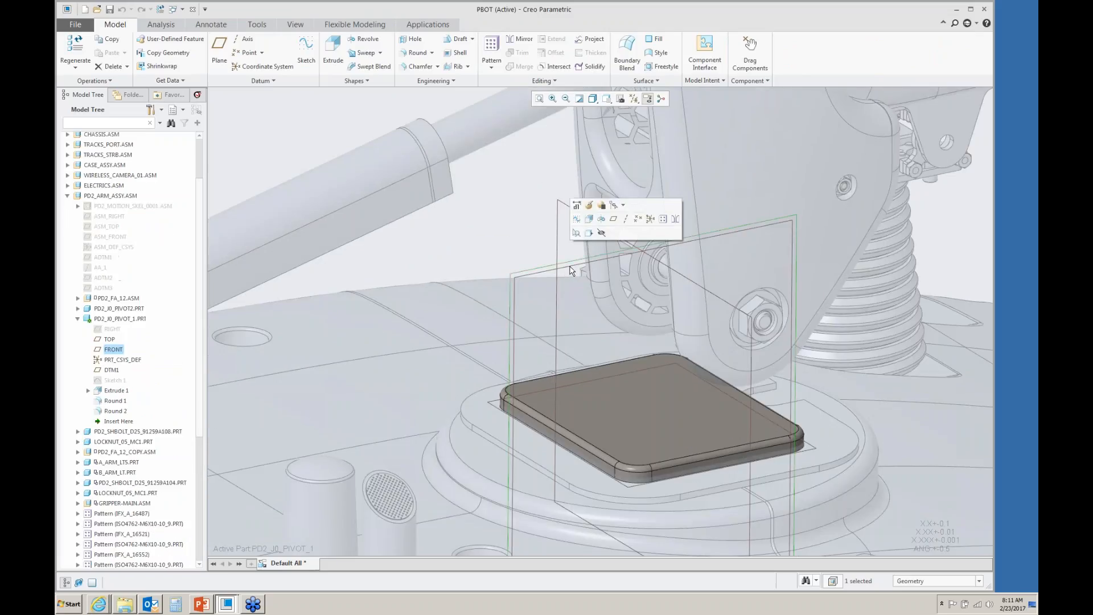
click(590, 220)
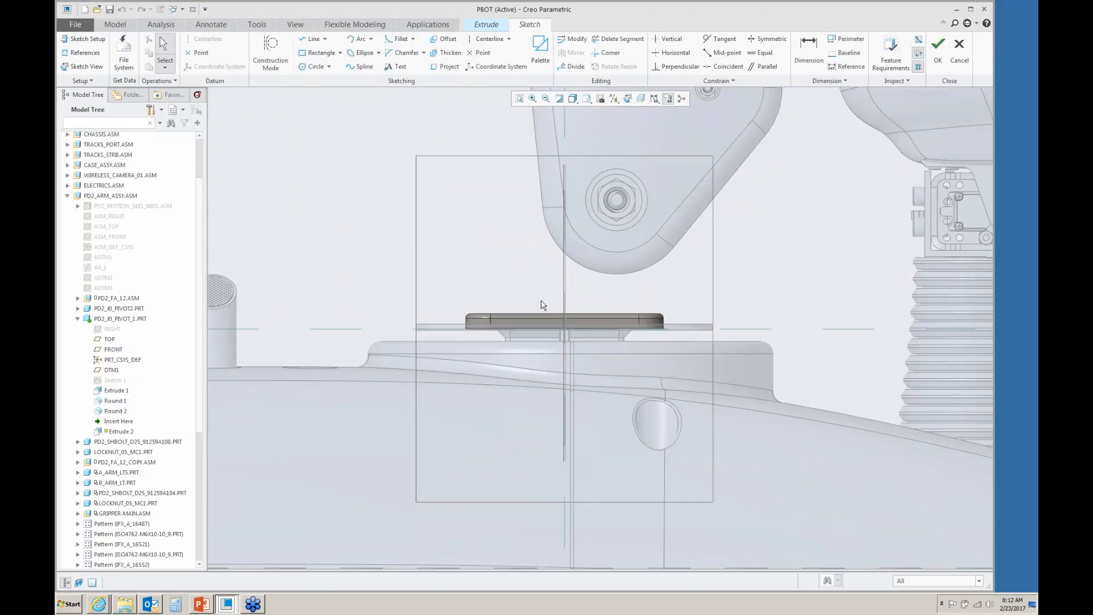
click(640, 100)
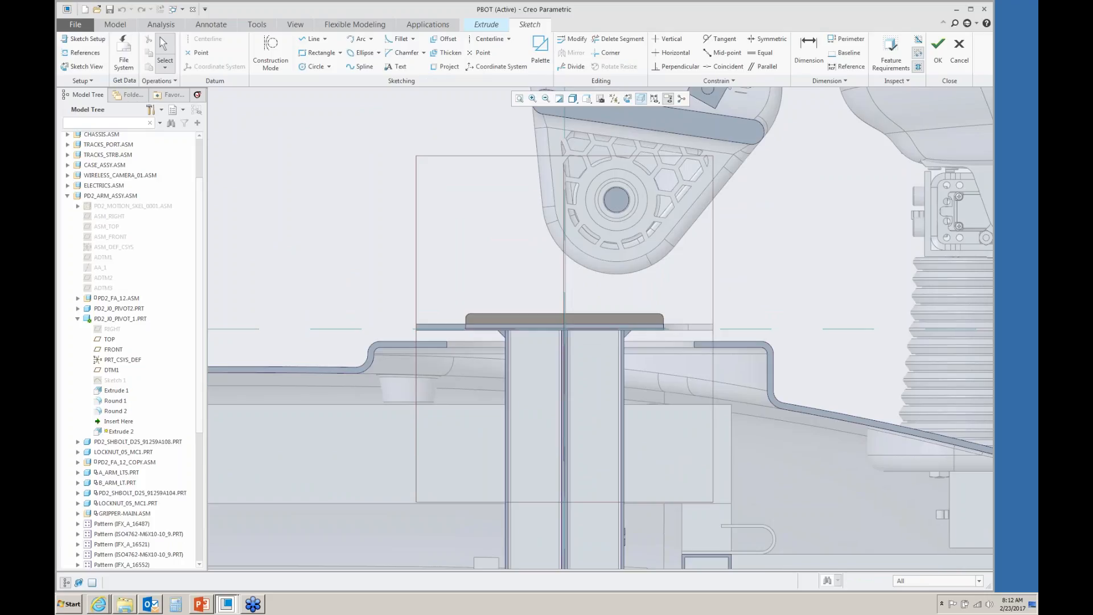
- Sketch two concentric circles at the pivot center, a small one matching the bore and a larger outer one
click(312, 67)
scroll(632, 163, up, 5)
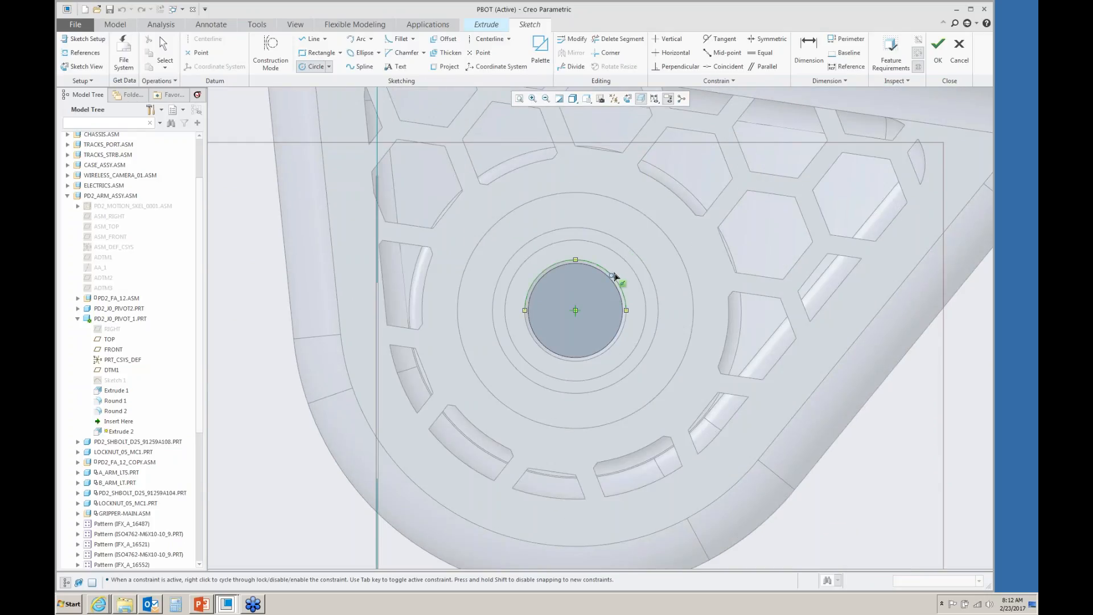
click(576, 311)
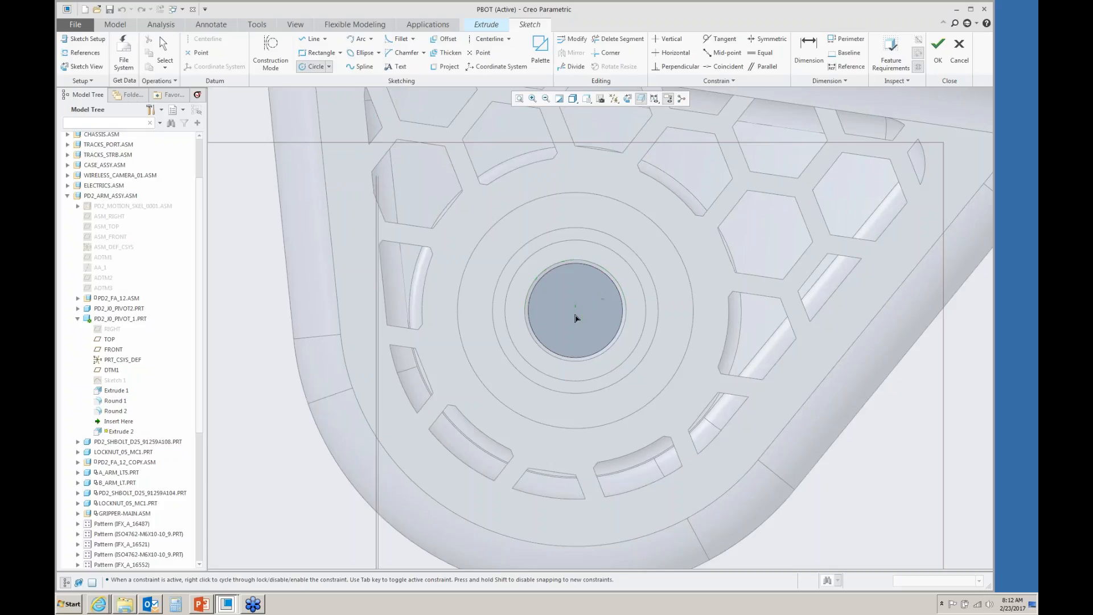
click(612, 276)
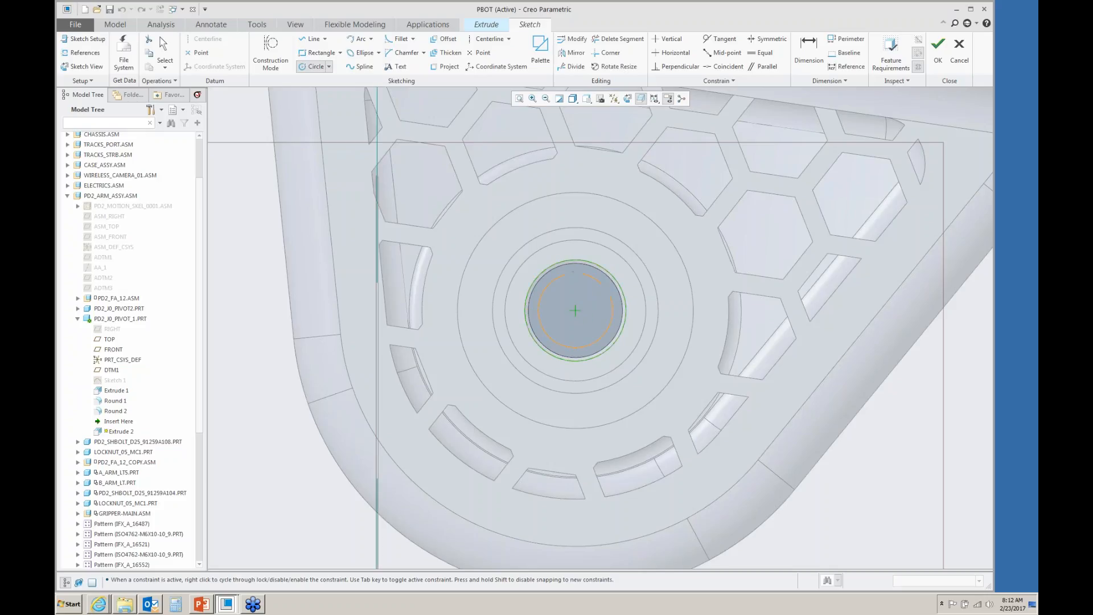
click(576, 311)
click(678, 219)
- Draw a line along the plate's top edge and up tangent to the outer circle
scroll(586, 275, up, 5)
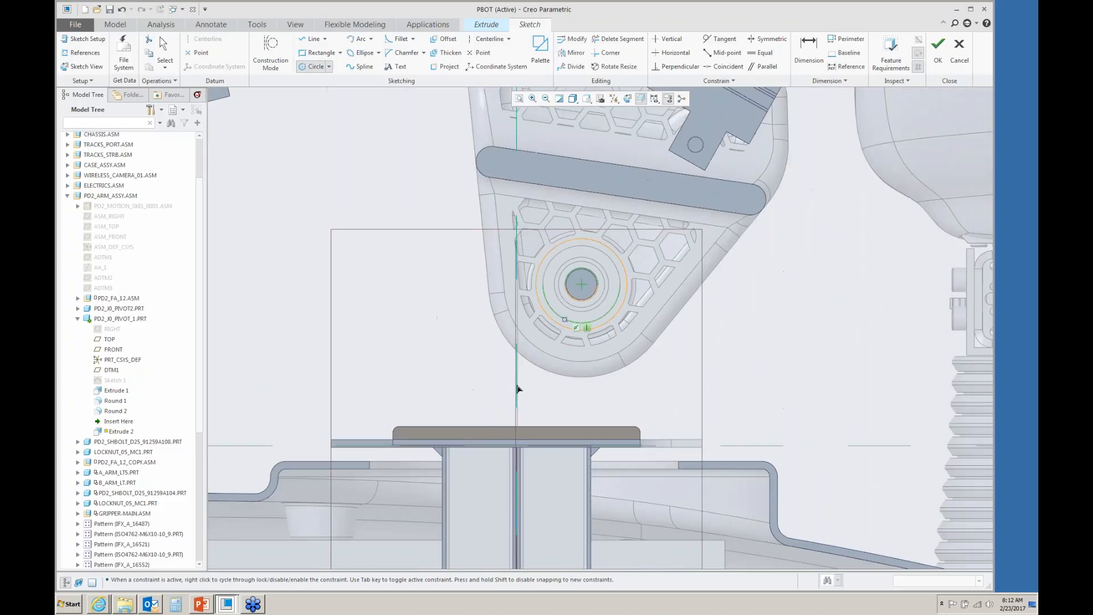
scroll(466, 480, down, 2)
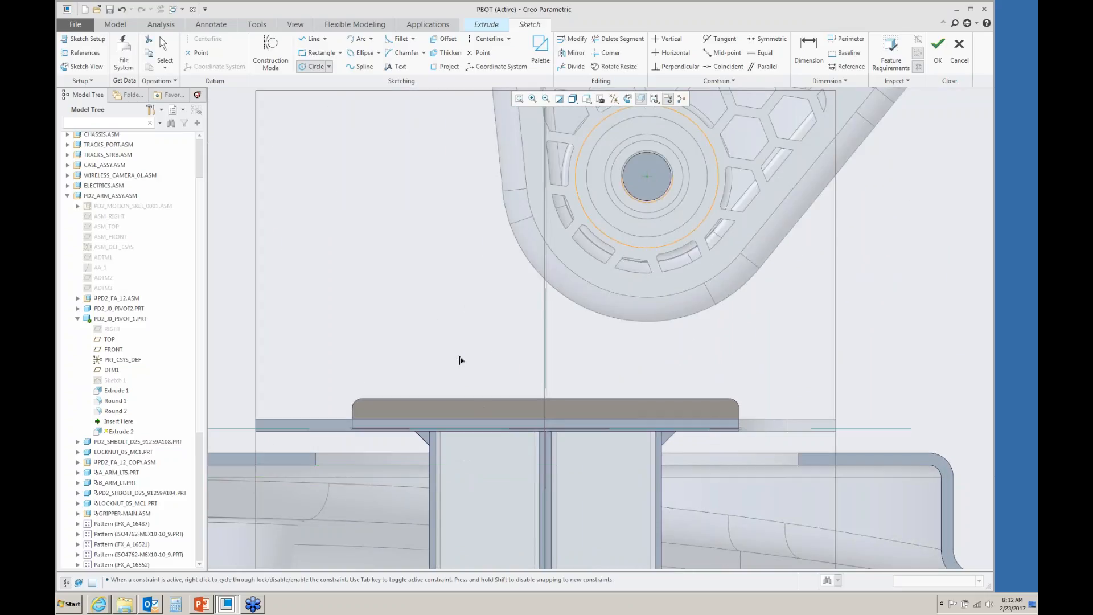
right_click(425, 258)
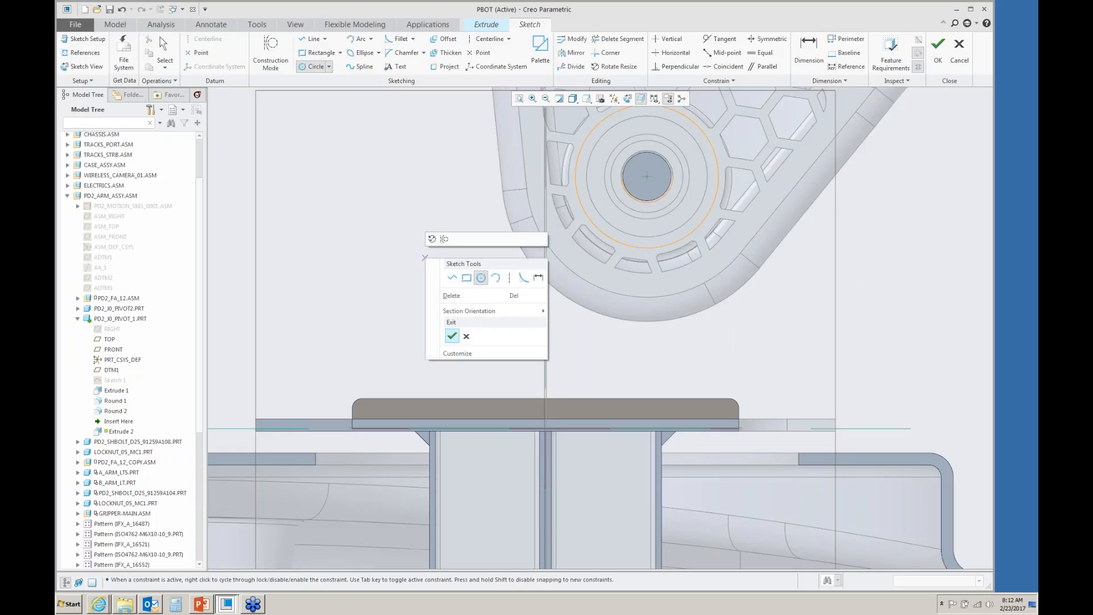
click(452, 277)
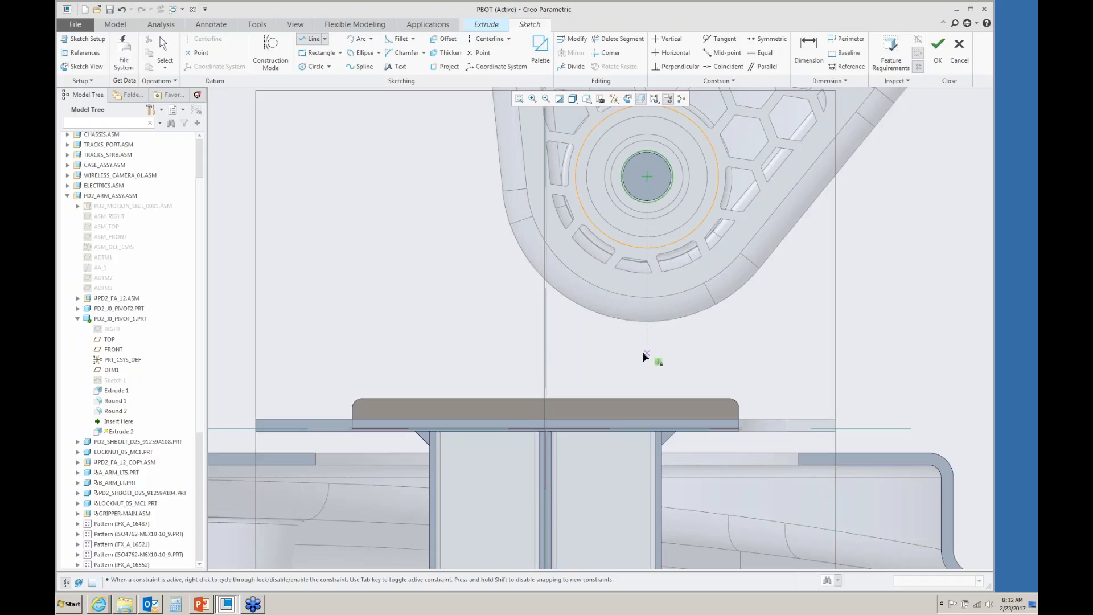
right_click(645, 356)
right_click(645, 355)
click(646, 398)
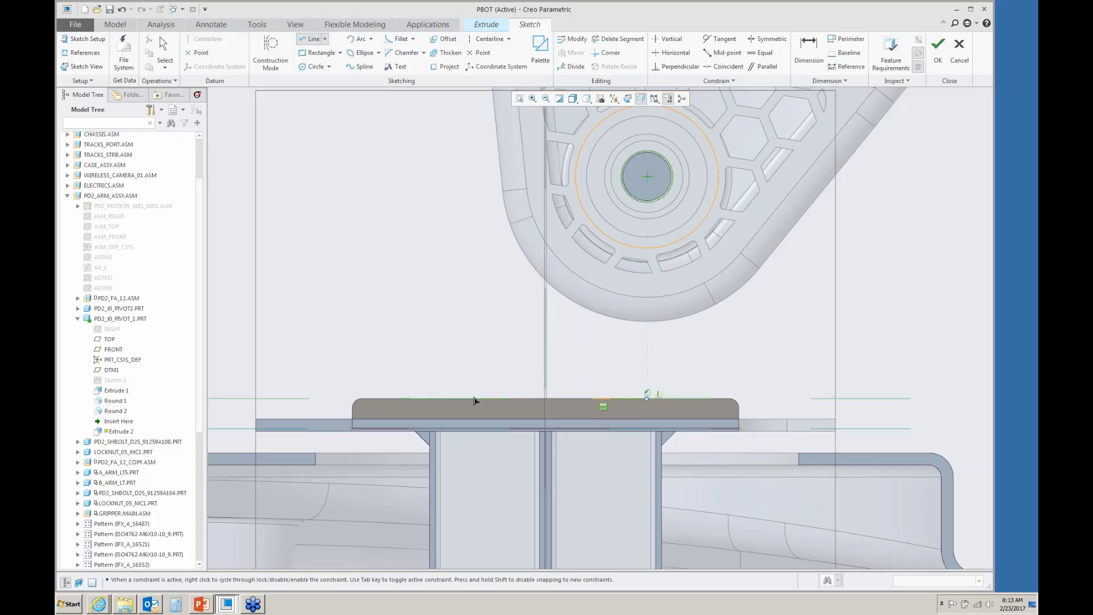
click(466, 399)
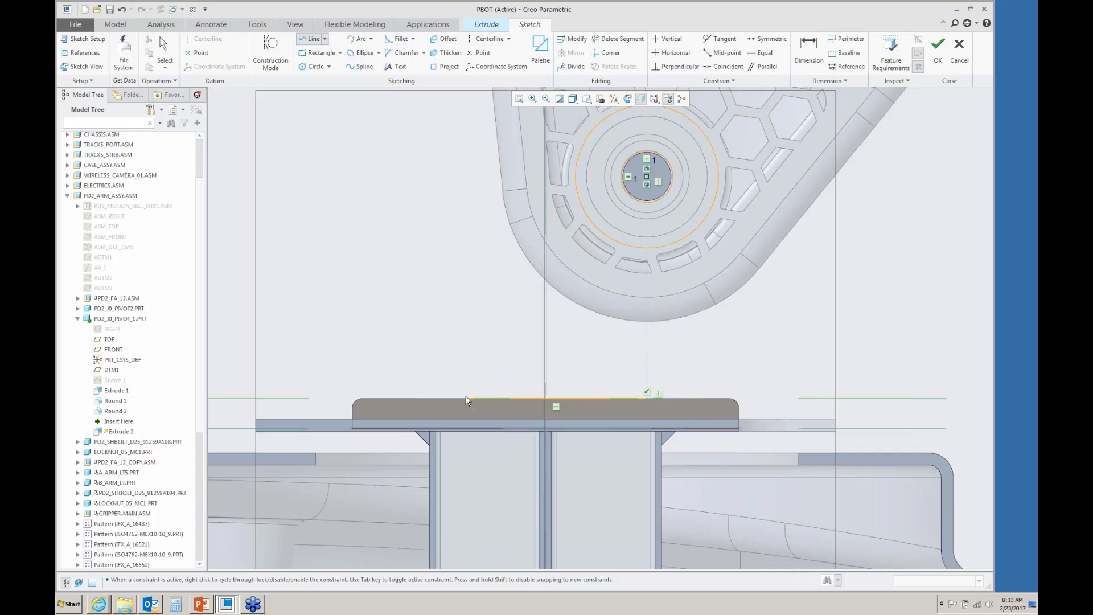
click(581, 146)
middle_click(590, 263)
- Draw a second line from the base line's end tangent to the other side of the outer circle
click(647, 398)
click(722, 198)
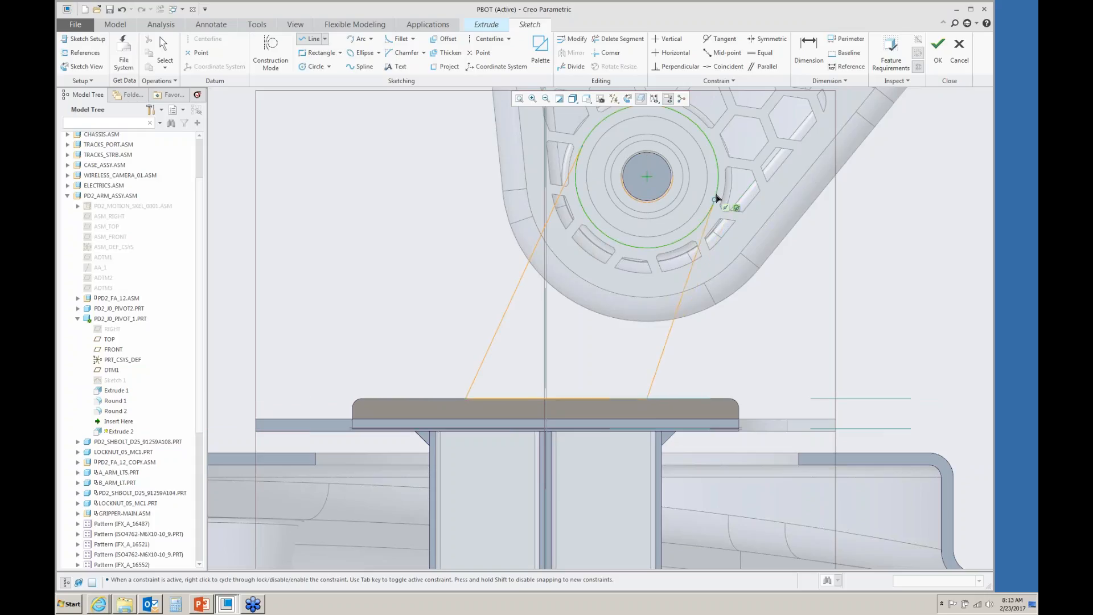
middle_click(715, 196)
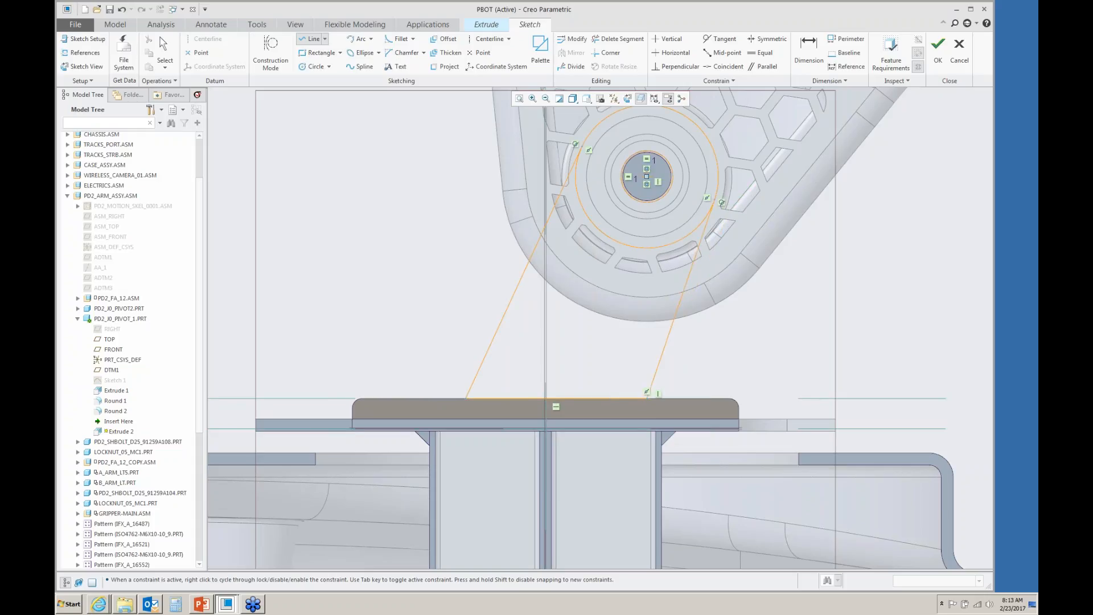
click(715, 200)
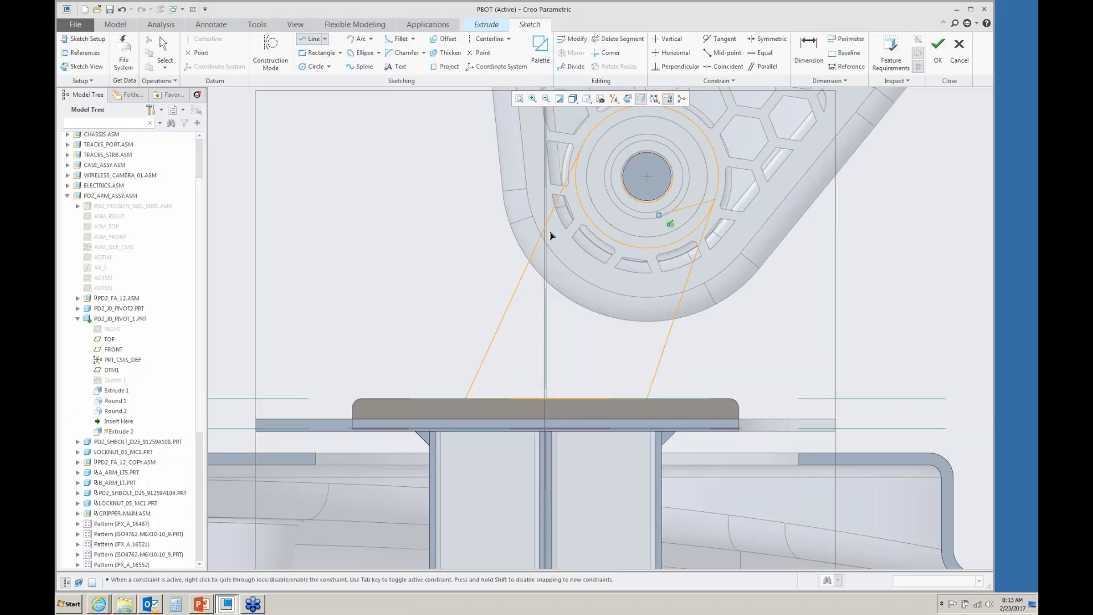
middle_click(420, 266)
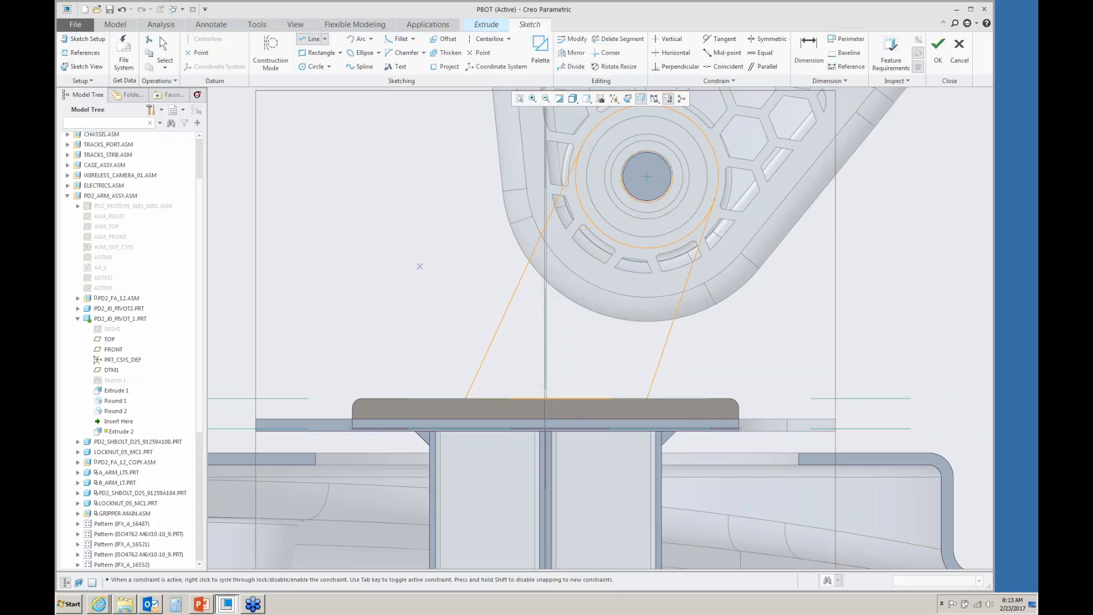
middle_click(420, 267)
- Customize the sketch shortcut menu by adding the Delete Segment command to Sketch Tools
right_click(430, 239)
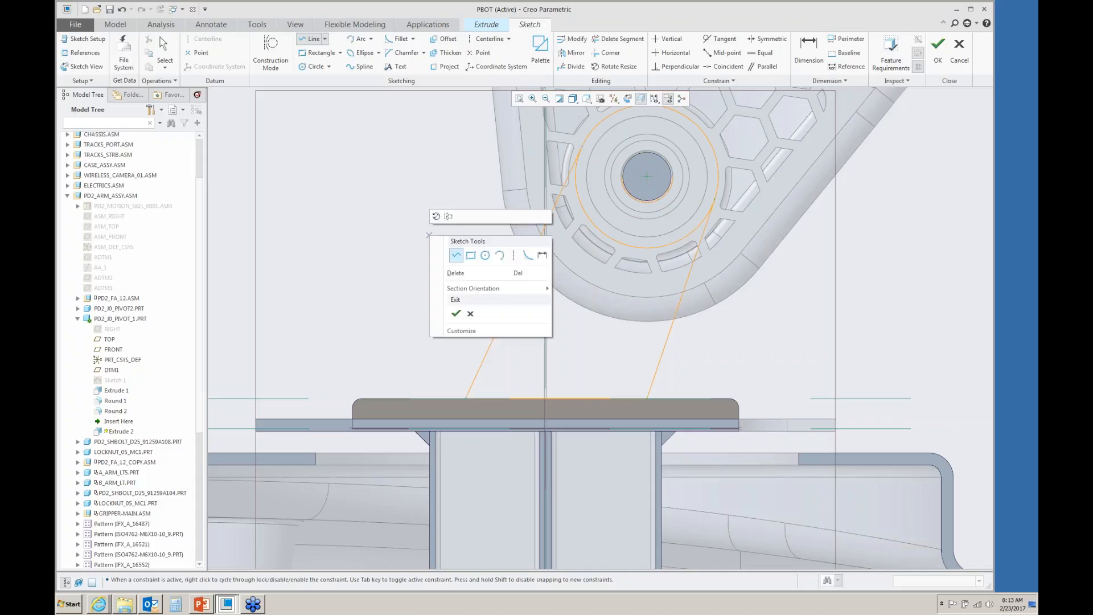
click(469, 334)
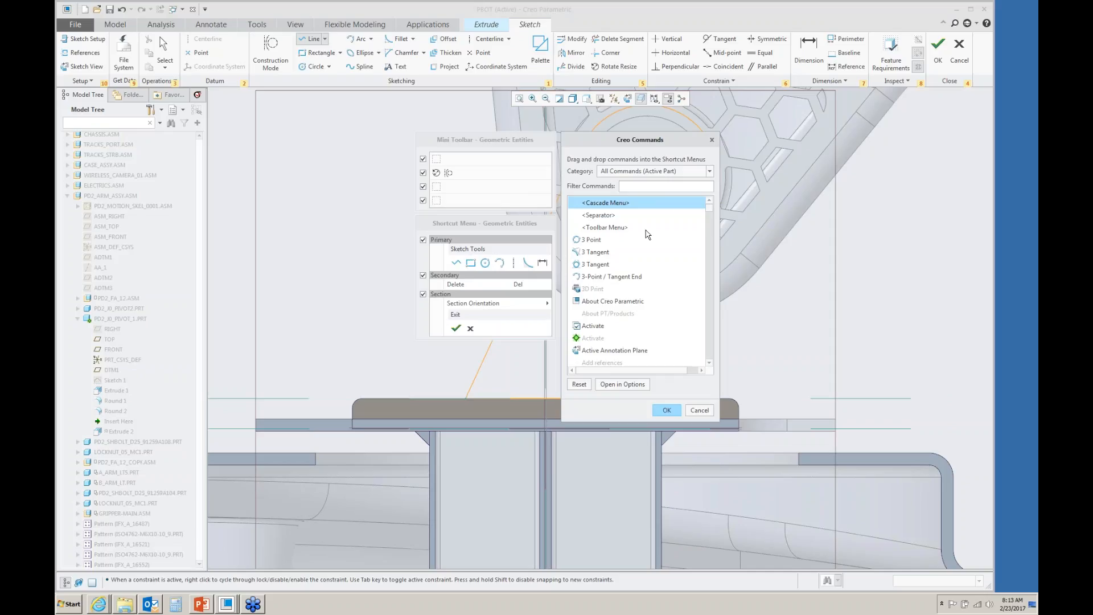
click(710, 216)
drag(710, 216, 710, 242)
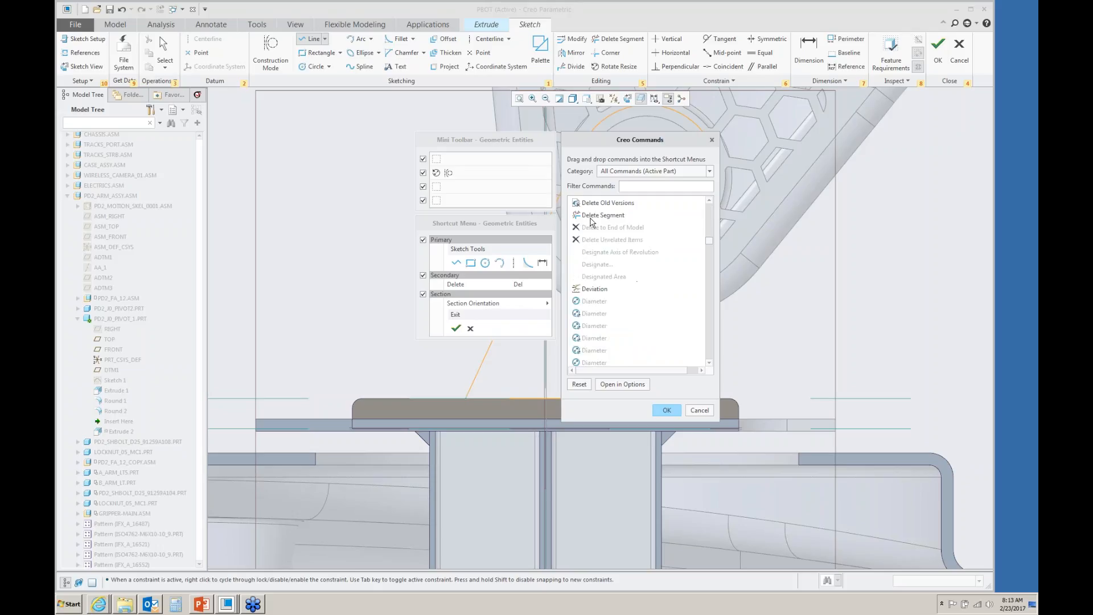
drag(590, 216, 462, 253)
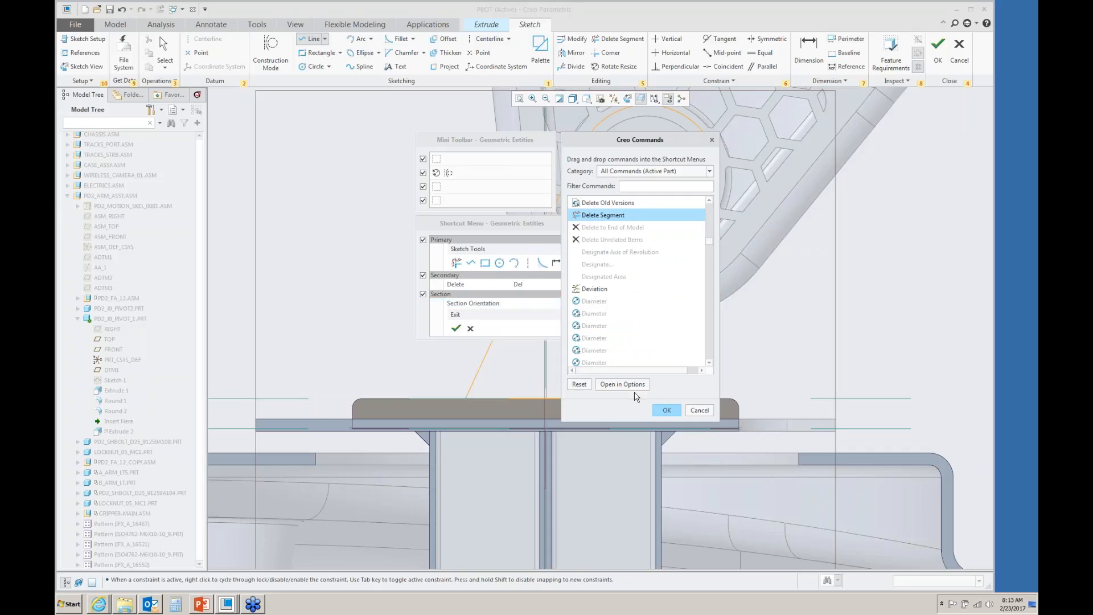
click(665, 410)
- Trim the lower inner arc of the outer circle between the tangent lines with Delete Segment
right_click(413, 222)
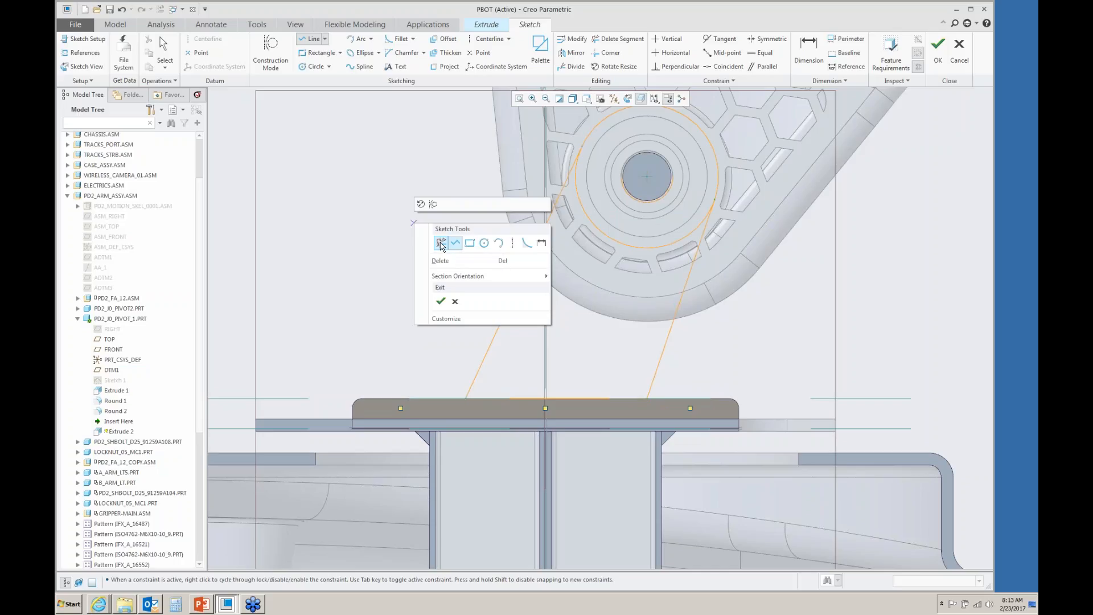
click(441, 244)
click(603, 239)
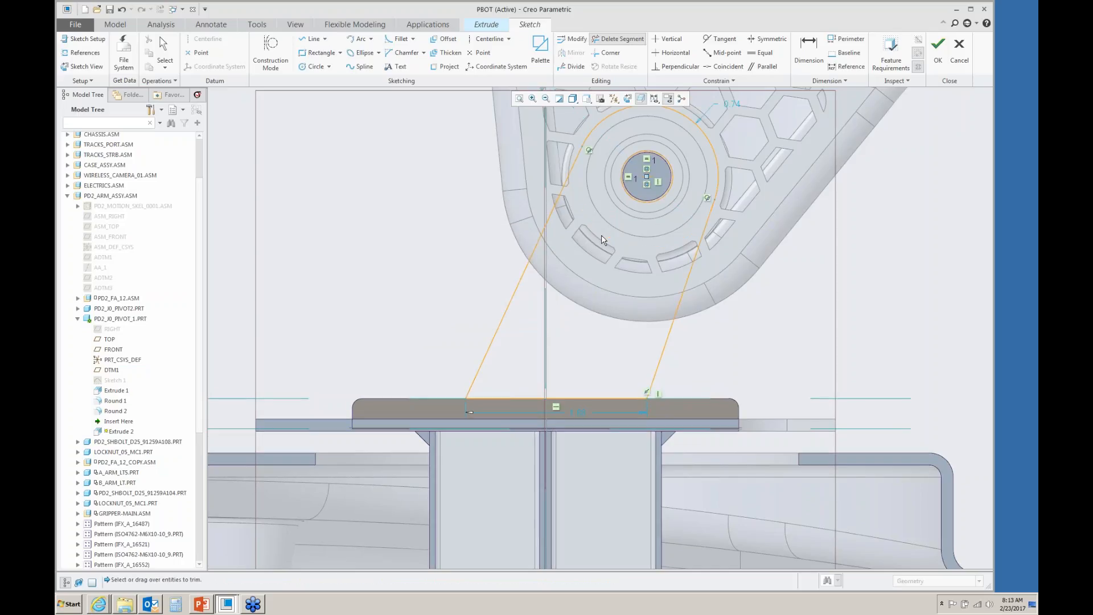
middle_click(581, 288)
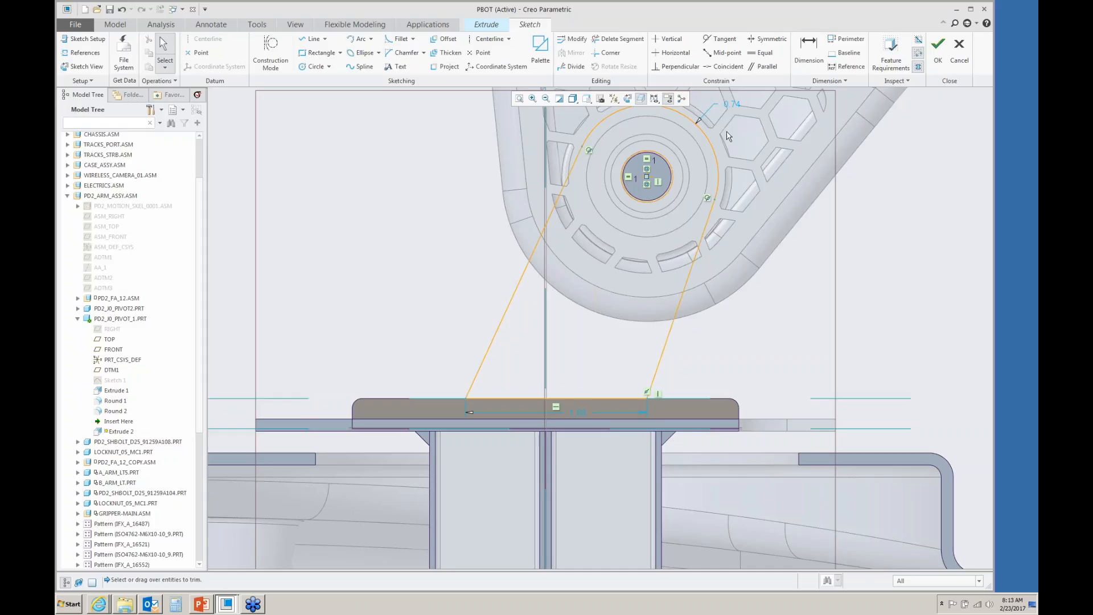
- Set the outer arc's dimension to 0.75 and the base line's length to 2
double_click(734, 104)
text(.7)
key(Return)
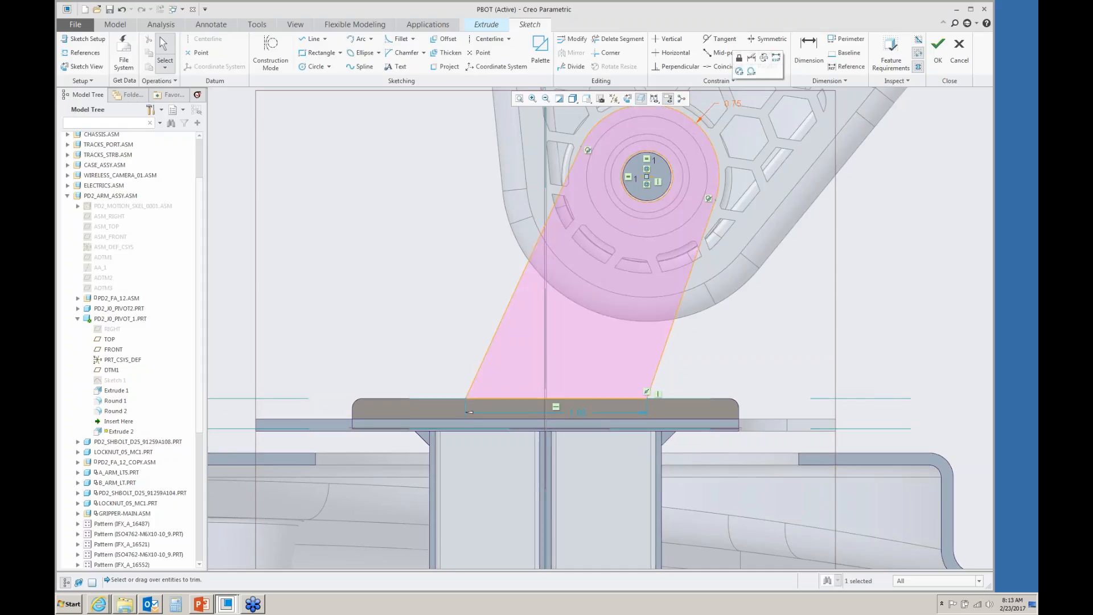
double_click(582, 411)
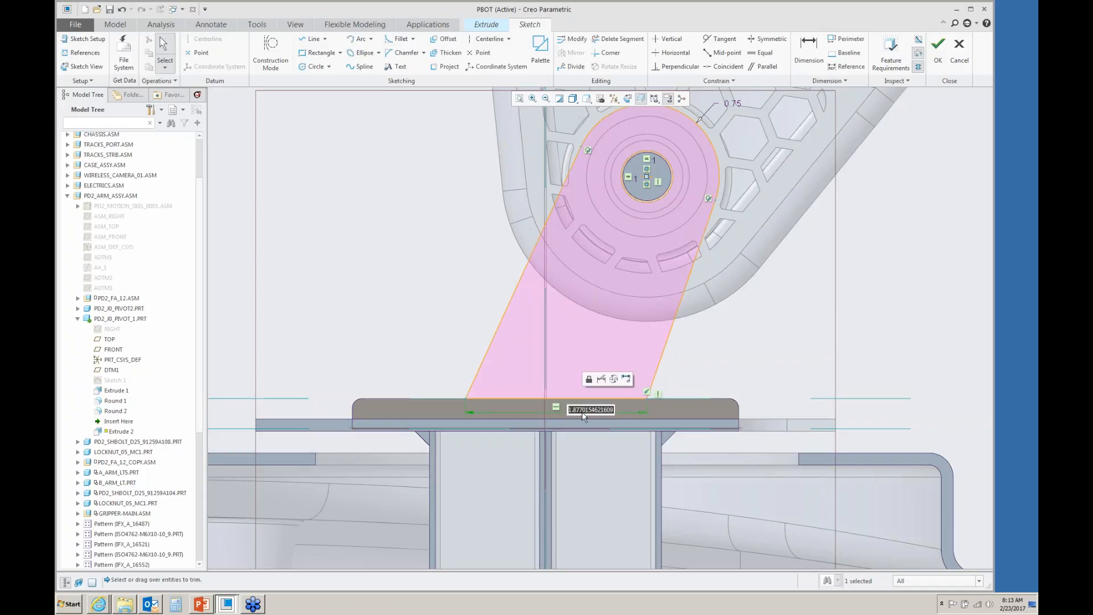
text(2)
key(Return)
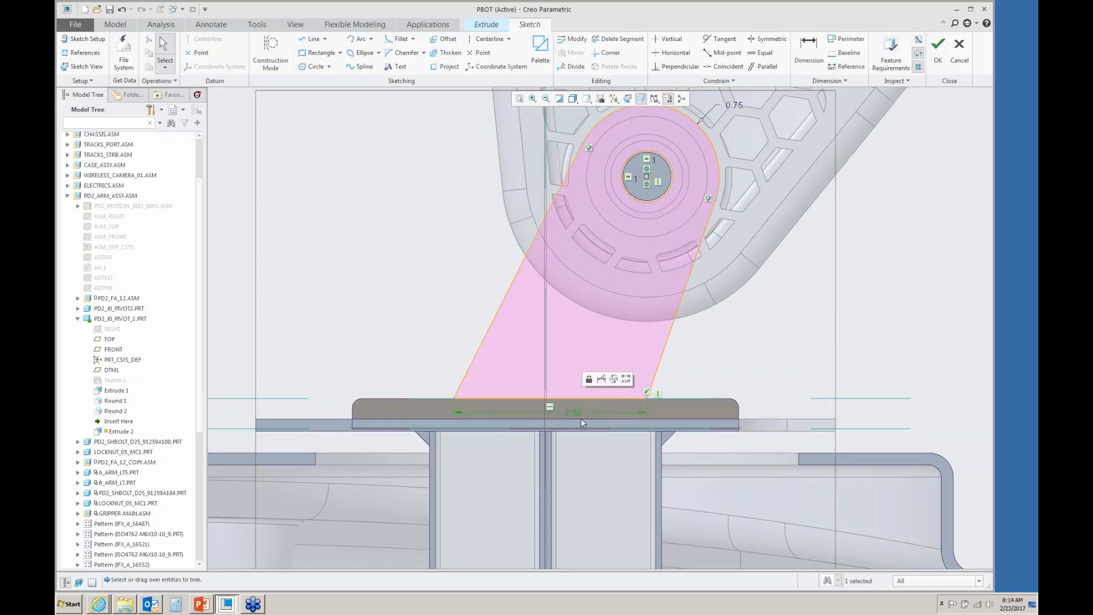
- Finish the bracket profile sketch and return to the extrude preview
scroll(581, 418, down, 5)
mouse_move(575, 382)
middle_down()
mouse_move(604, 387)
mouse_move(601, 399)
middle_up()
scroll(457, 273, up, 5)
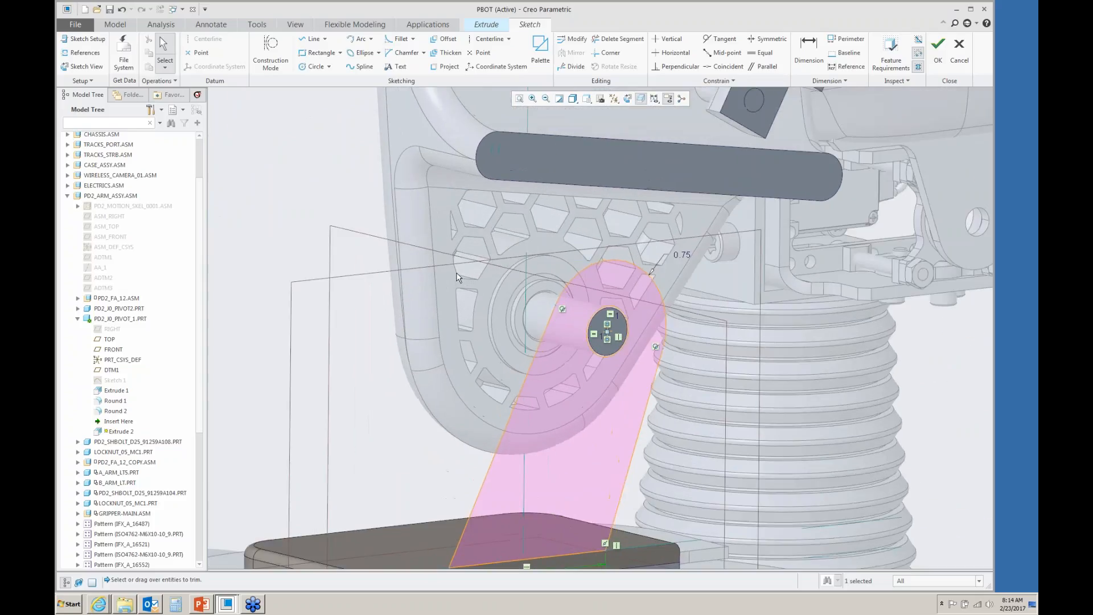
right_click(457, 273)
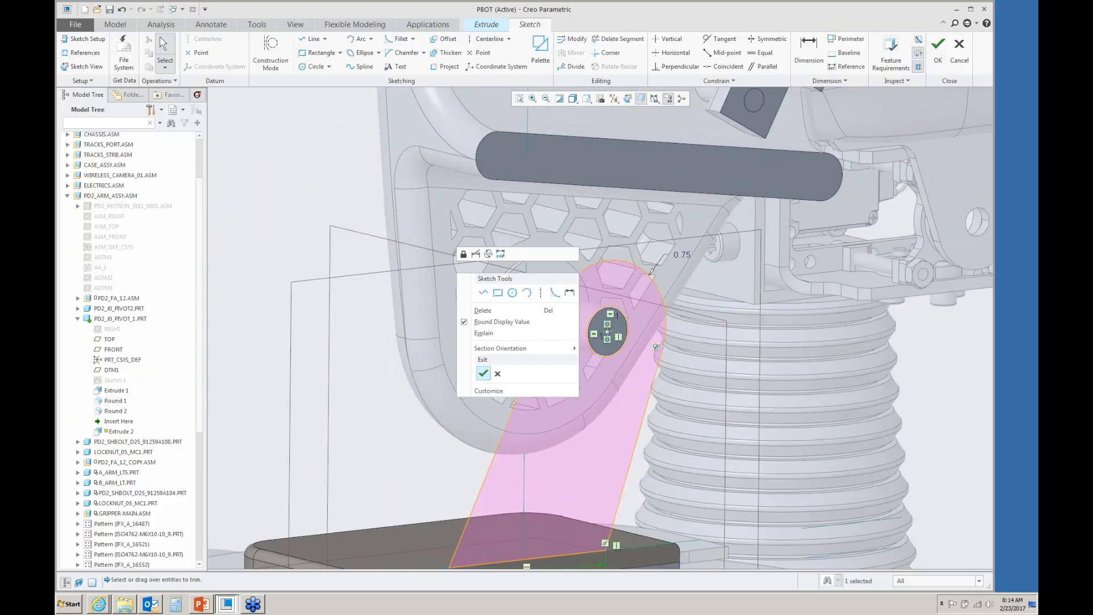
click(483, 373)
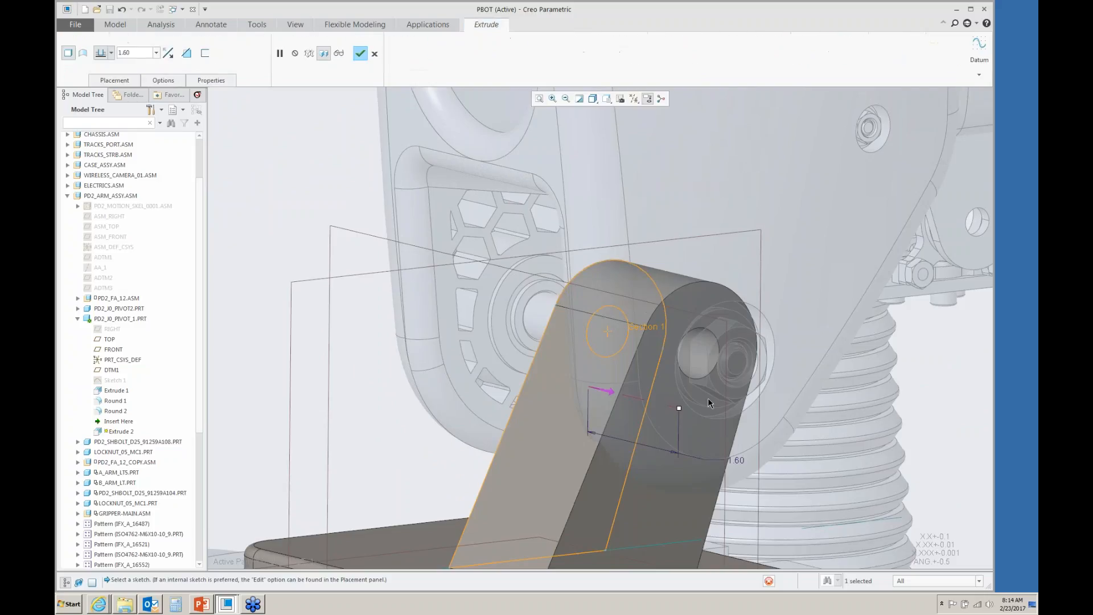
- Flip the extrusion direction toward the part, set its depth to 0.625, and complete the extrude
drag(679, 407, 523, 335)
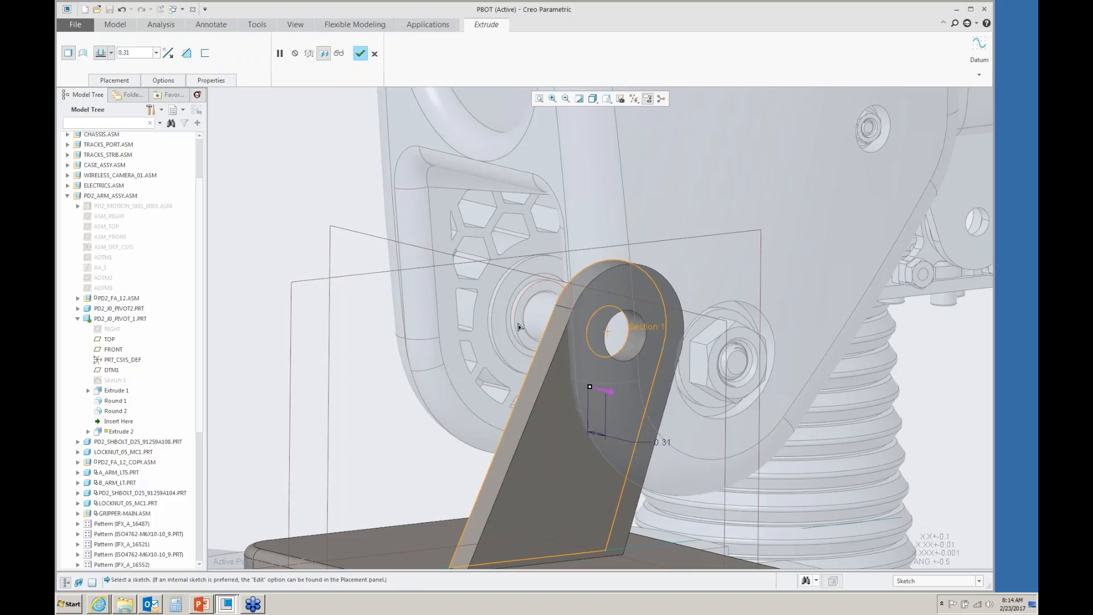
click(519, 326)
right_click(519, 326)
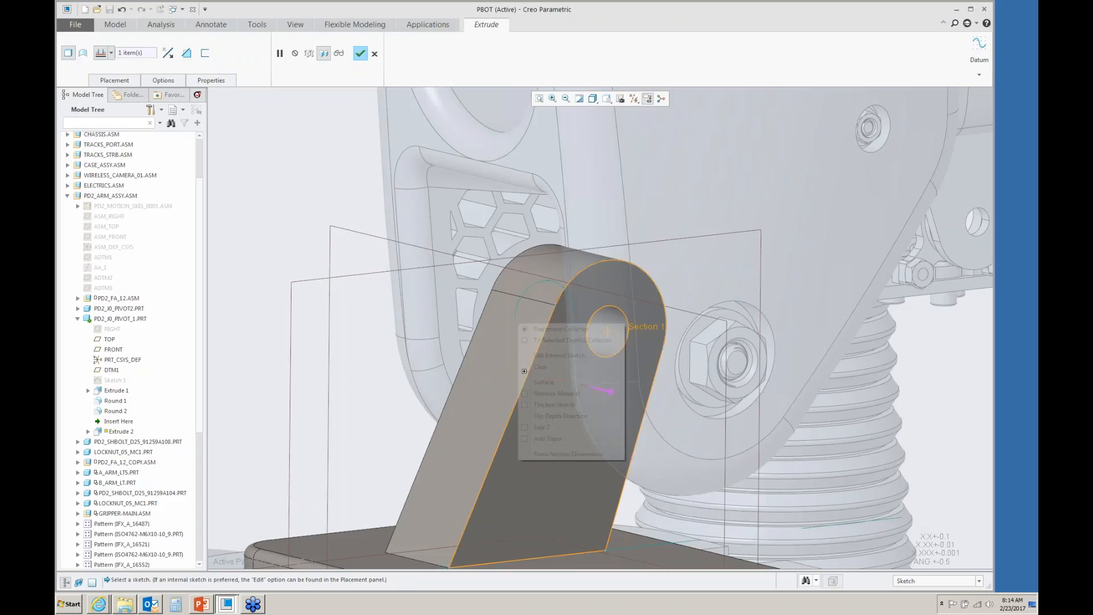
click(524, 428)
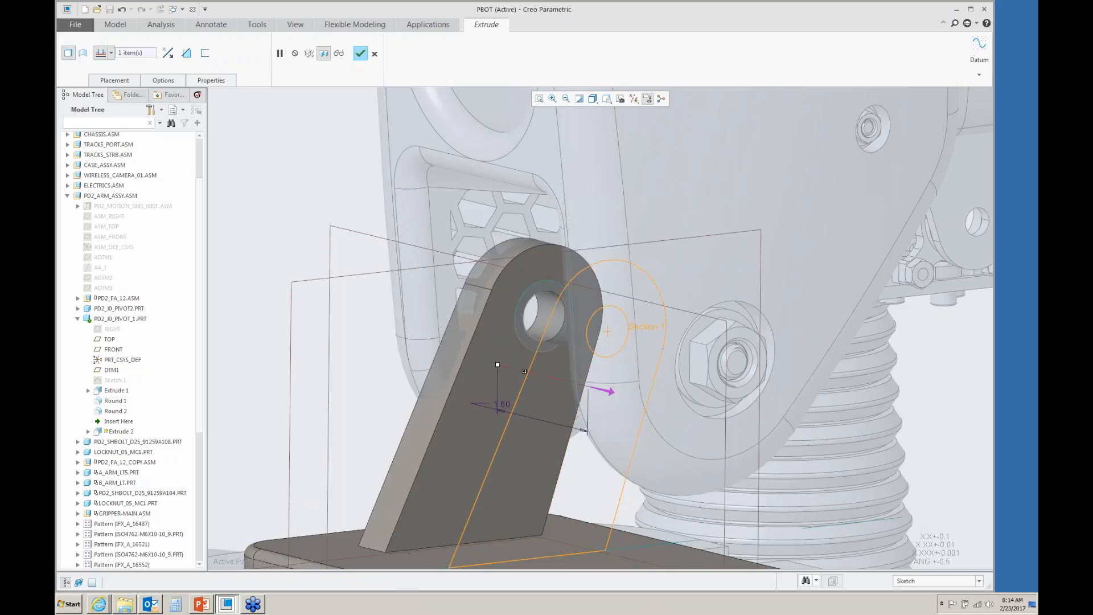
drag(498, 365, 569, 384)
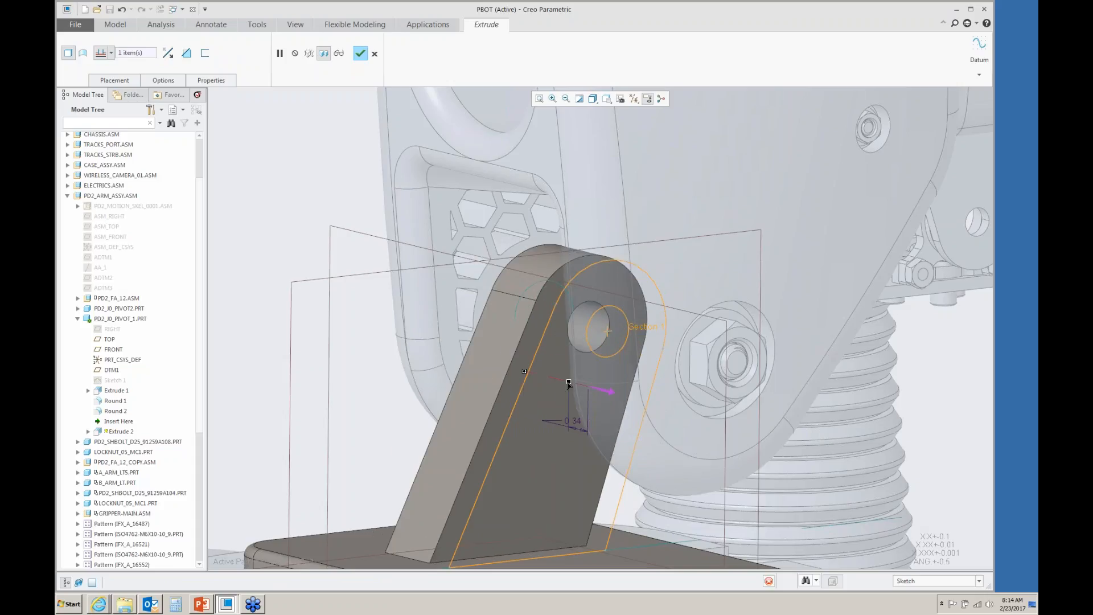
double_click(576, 420)
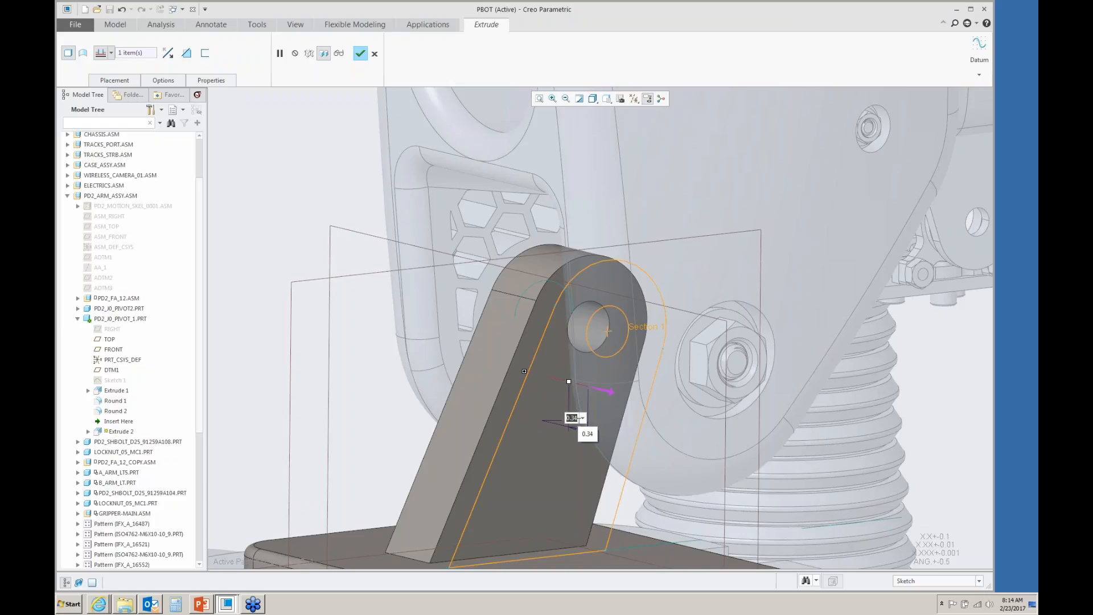
key(BackSpace)
text(.6256)
key(Return)
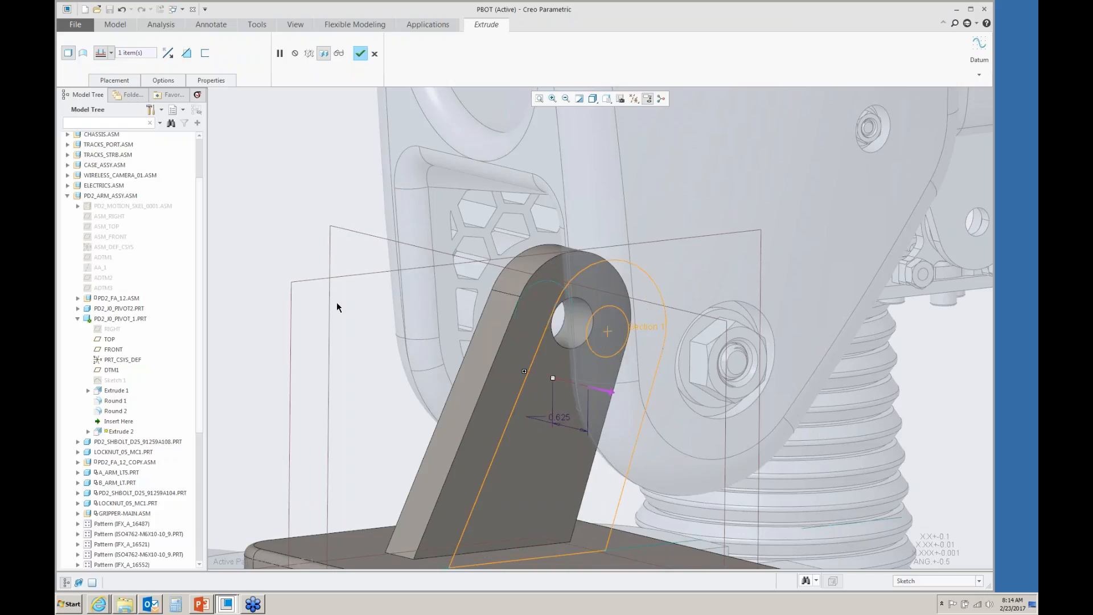
middle_click(353, 321)
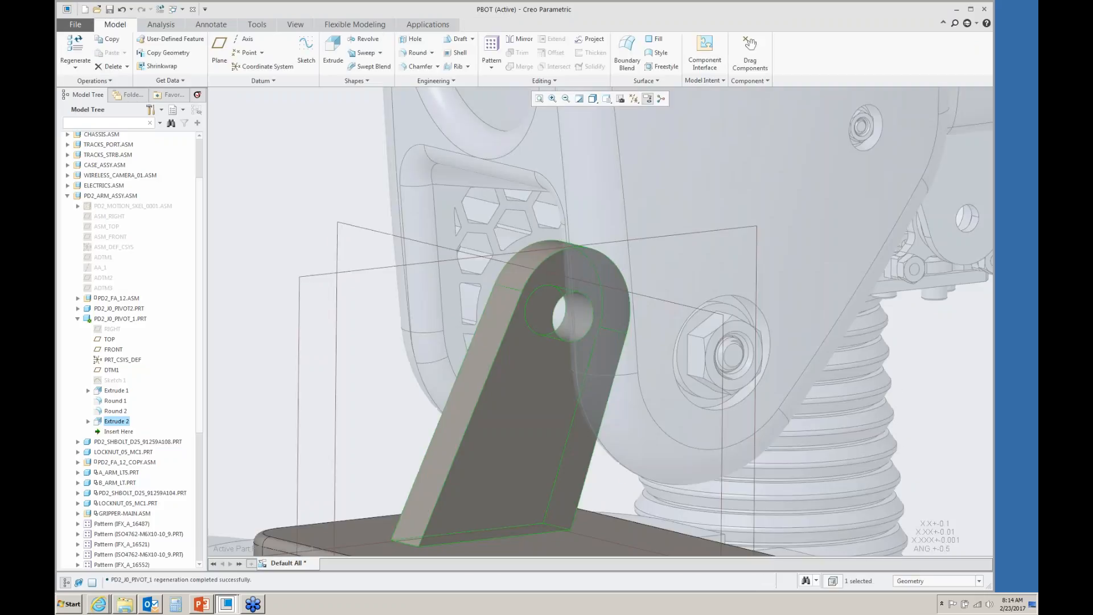
- Mirror the extruded bracket plate about the FRONT datum plane
right_click(354, 317)
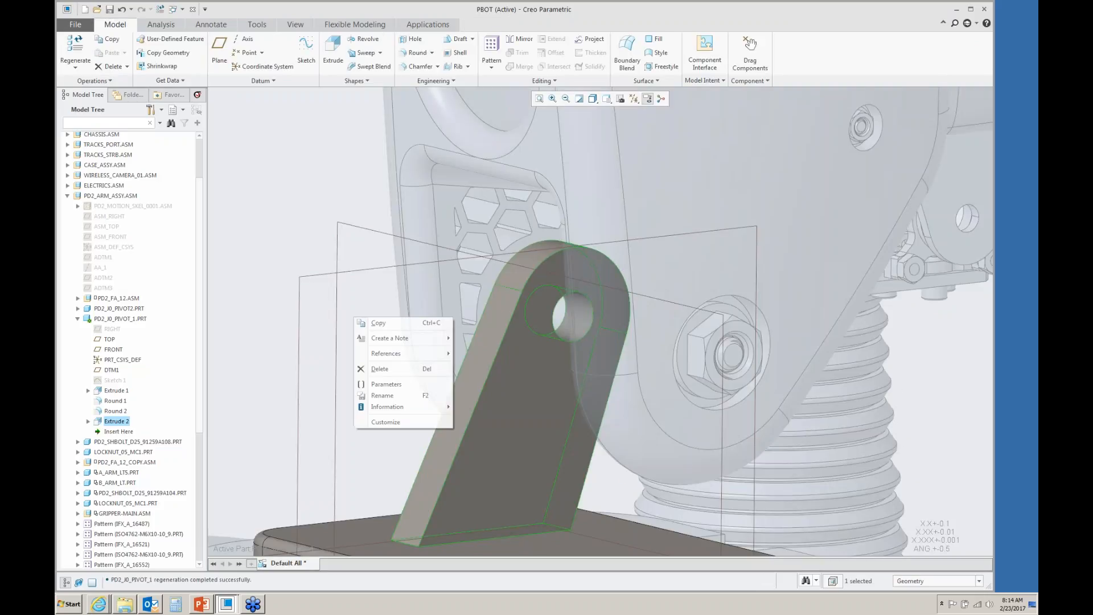
click(373, 285)
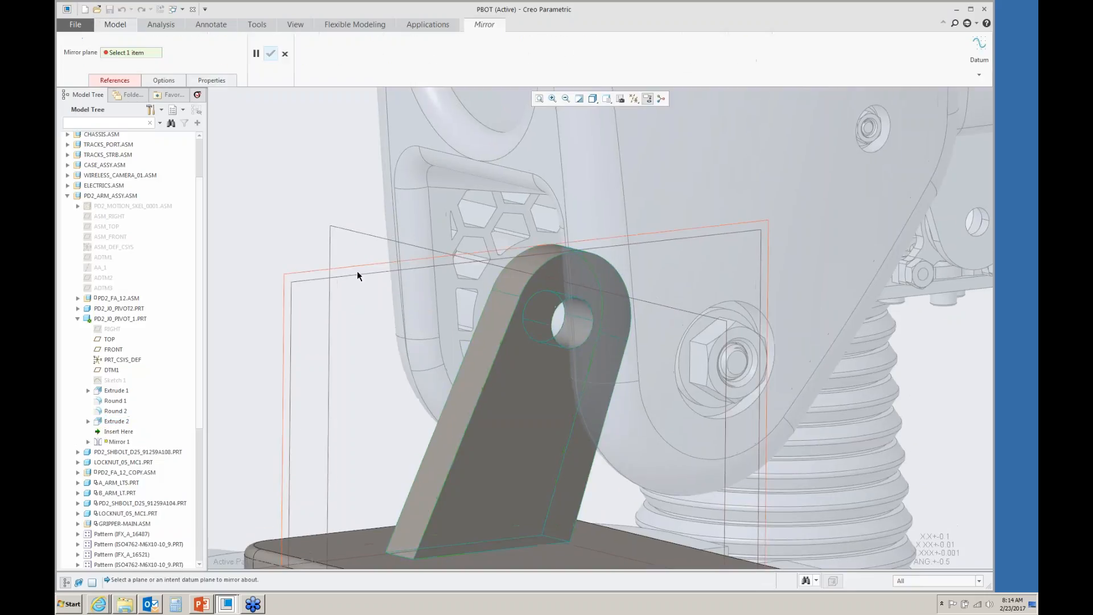
click(361, 271)
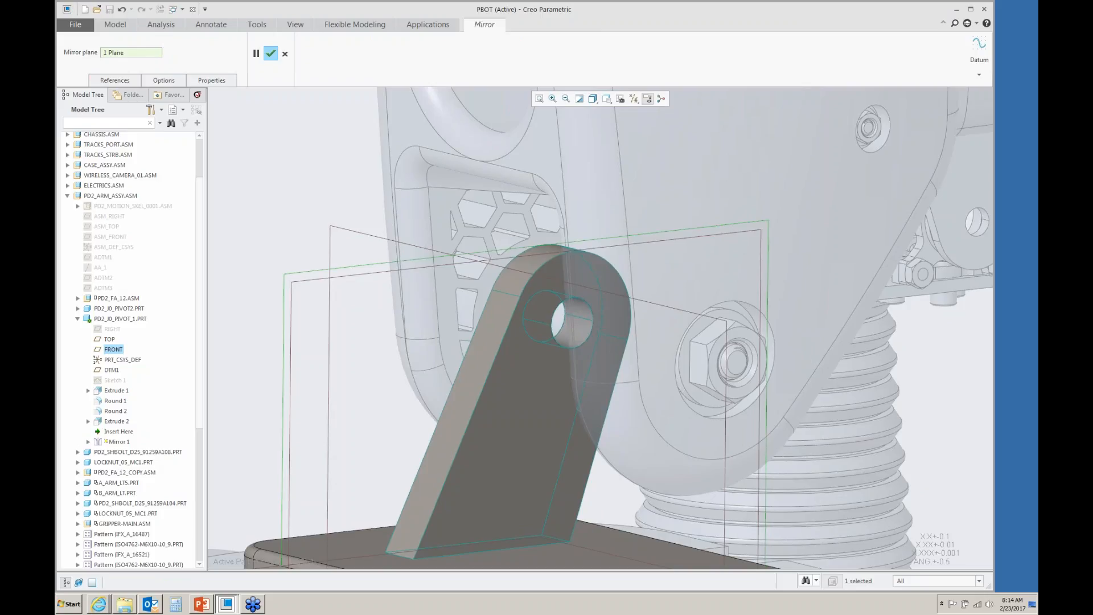
click(271, 54)
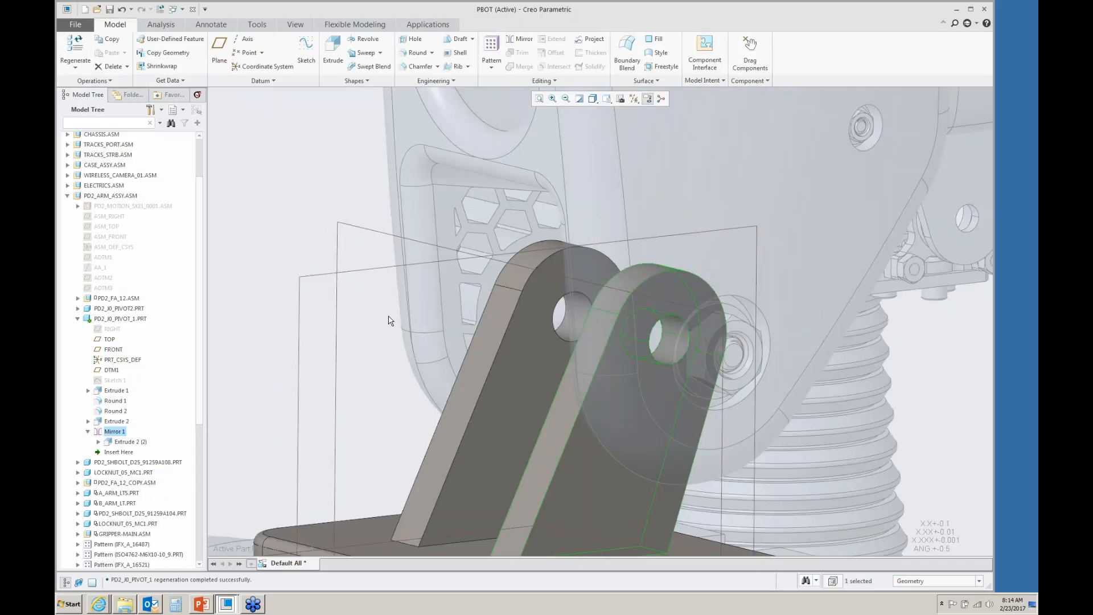
- Open the PD2_ID_PIVOT_1 part in its own window
scroll(391, 322, up, 3)
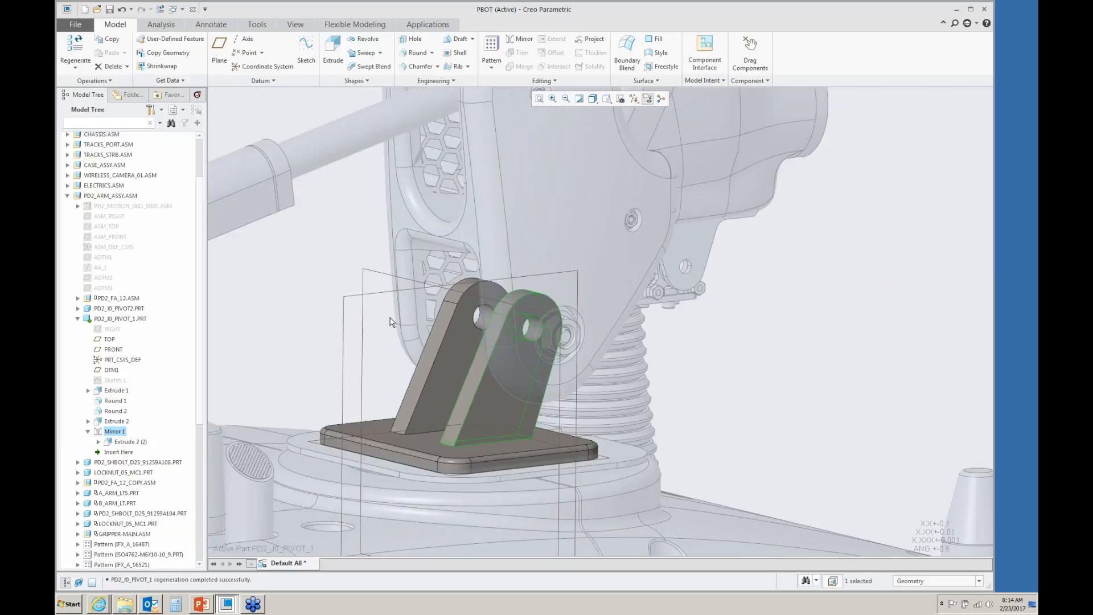
click(426, 401)
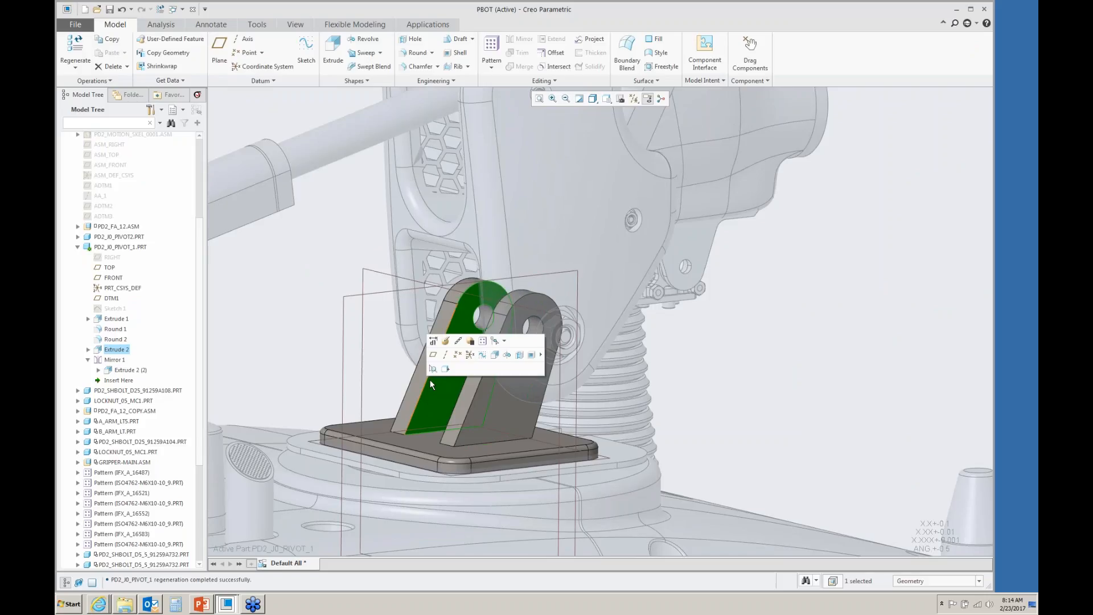
click(382, 373)
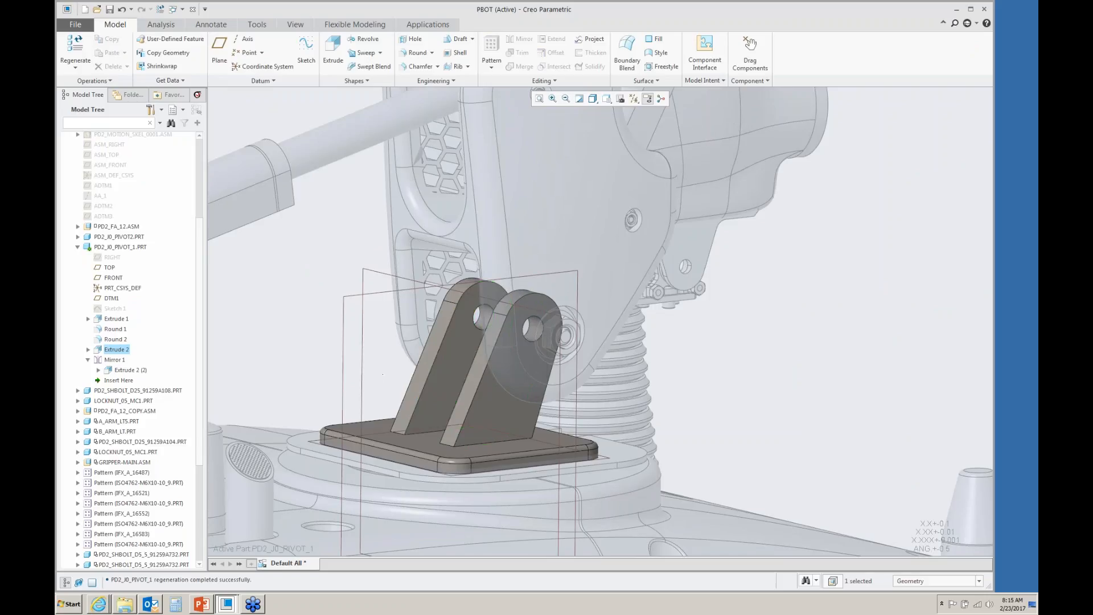
click(110, 248)
click(118, 201)
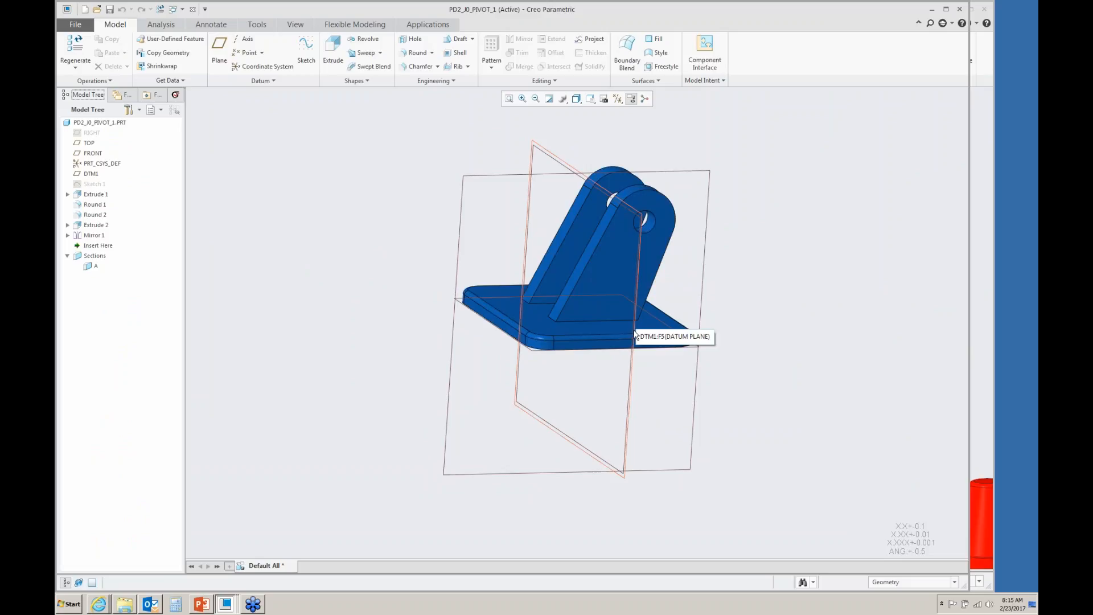
- Sketch a rectangle on the datum plane filling the gap between the two bracket plates above the base
key(F11)
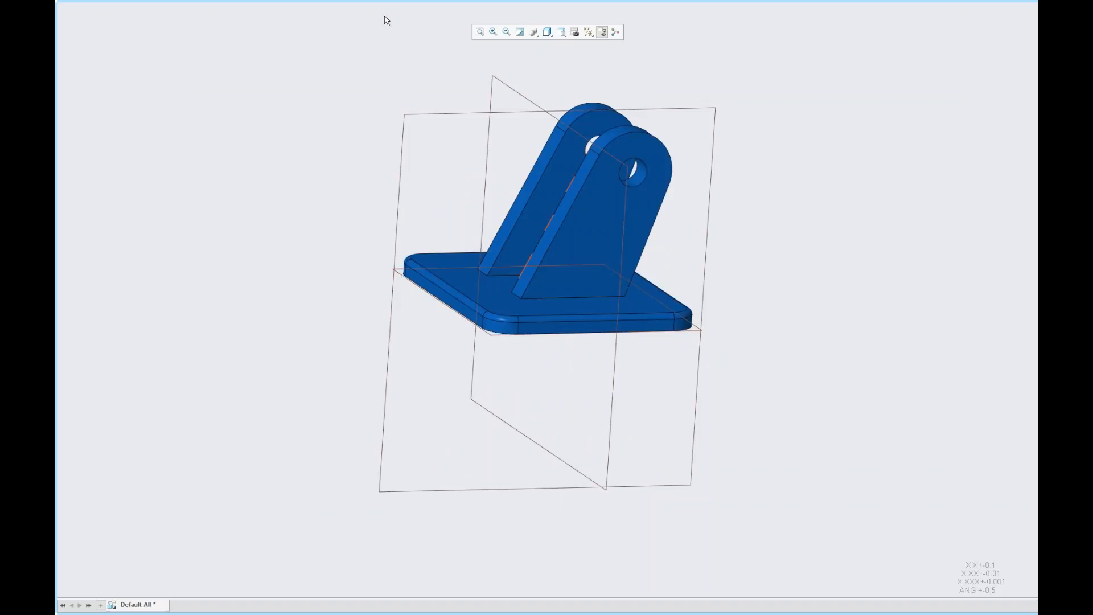
mouse_move(392, 5)
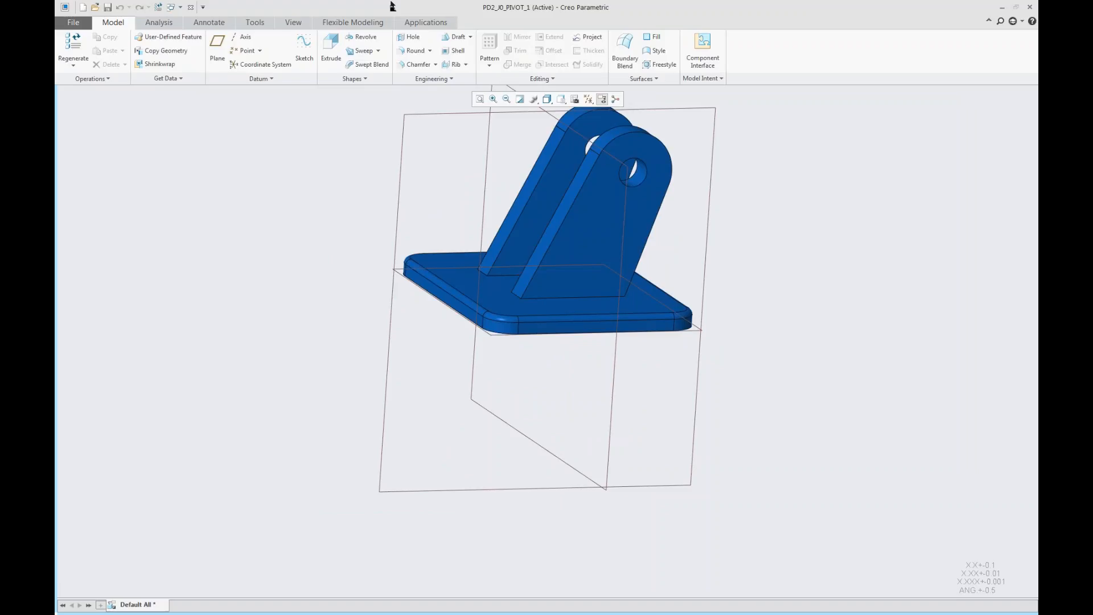
mouse_move(61, 253)
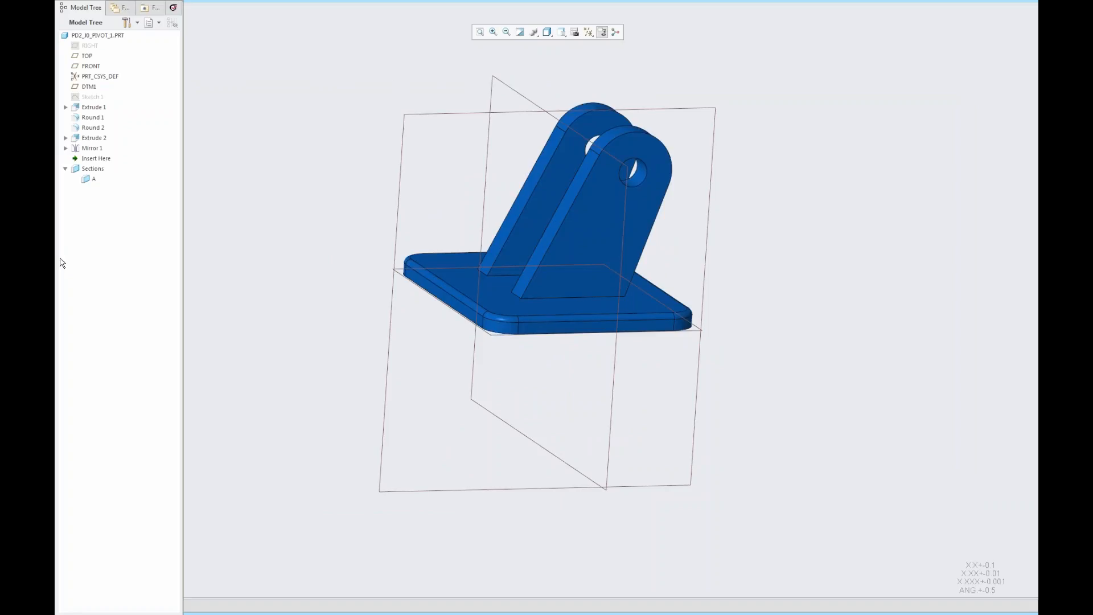
mouse_move(326, 612)
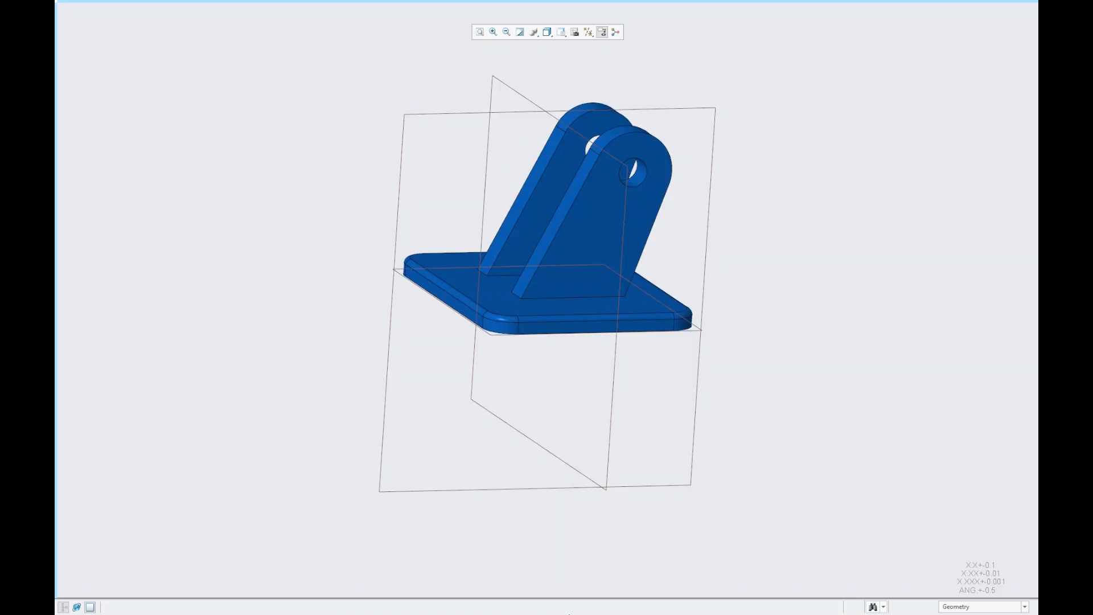
click(514, 93)
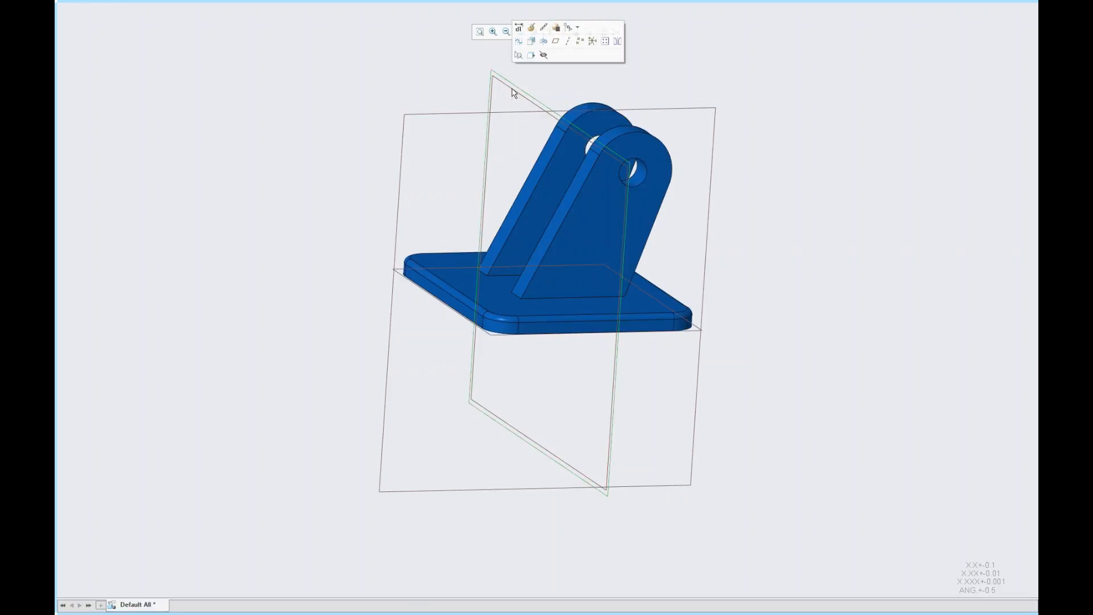
click(531, 41)
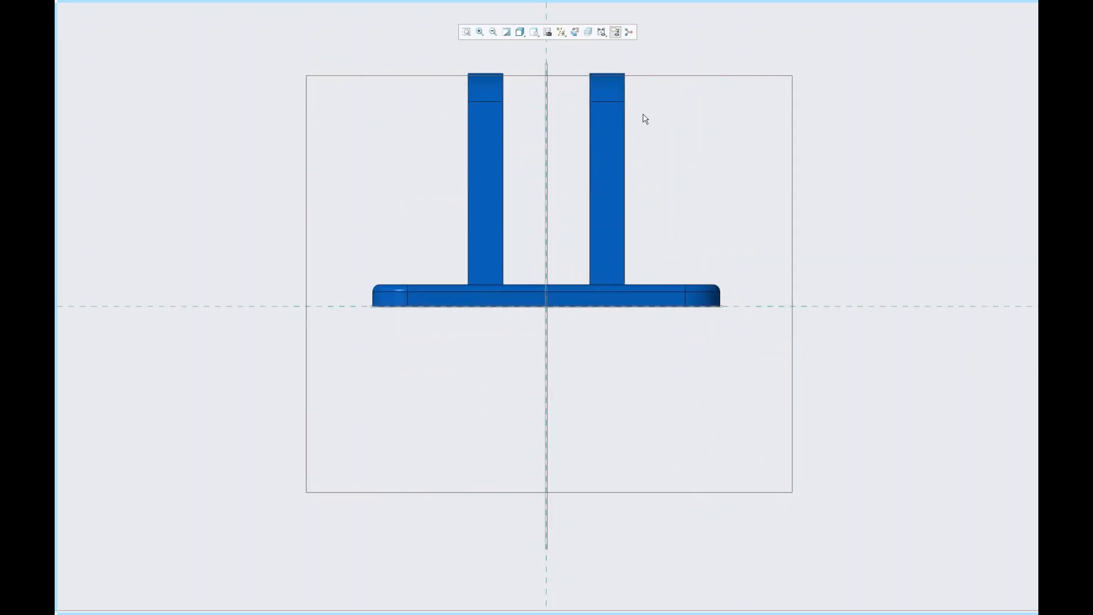
right_click(644, 116)
click(684, 133)
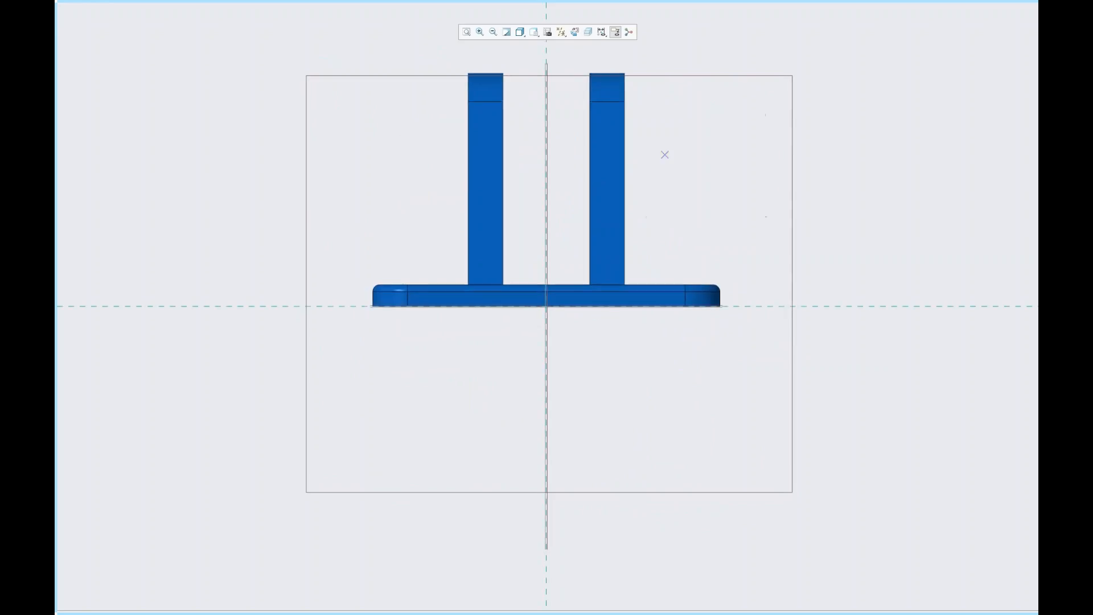
click(504, 285)
click(591, 194)
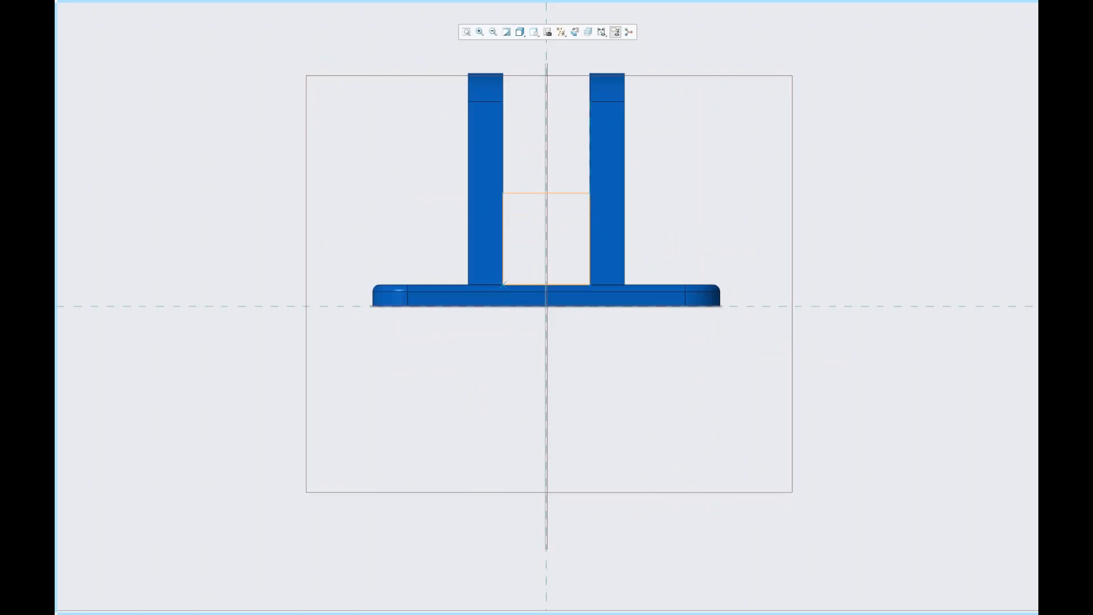
- Extrude the rectangle on both sides up to the inner faces of the bracket plates
right_click(675, 221)
click(702, 297)
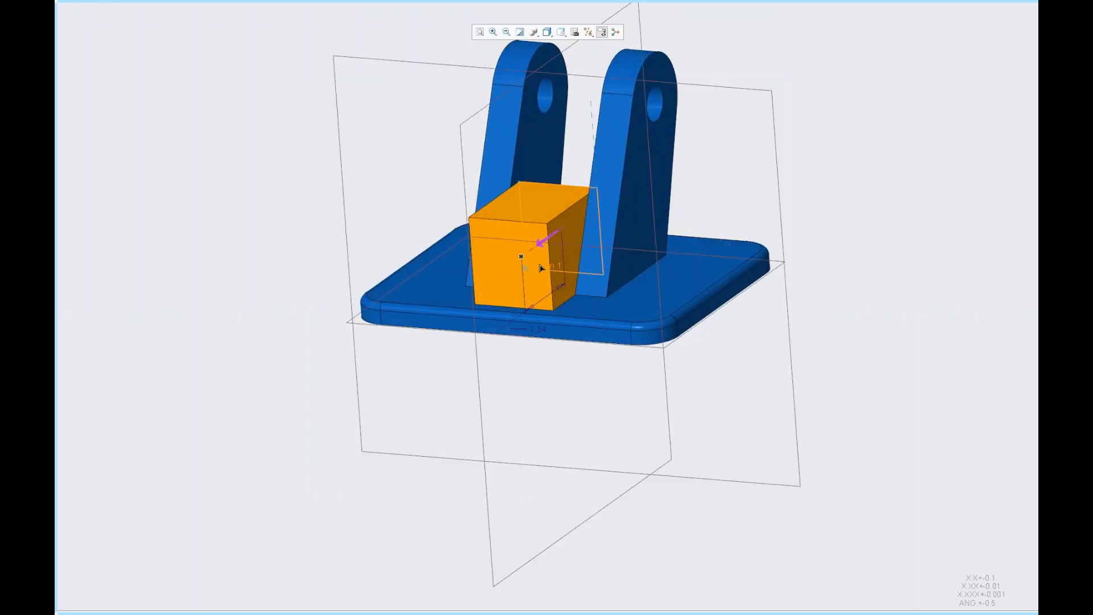
click(541, 241)
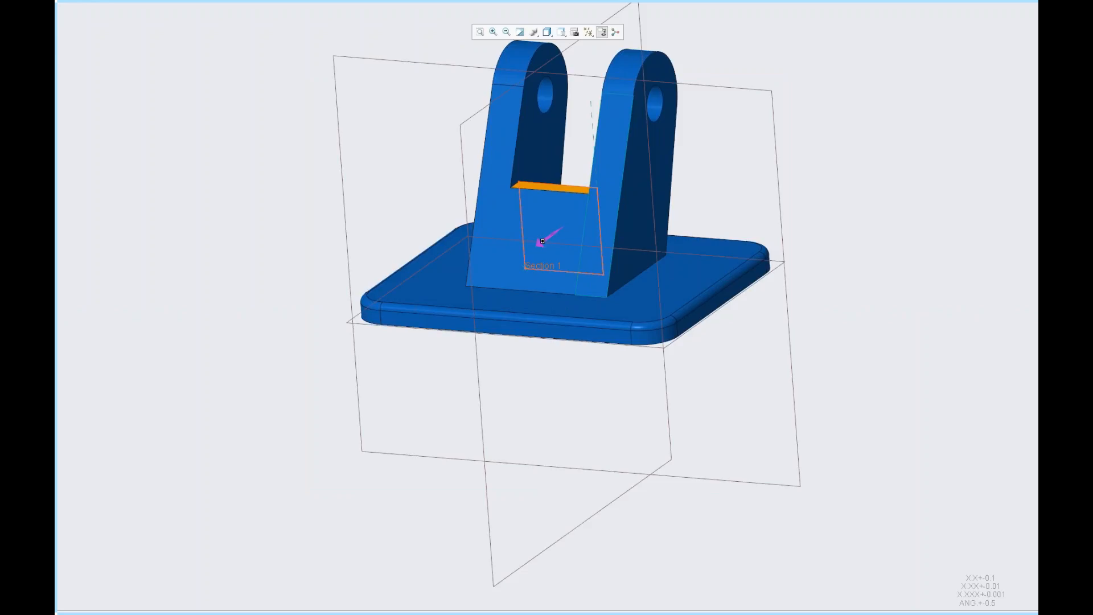
right_click(600, 238)
click(620, 343)
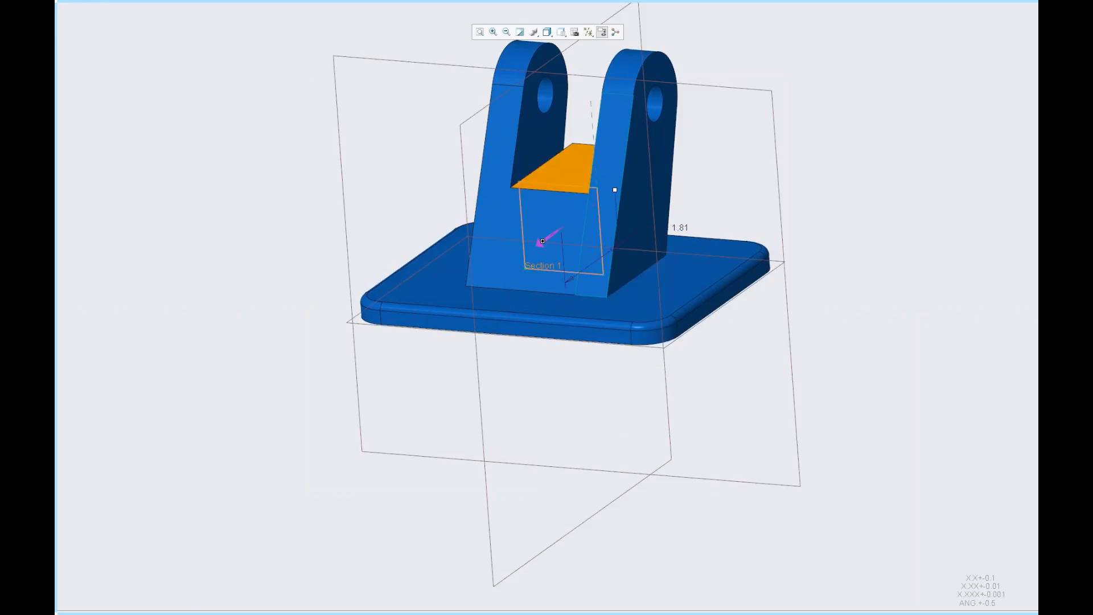
middle_drag(660, 319, 651, 318)
middle_drag(640, 193, 534, 346)
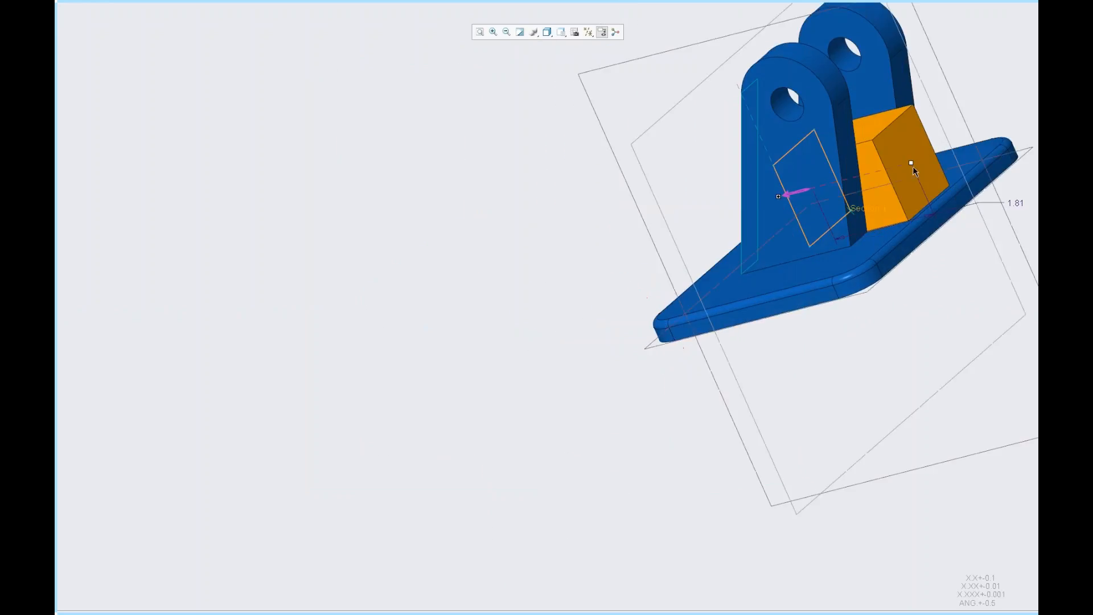
shift+drag(911, 163, 854, 179)
scroll(703, 304, up, 4)
scroll(803, 215, down, 5)
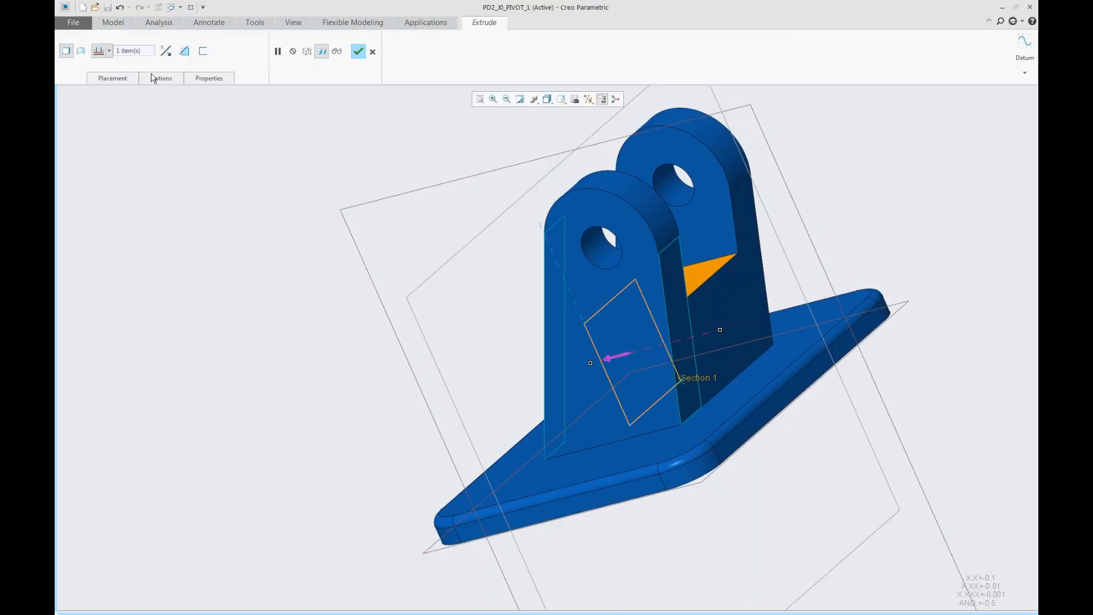
- Offset both depth sides of the block's extrusion by 0.25 from the selected plate faces and finish the extrude
click(160, 79)
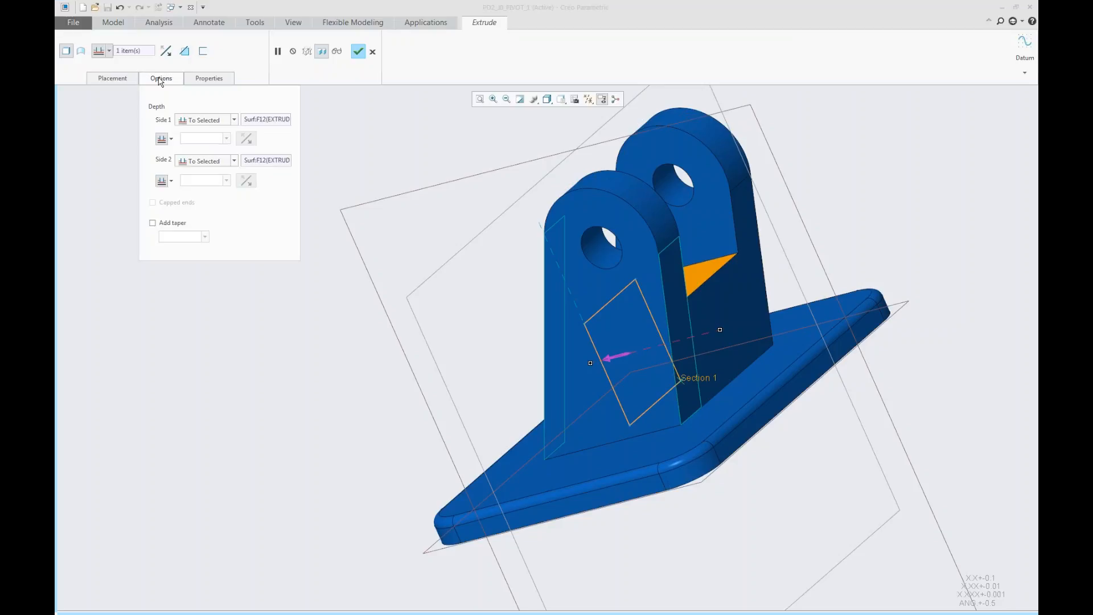
click(172, 139)
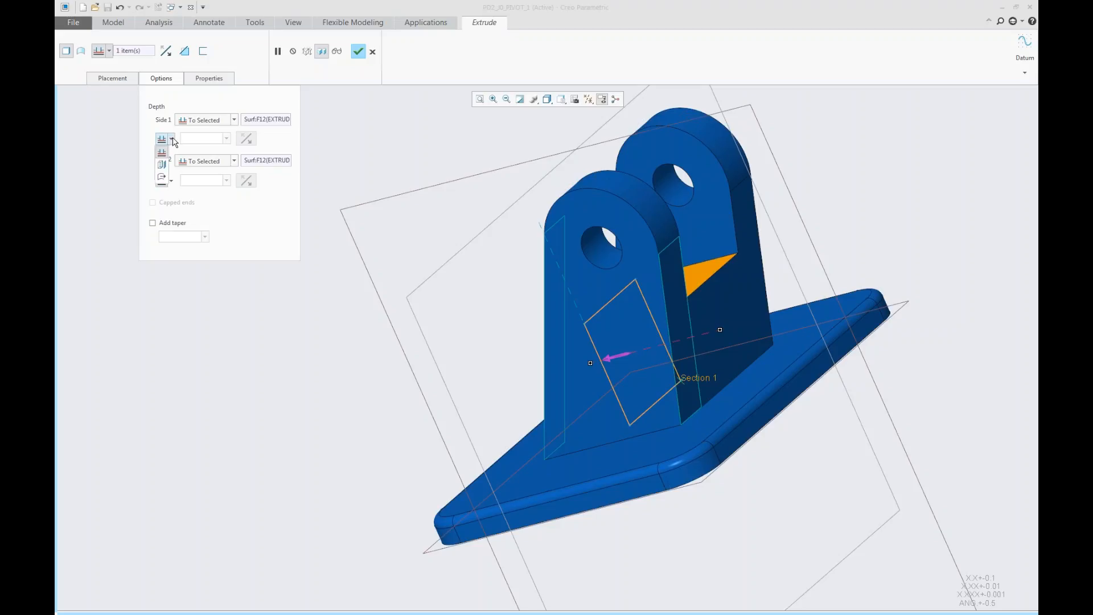
click(162, 165)
click(172, 181)
click(161, 208)
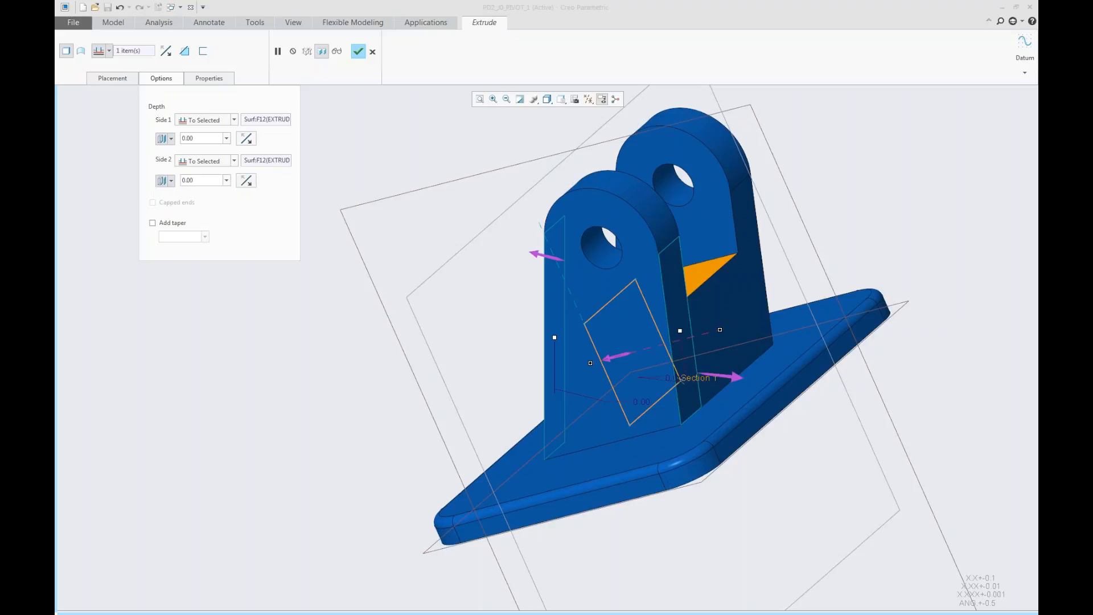
drag(555, 338, 580, 344)
drag(680, 330, 659, 334)
double_click(654, 376)
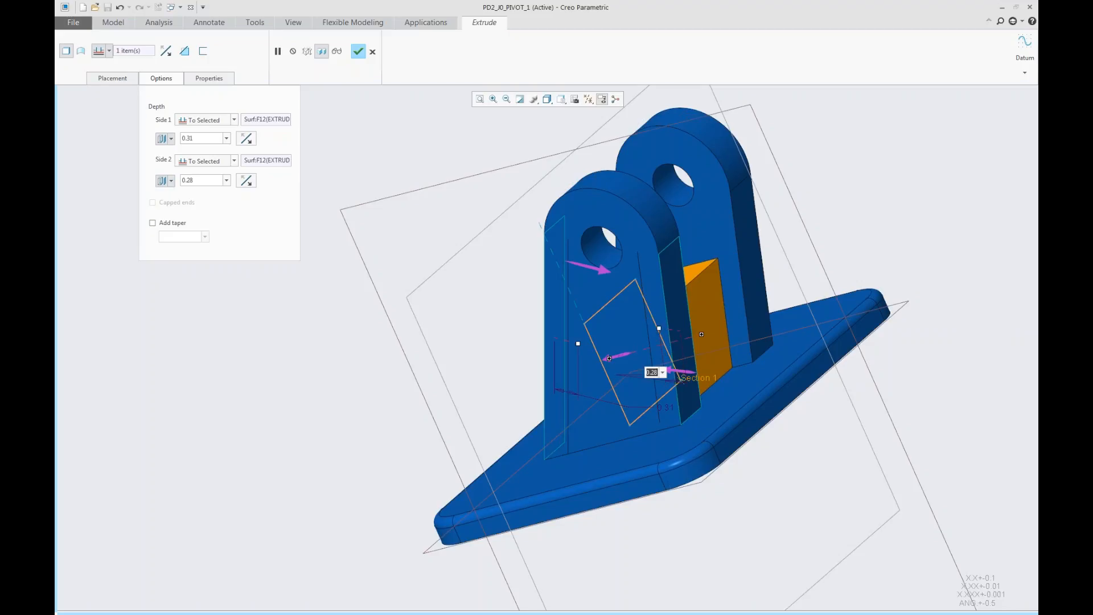
key(Return)
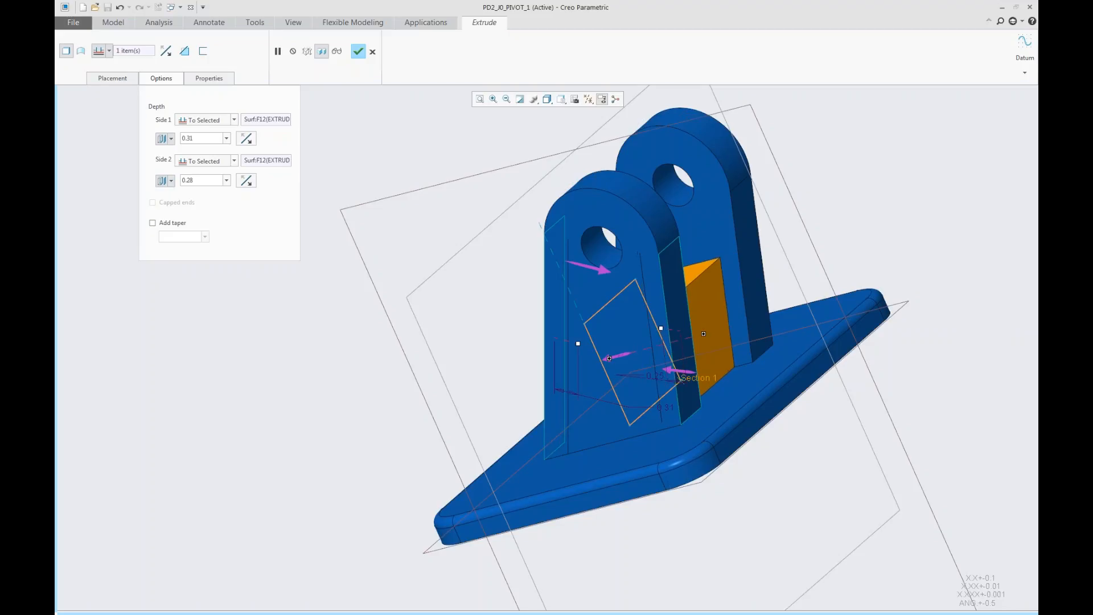
double_click(665, 408)
text(.25)
key(Return)
click(358, 52)
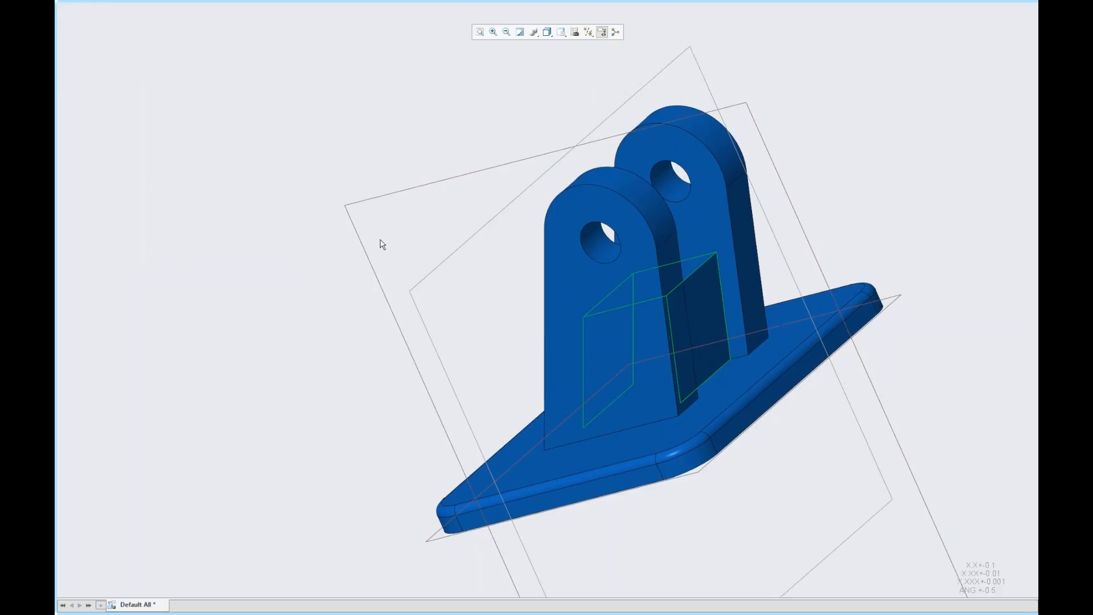
- Start an extrude and create a datum plane midway between the two faces of the near bracket plate
mouse_move(501, 316)
middle_down()
mouse_move(649, 290)
mouse_move(720, 294)
middle_up()
scroll(726, 305, down, 2)
scroll(525, 300, up, 4)
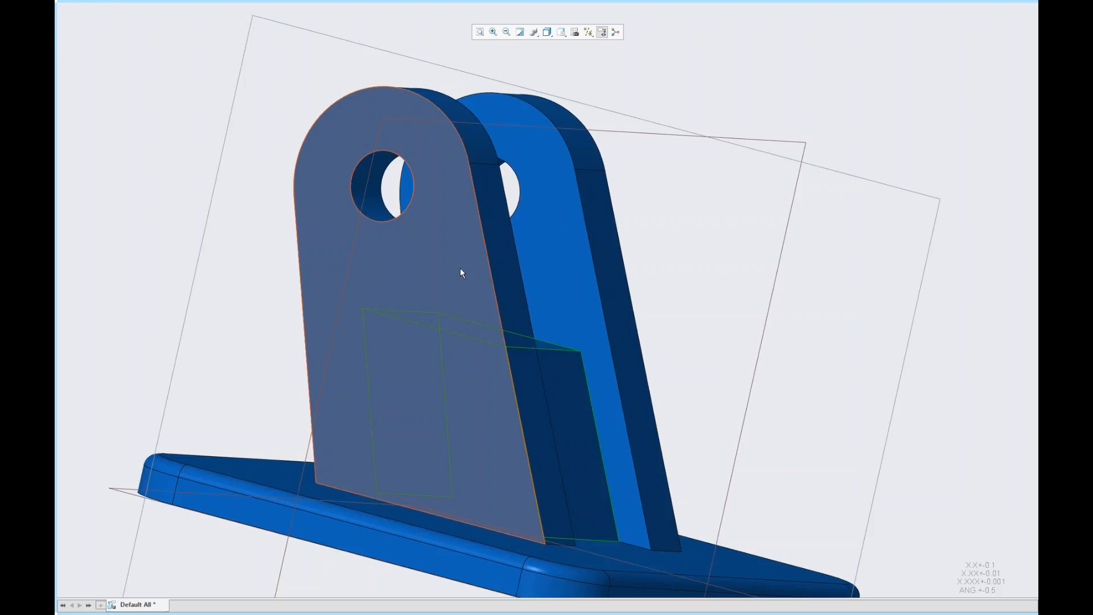
mouse_move(297, 2)
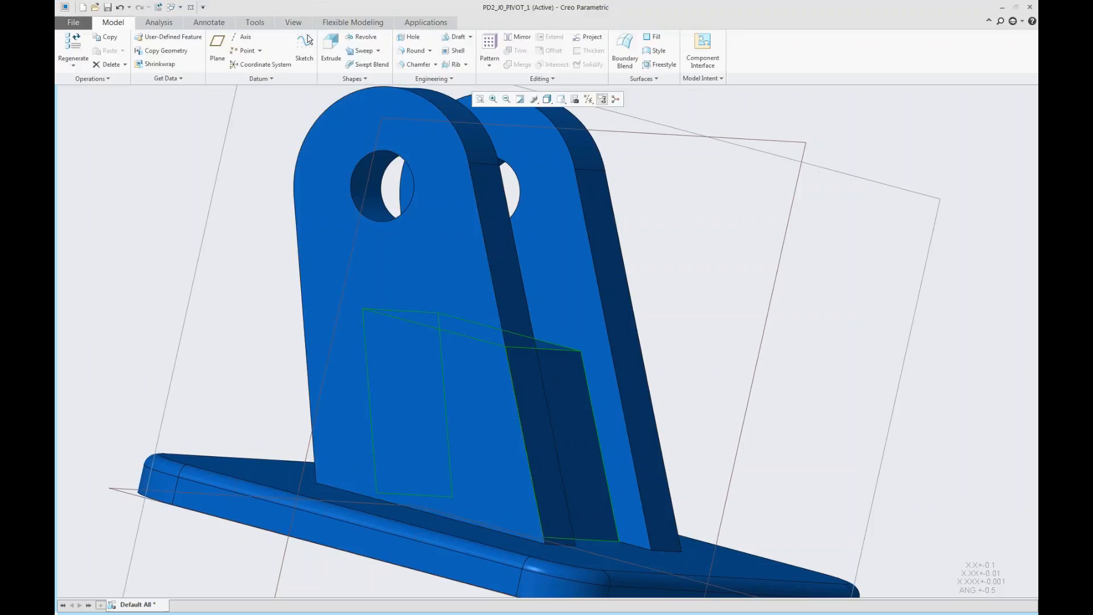
click(330, 46)
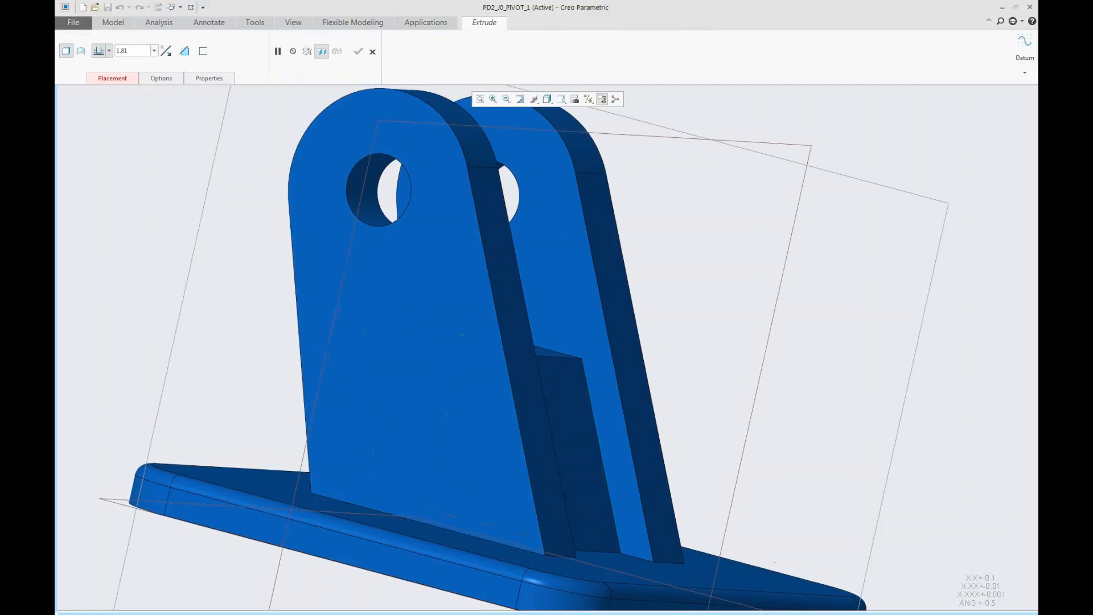
click(1022, 50)
click(1000, 96)
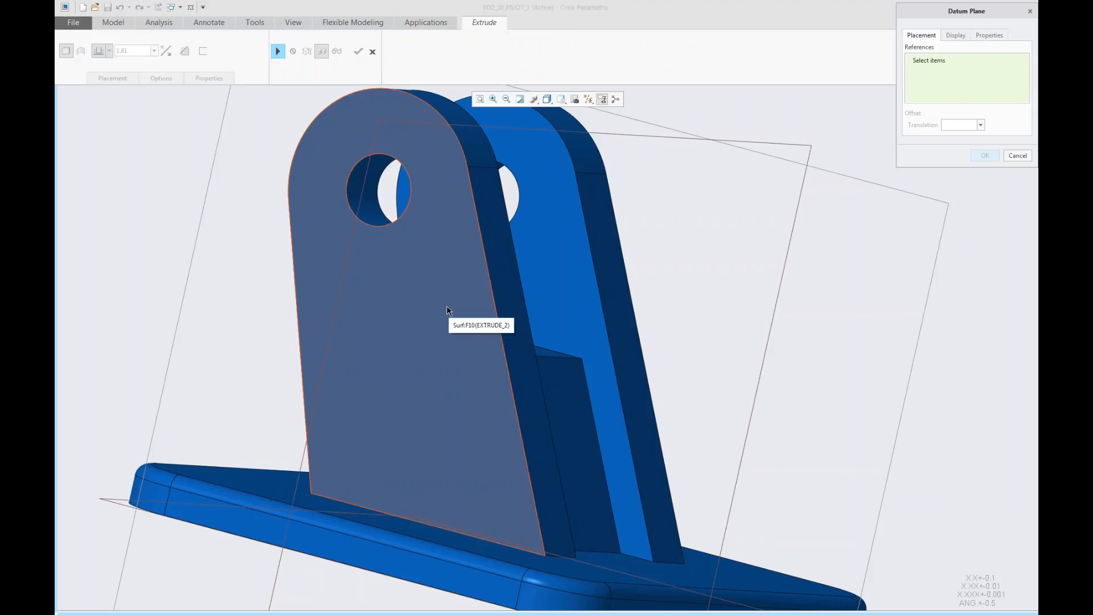
click(449, 306)
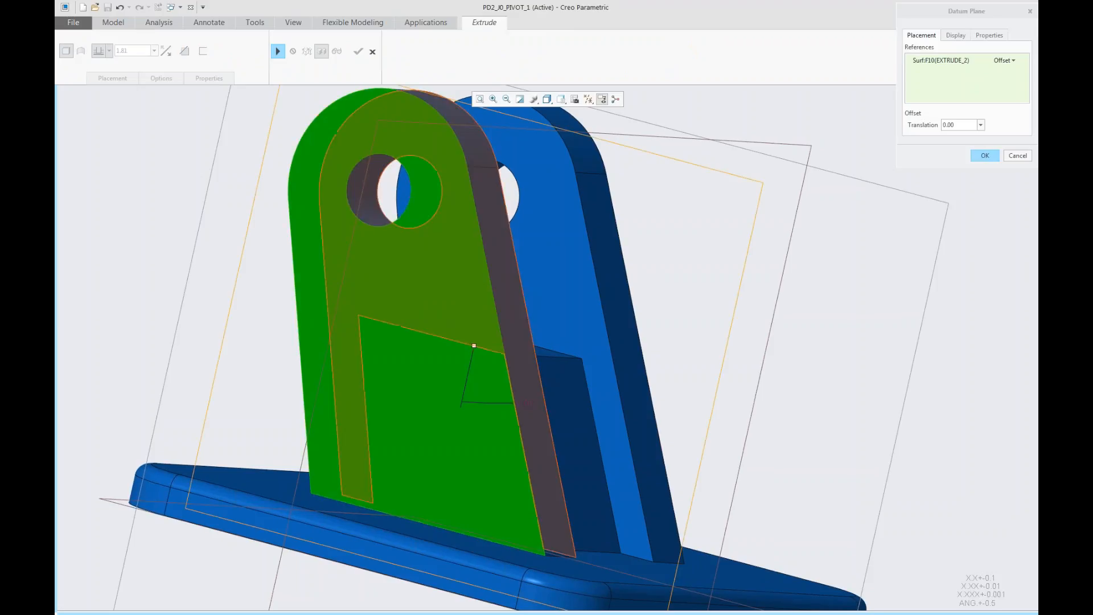
ctrl+click(505, 314)
scroll(603, 361, up, 4)
middle_drag(603, 359, 520, 358)
scroll(521, 358, down, 5)
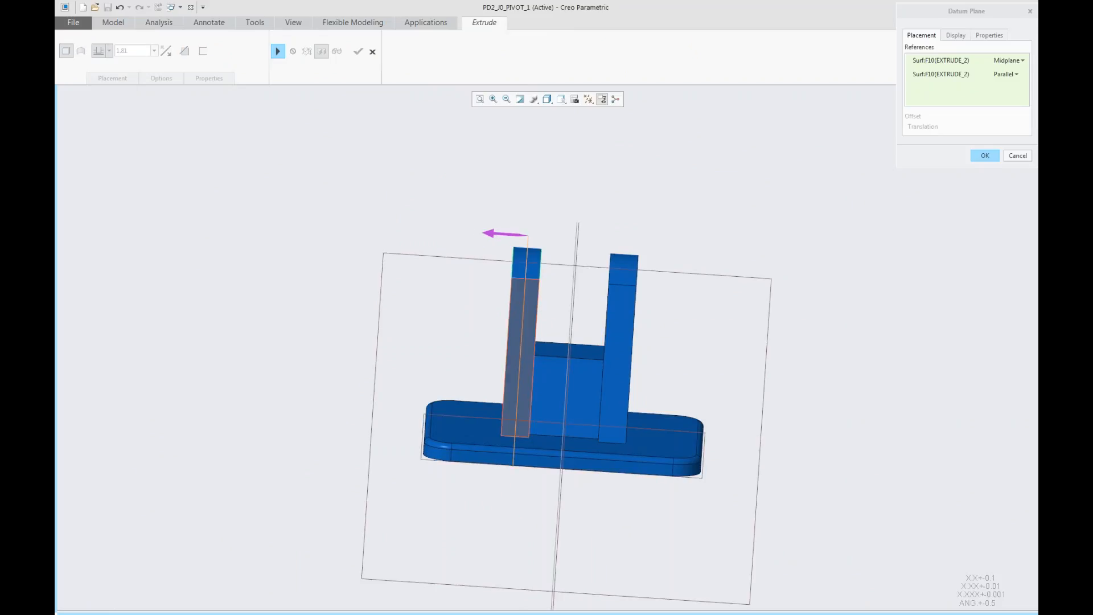
scroll(520, 358, up, 3)
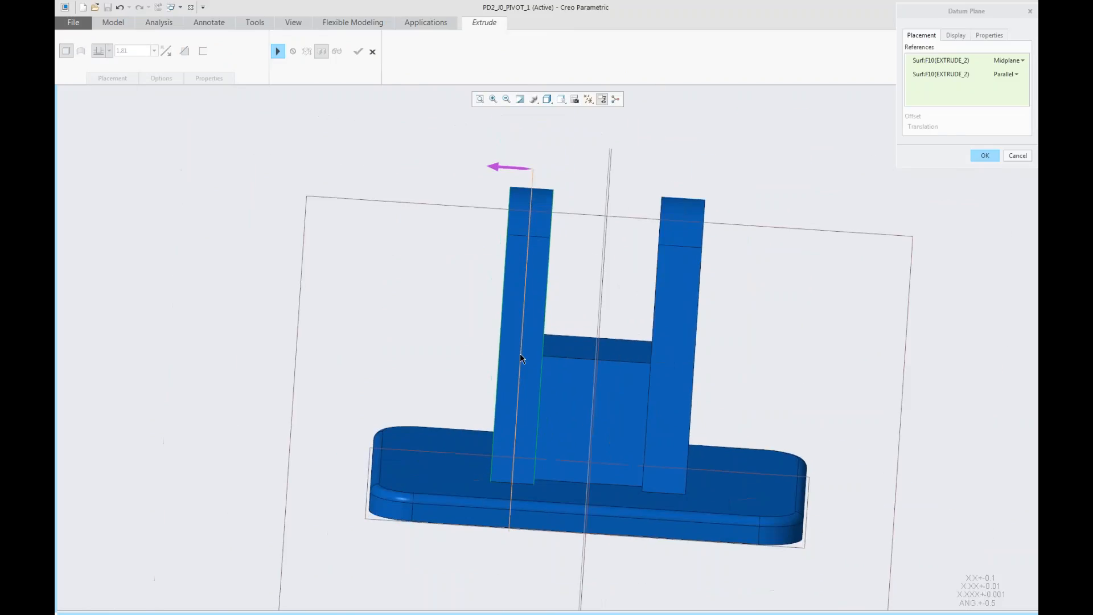
middle_drag(520, 357, 761, 299)
click(981, 155)
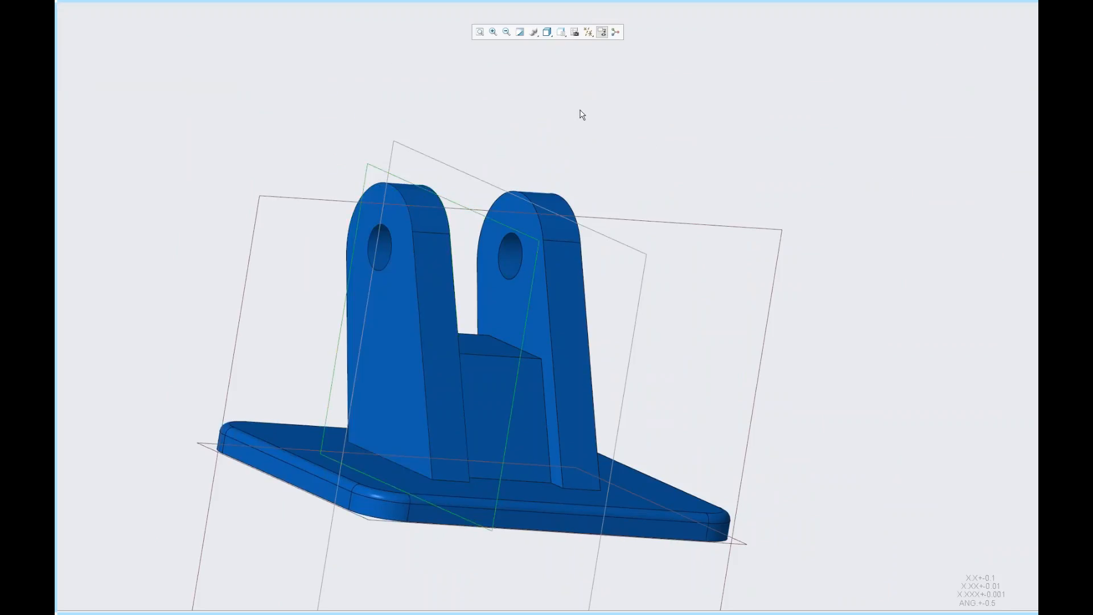
- Sketch a bottom line and two slanted side lines of a pocket outline inside the near plate's web
mouse_move(633, 2)
click(277, 52)
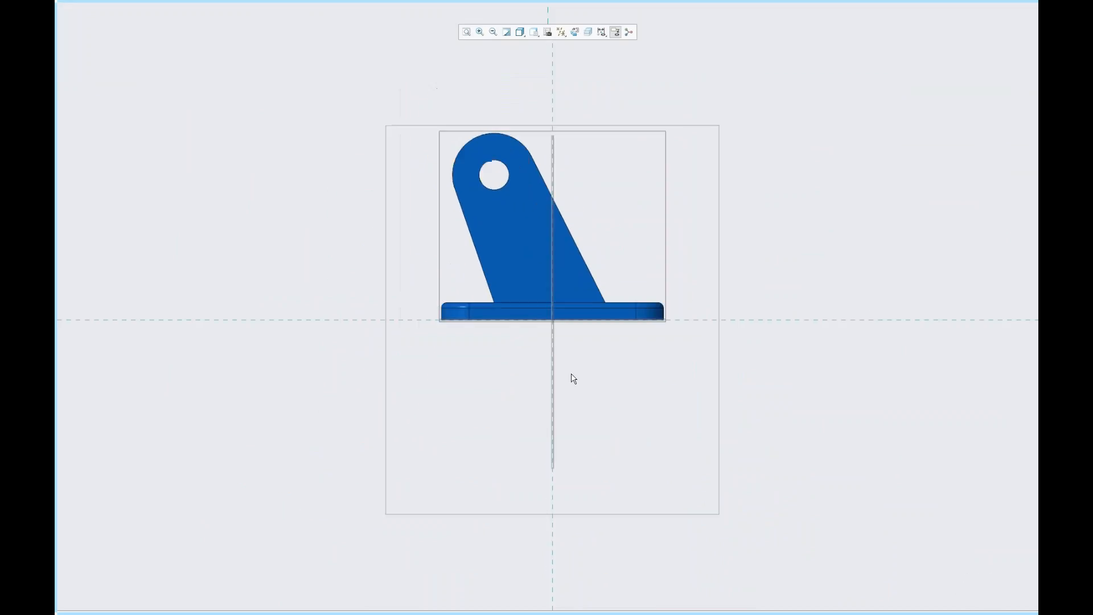
right_click(597, 203)
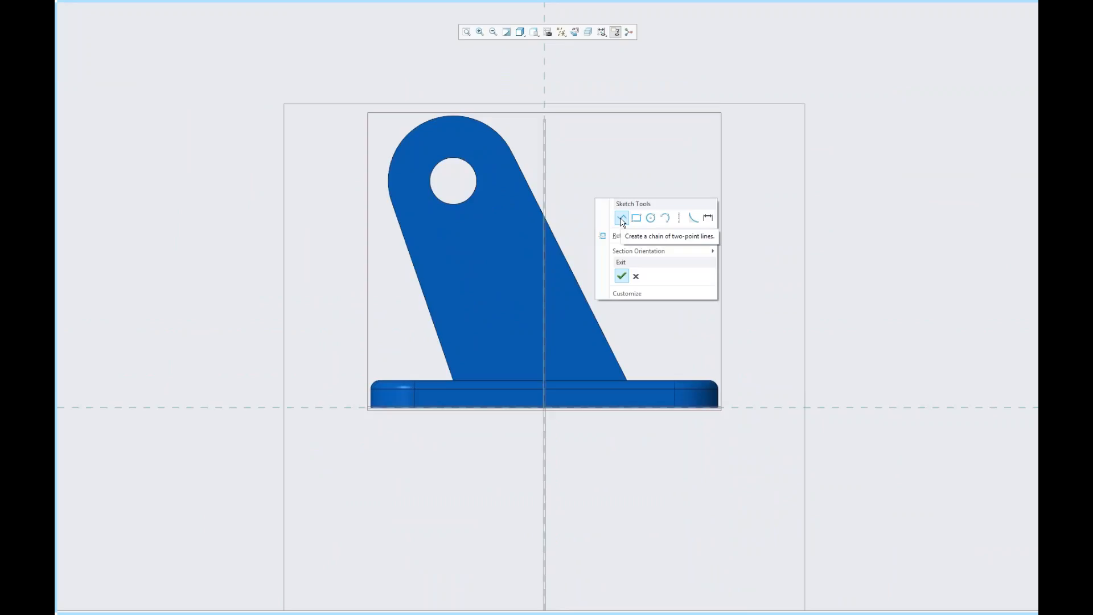
click(621, 221)
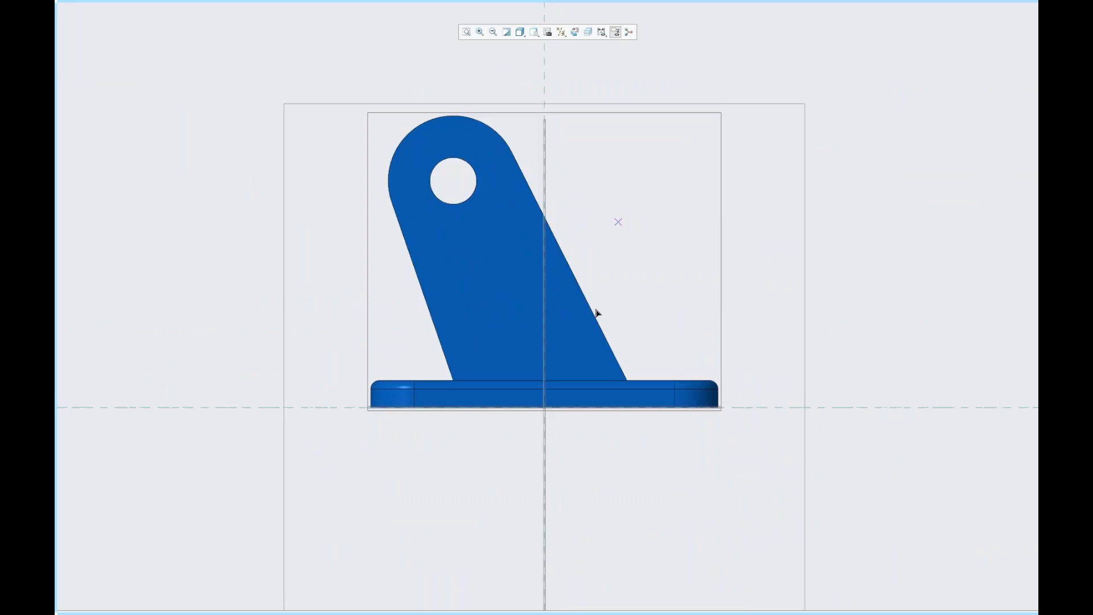
click(468, 355)
click(590, 356)
click(491, 159)
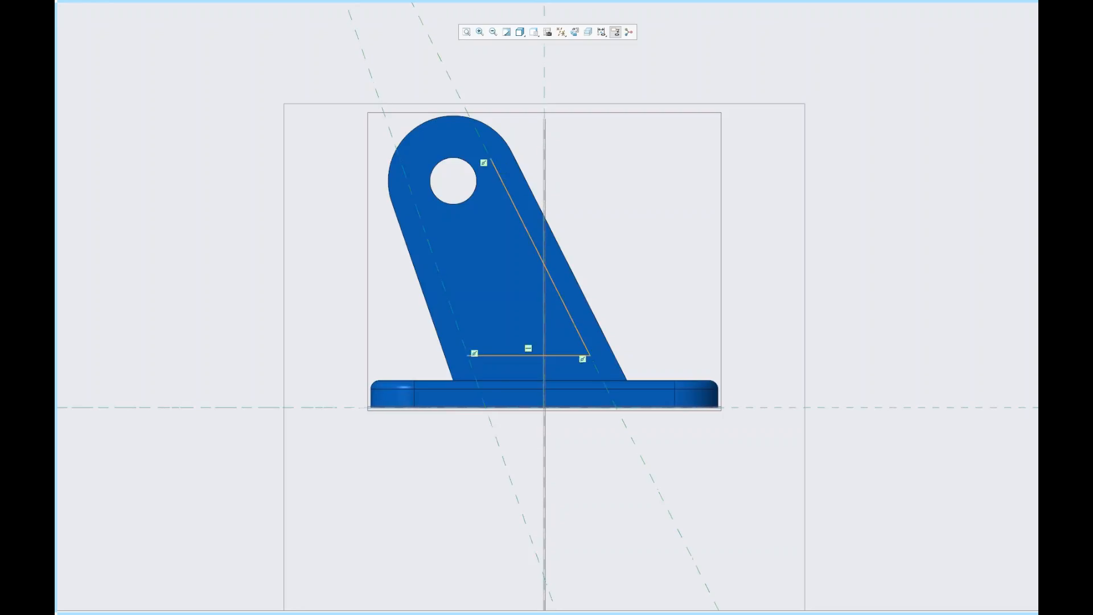
middle_click(490, 227)
click(467, 356)
click(417, 188)
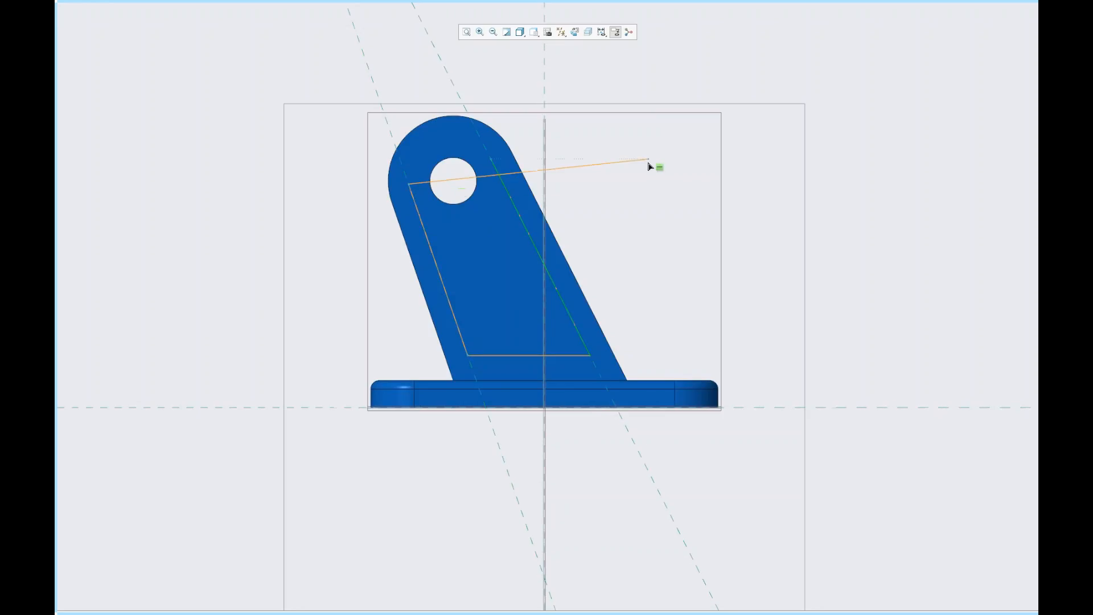
middle_click(579, 132)
- Draw a circle concentric with the plate's hole, crossing the two side lines
right_click(577, 129)
click(645, 147)
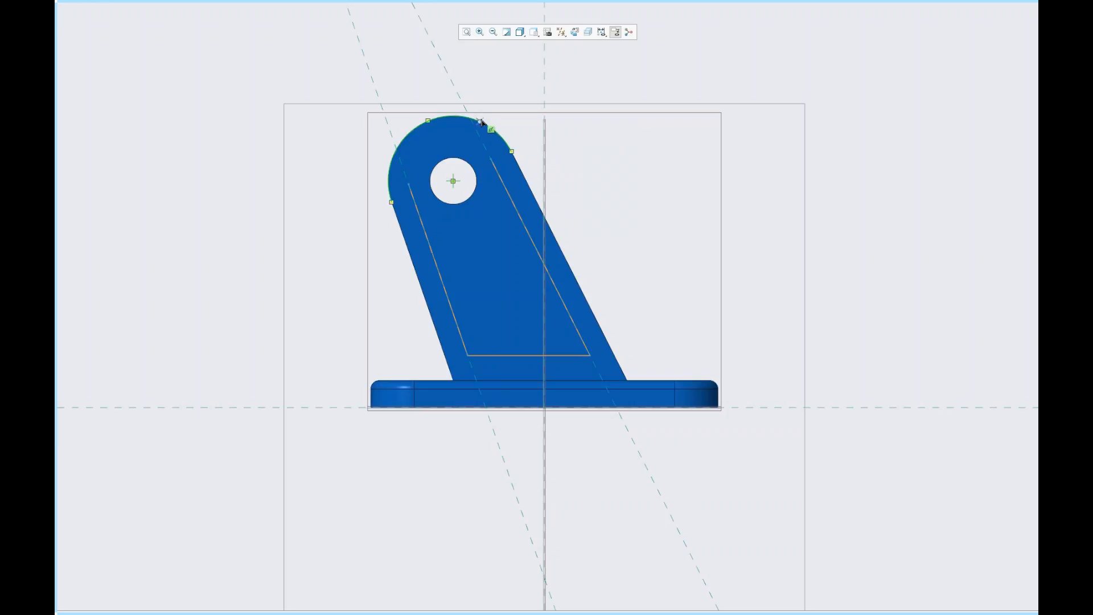
click(453, 181)
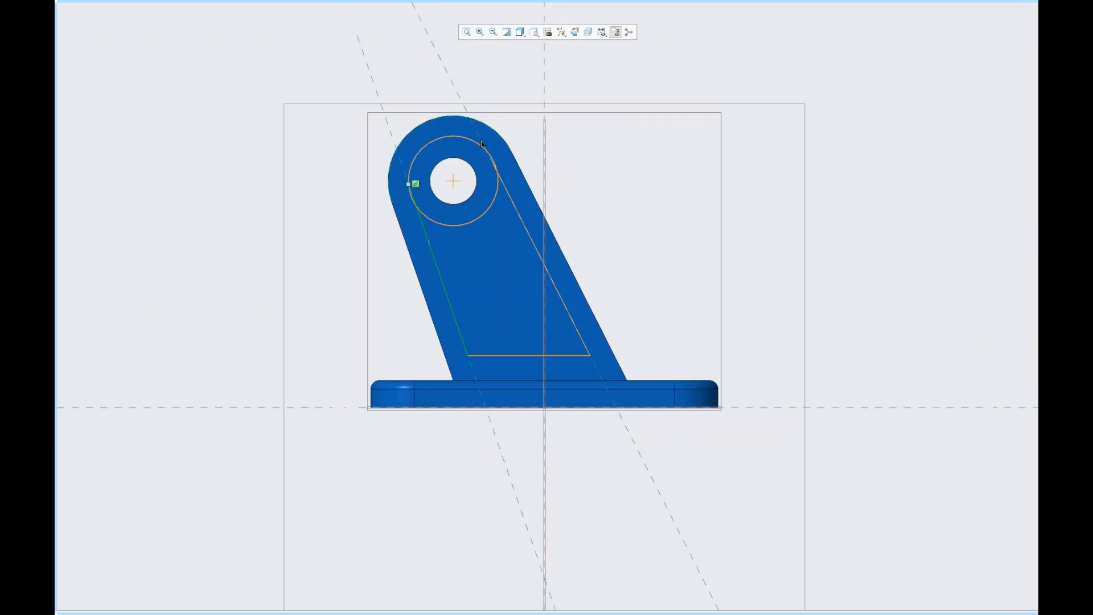
click(489, 131)
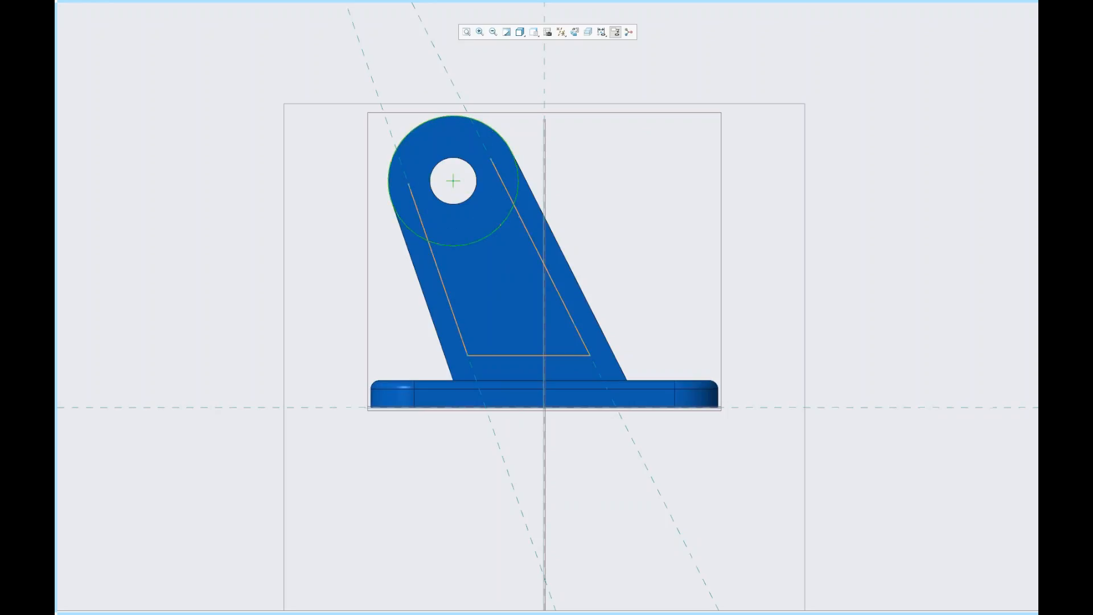
middle_click(574, 143)
- Trim the circle and line overhangs so an arc closes the outline, and accept the sketch
mouse_move(590, 3)
click(605, 36)
click(503, 188)
click(421, 215)
click(398, 212)
click(408, 136)
click(483, 123)
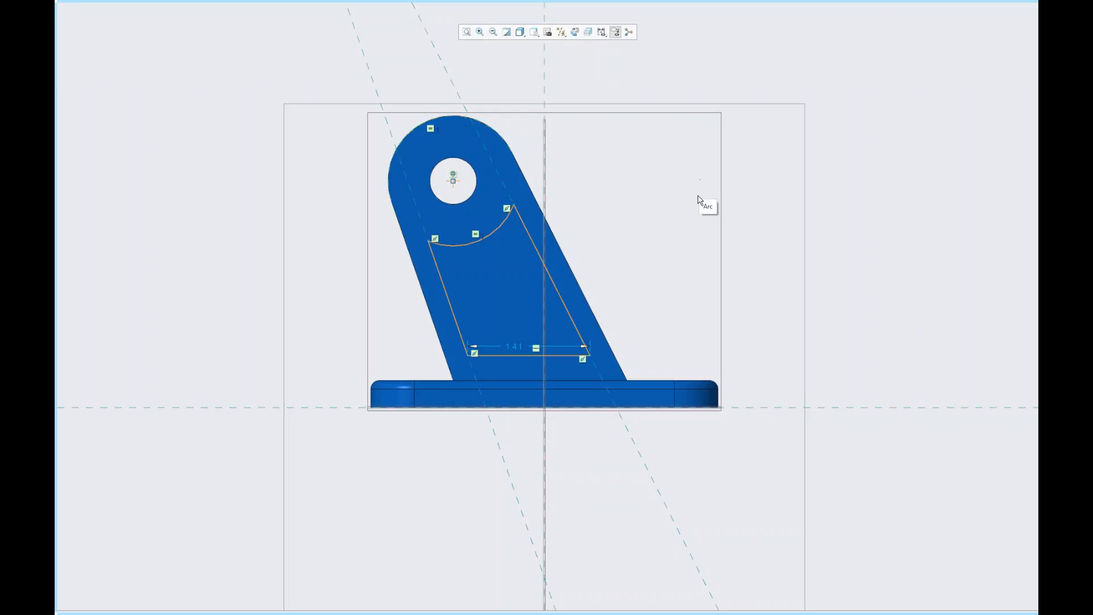
right_click(726, 174)
click(751, 249)
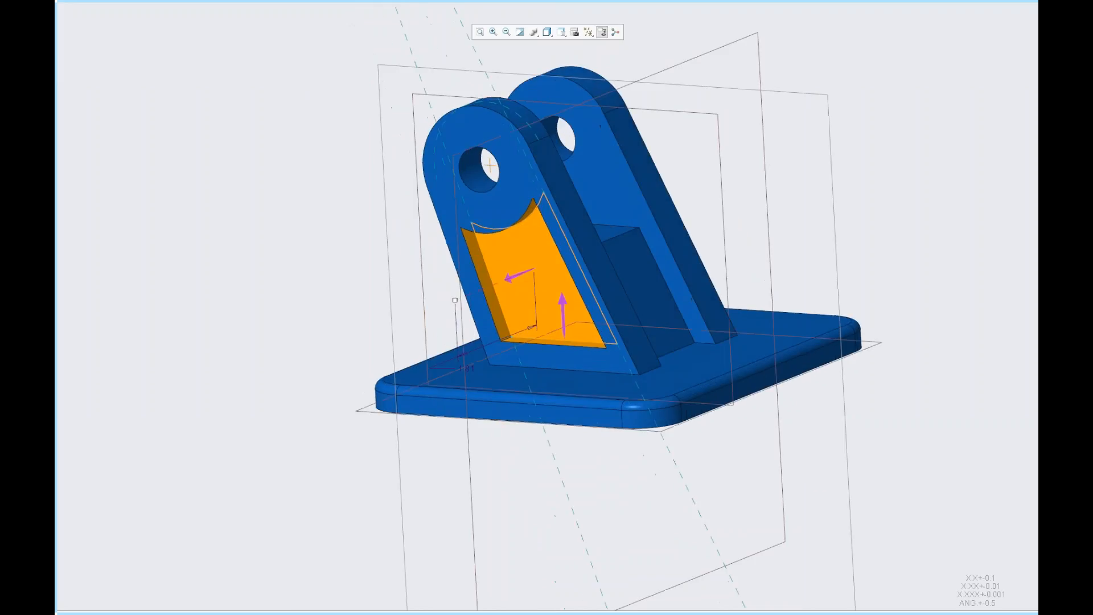
- Set the cut depth to Through All and finish the pocket in the near bracket plate
right_click(456, 300)
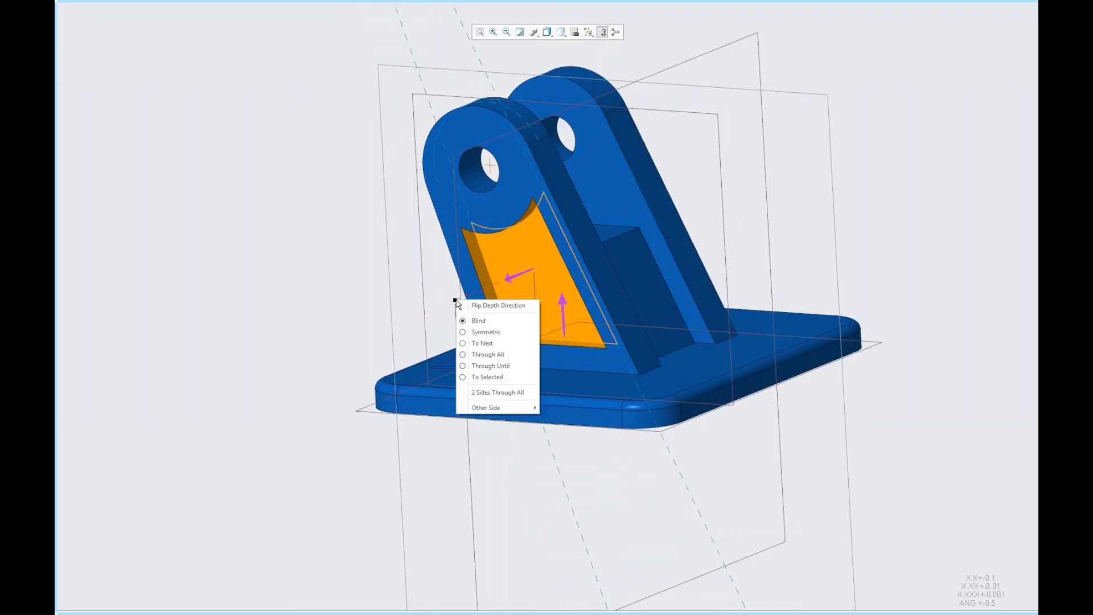
click(462, 350)
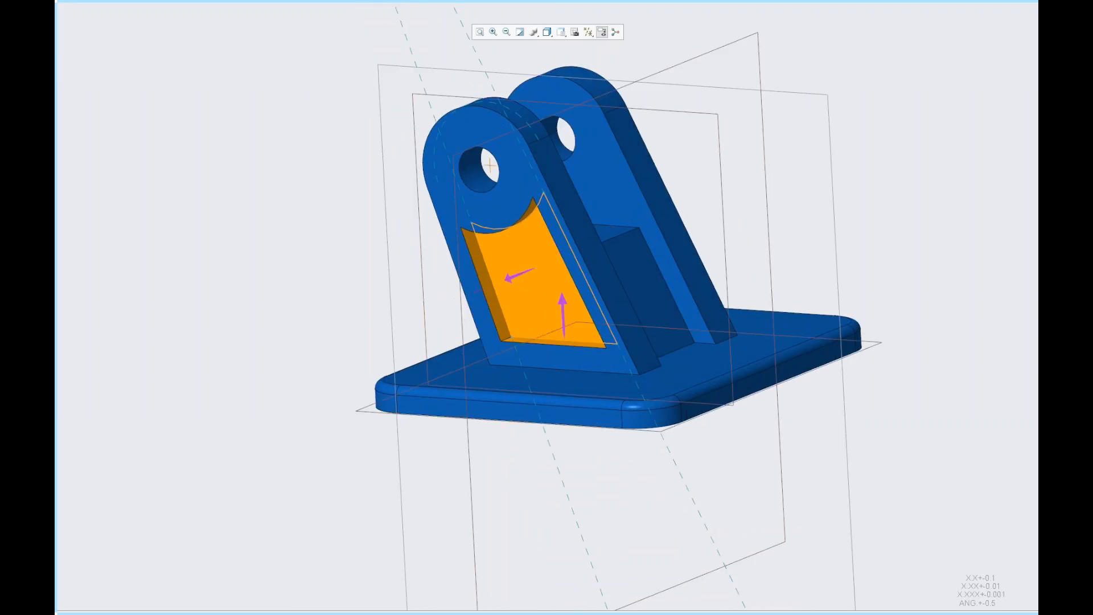
middle_click(313, 289)
- Mirror the pocket cut about the FRONT datum plane onto the other bracket plate
right_click(313, 289)
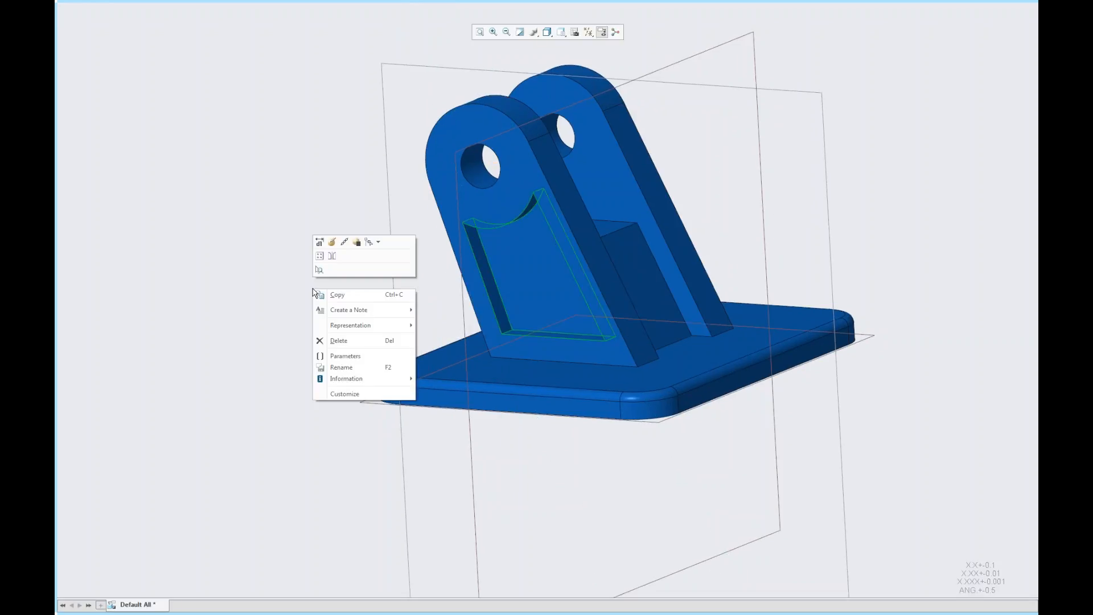
click(329, 257)
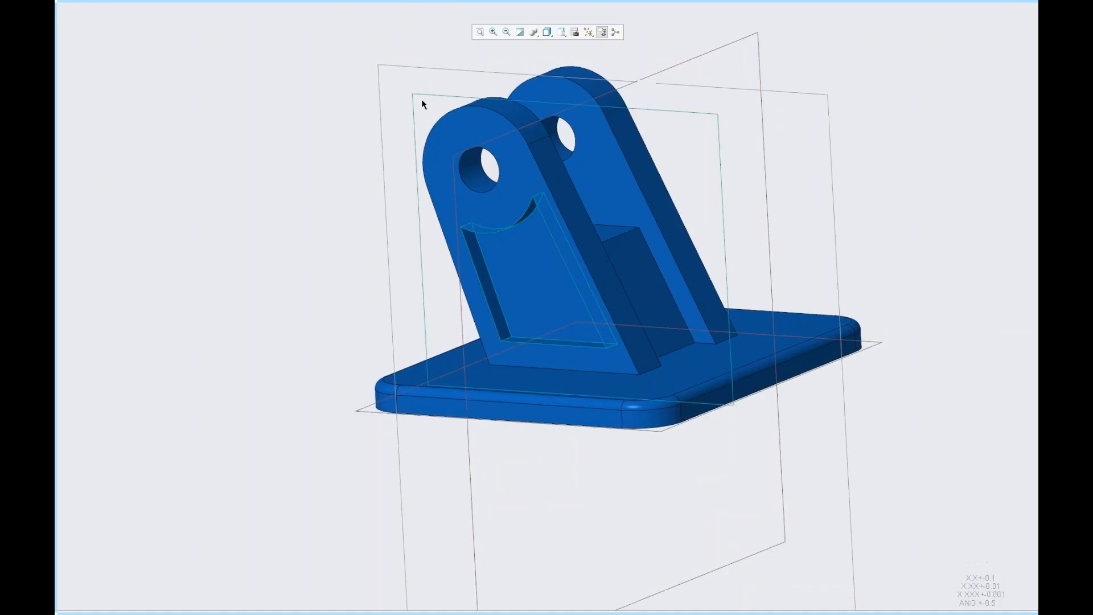
click(442, 71)
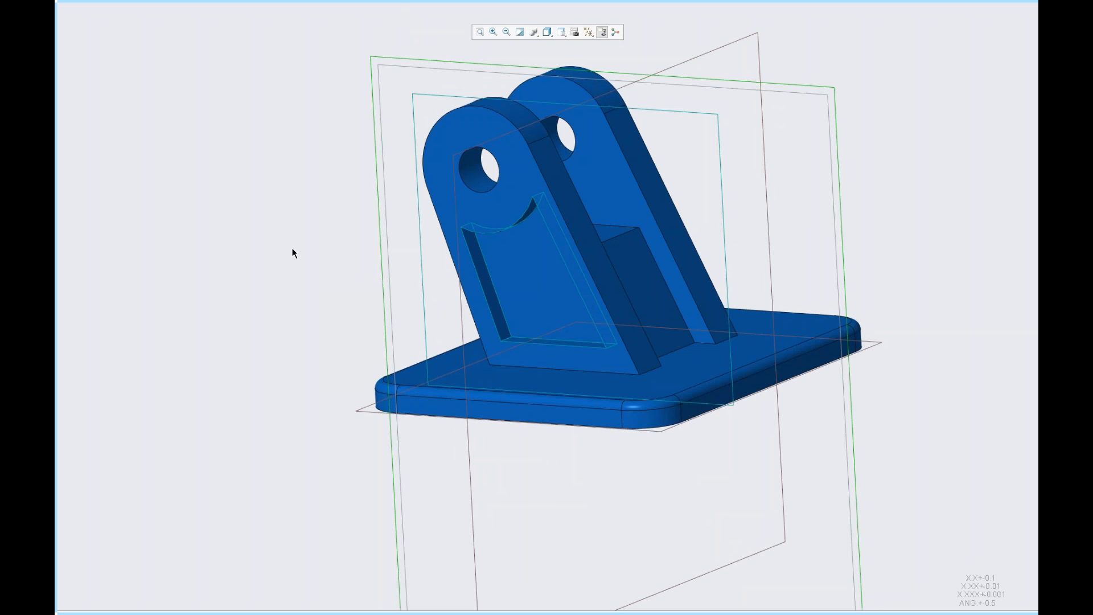
mouse_move(636, 285)
middle_down()
mouse_move(489, 306)
mouse_move(648, 314)
mouse_move(515, 315)
middle_up()
- Box-select the bracket and block edges from the top view and round them with a Round feature
click(561, 32)
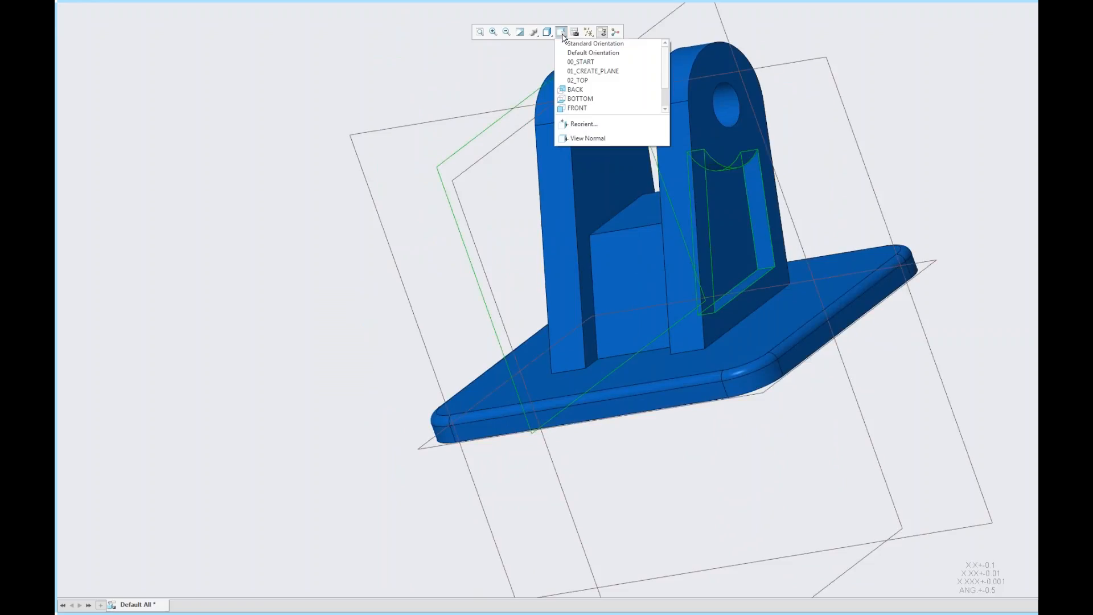
click(577, 80)
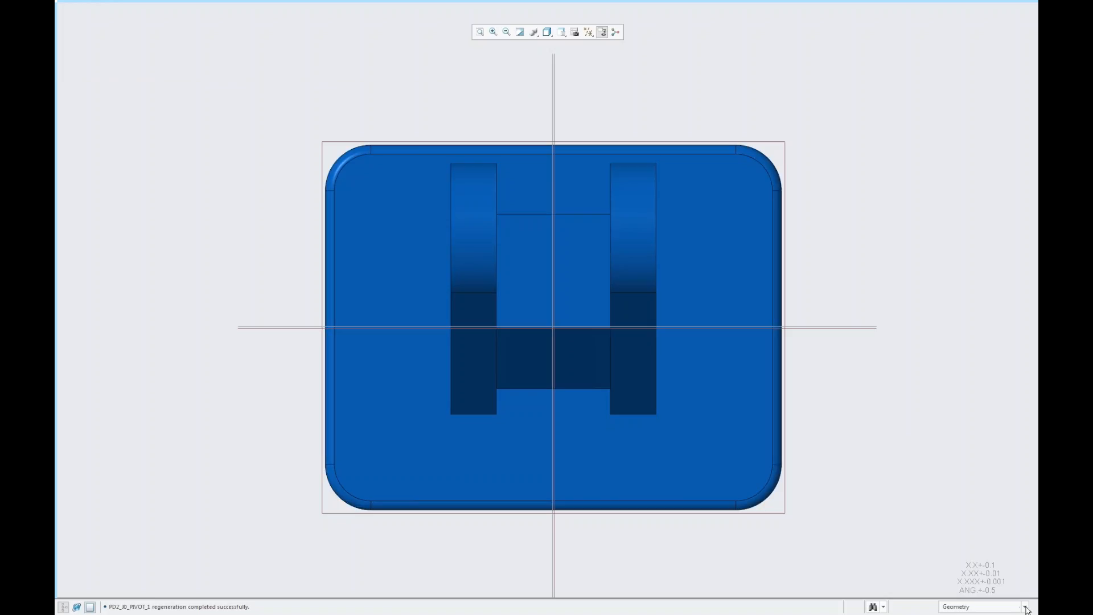
click(1025, 607)
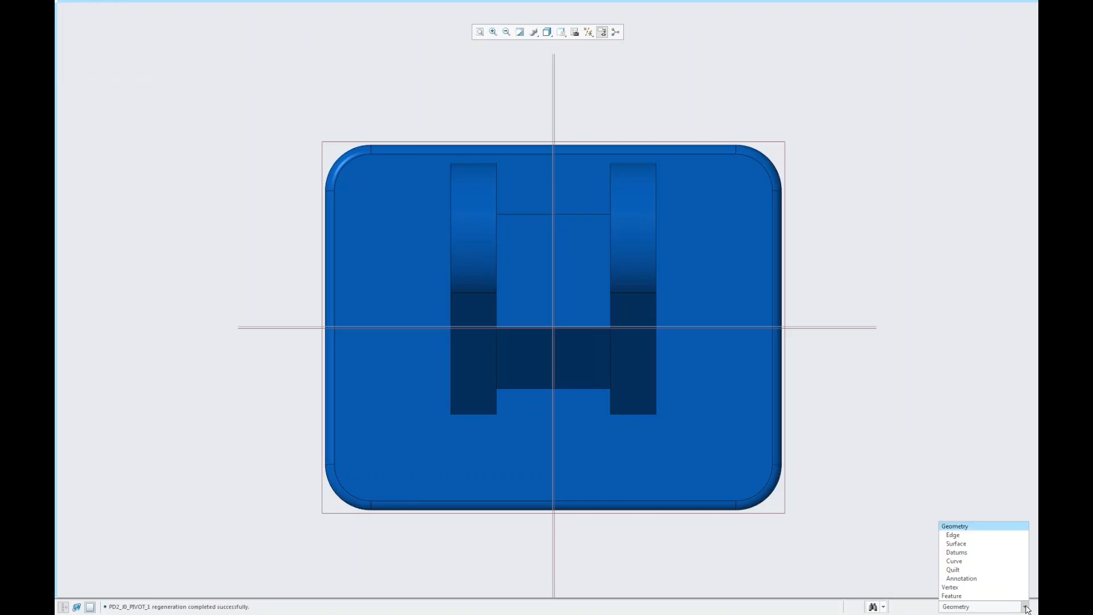
click(960, 537)
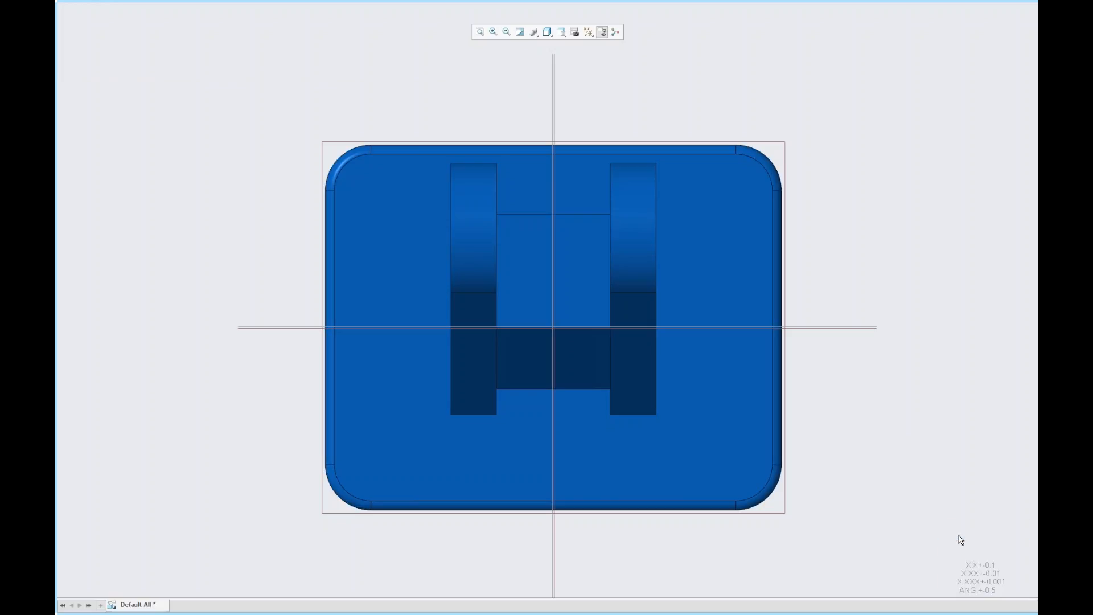
drag(433, 125, 684, 534)
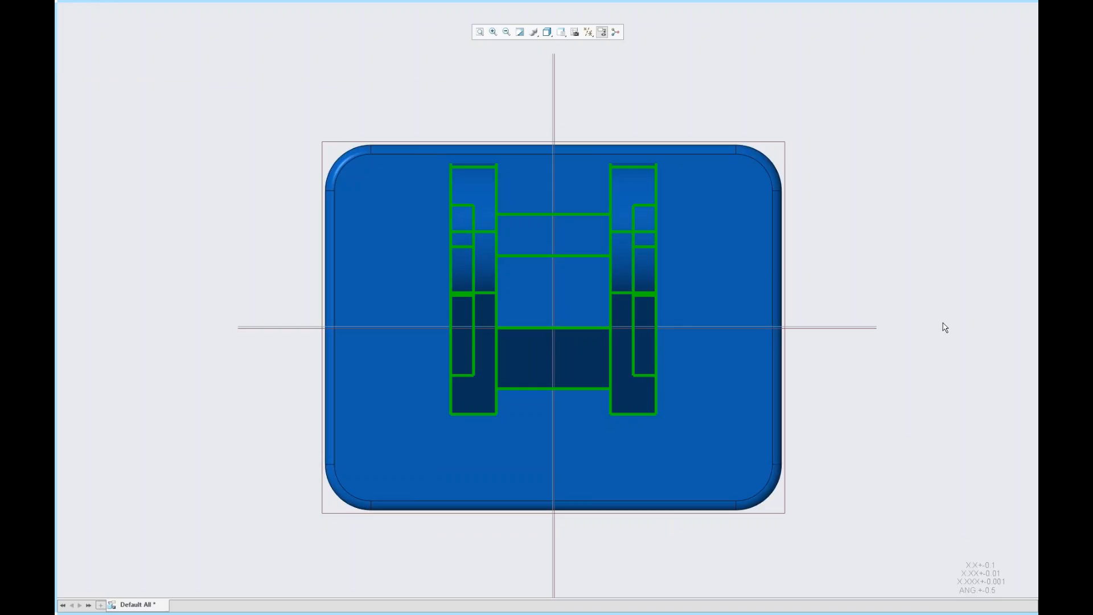
right_click(855, 265)
click(862, 231)
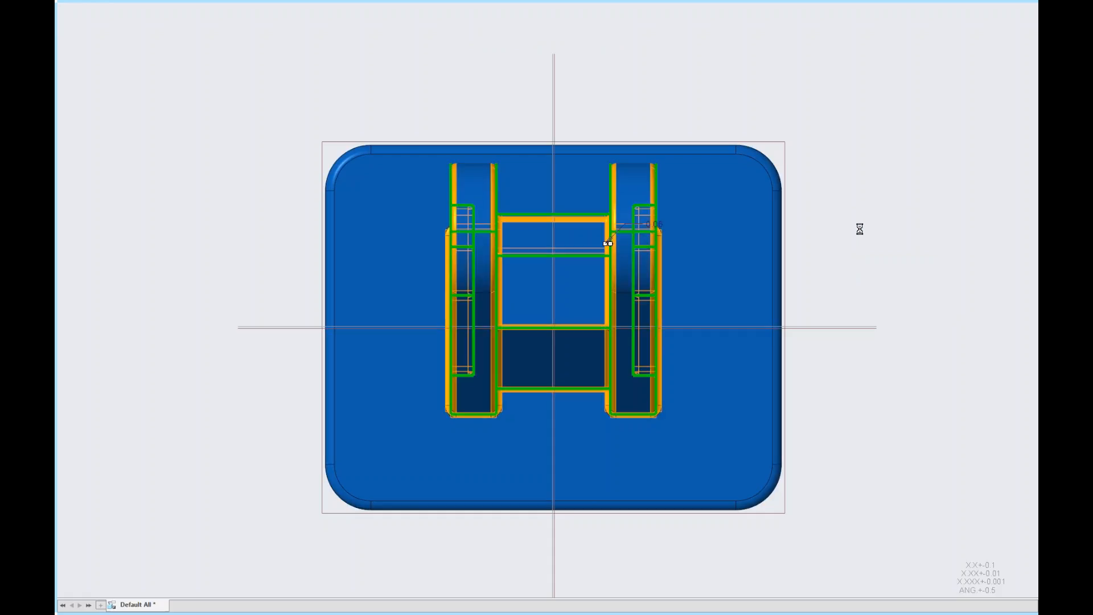
double_click(662, 229)
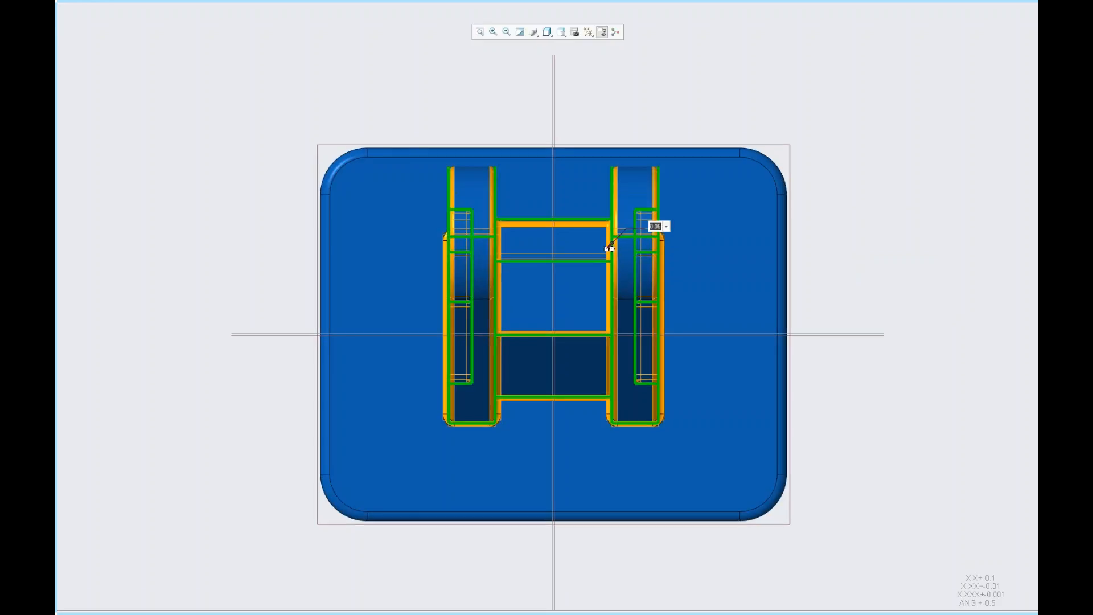
text(.0)
key(Return)
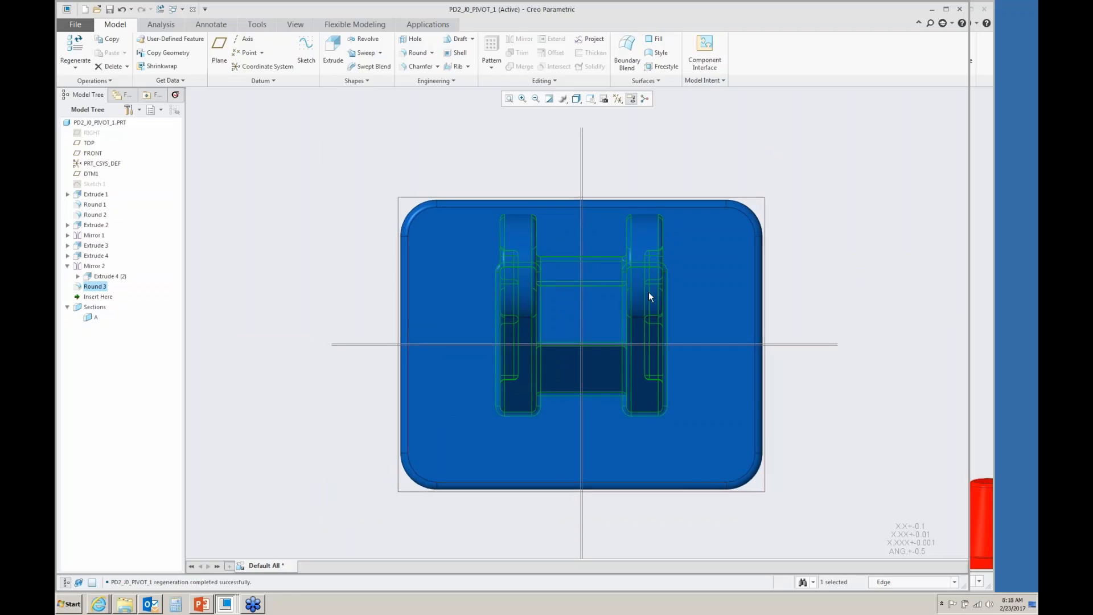
- Switch to the PD2_J0_PIVOT_1 drawing window
mouse_move(752, 316)
middle_down()
mouse_move(728, 325)
mouse_move(720, 268)
mouse_move(696, 266)
mouse_move(789, 246)
mouse_move(940, 300)
middle_up()
click(940, 300)
scroll(799, 378, down, 2)
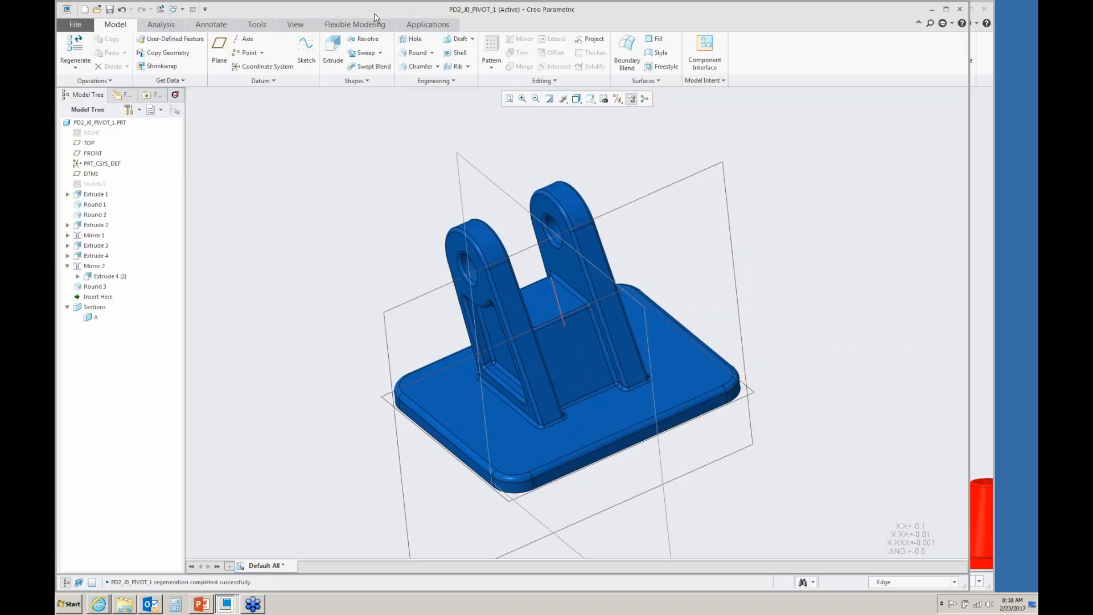
click(182, 11)
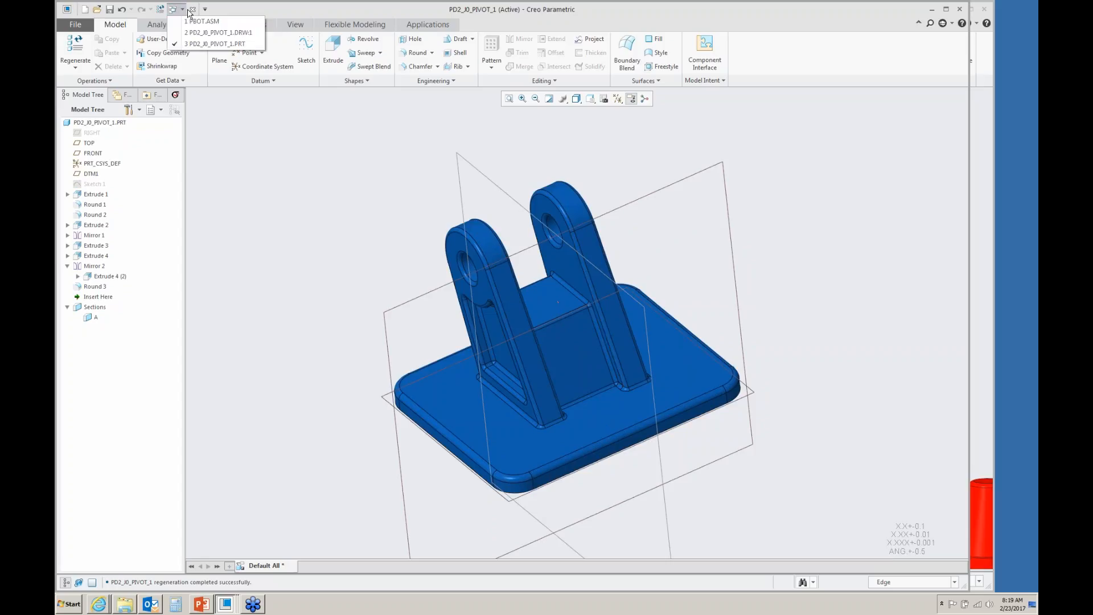
click(205, 36)
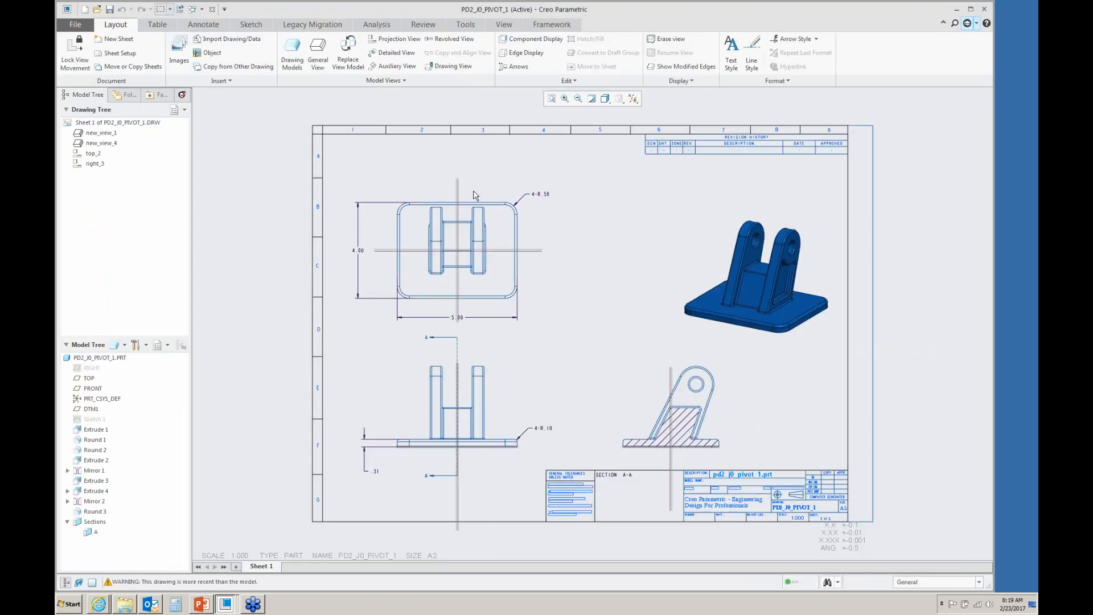
- Turn off datum plane display on the drawing
click(633, 99)
click(664, 156)
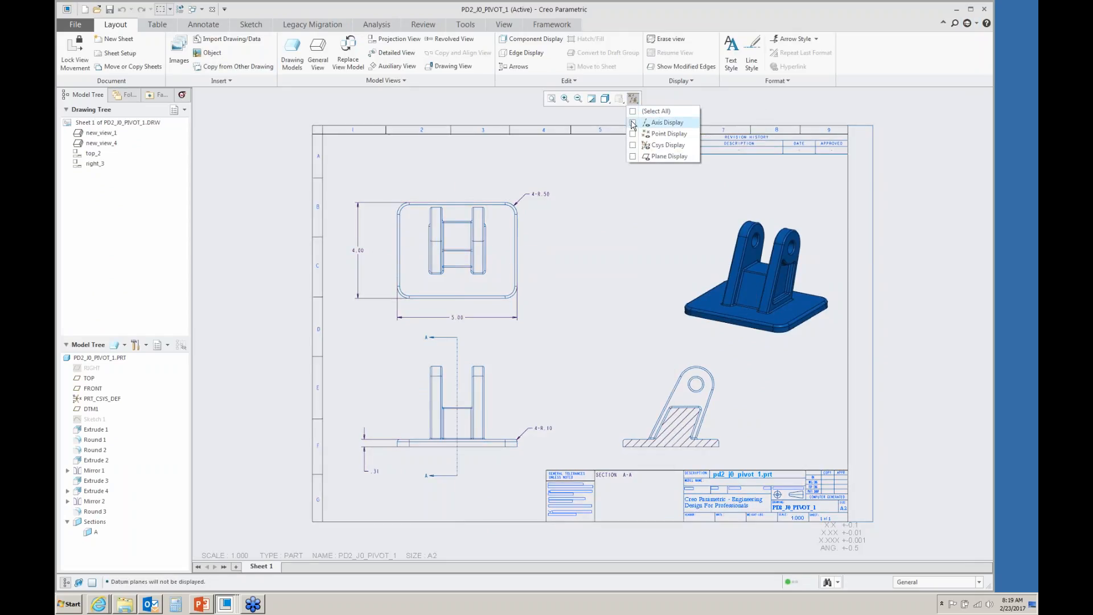
click(470, 418)
drag(469, 418, 470, 411)
- Add a flatness geometric tolerance of 0.003 to the base's bottom edge in Section A-A
click(614, 466)
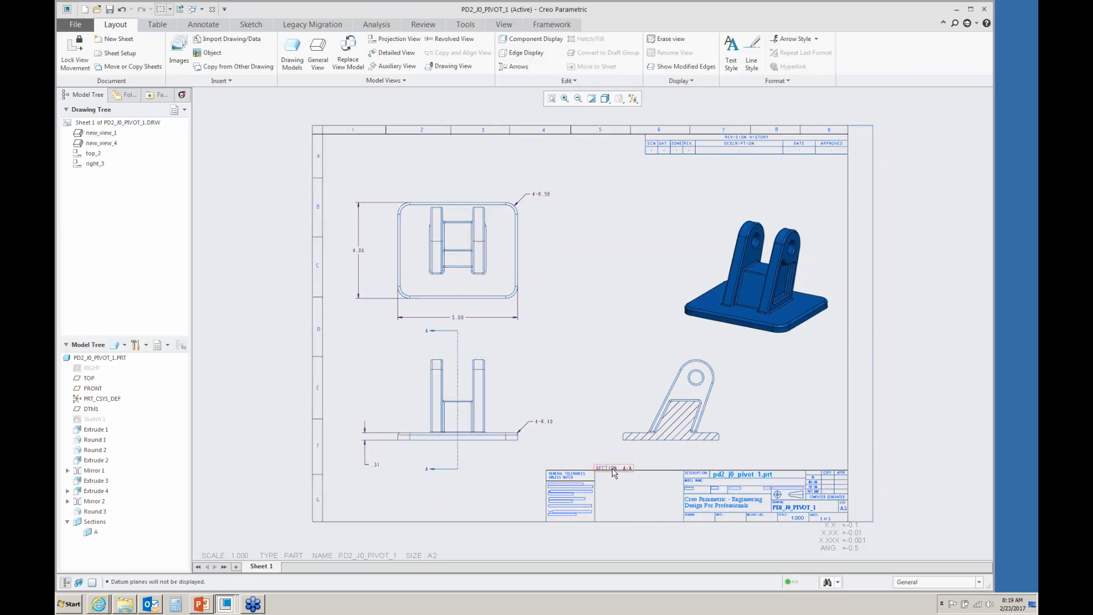
click(613, 468)
drag(618, 466, 675, 459)
scroll(743, 463, up, 5)
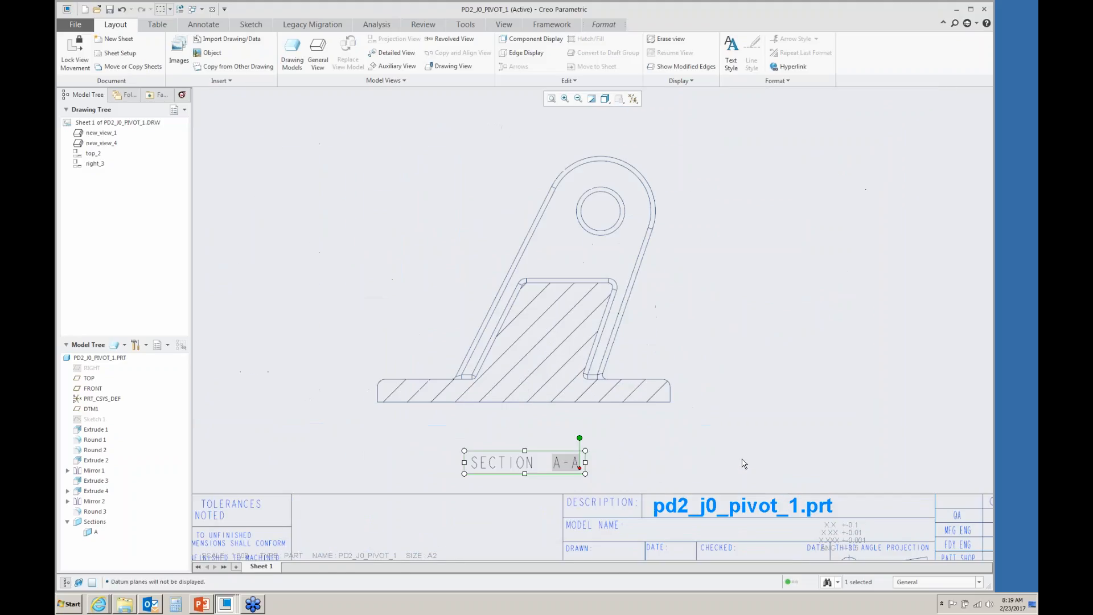
click(787, 271)
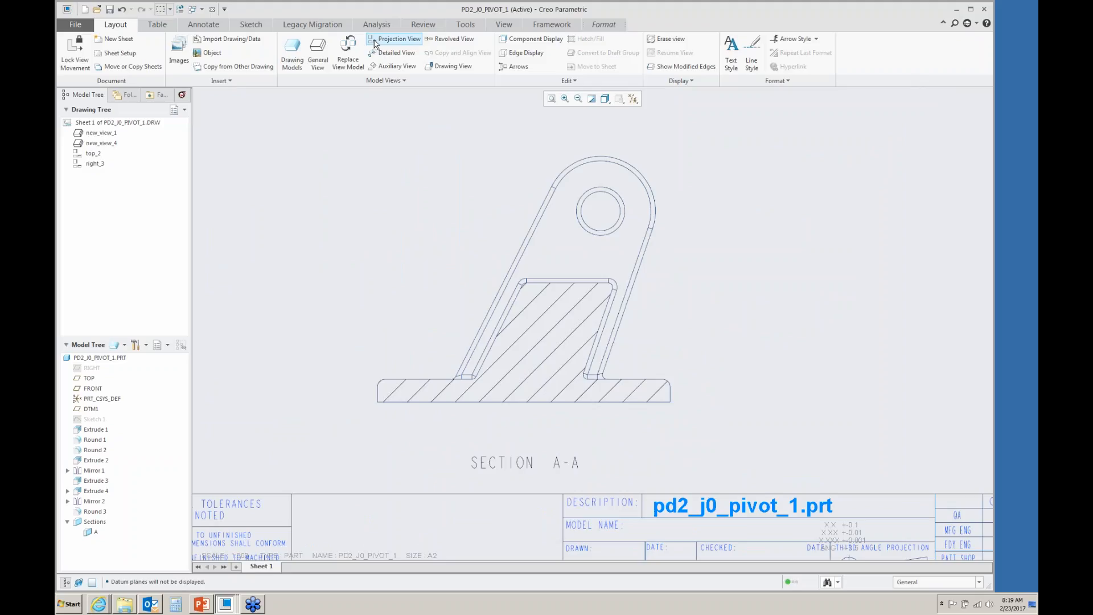
click(206, 26)
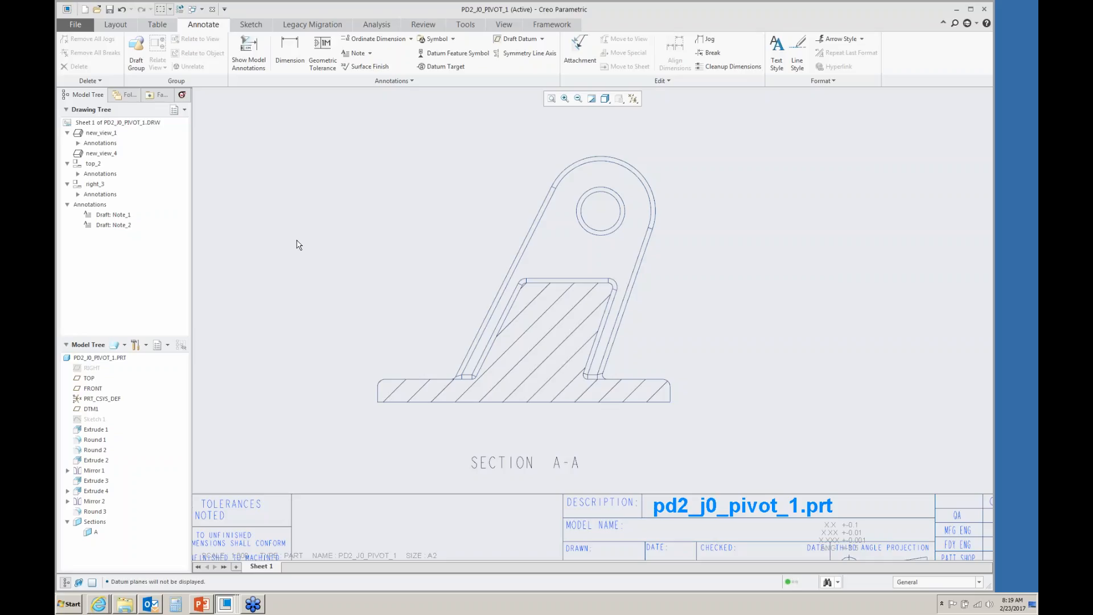
click(322, 51)
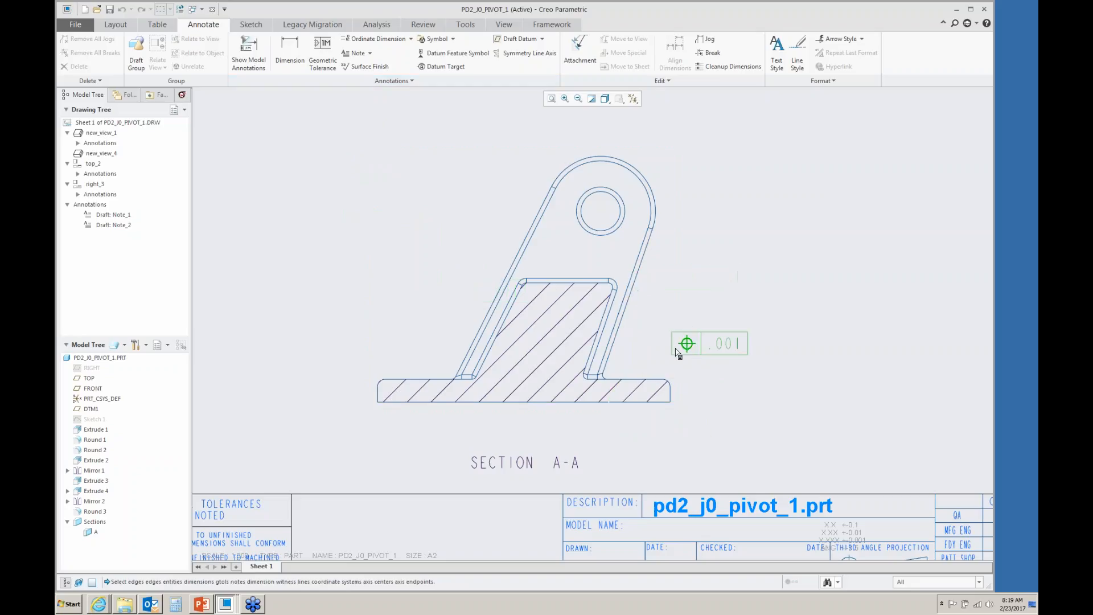
click(597, 404)
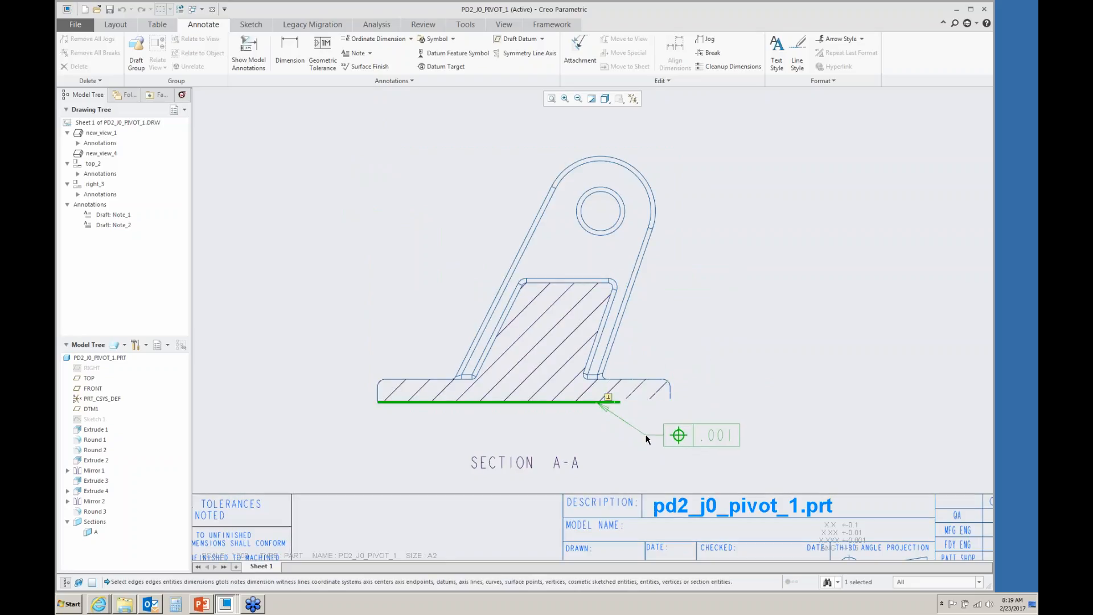
middle_click(647, 437)
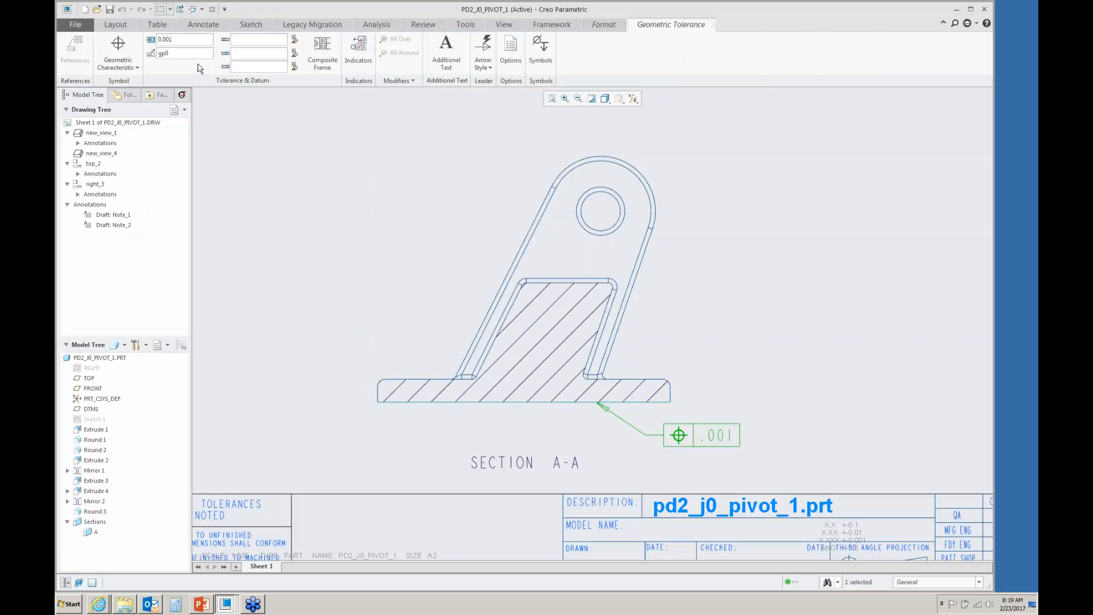
click(136, 68)
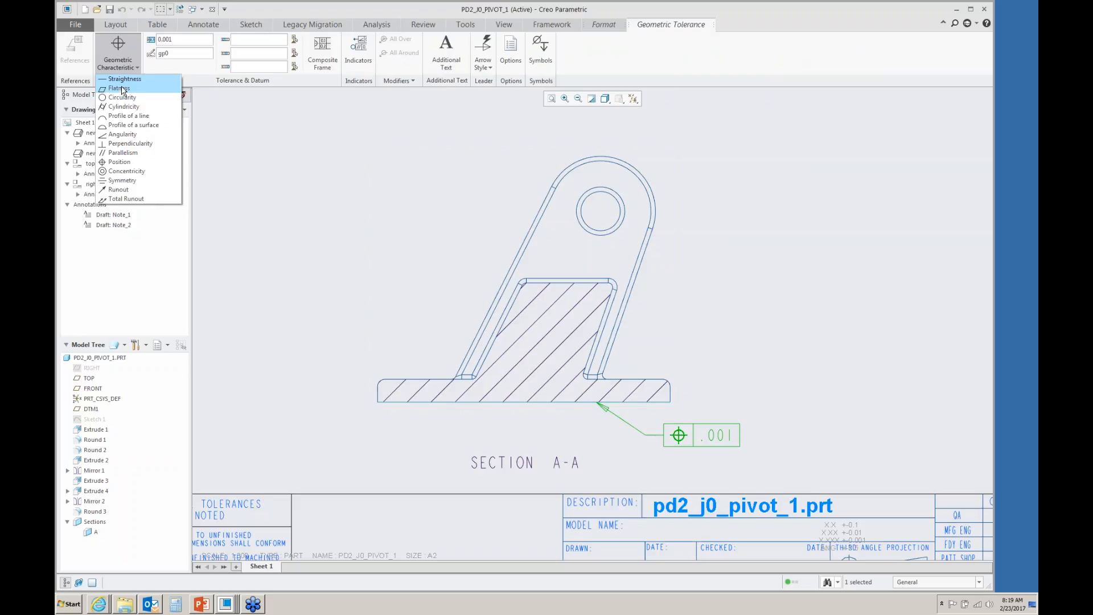
click(120, 88)
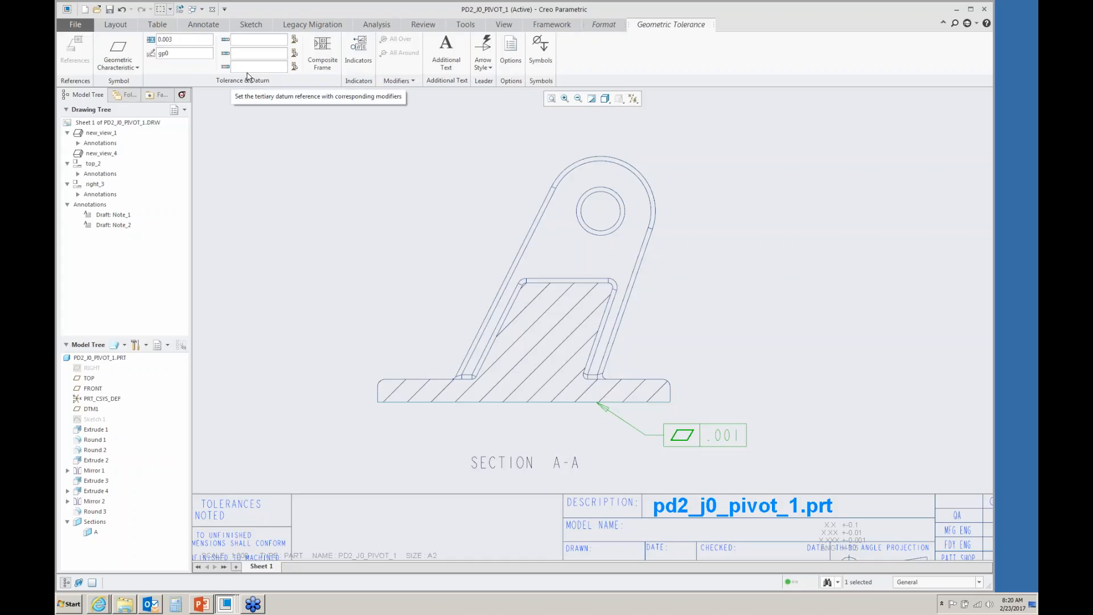
key(Return)
click(327, 167)
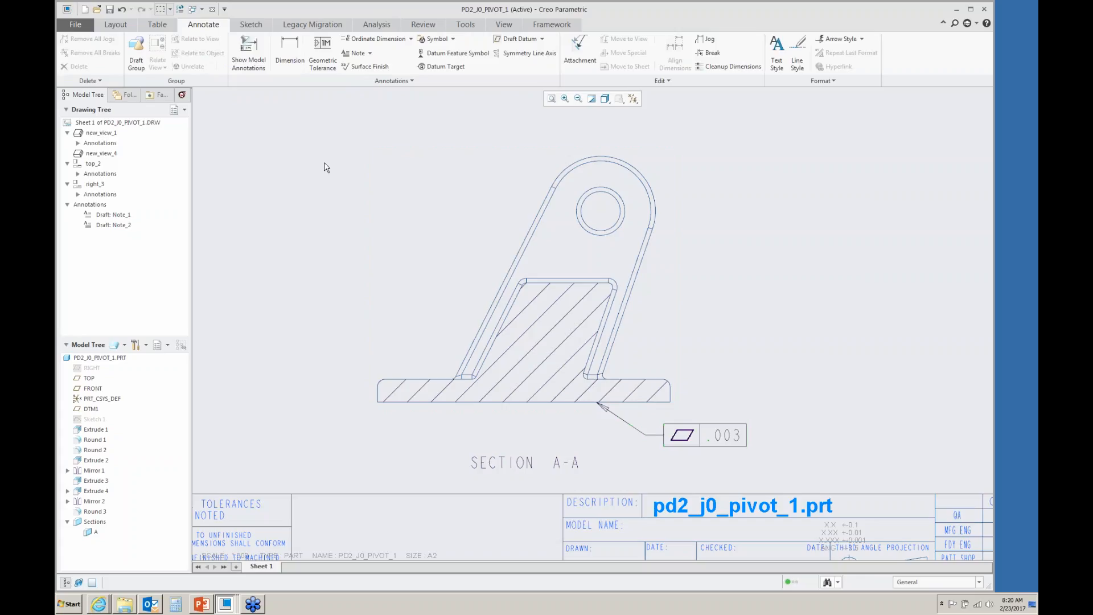
- Attach datum feature symbol A beneath the flatness tolerance frame
click(448, 57)
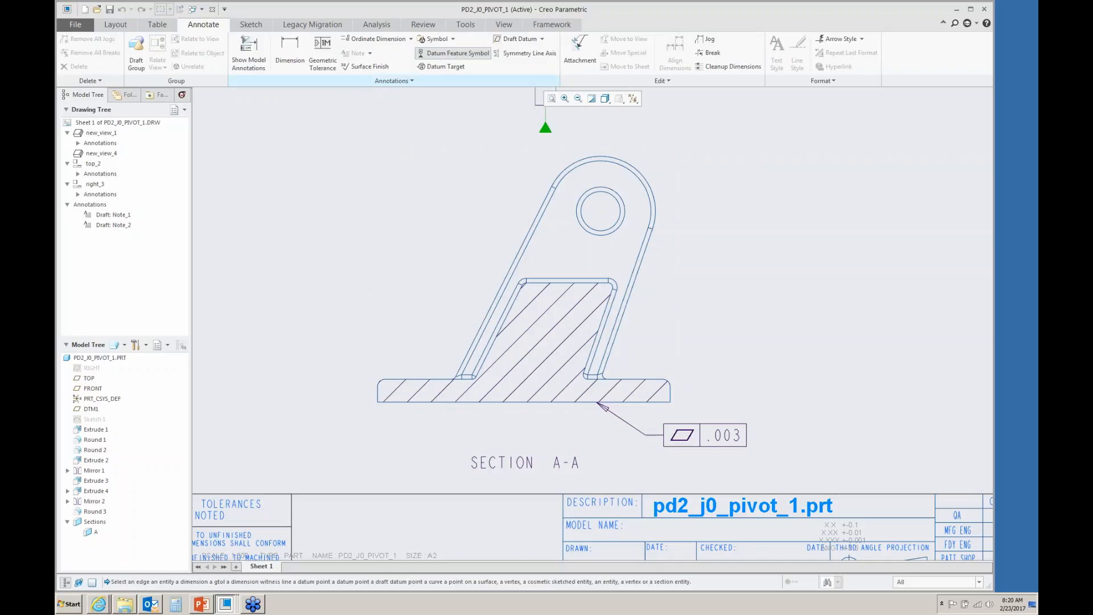
click(719, 436)
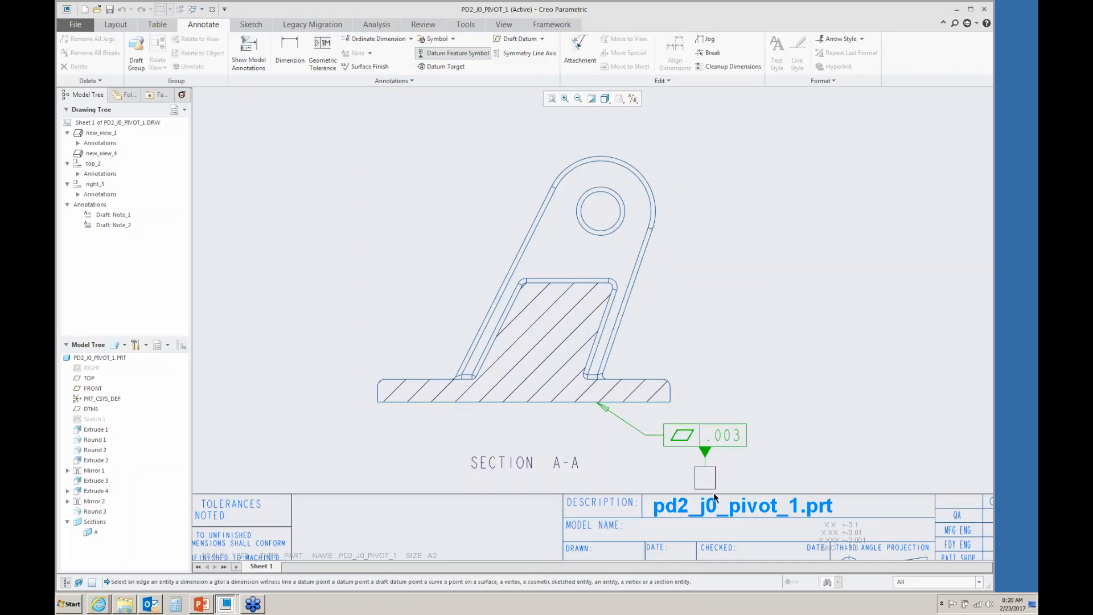
click(715, 495)
click(765, 378)
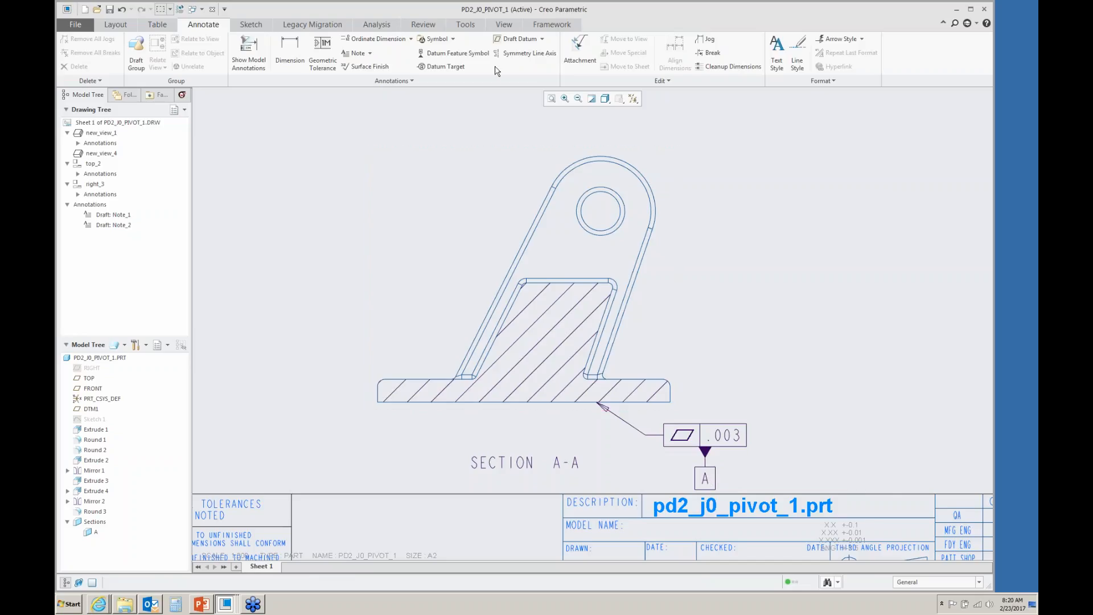
- Dimension the pivot hole's diameter in the section view
click(292, 52)
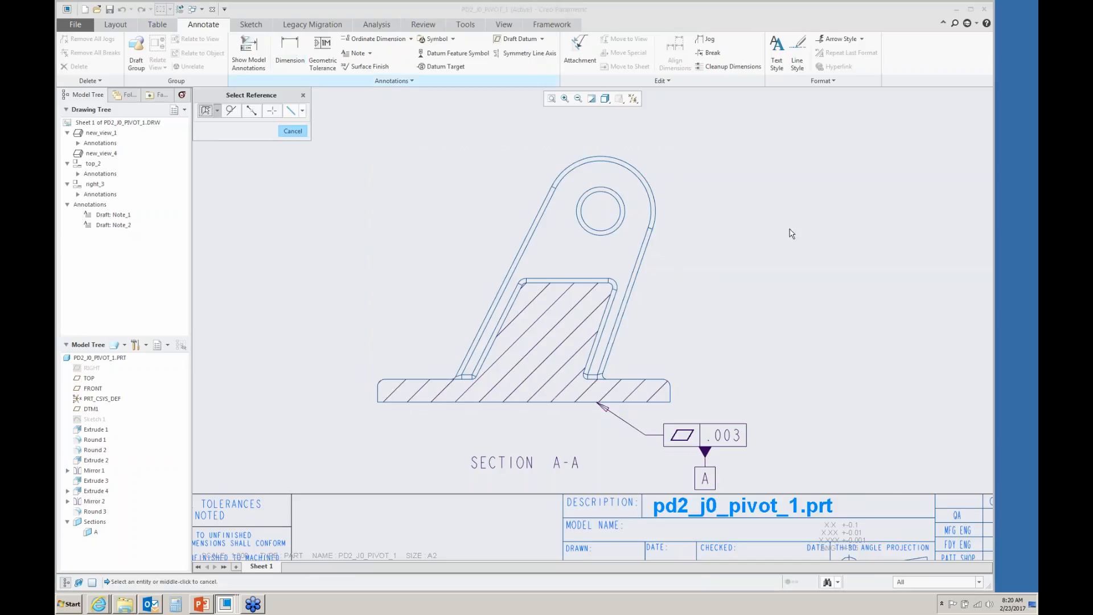
click(615, 225)
click(615, 225)
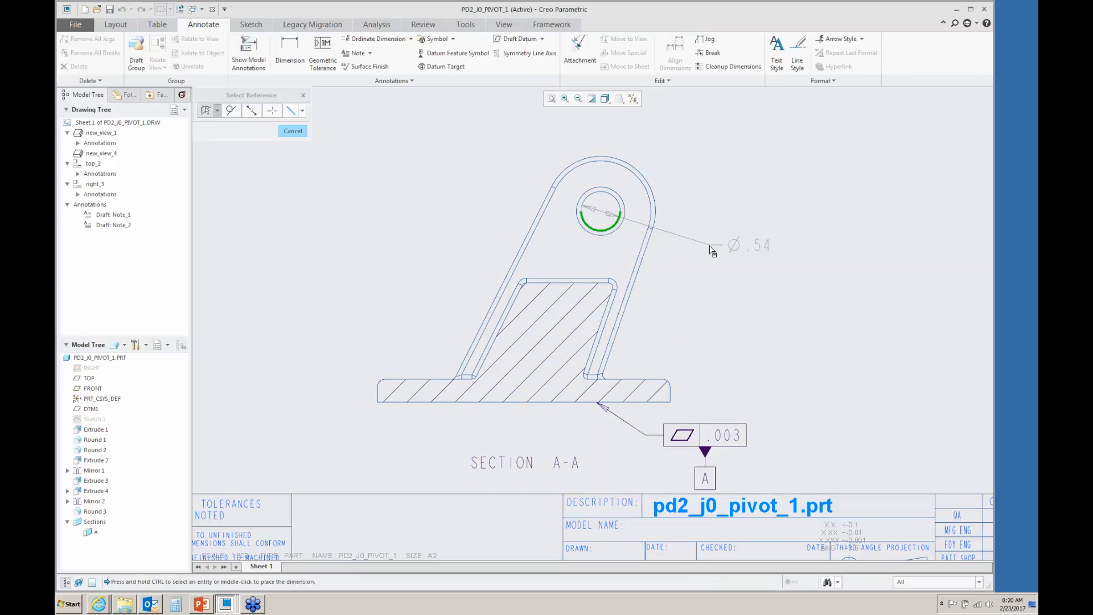
middle_click(779, 237)
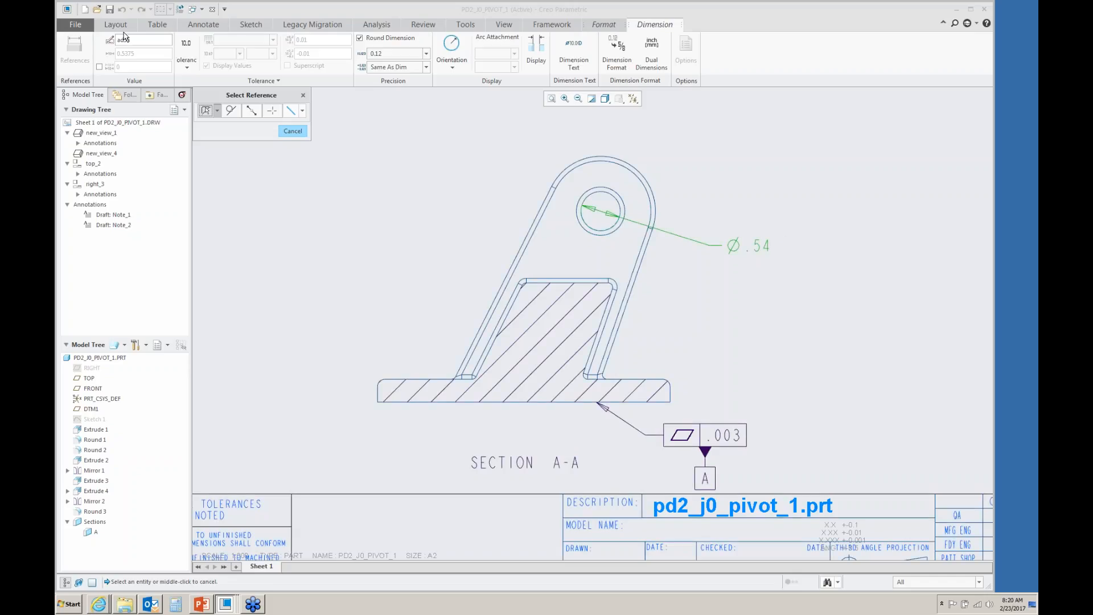
- Set the diameter dimension to a plus-minus tolerance with three decimal places (0.123)
click(186, 63)
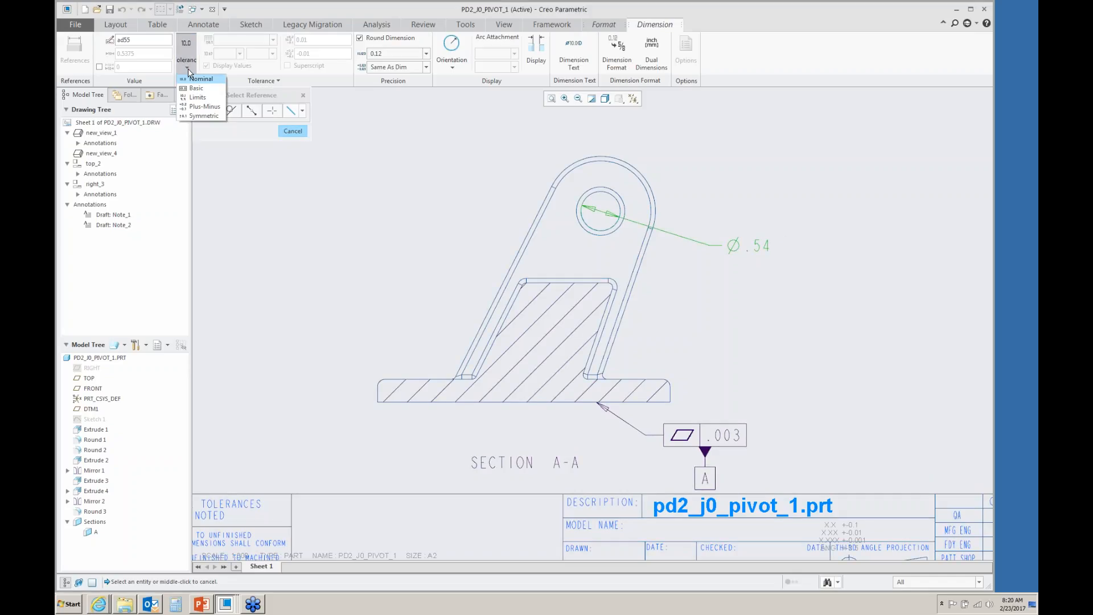
click(204, 106)
click(426, 54)
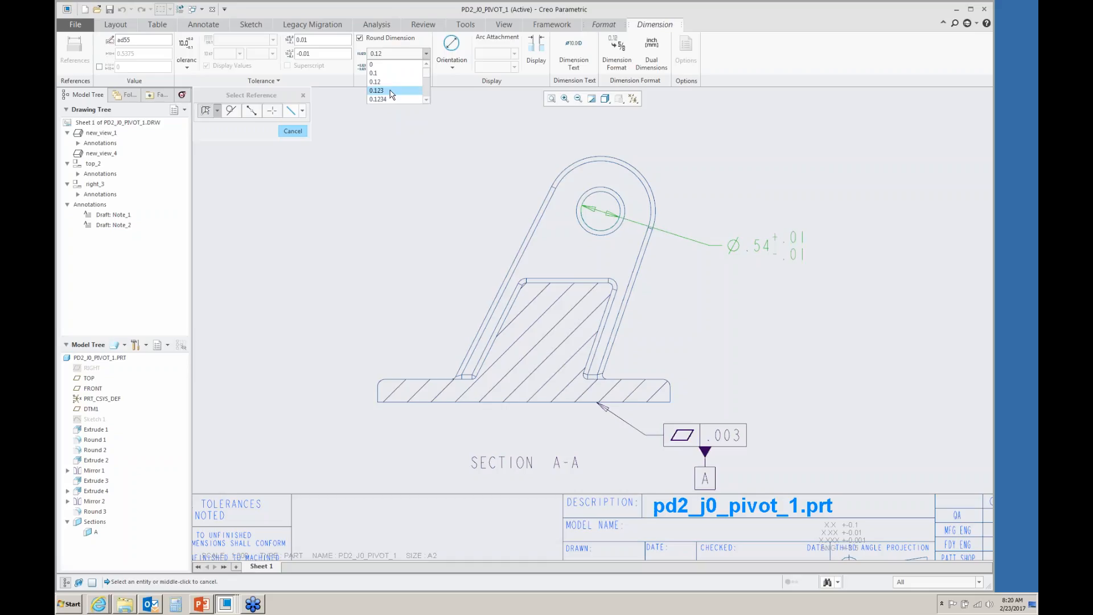
click(391, 91)
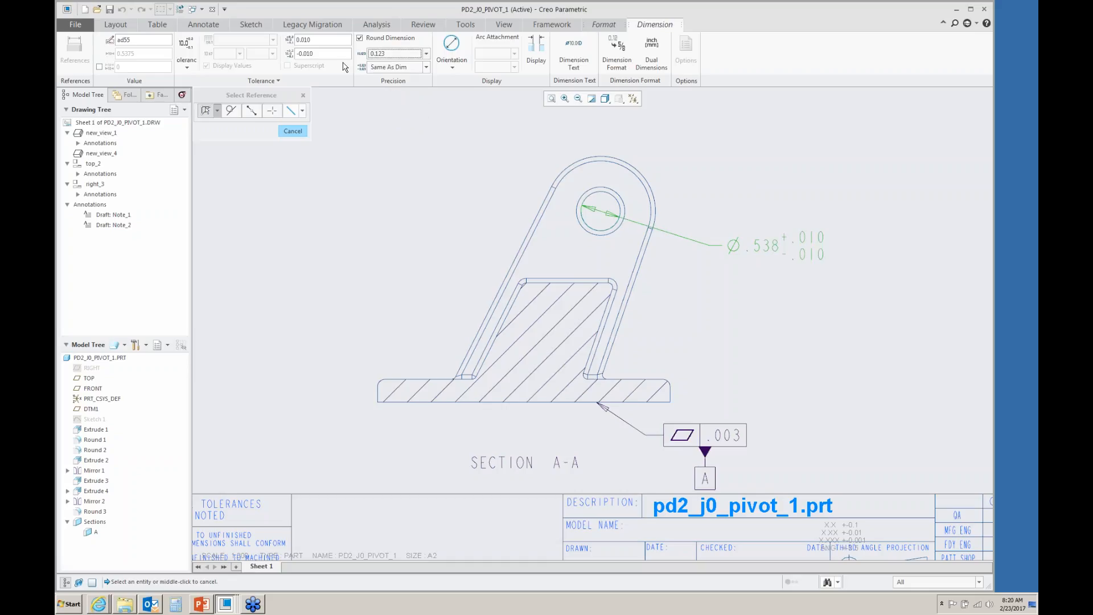
- Set the diameter's upper tolerance to 0.003 and lower tolerance to 0.000
click(316, 40)
key(shift+Left)
key(shift+Left)
text(03)
drag(315, 54, 307, 55)
text(00)
- Add a 2- prefix to the hole diameter dimension text
click(591, 57)
click(585, 100)
text(2-Ø)
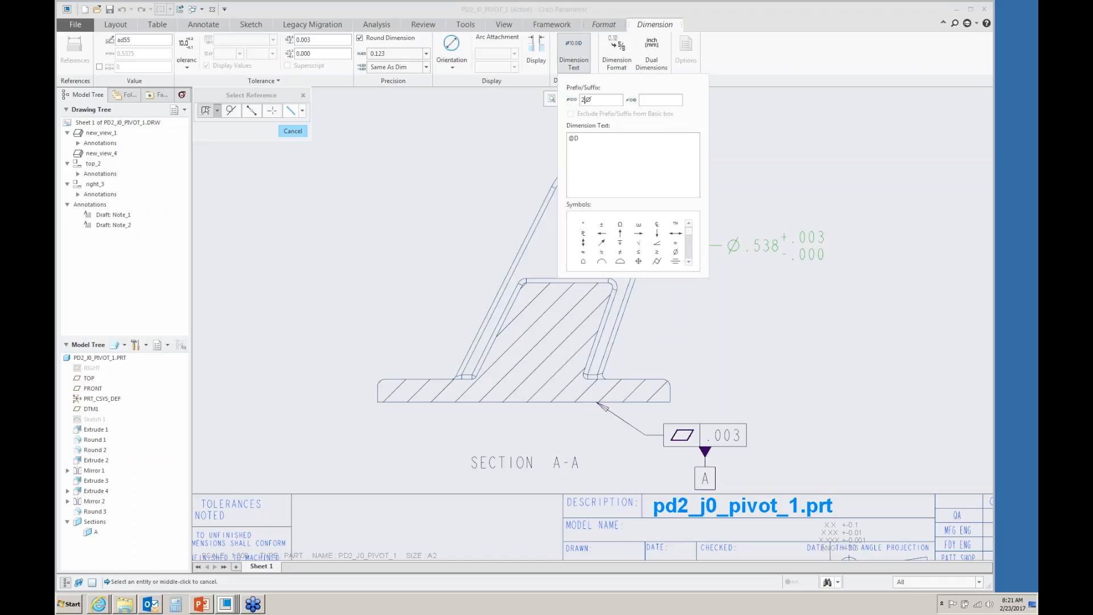
click(532, 129)
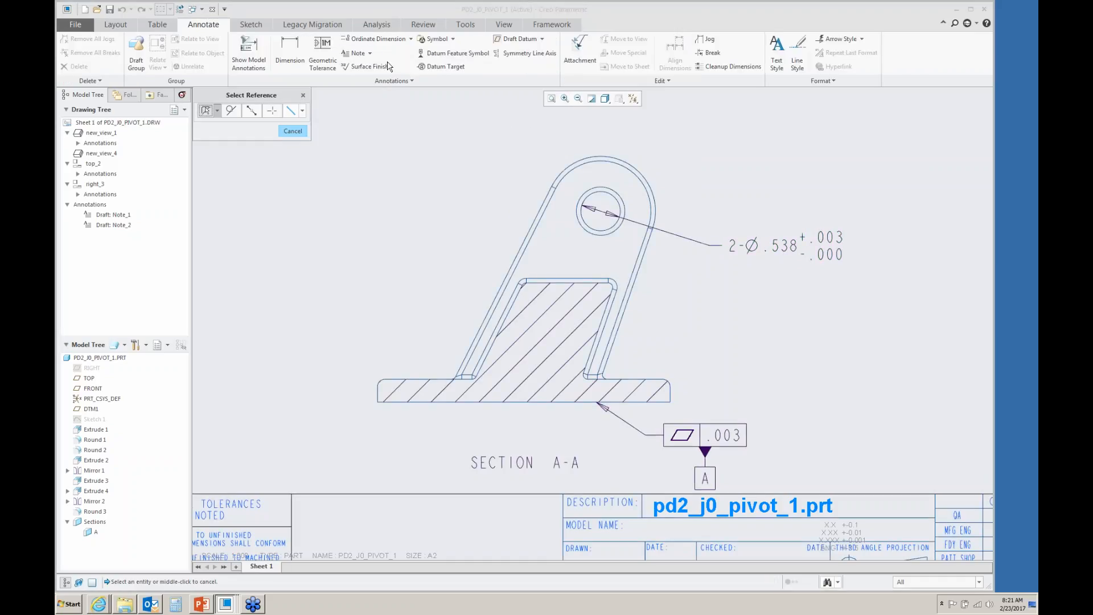
- Attach a parallelism tolerance of .003 at maximum material condition referencing datum A to the hole diameter dimension
click(327, 49)
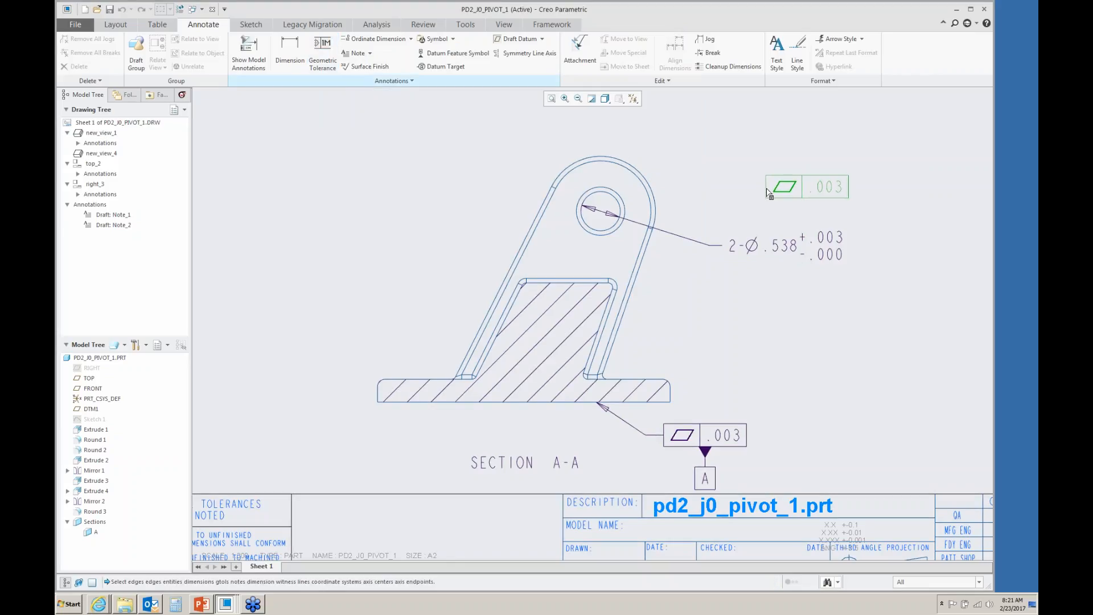
click(777, 247)
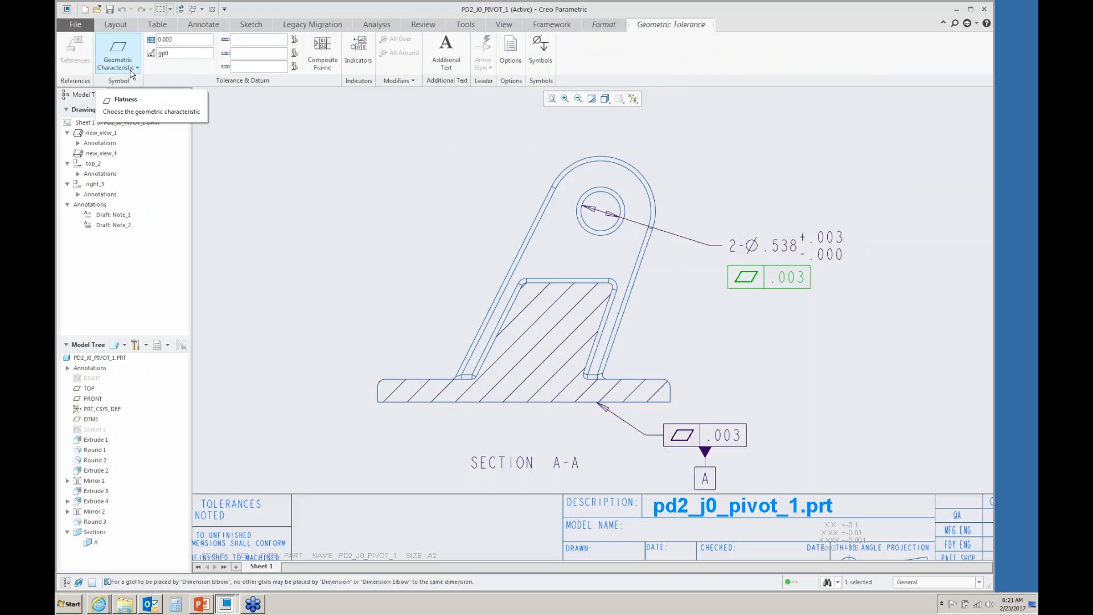
click(117, 57)
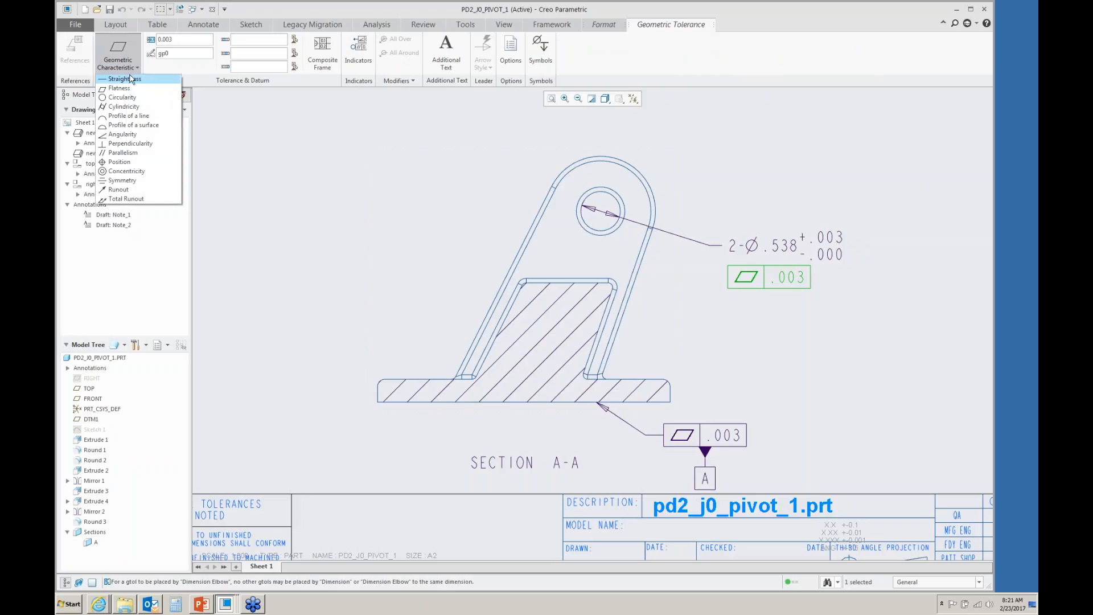
click(125, 153)
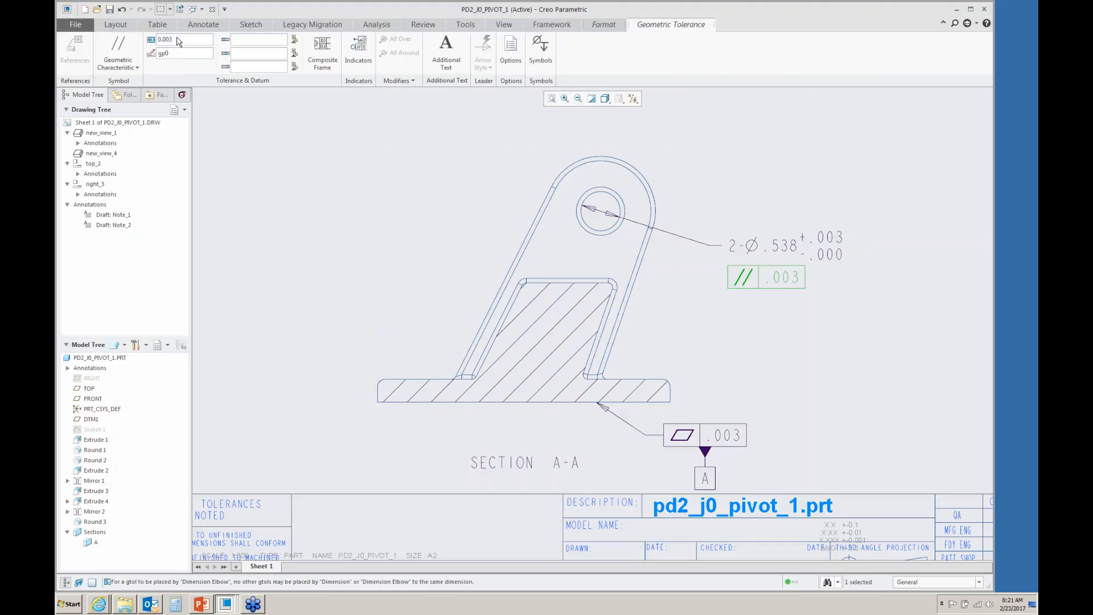
click(540, 50)
scroll(577, 114, down, 3)
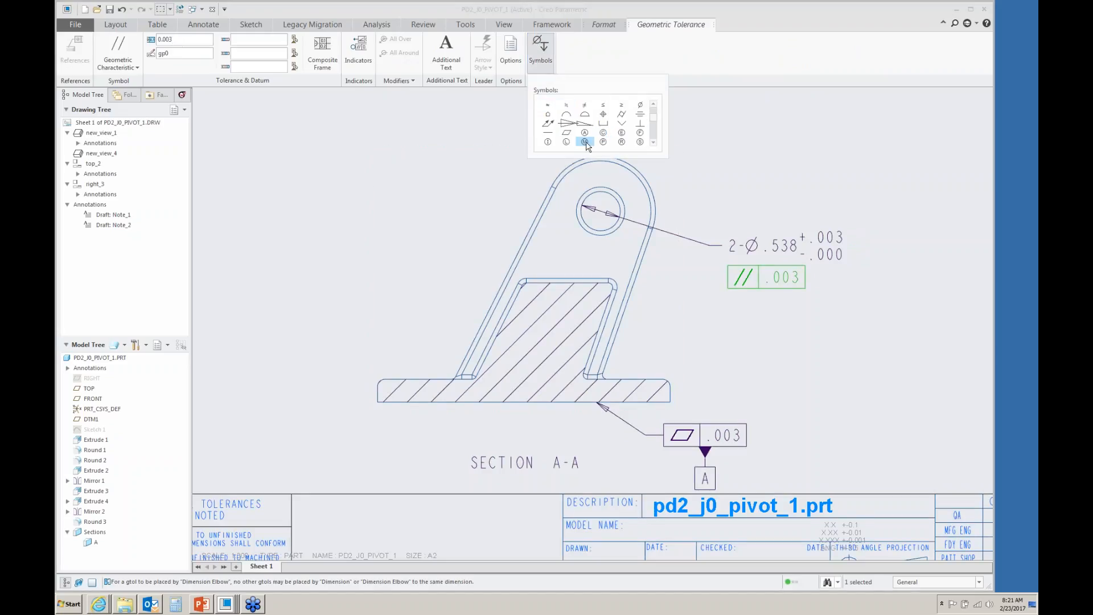
click(585, 141)
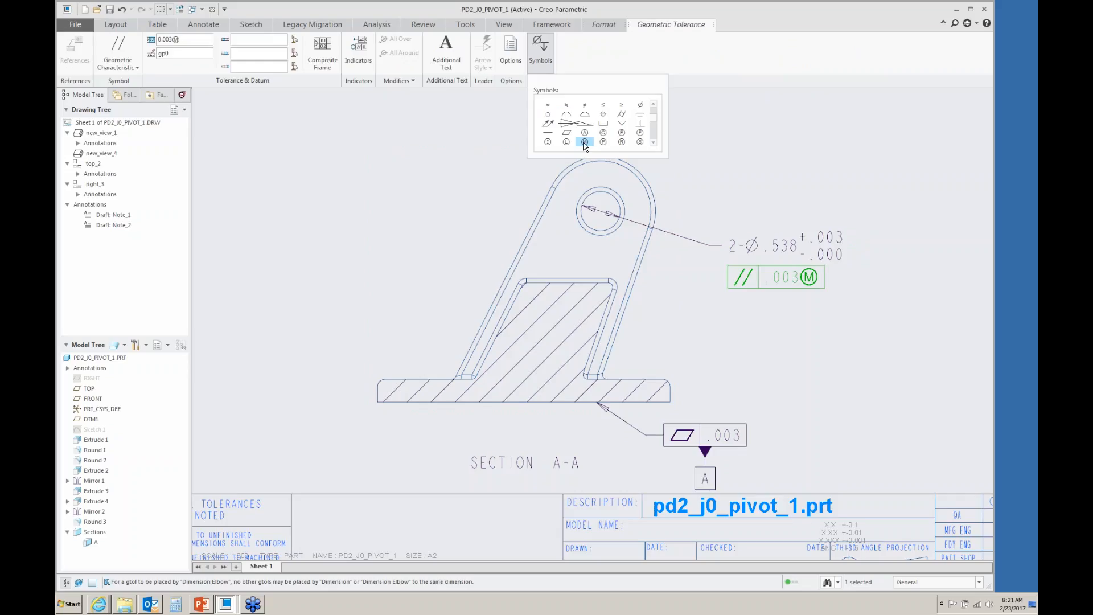
text(A)
click(417, 145)
- Dimension the distance between the inner faces of the two uprights in the side view
scroll(705, 206, up, 1)
scroll(705, 211, up, 3)
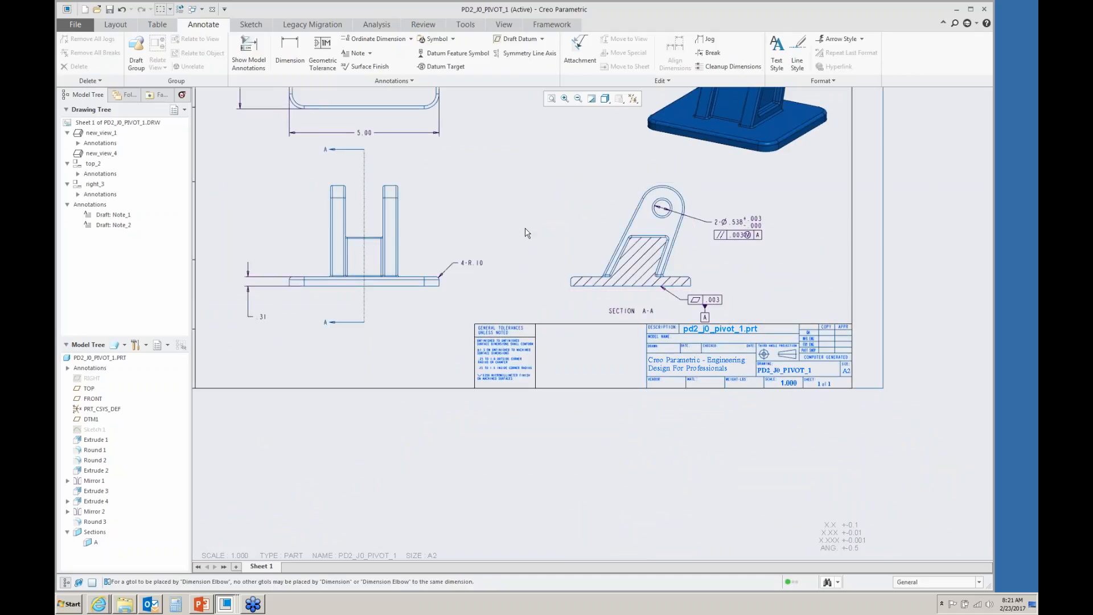
scroll(308, 182, down, 4)
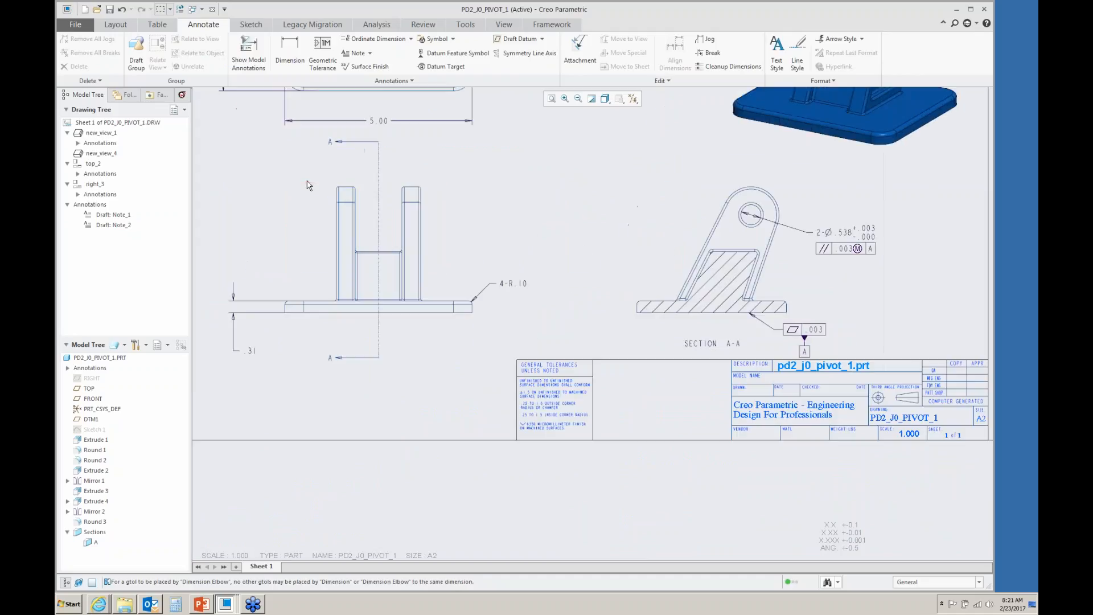
click(289, 52)
click(401, 262)
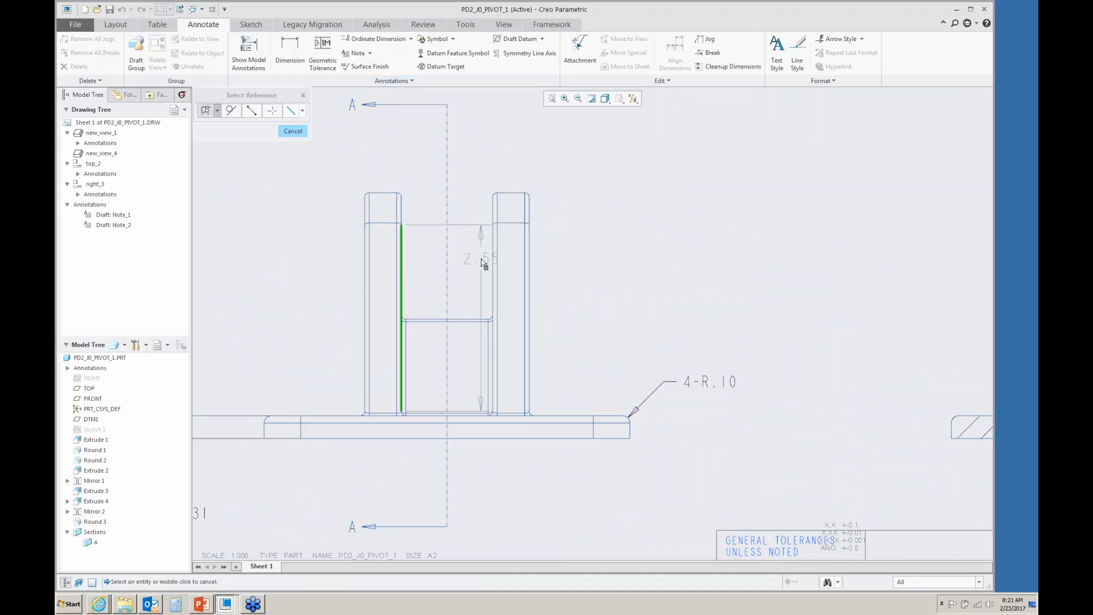
ctrl+click(493, 261)
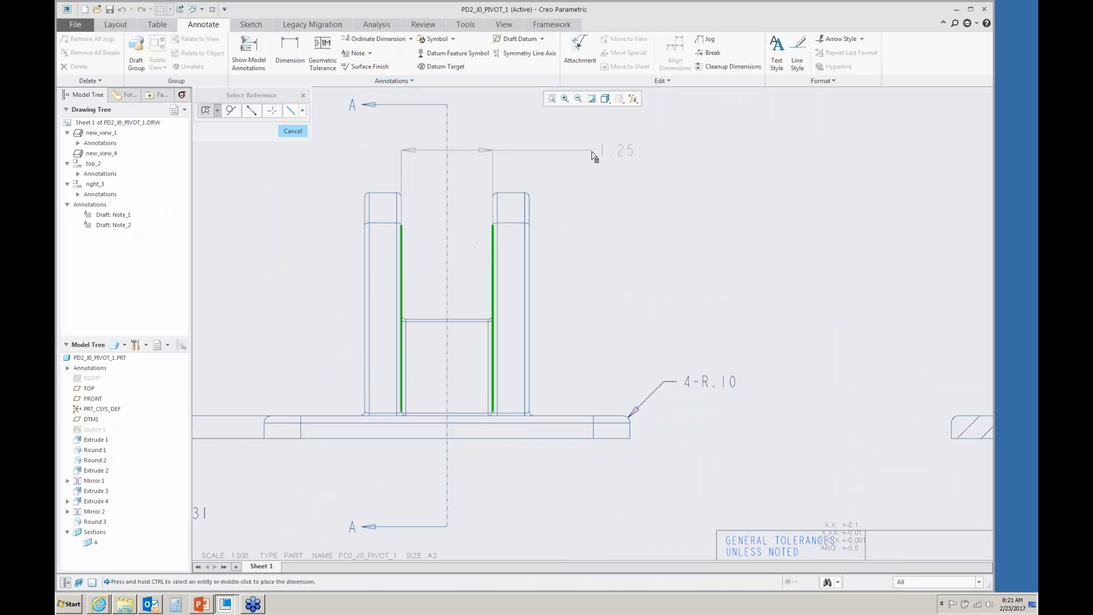
middle_click(592, 155)
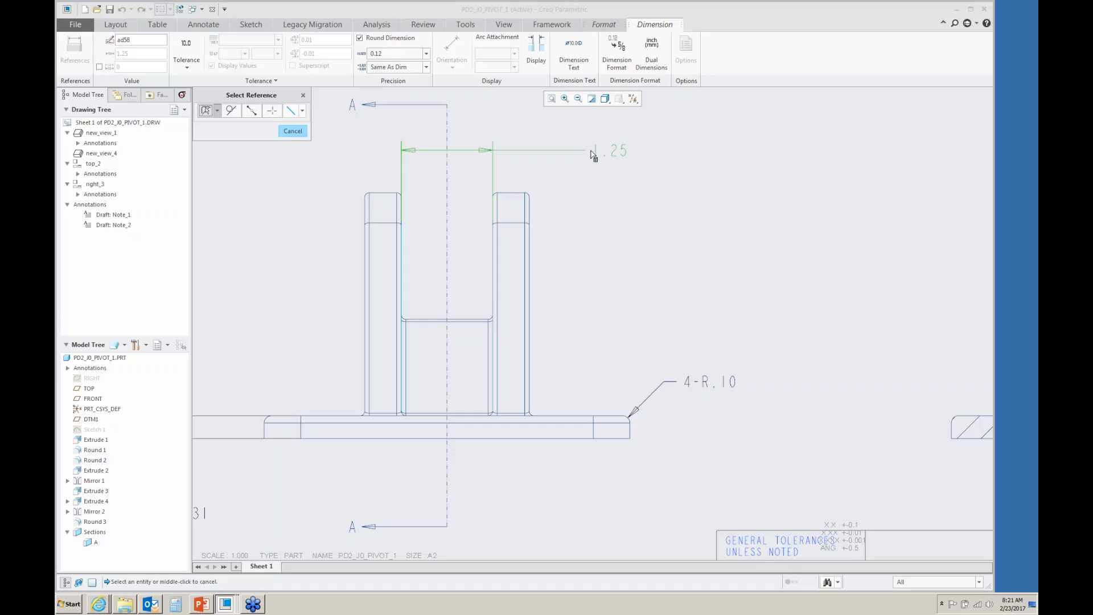
- Set that dimension to a symmetric tolerance with three decimal places (0.123) and a tolerance of 0.003
click(186, 62)
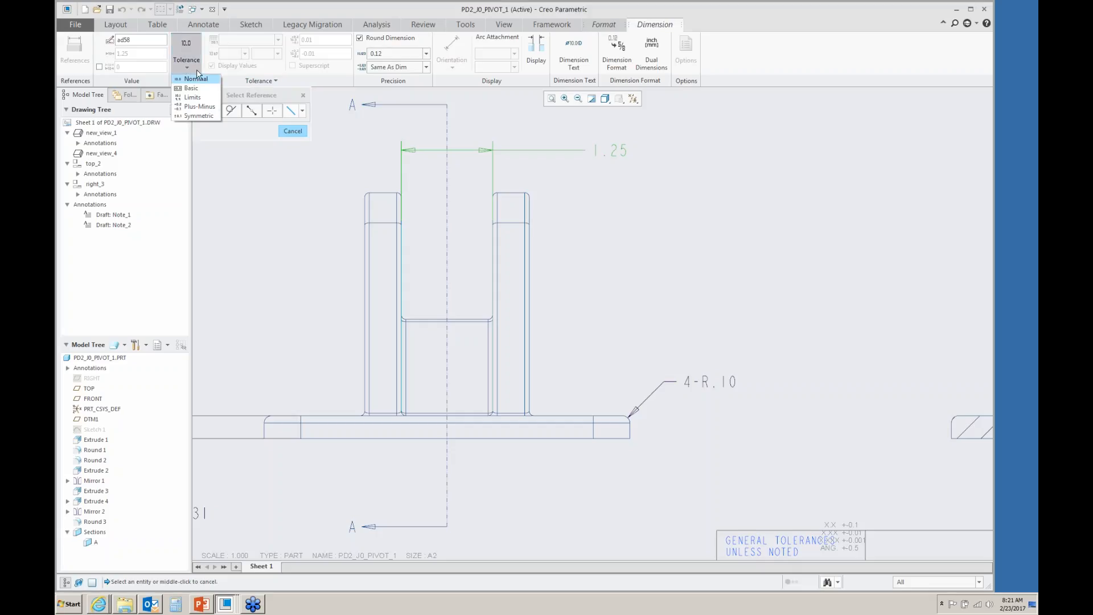
click(203, 116)
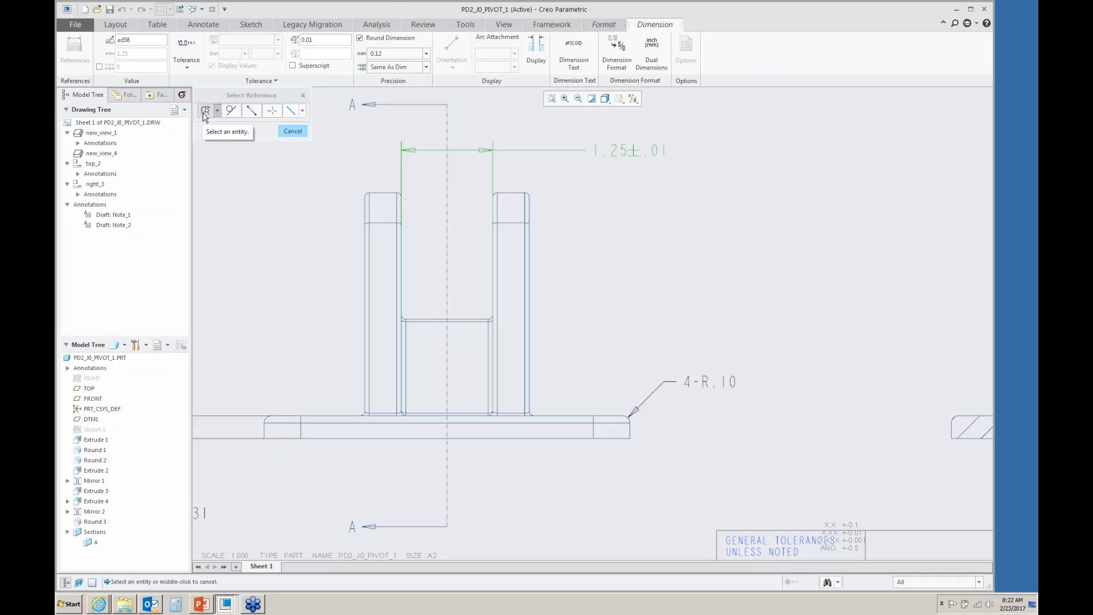
click(426, 53)
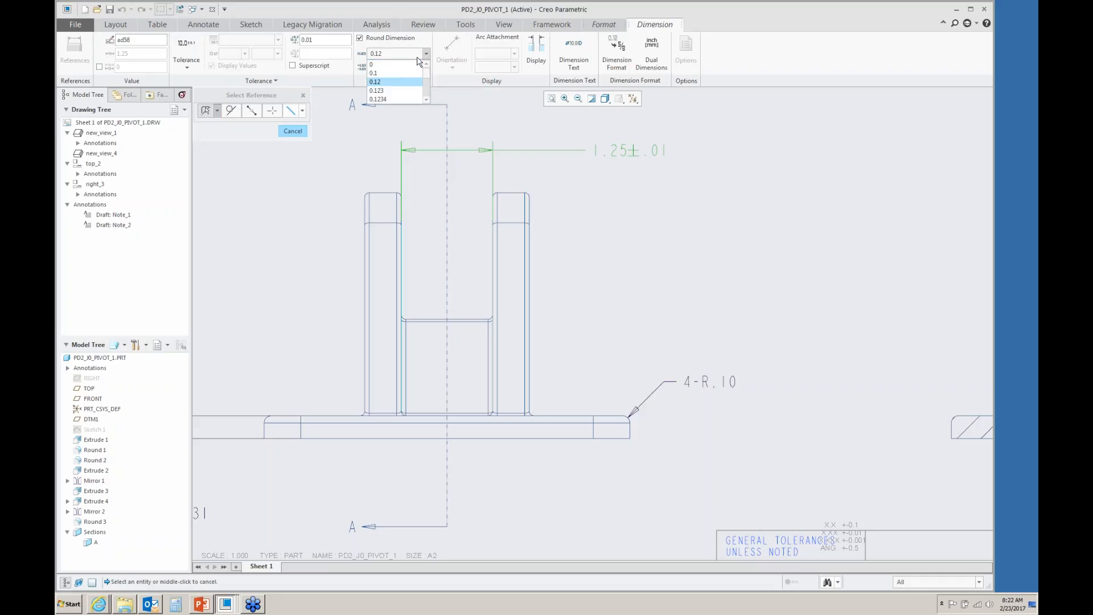
click(377, 91)
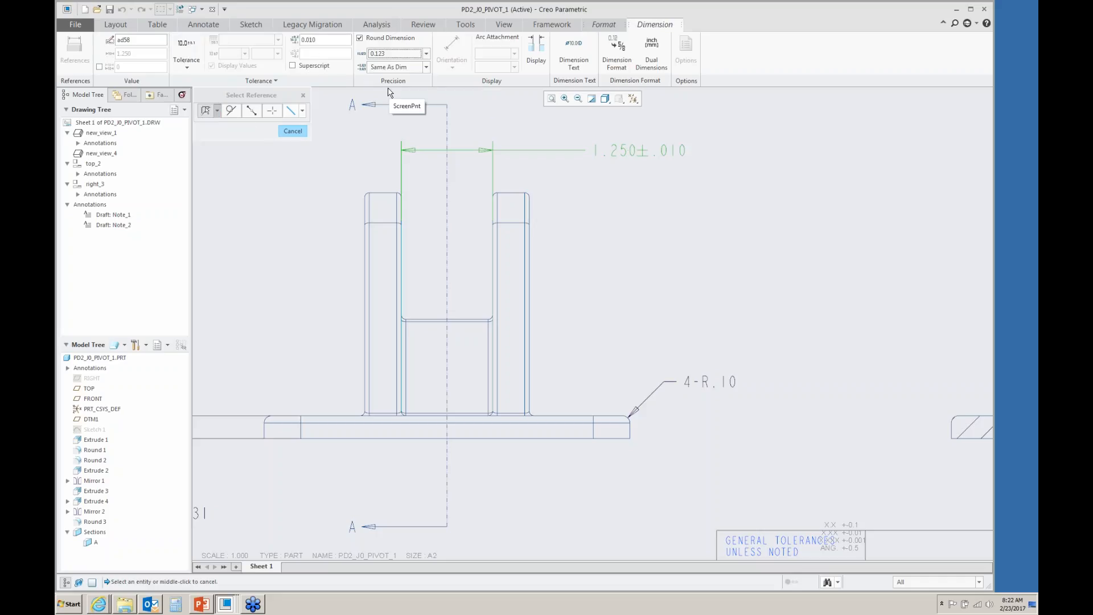
click(318, 40)
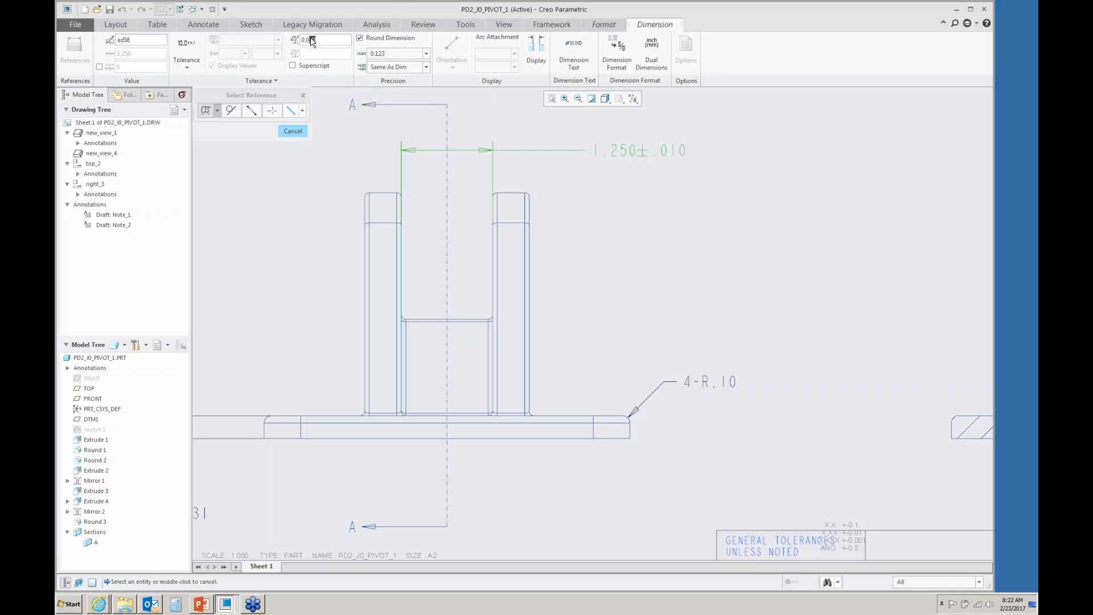
text(03)
key(Return)
click(725, 242)
- Attach a flatness tolerance of 0.002 to the 1.250 dimension
click(328, 63)
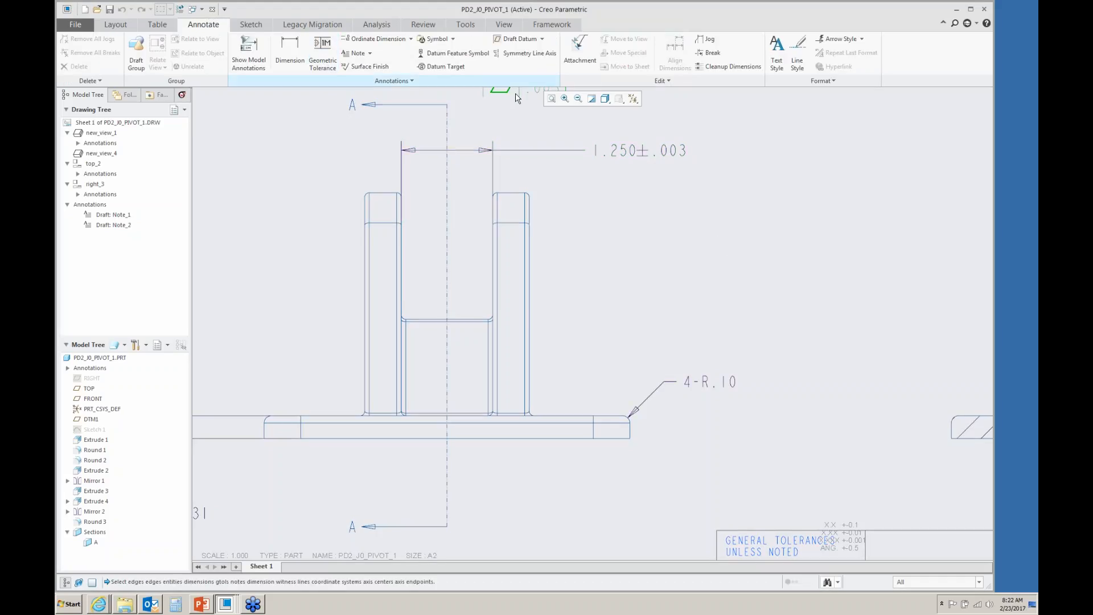
click(628, 154)
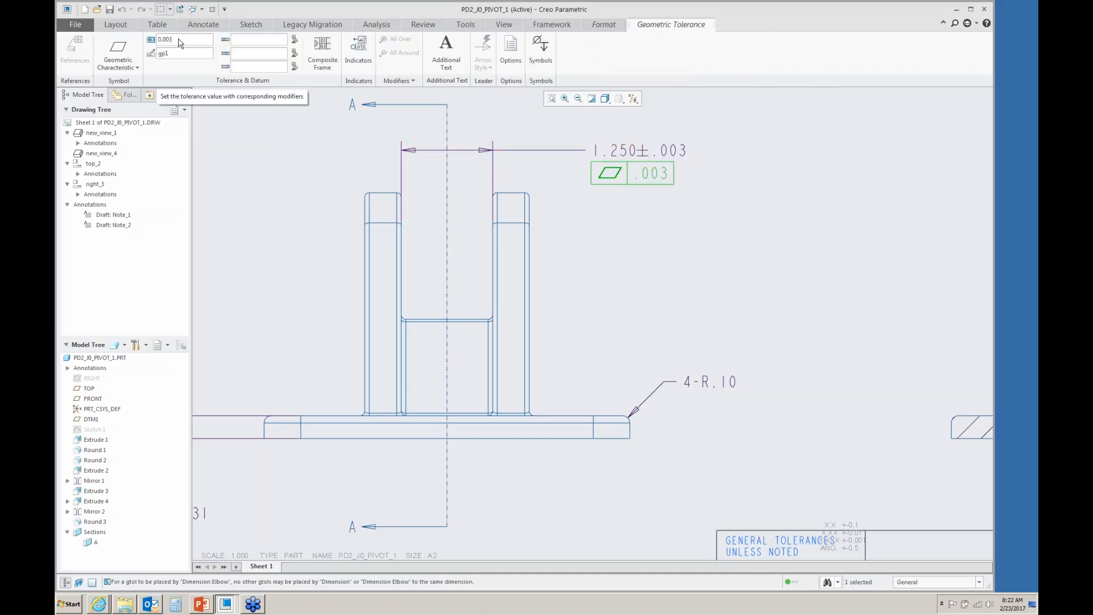
text(2)
key(Return)
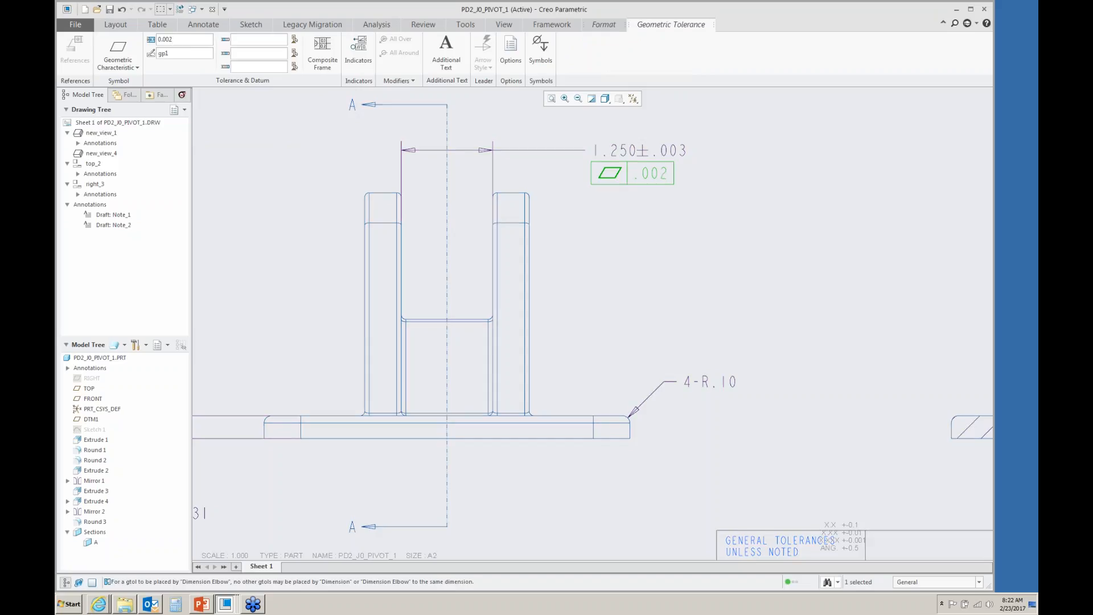
click(742, 142)
- Stack a perpendicularity tolerance of 0.002 at maximum material condition referencing datum A below the flatness frame
click(322, 55)
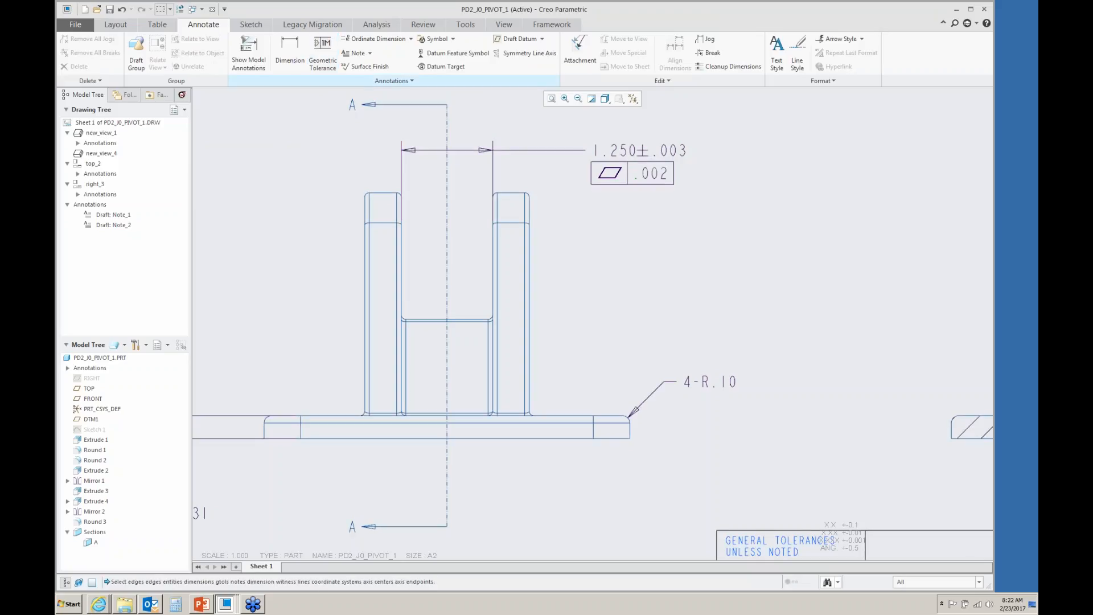
middle_click(623, 211)
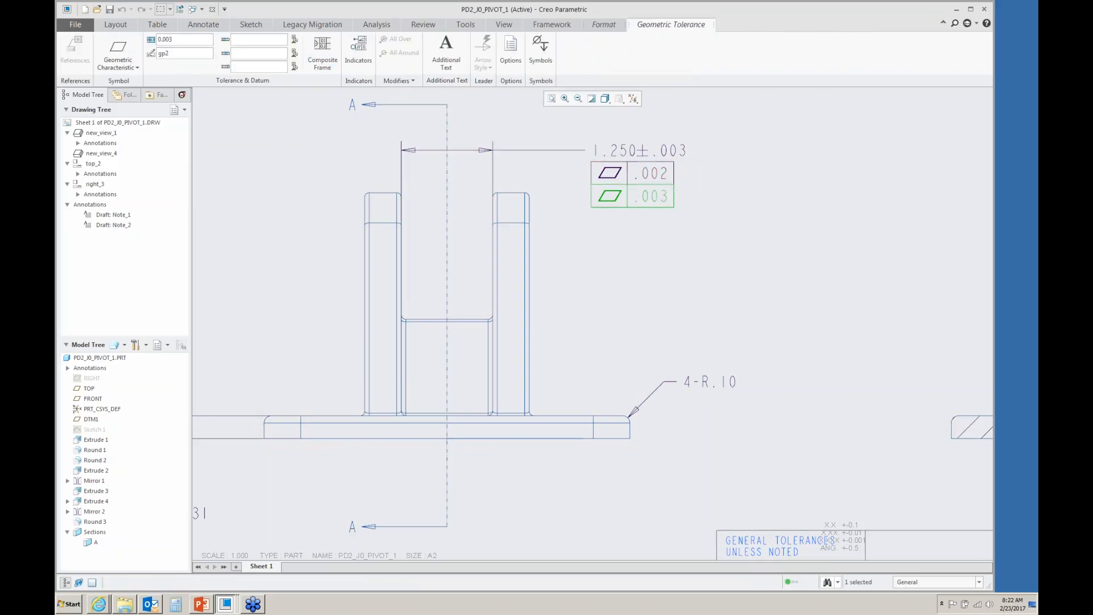
click(114, 57)
click(122, 143)
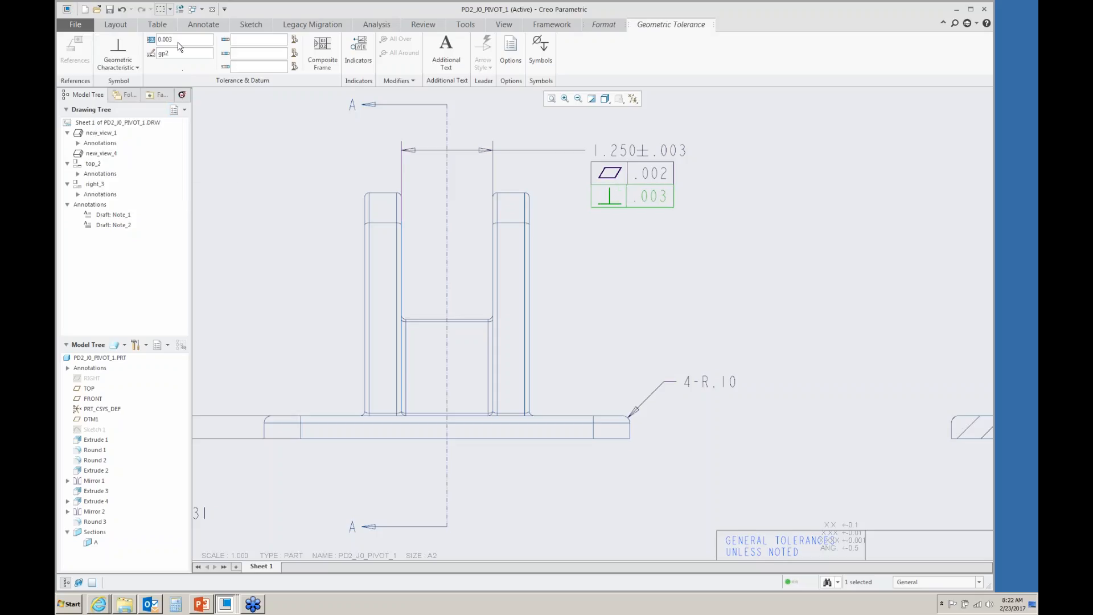
text(2)
click(538, 57)
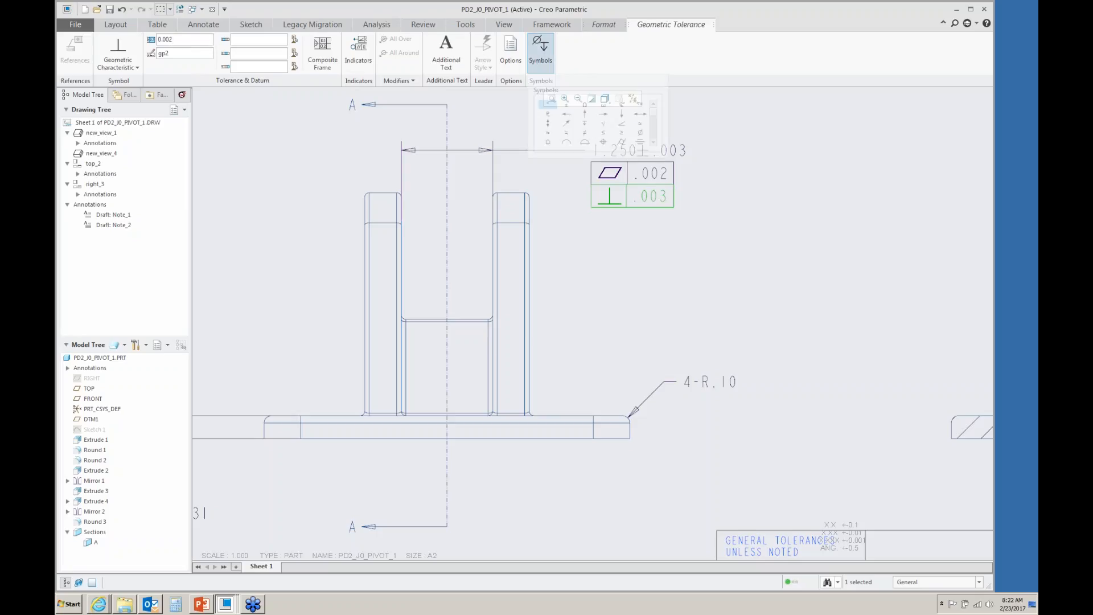
click(585, 141)
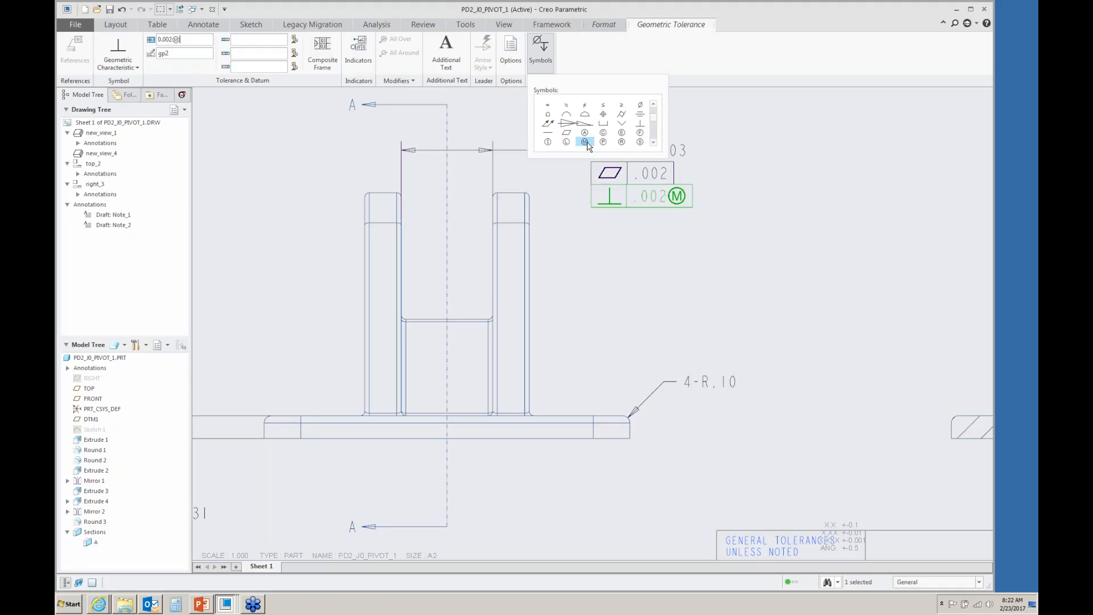
text(A)
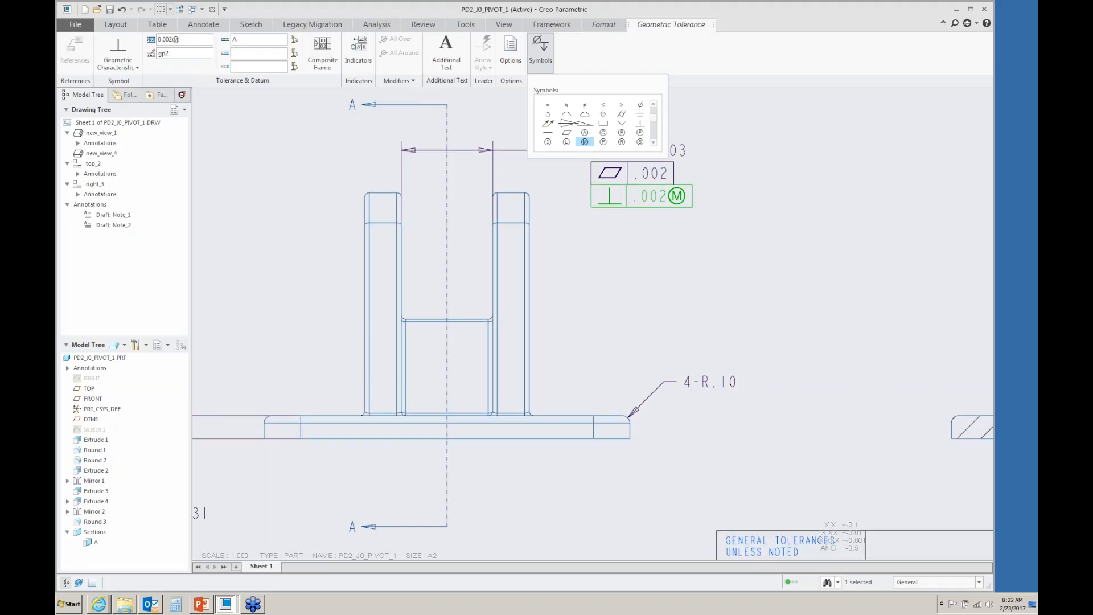
click(316, 193)
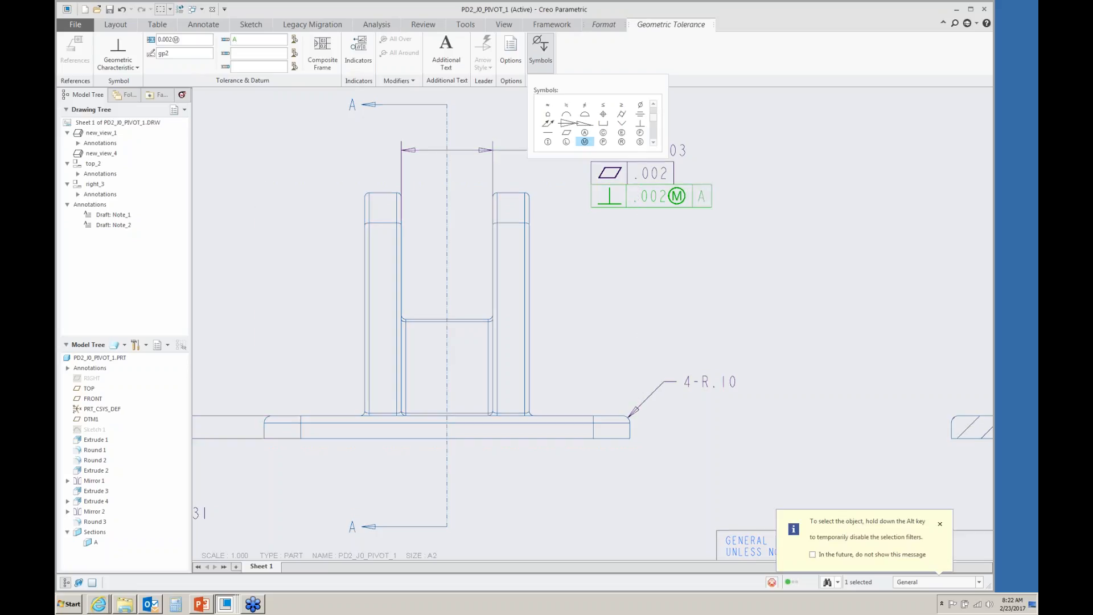
click(502, 220)
click(940, 524)
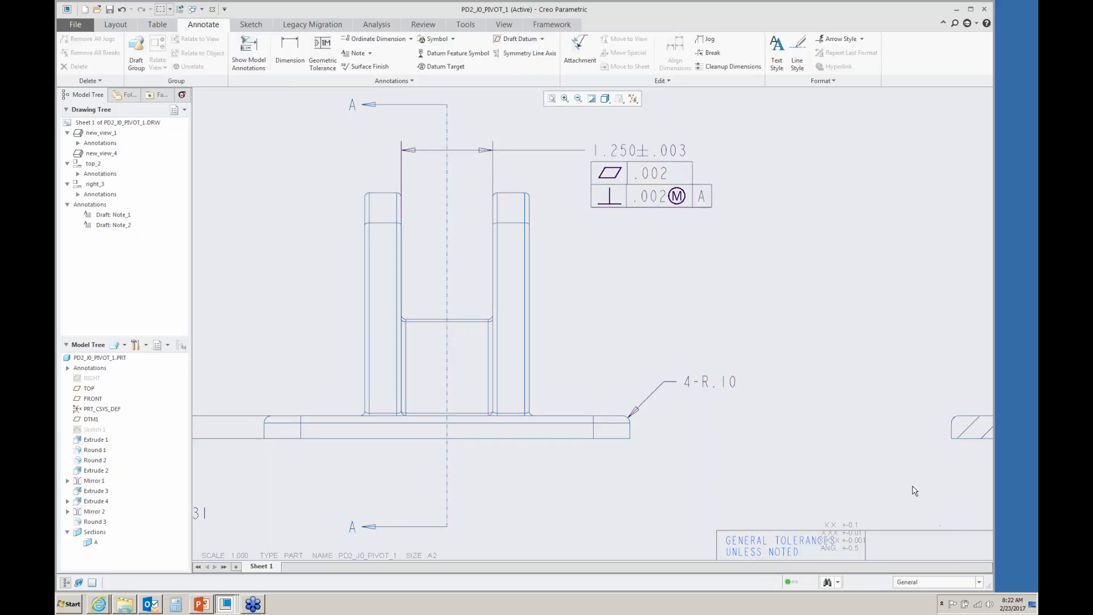
- Attach datum feature symbol B to the 1.250 dimension line
click(455, 53)
click(401, 159)
middle_click(343, 151)
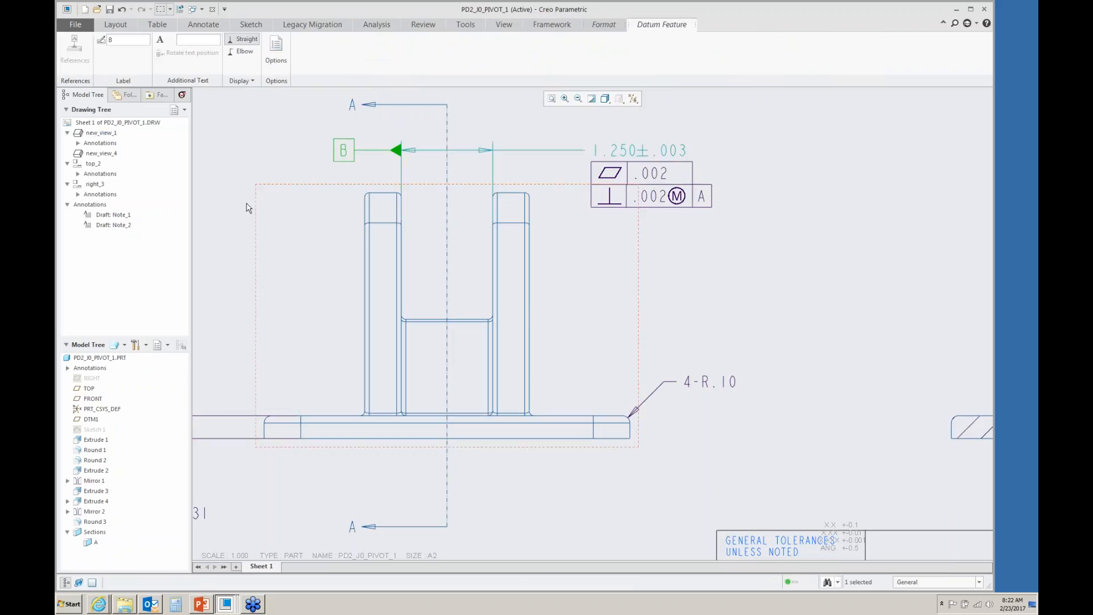
click(232, 188)
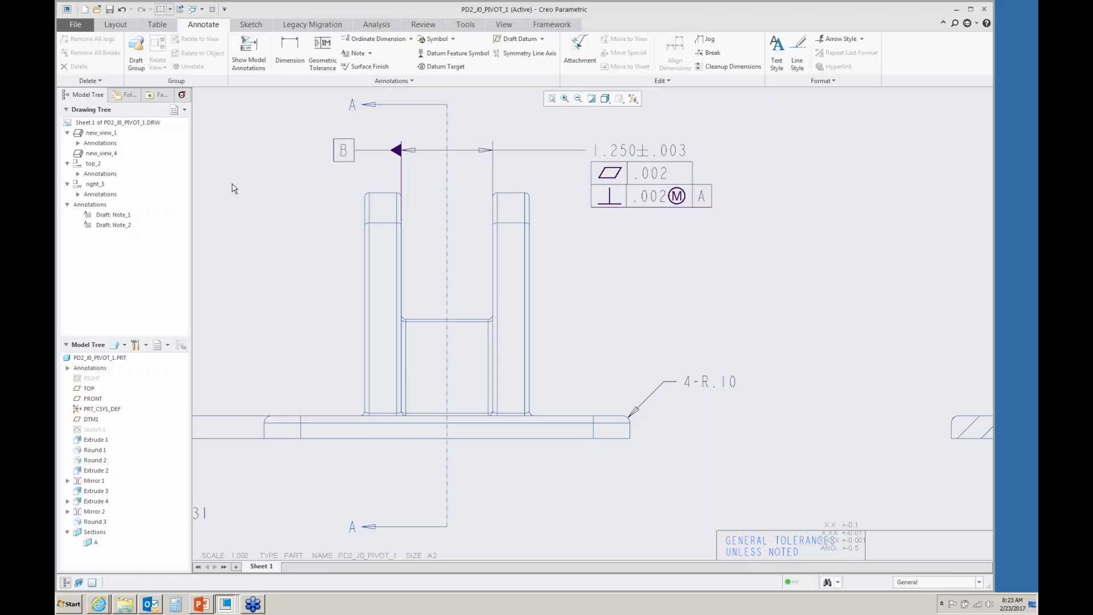
- Close the drawing and part windows and erase all not-displayed objects from the session
click(213, 9)
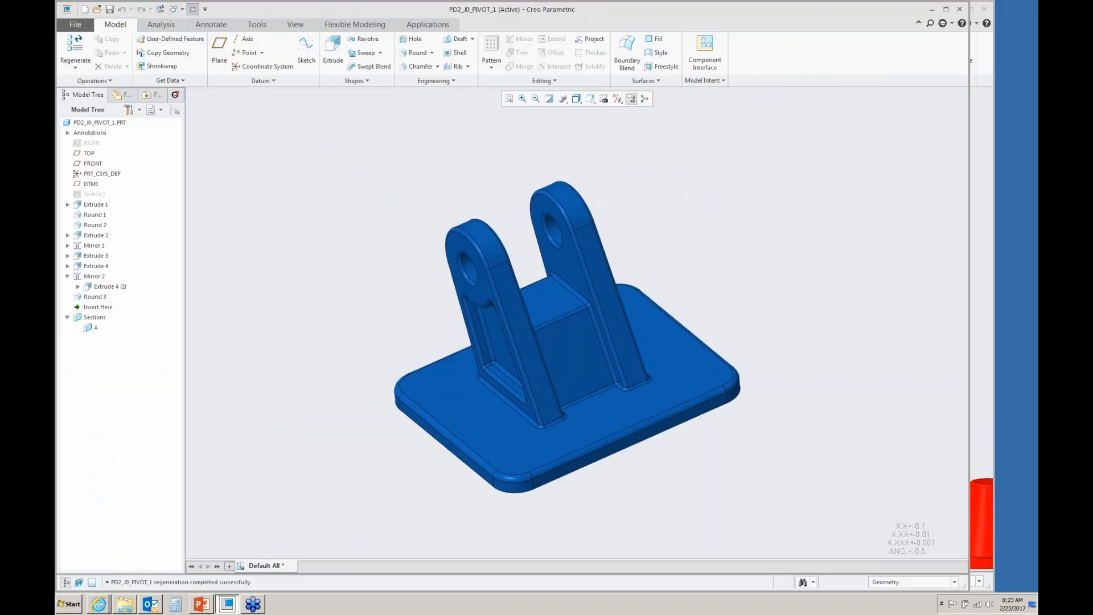
click(192, 9)
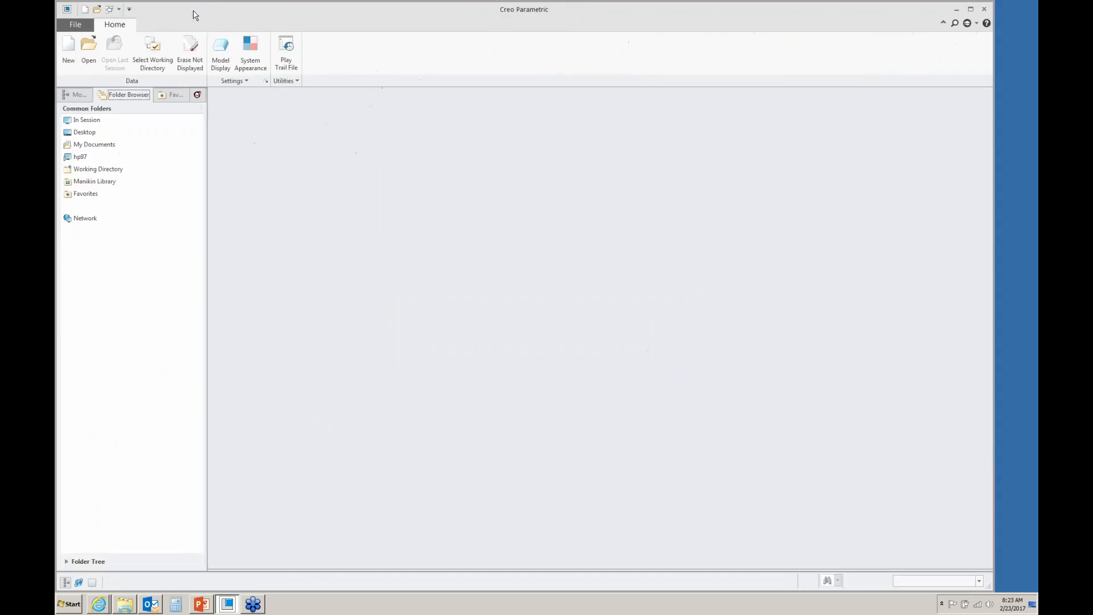
click(196, 61)
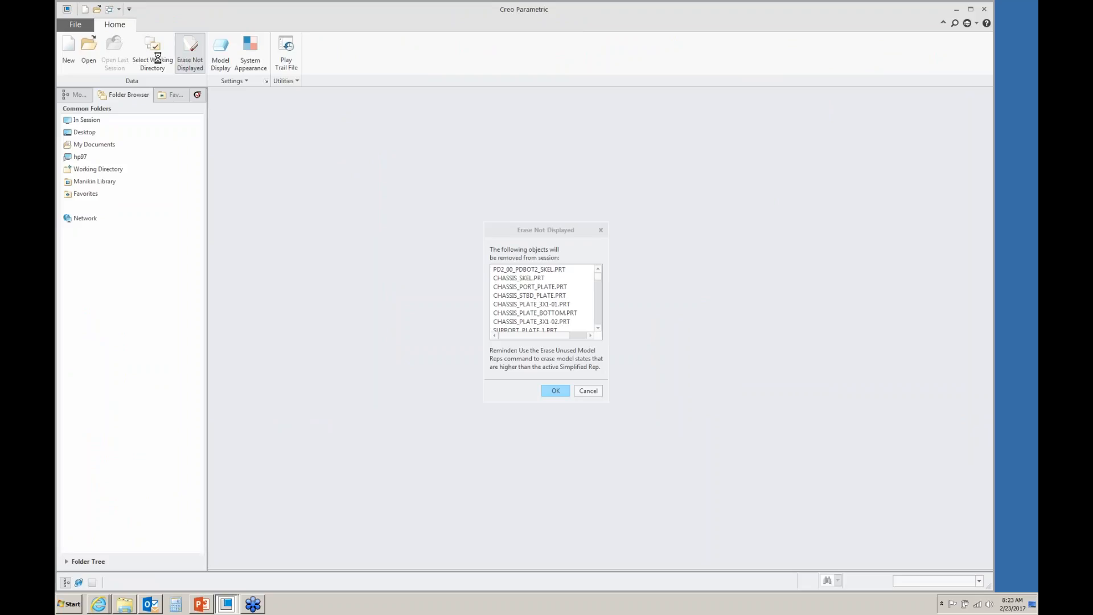
key(Return)
- Set the working directory to the Webinar MBD folder
click(157, 58)
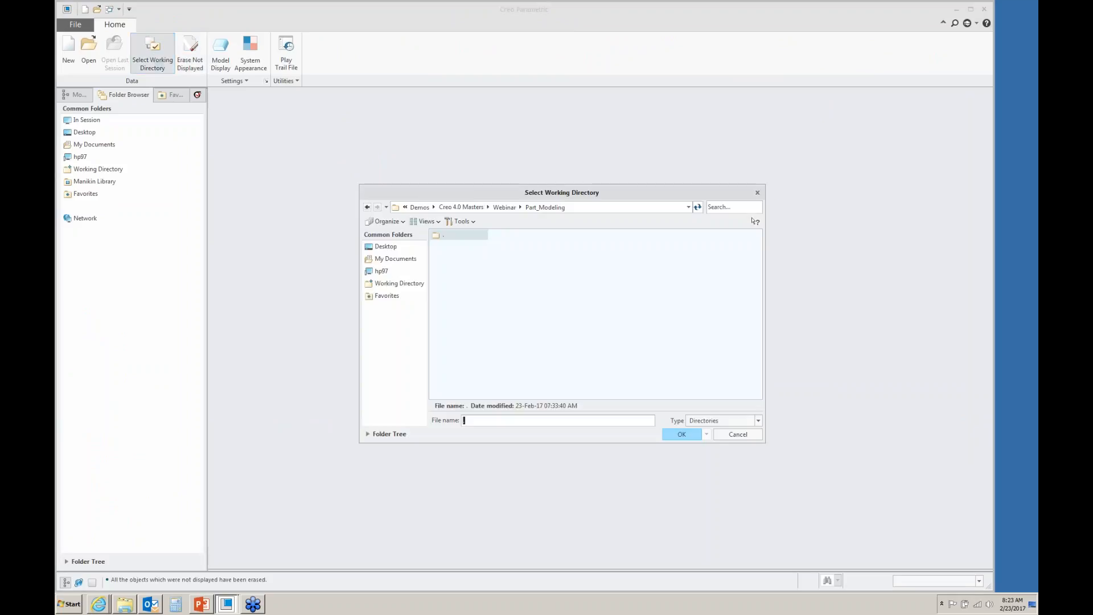
click(508, 210)
double_click(449, 256)
click(682, 434)
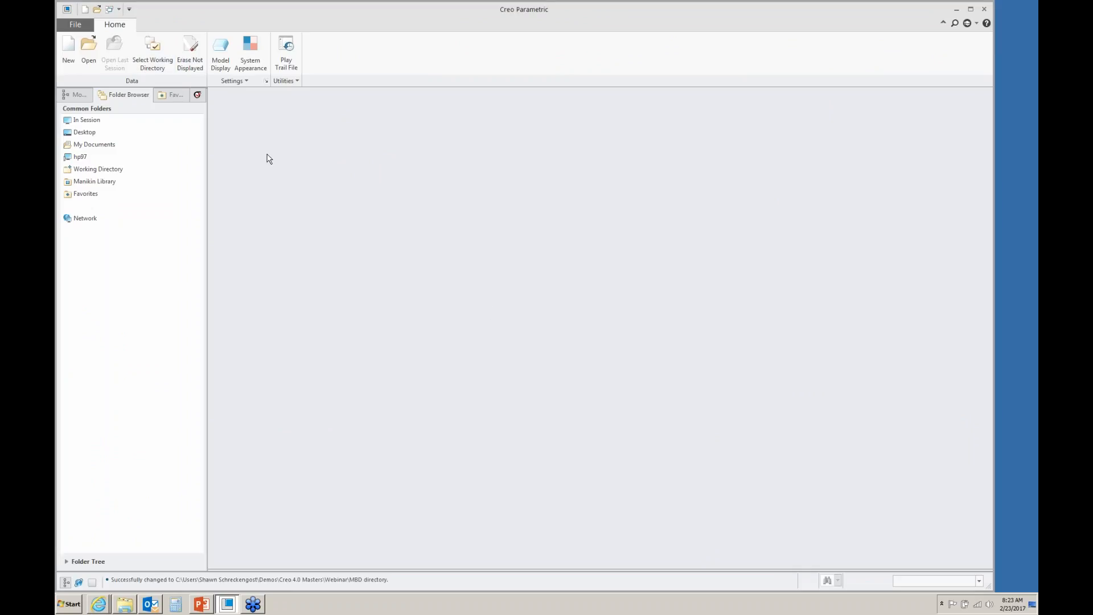
- Open gripper_link_mbd.prt and activate the Mbd_01 combination state
click(89, 52)
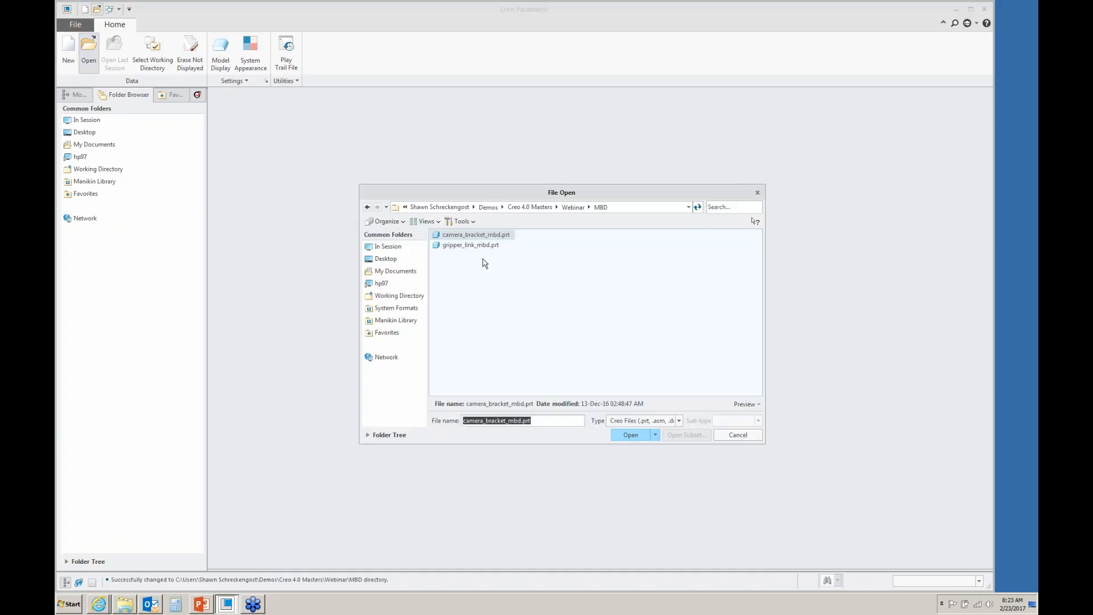
double_click(470, 245)
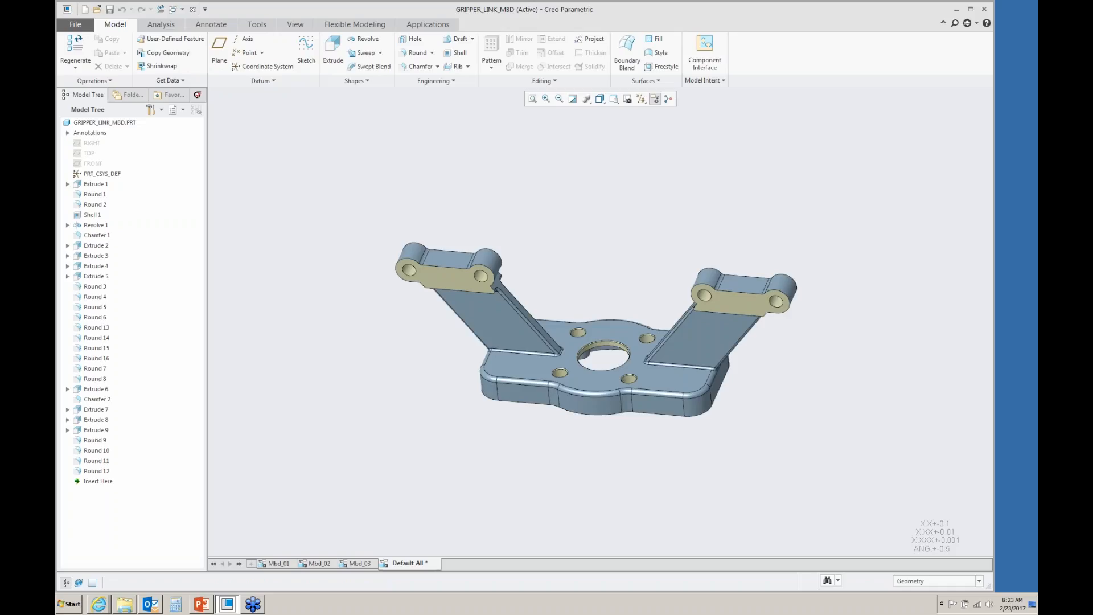
click(279, 564)
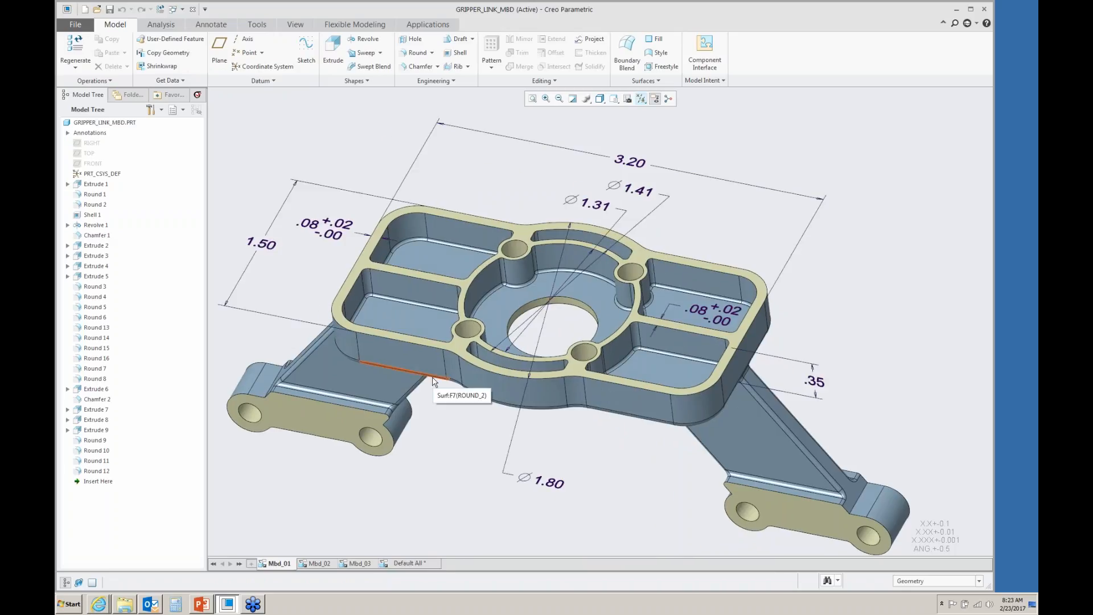
- Attach a flatness tolerance of 0.002 to the frame's top face on the Bottom annotation plane
click(206, 25)
scroll(662, 272, up, 3)
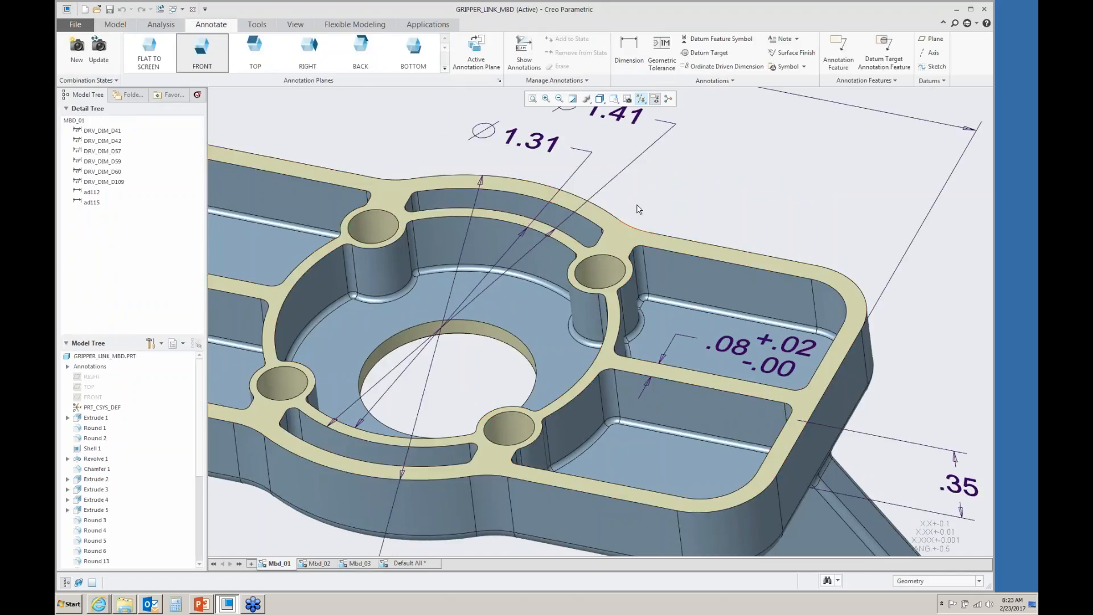
click(663, 61)
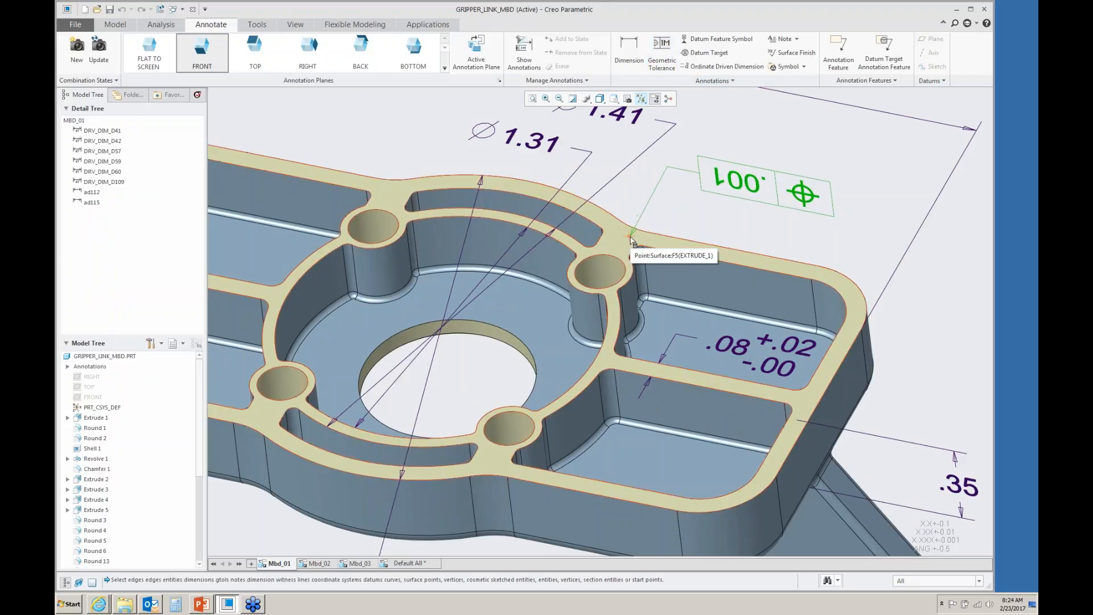
click(426, 54)
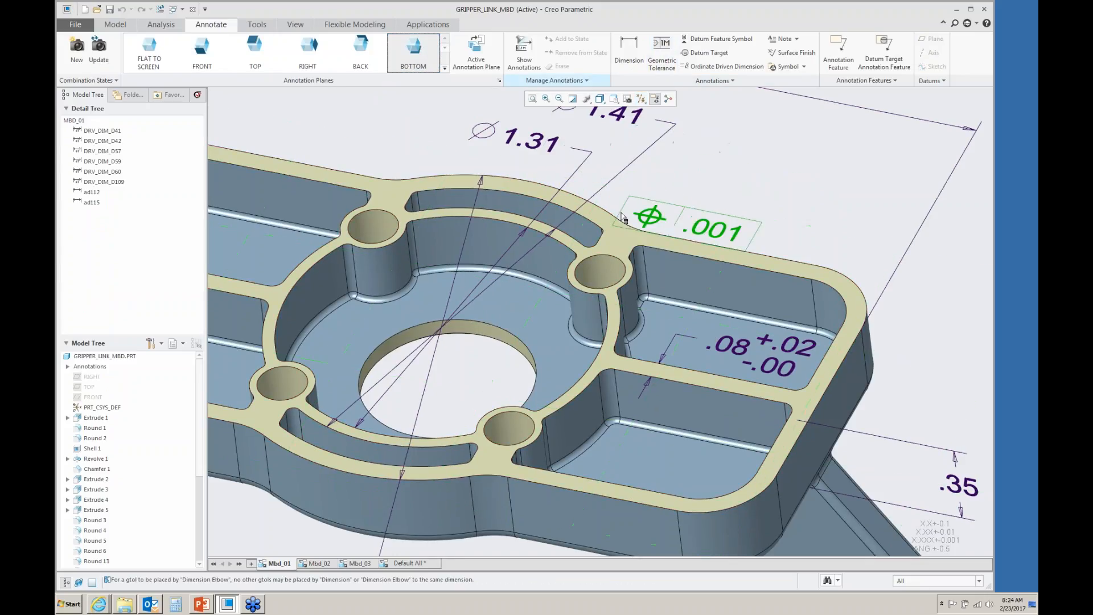
click(610, 237)
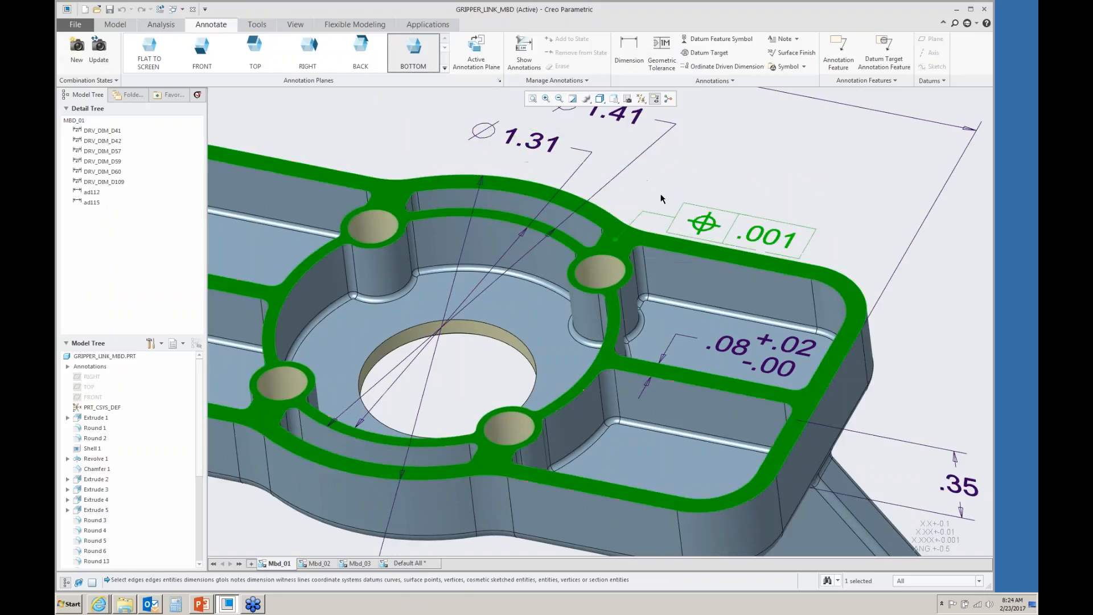
middle_click(718, 149)
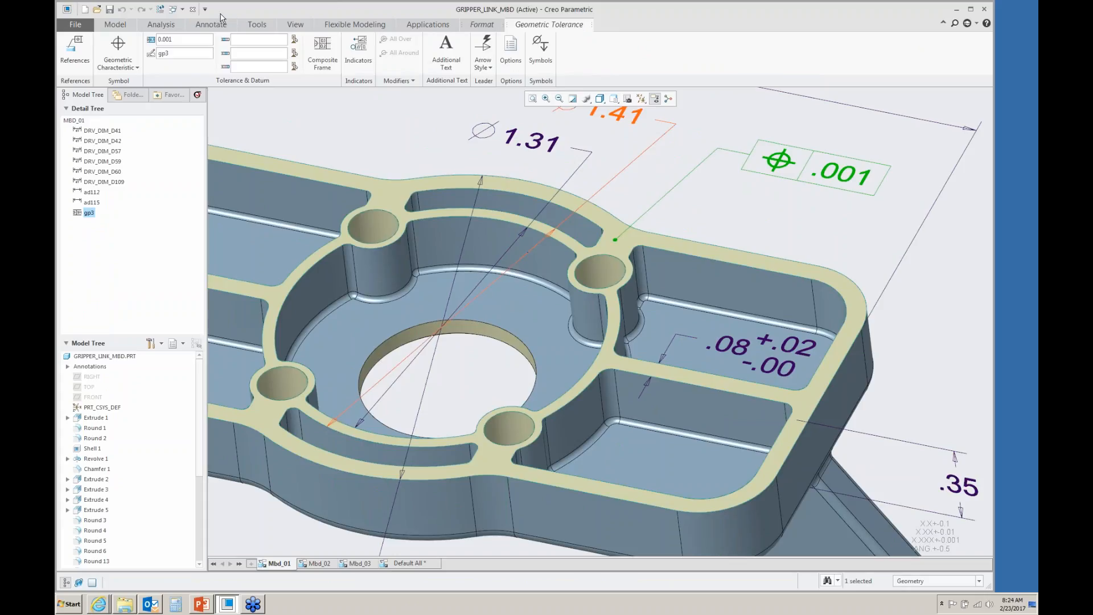
click(118, 62)
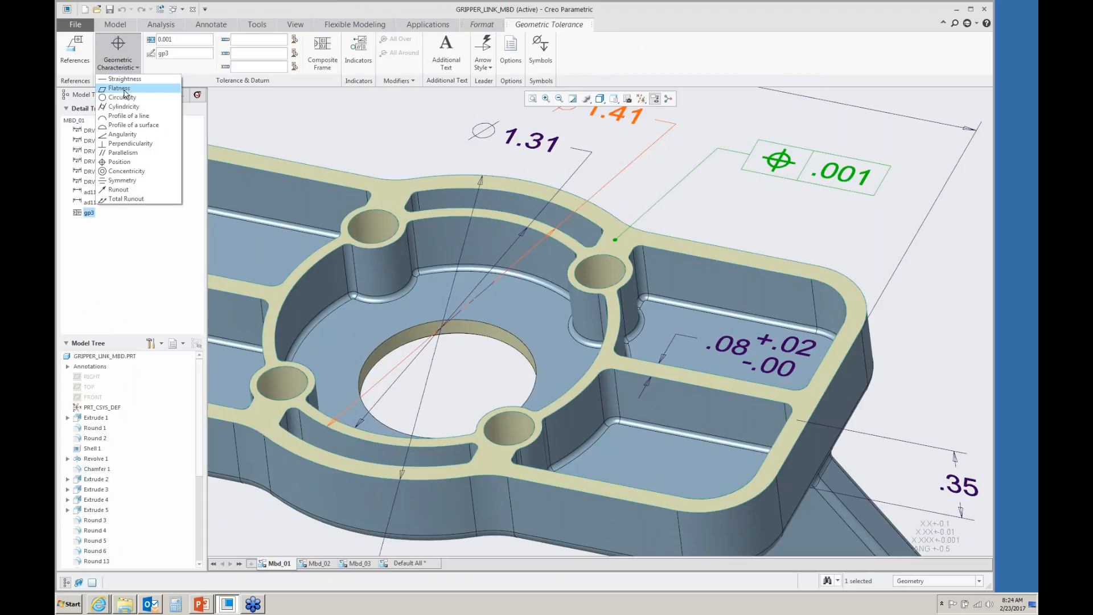
click(120, 88)
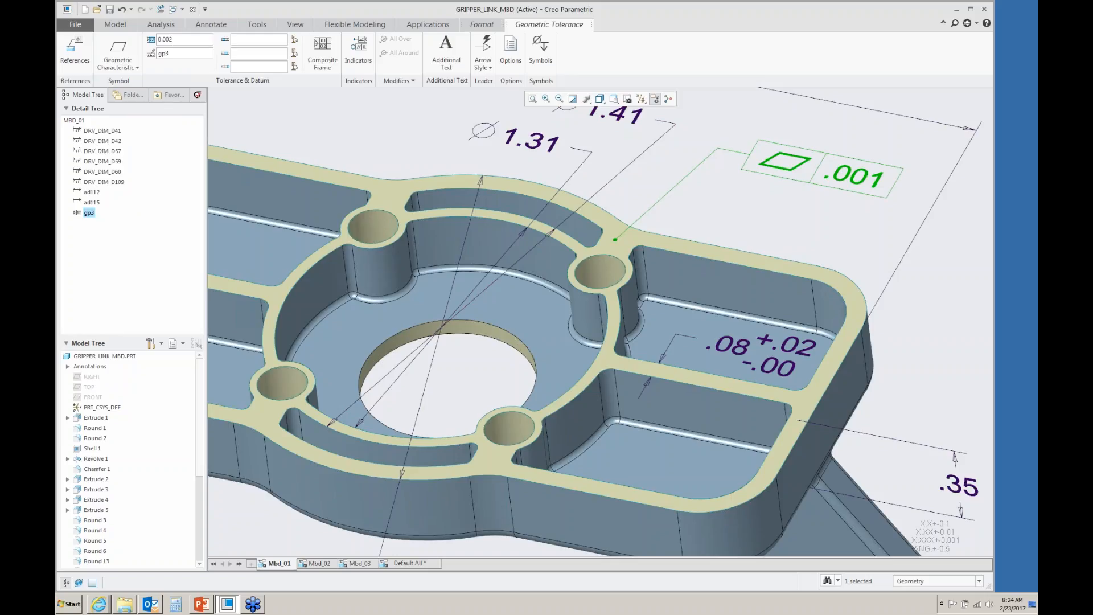
click(291, 125)
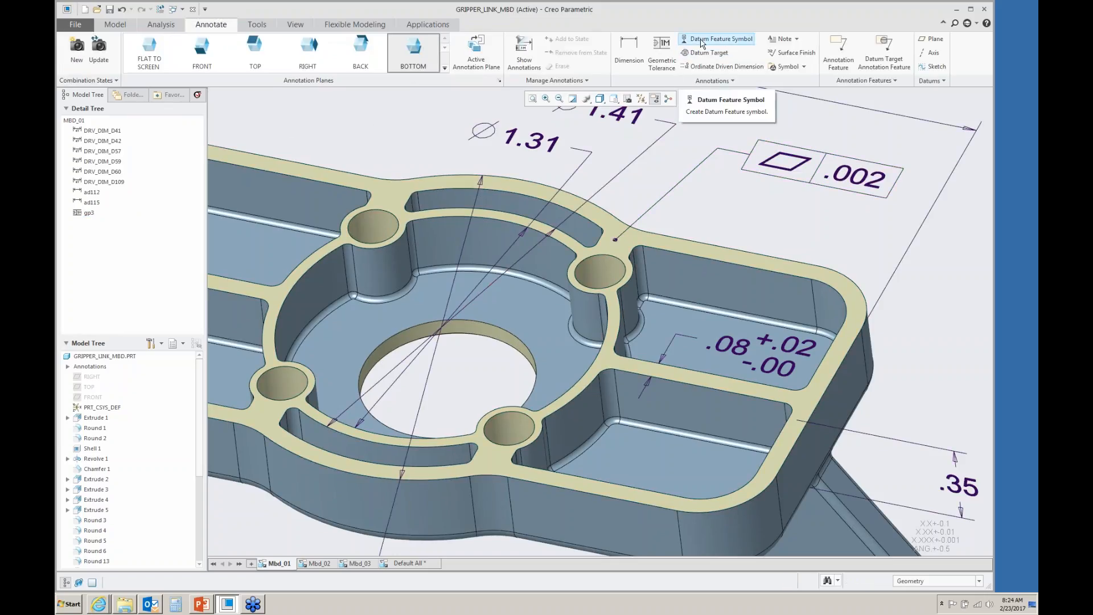
- Attach datum feature symbol A below the flatness frame, referencing the frame's top surface
click(719, 39)
click(790, 155)
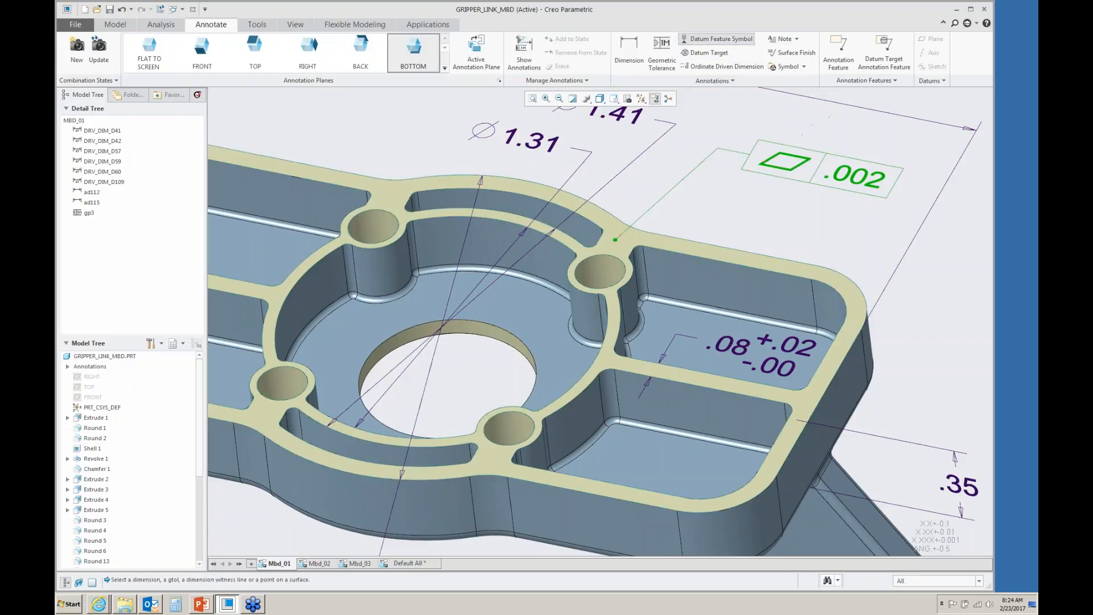
middle_click(749, 231)
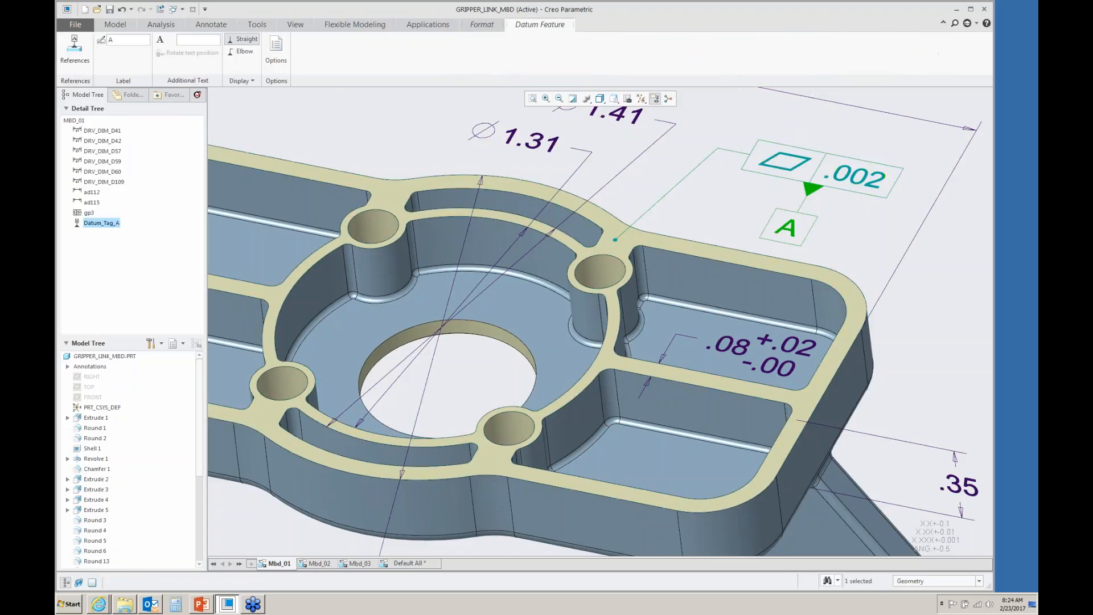
click(75, 46)
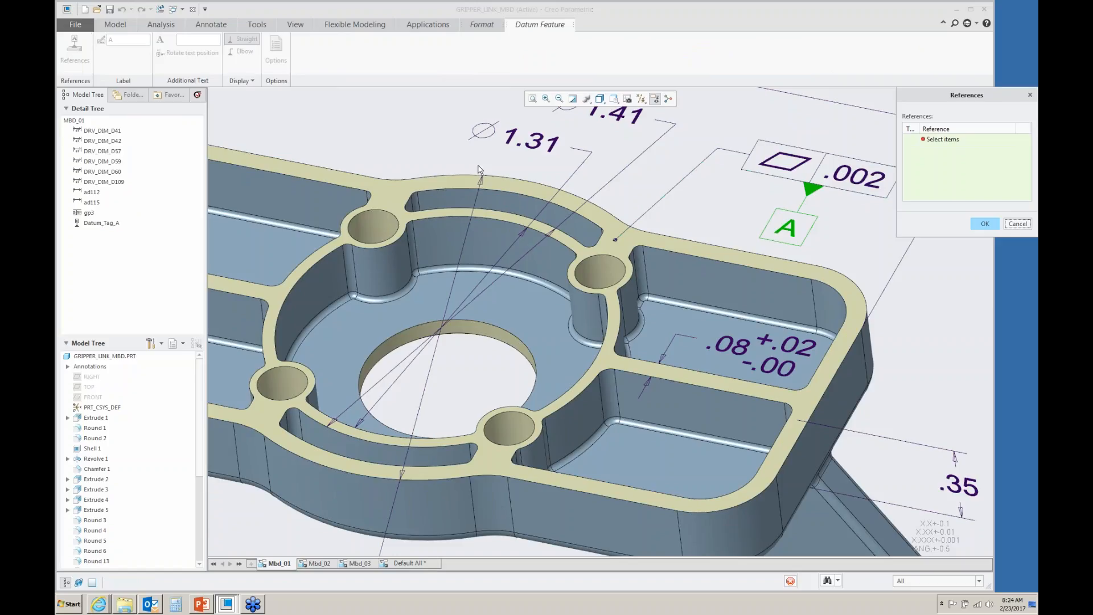
click(634, 240)
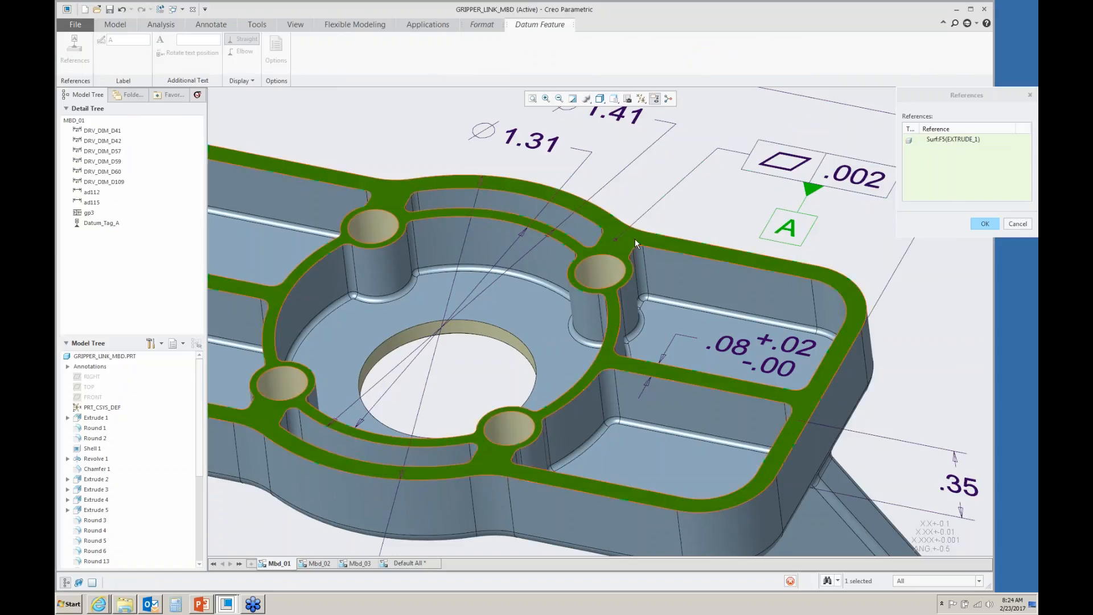
click(984, 225)
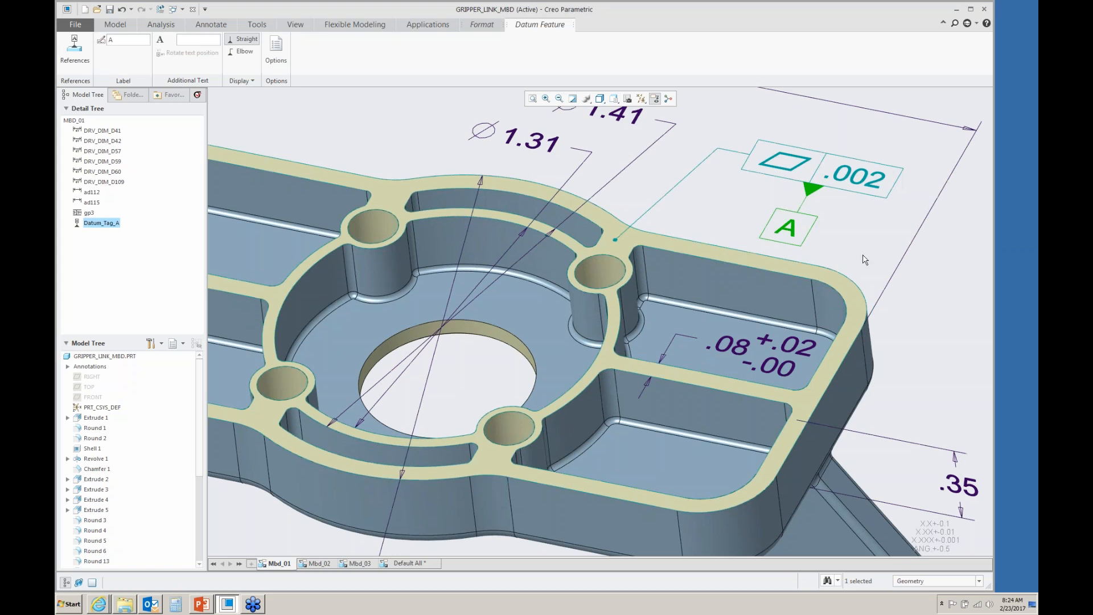
- Switch to the Mbd_02 state and show the bore's Ø.70 toleranced diameter dimension, moving it above the part
click(320, 565)
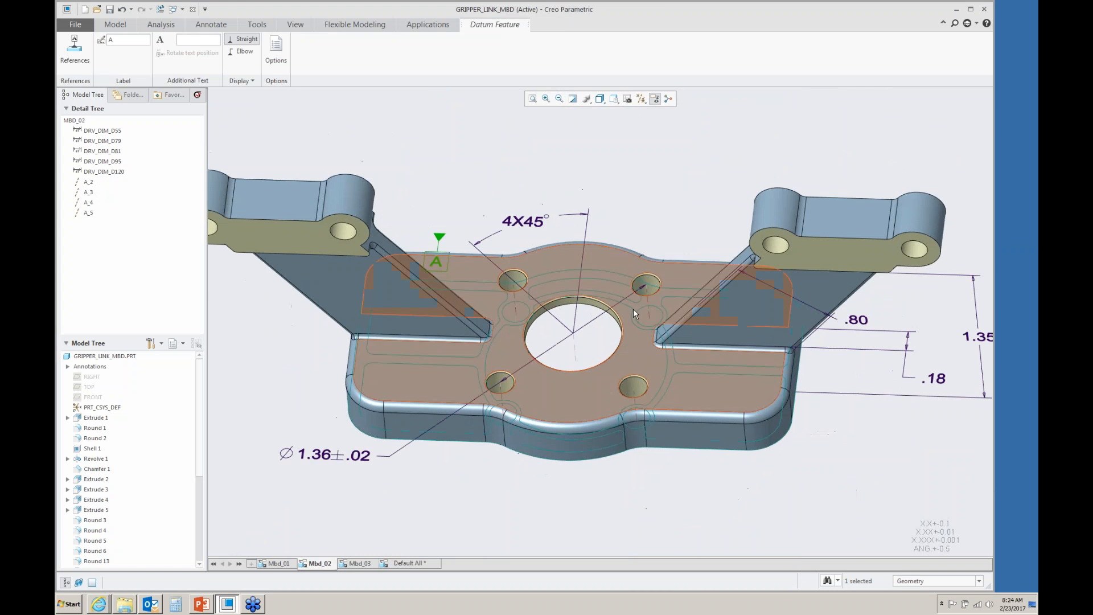
click(654, 188)
scroll(644, 219, down, 2)
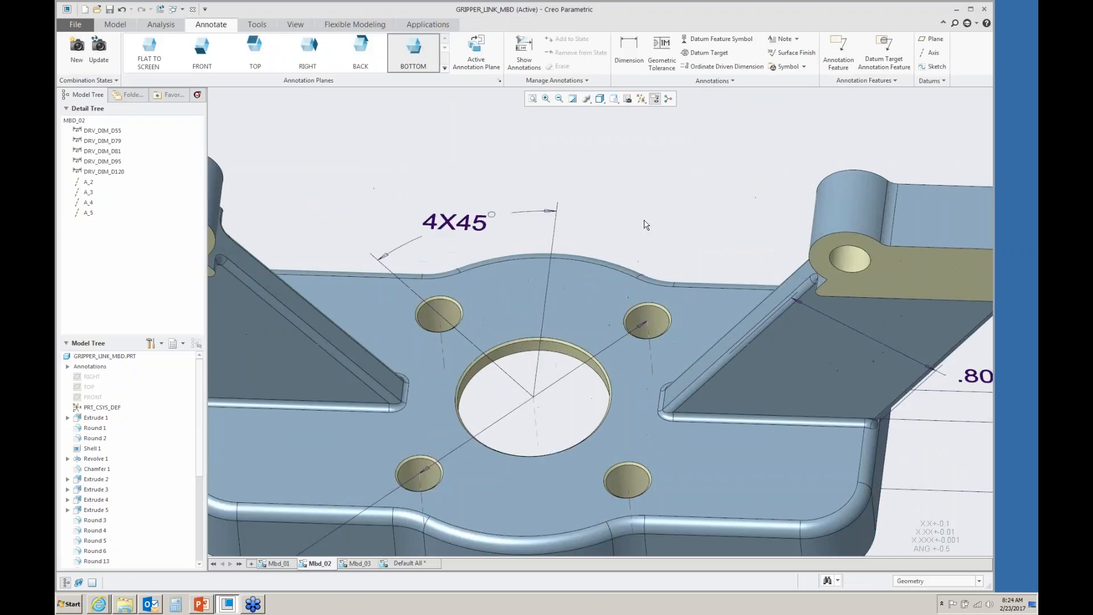
click(524, 55)
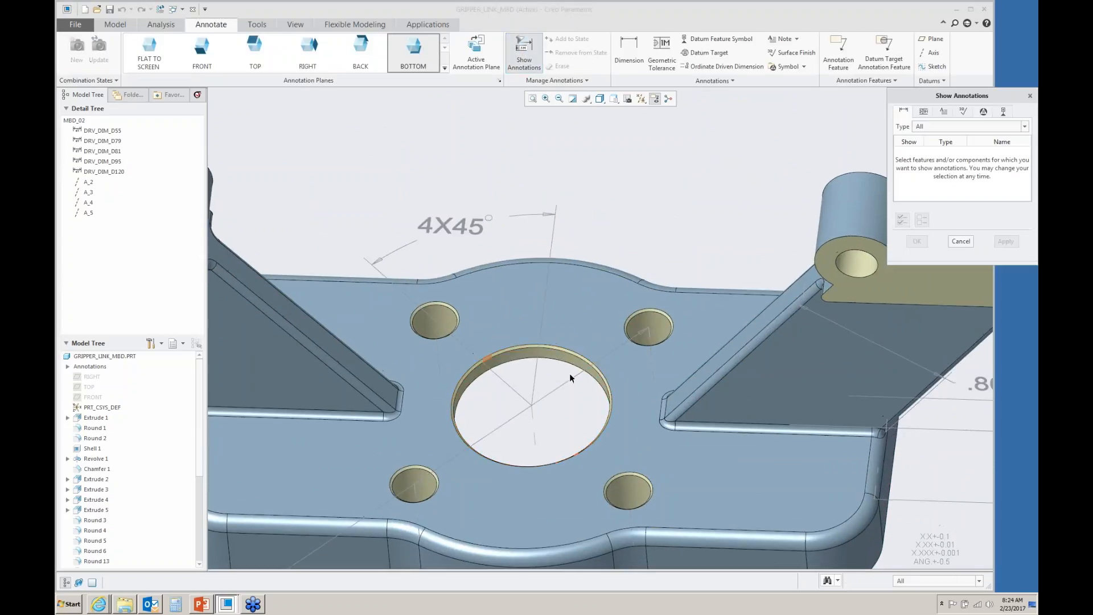
scroll(569, 373, down, 2)
click(566, 352)
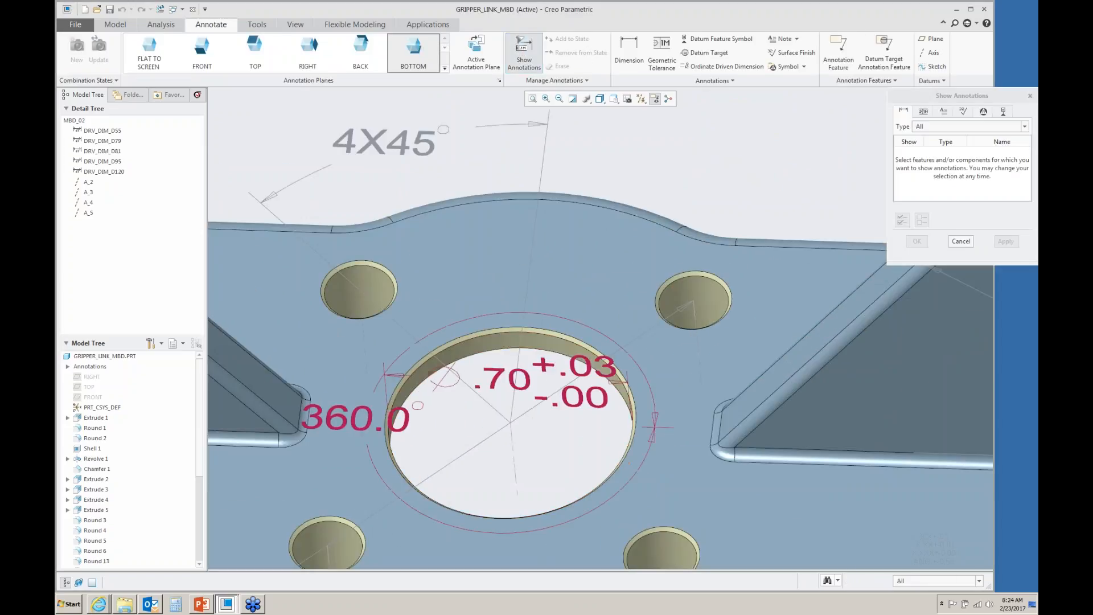
click(572, 371)
click(915, 244)
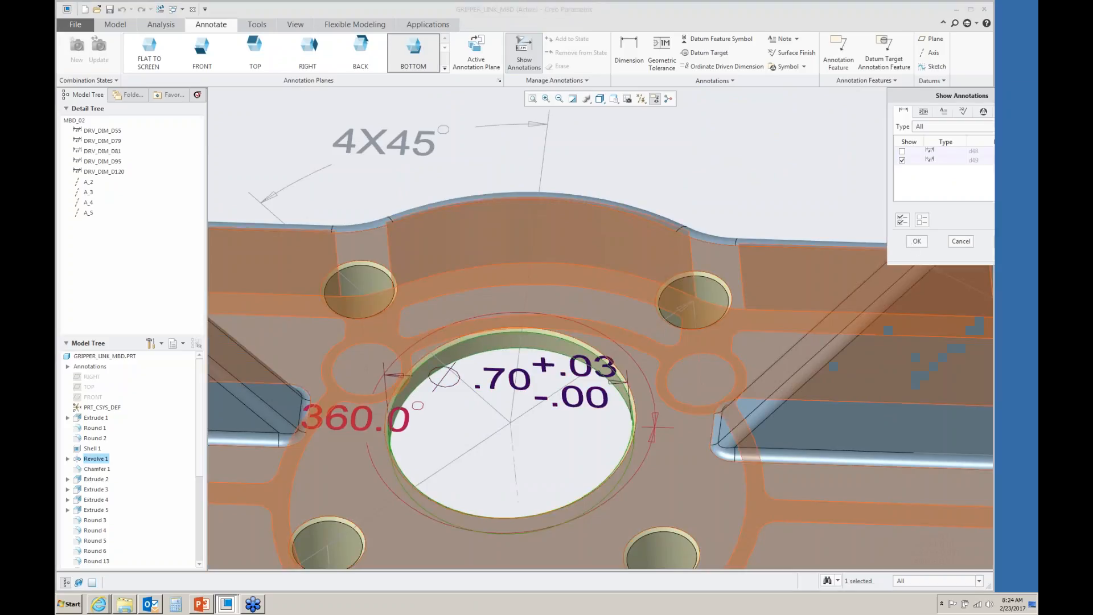
drag(571, 364, 770, 122)
scroll(594, 394, up, 2)
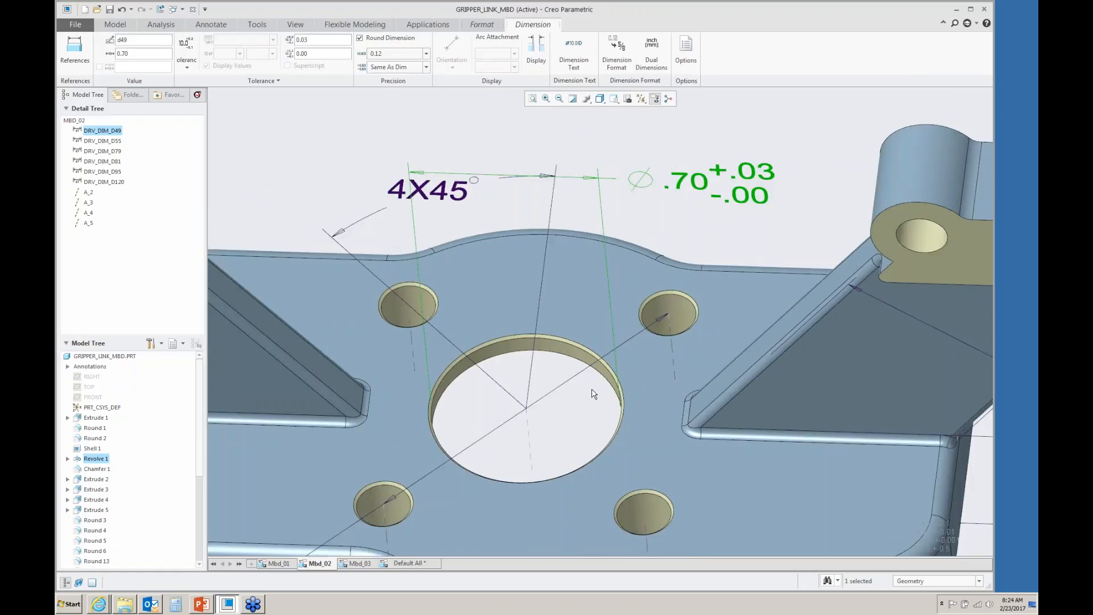
- Attach a perpendicularity tolerance of Ø0.002 at maximum material condition referencing datum A to the Ø.70 dimension
click(353, 139)
click(662, 52)
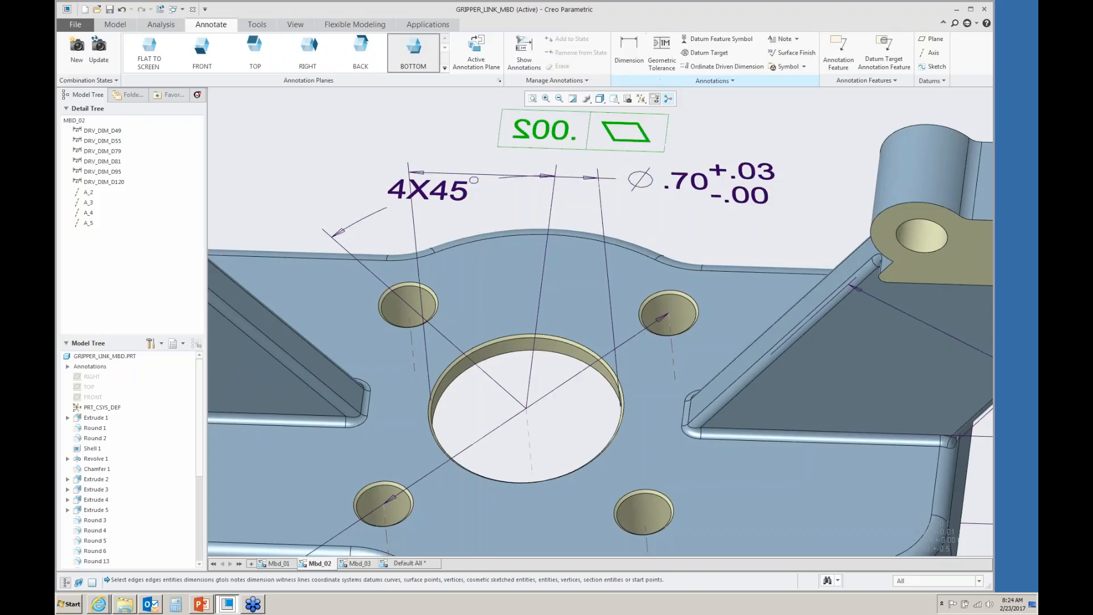
click(684, 178)
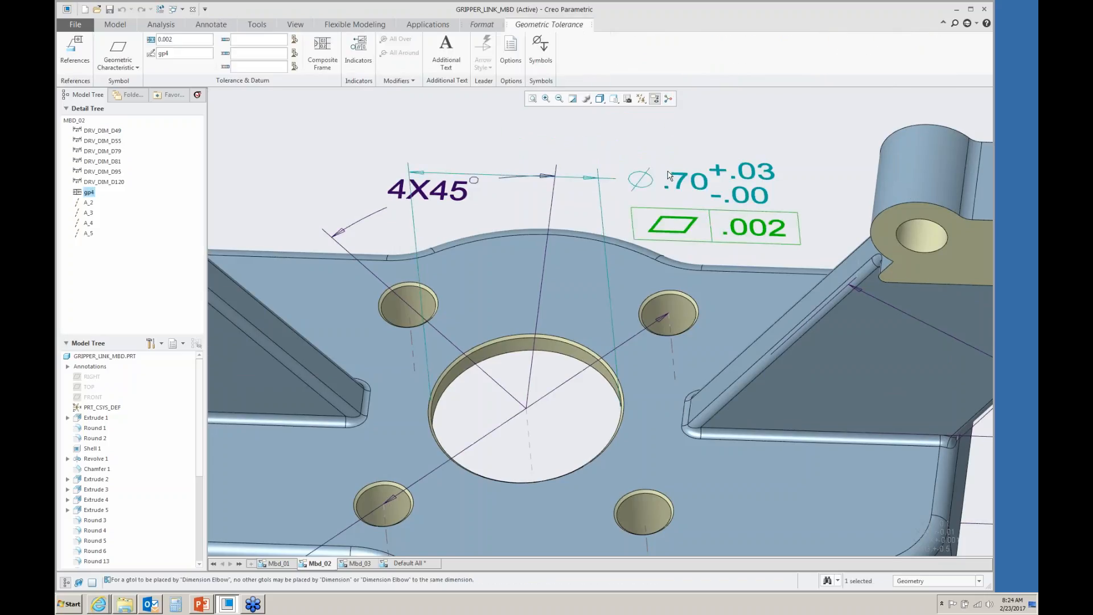
click(97, 67)
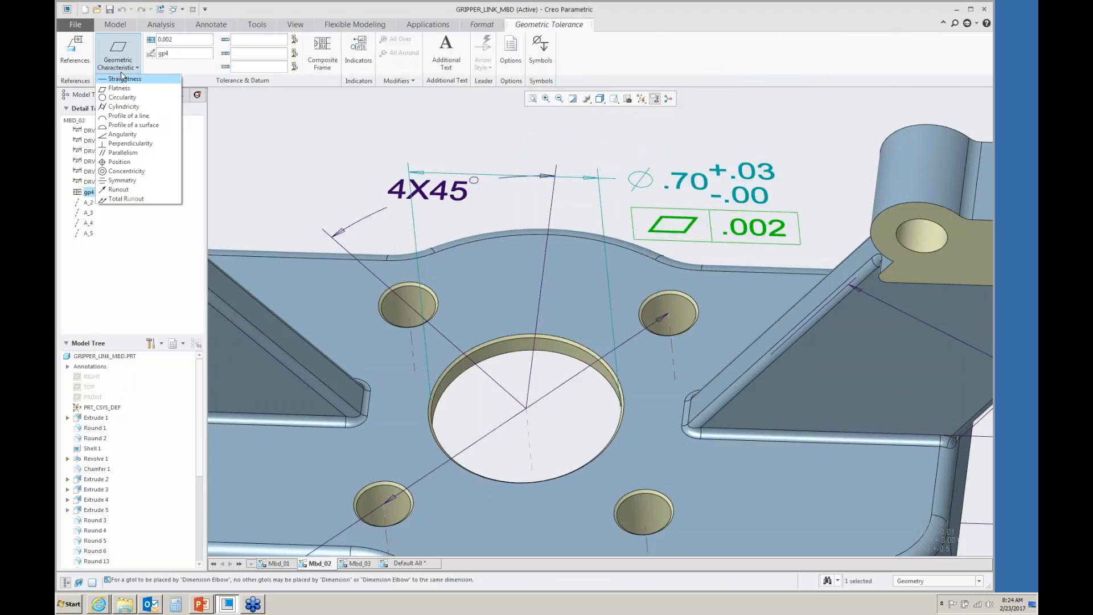
click(122, 149)
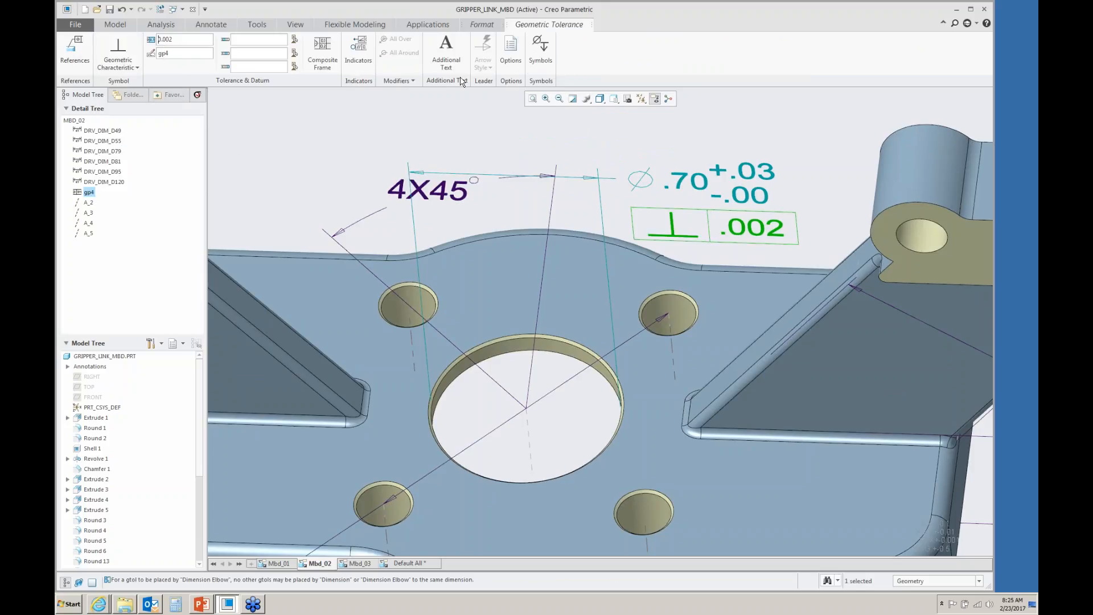
click(541, 48)
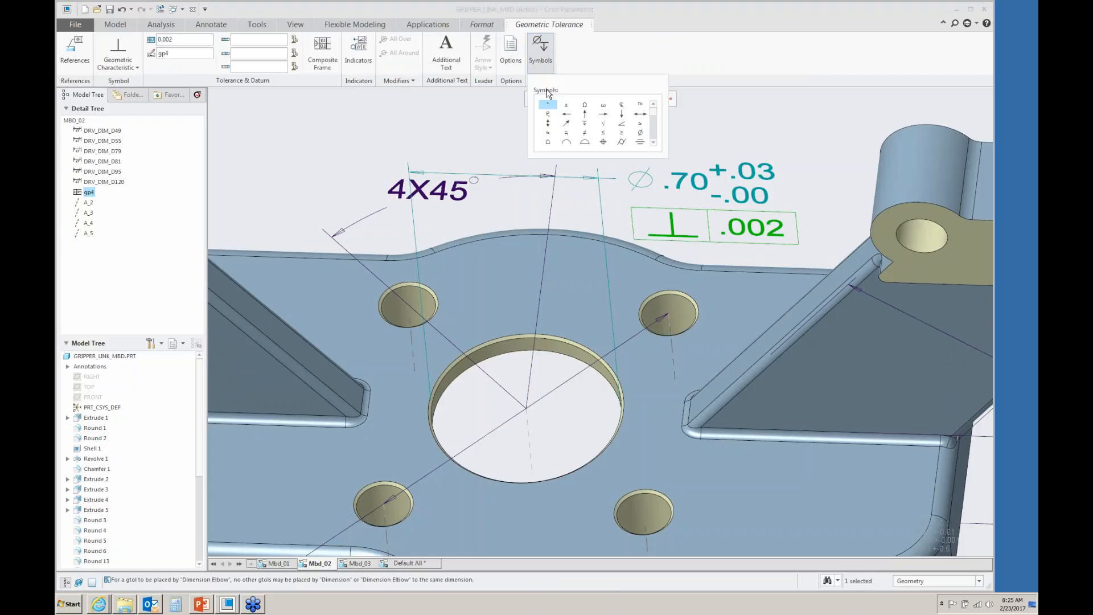
click(640, 133)
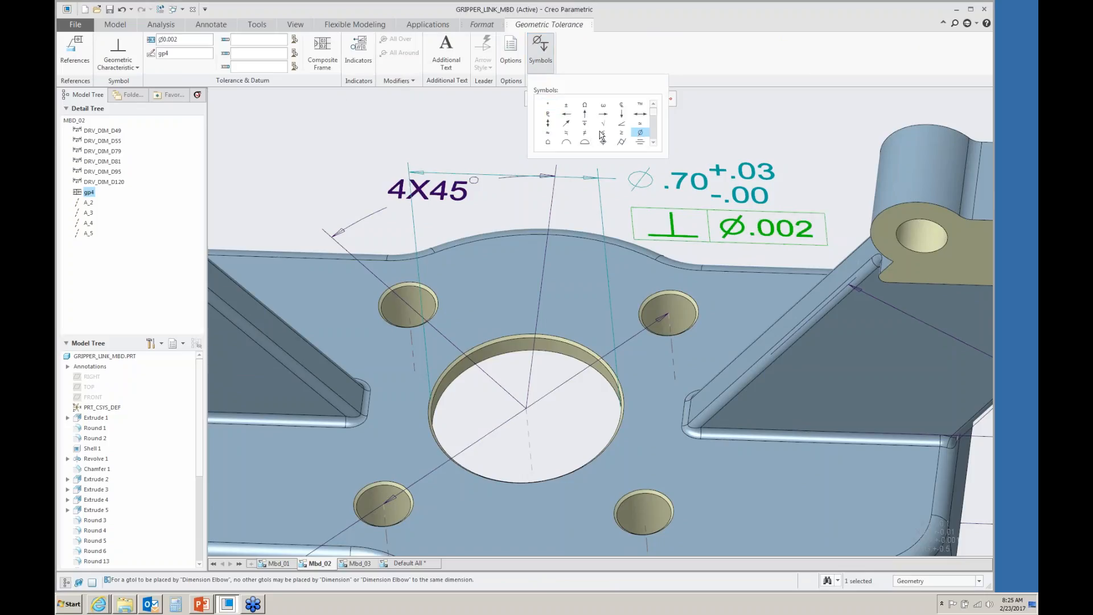
text(0)
scroll(591, 118, down, 1)
click(586, 144)
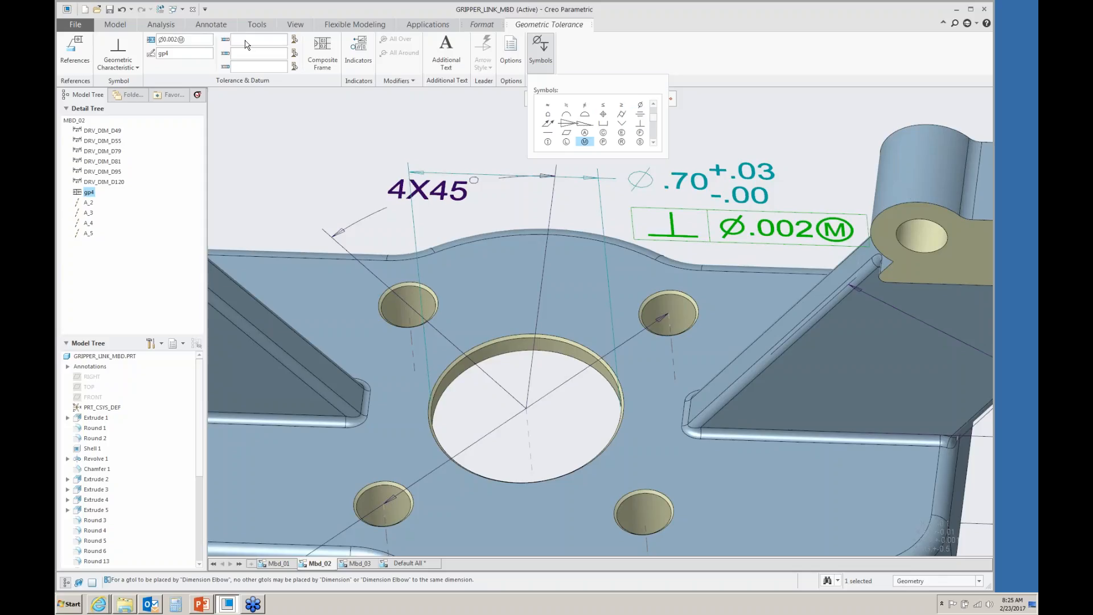
text(A)
click(355, 112)
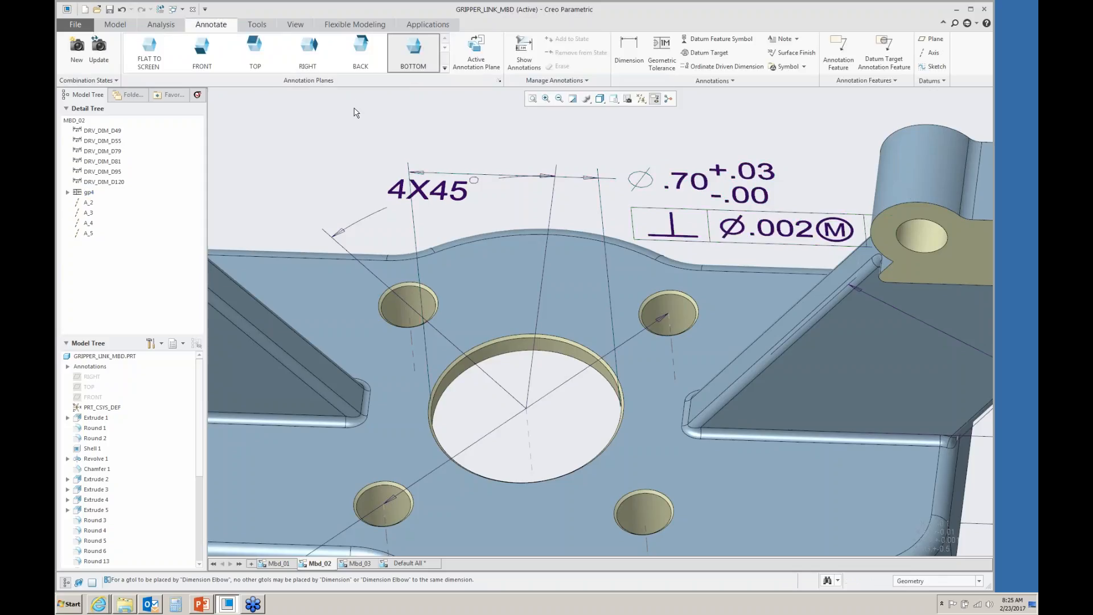
- Attach datum feature symbol B to the Ø.70 dimension line
click(703, 40)
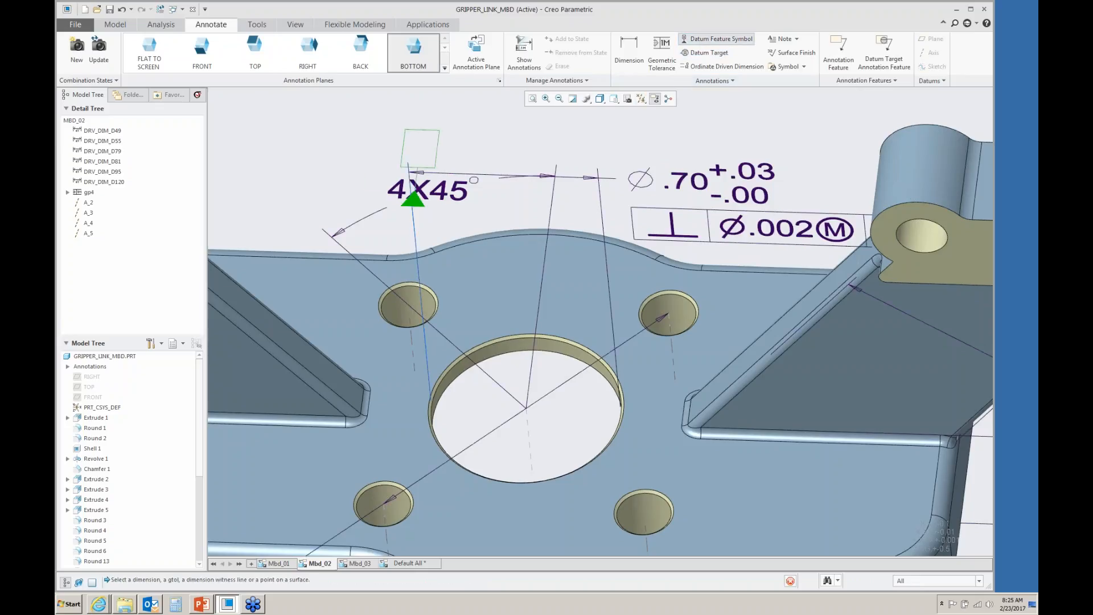
click(337, 183)
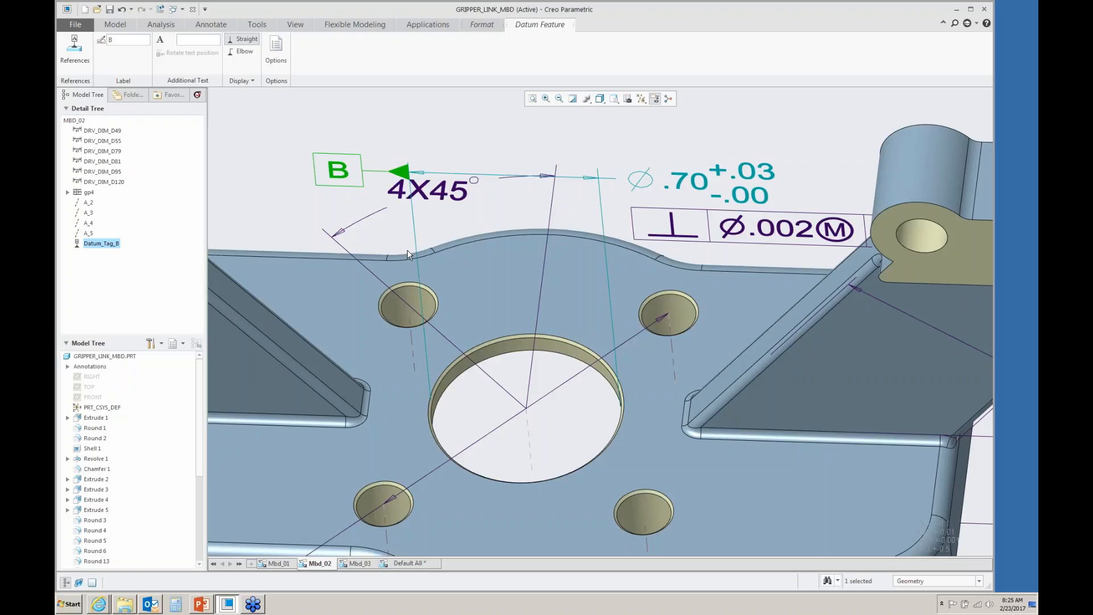
click(415, 139)
scroll(415, 149, up, 2)
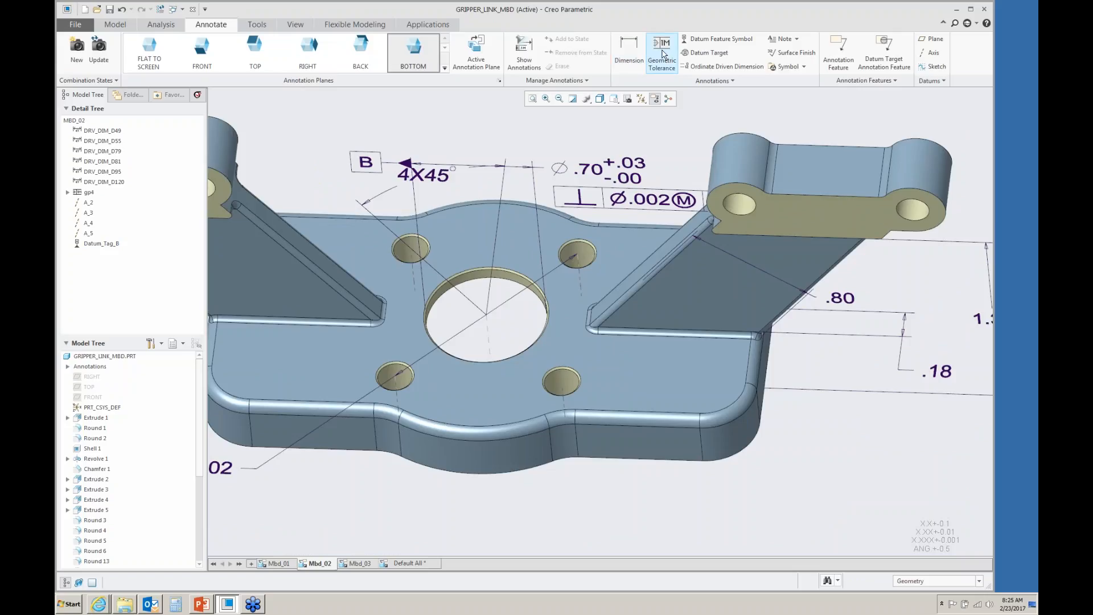
- Show the small hole's Ø.20 diameter dimension from the hole feature's annotations
click(523, 53)
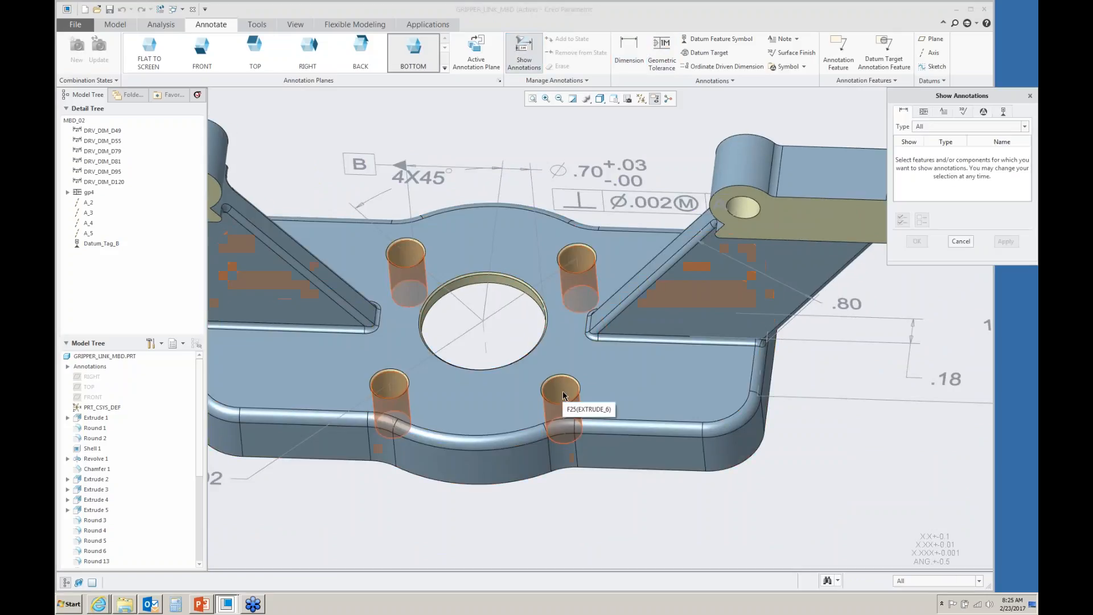
click(562, 391)
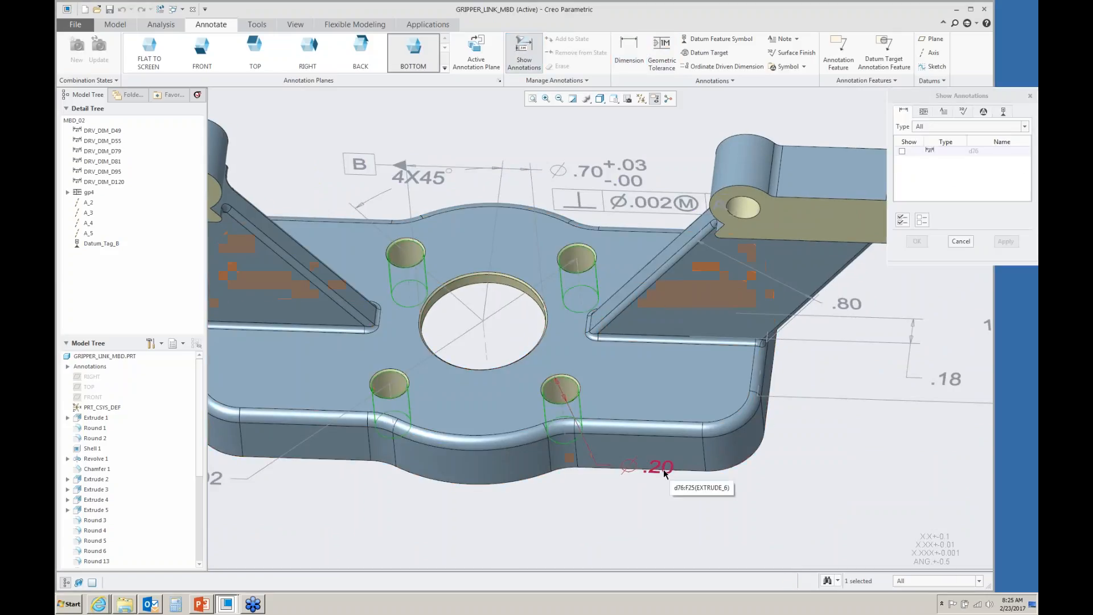
click(667, 475)
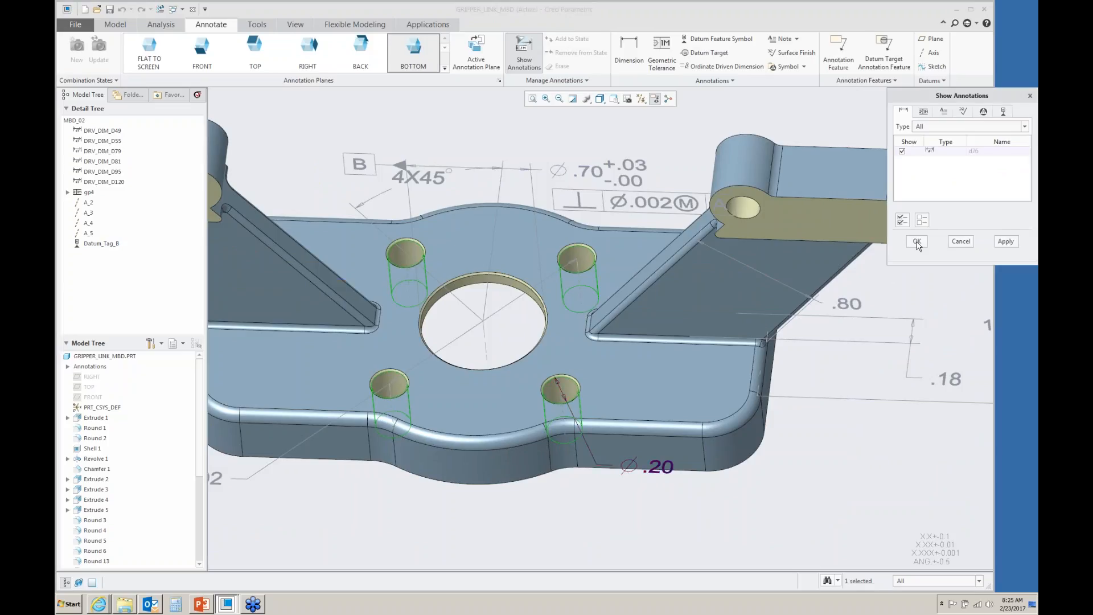
click(917, 241)
- Add the prefix 4X to the Ø.20 hole dimension and give it a plus-minus tolerance of +.03 / -.01
click(668, 483)
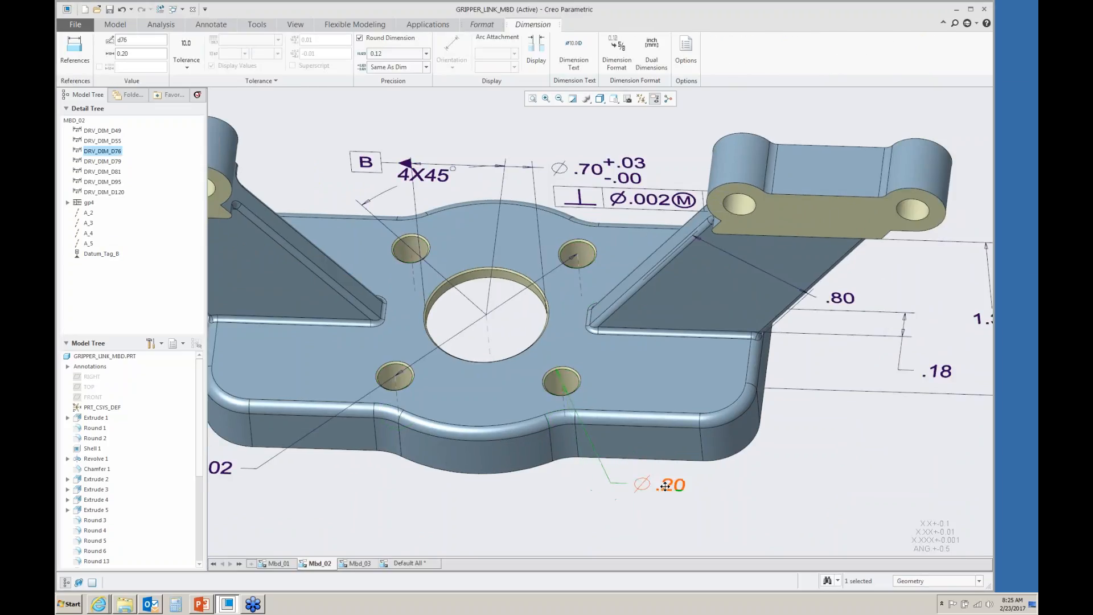
scroll(728, 527, up, 3)
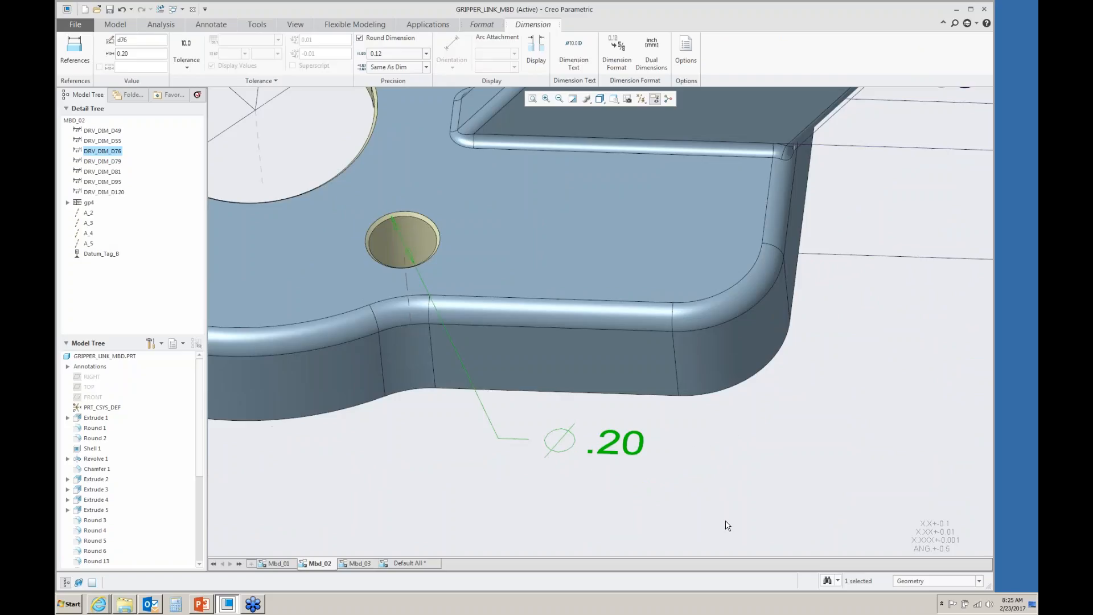
shift+middle_drag(727, 522, 691, 398)
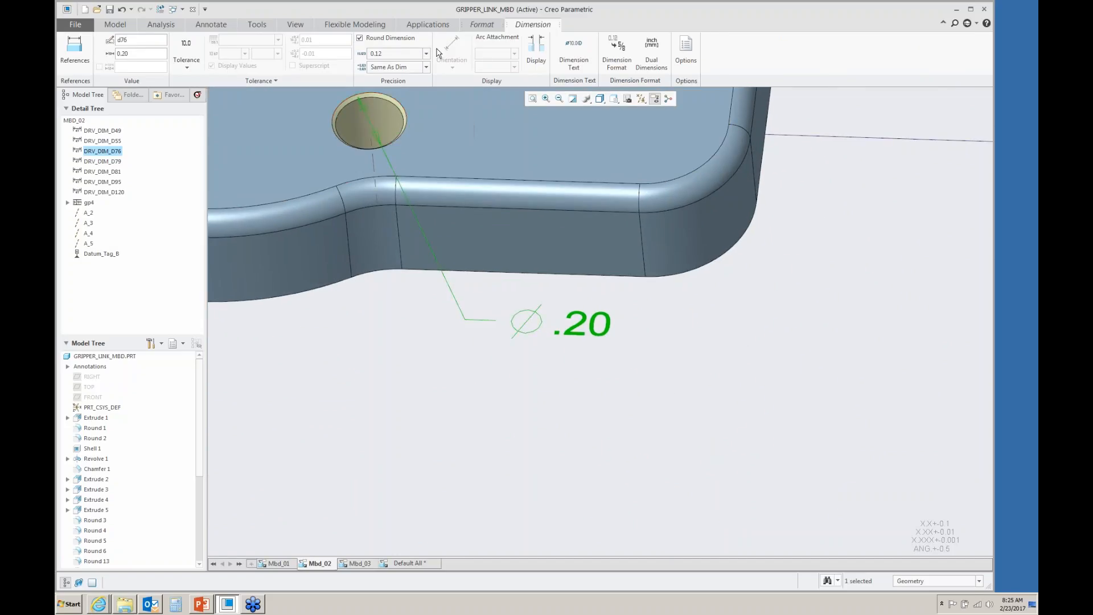
click(573, 51)
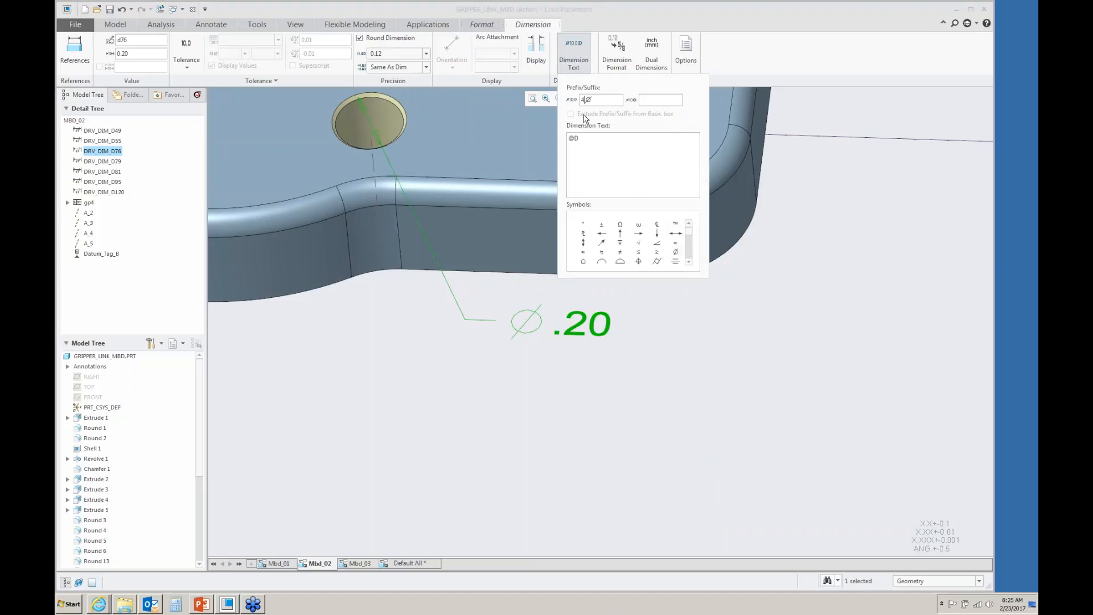
text(4X)
click(187, 62)
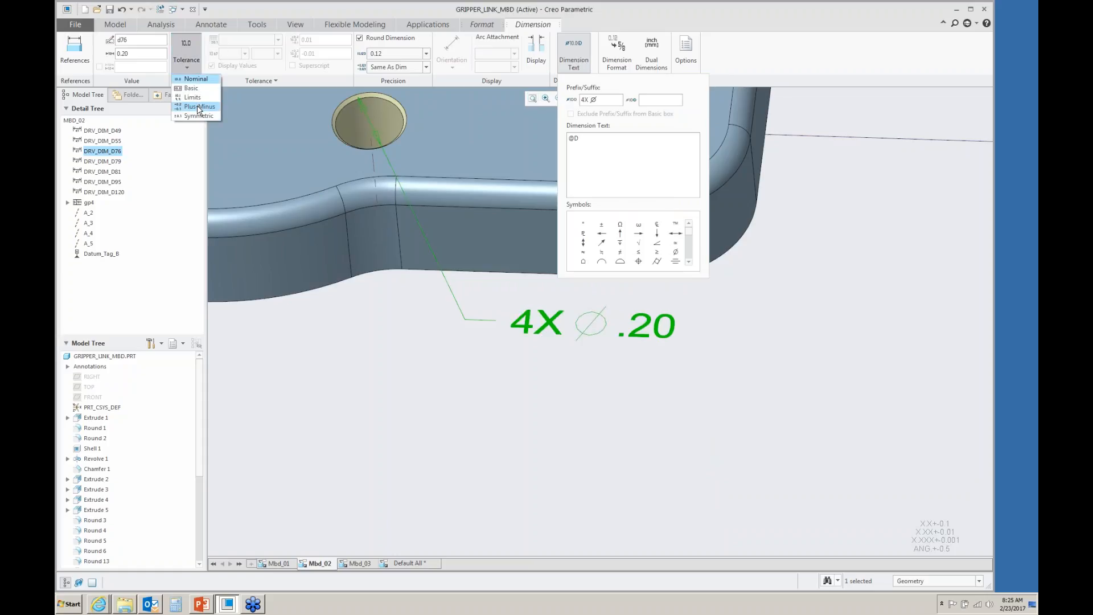
click(198, 107)
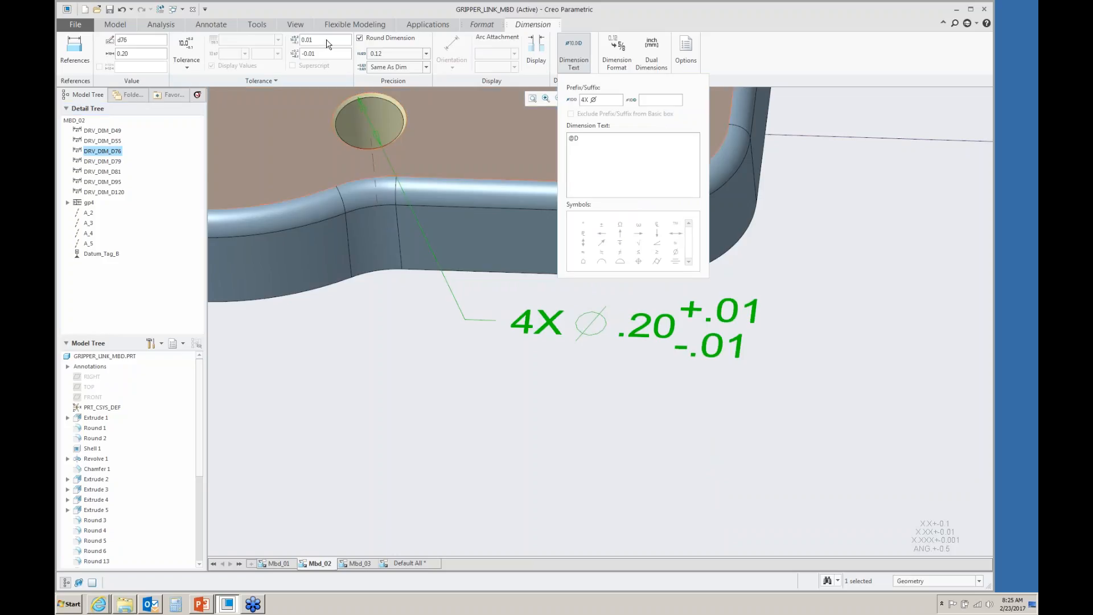
text(3)
click(325, 57)
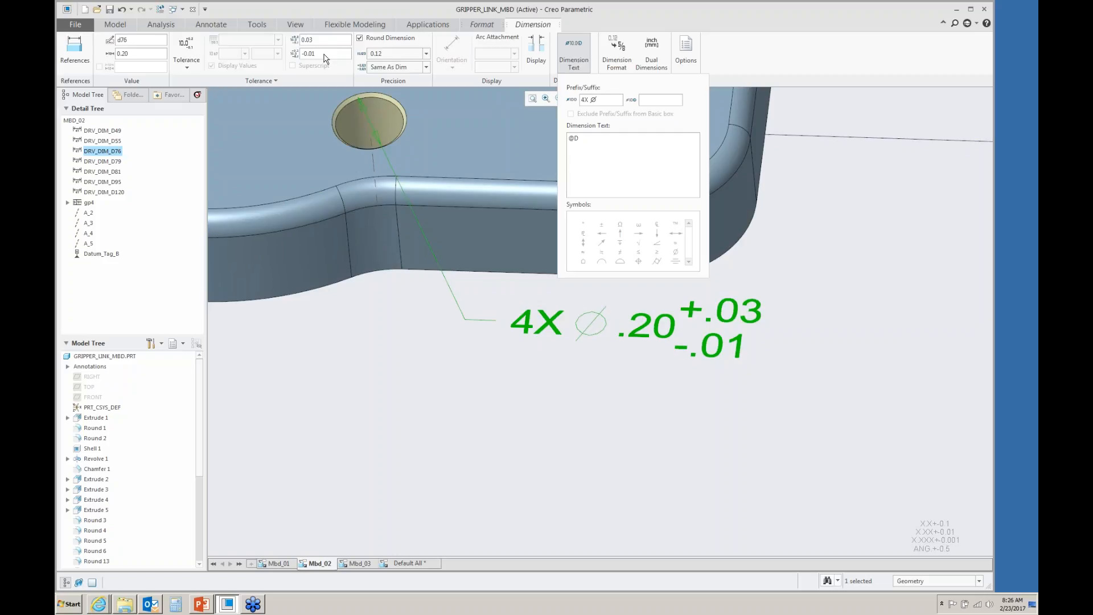
click(355, 427)
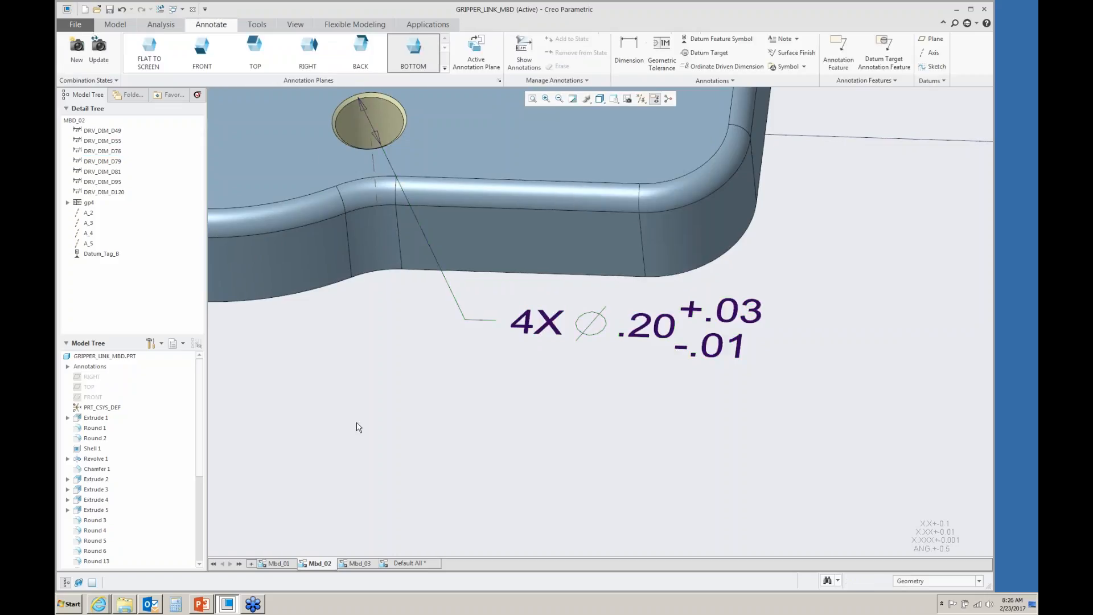
- Attach a position tolerance of Ø0.015 at MMC referencing datums A and B at MMC to the 4X Ø.20 dimension
click(662, 51)
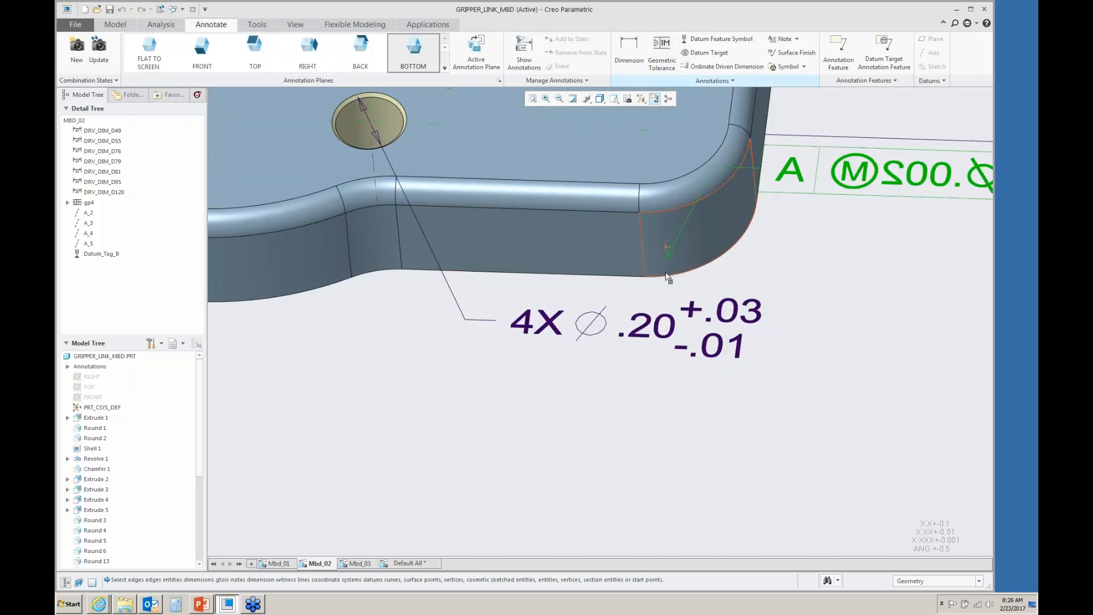
click(672, 325)
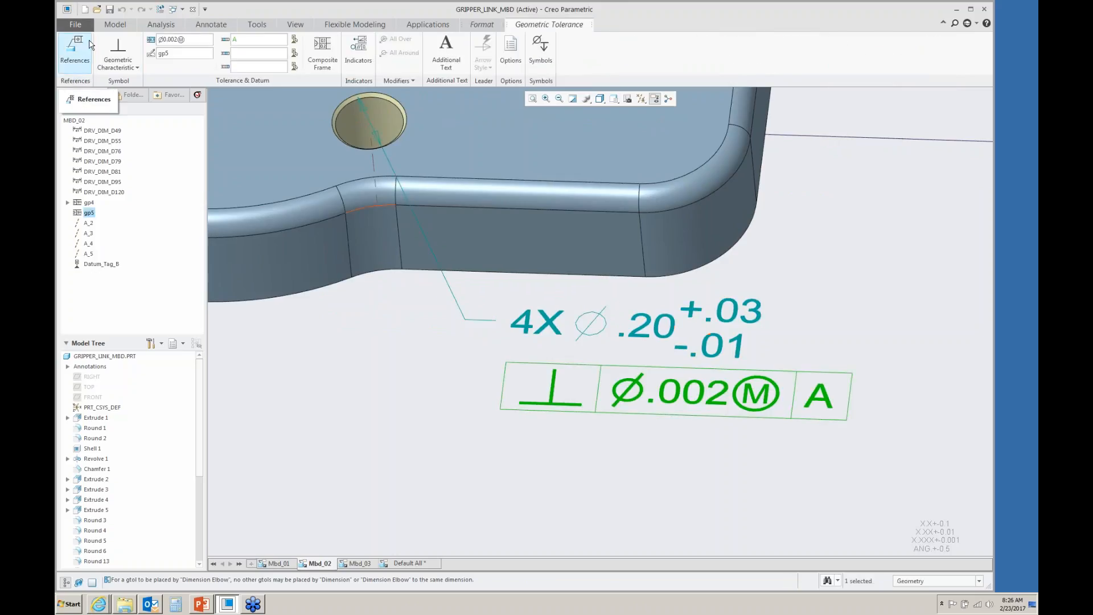
click(117, 64)
click(117, 162)
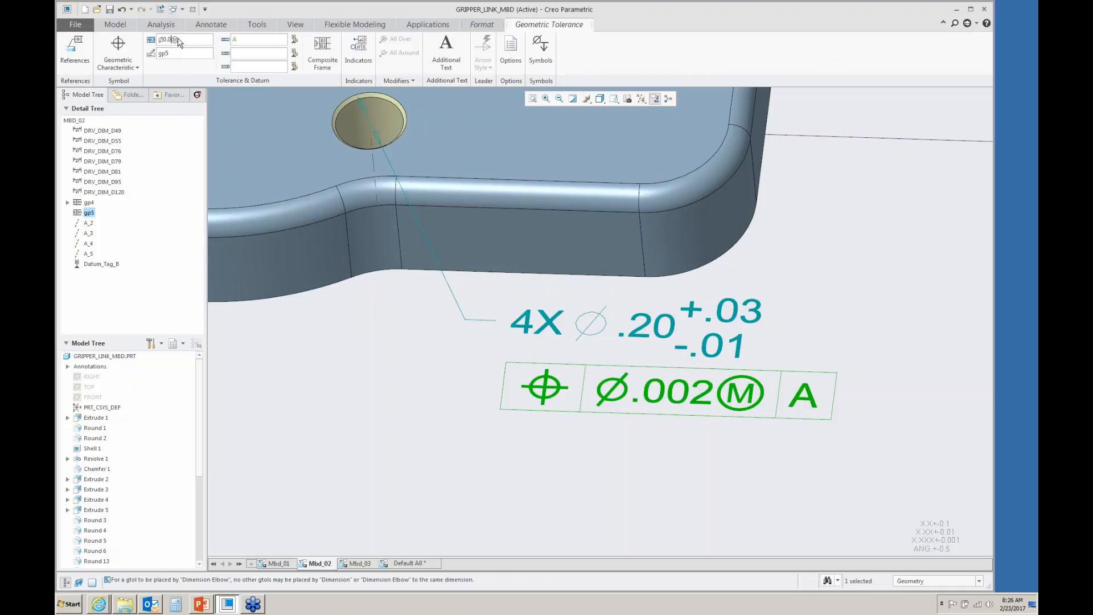
text(15)
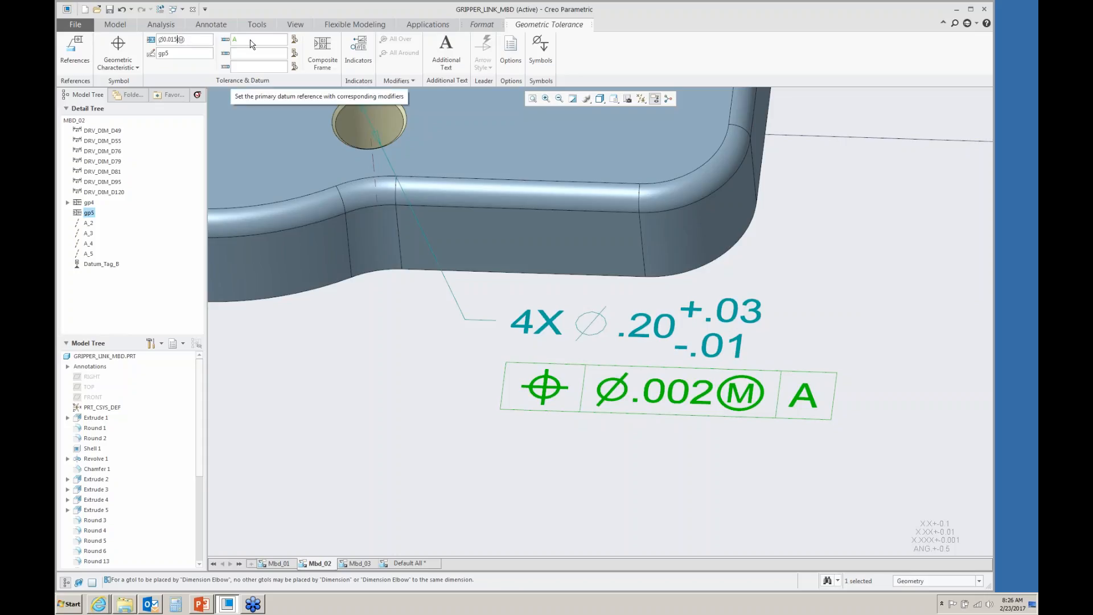
click(243, 57)
text(B)
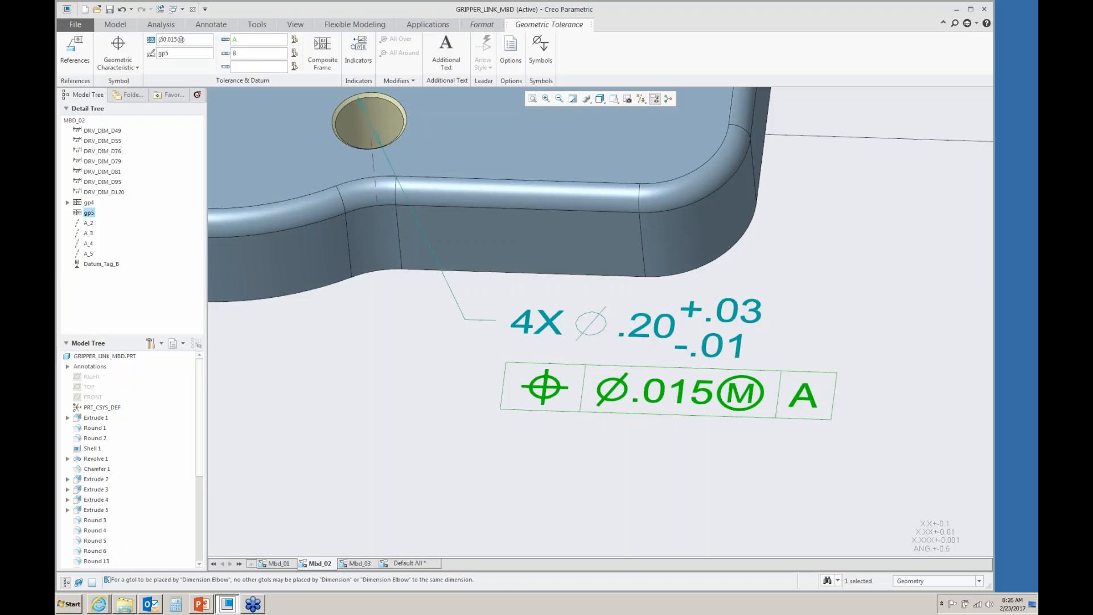
click(540, 51)
click(585, 143)
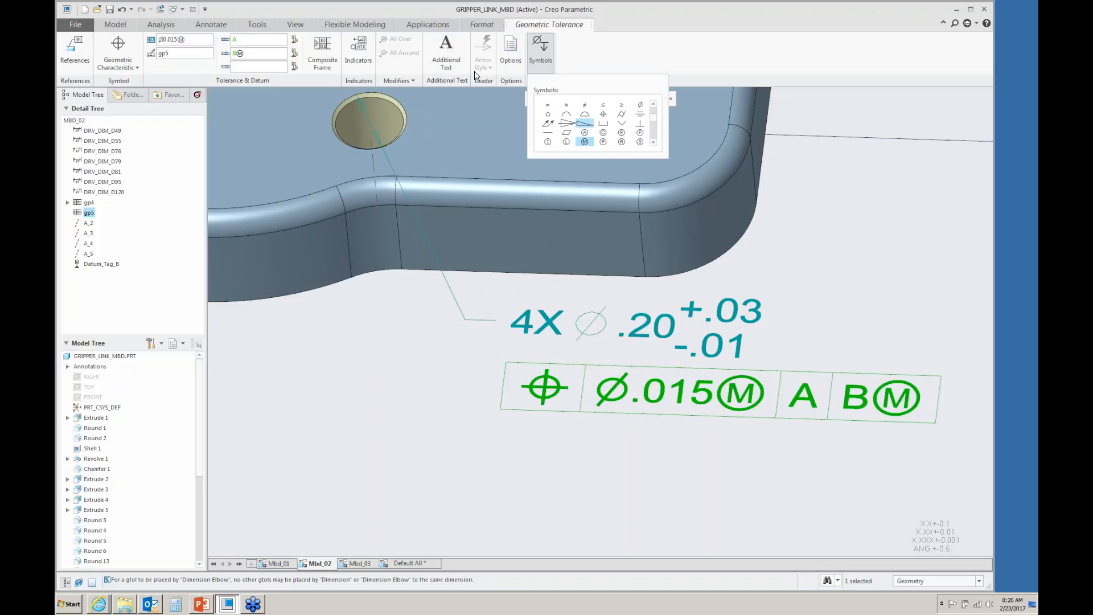
- Add left-aligned text 4 SURFACES below the position tolerance frame
click(446, 52)
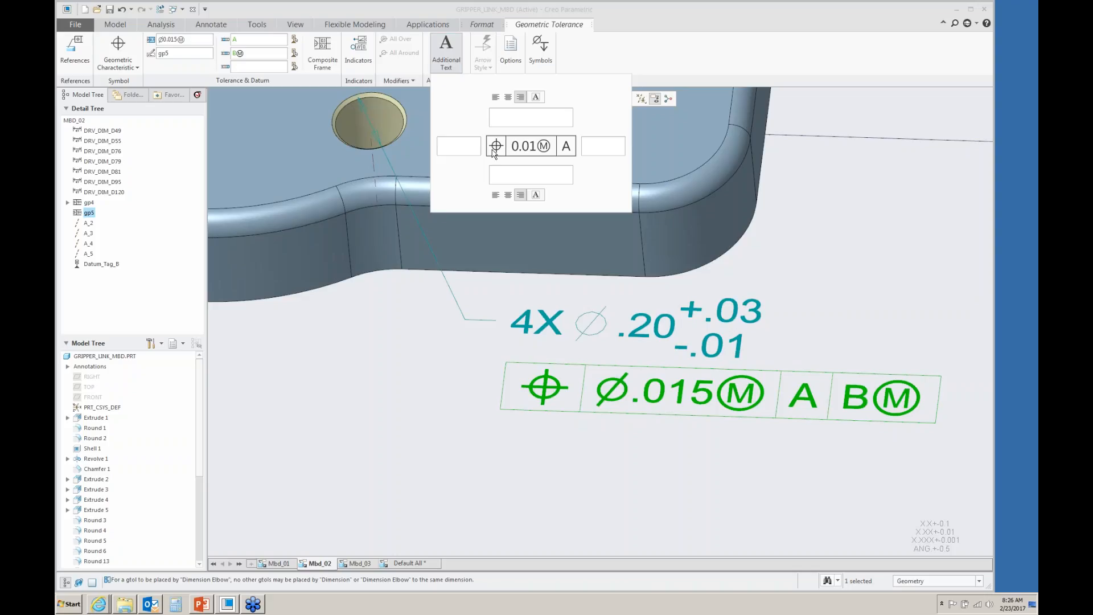
click(504, 172)
text(4 b)
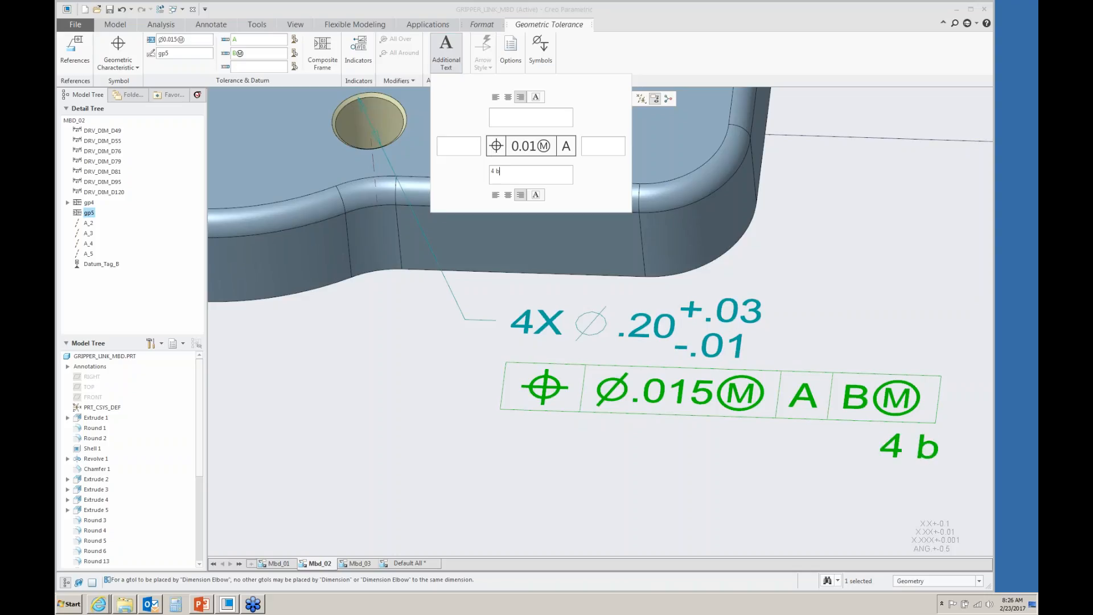
text(SURFACES)
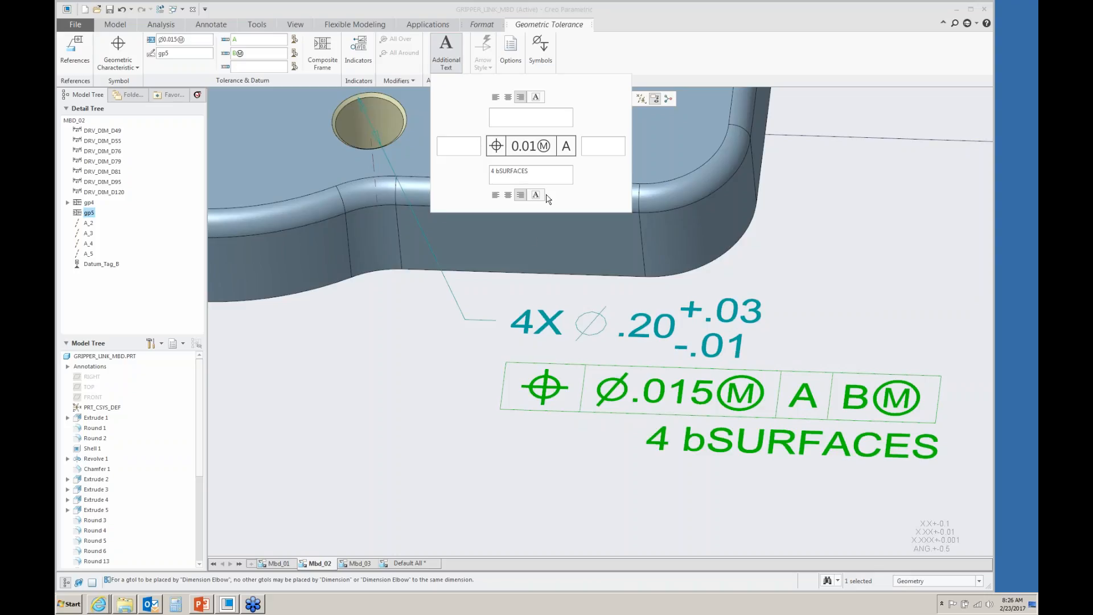
click(501, 172)
key(BackSpace)
click(496, 196)
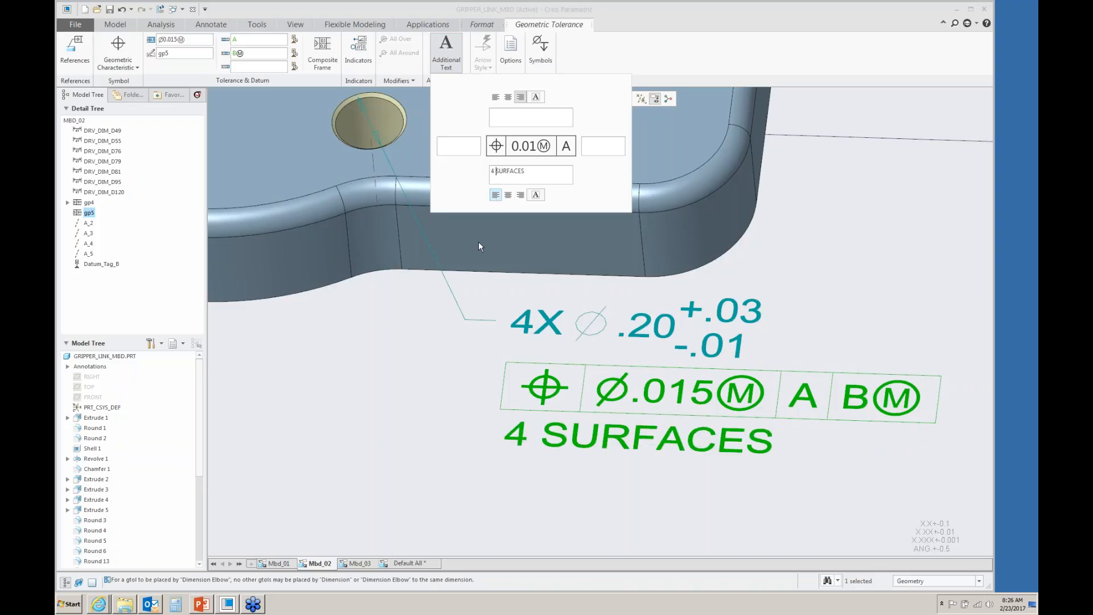
click(422, 386)
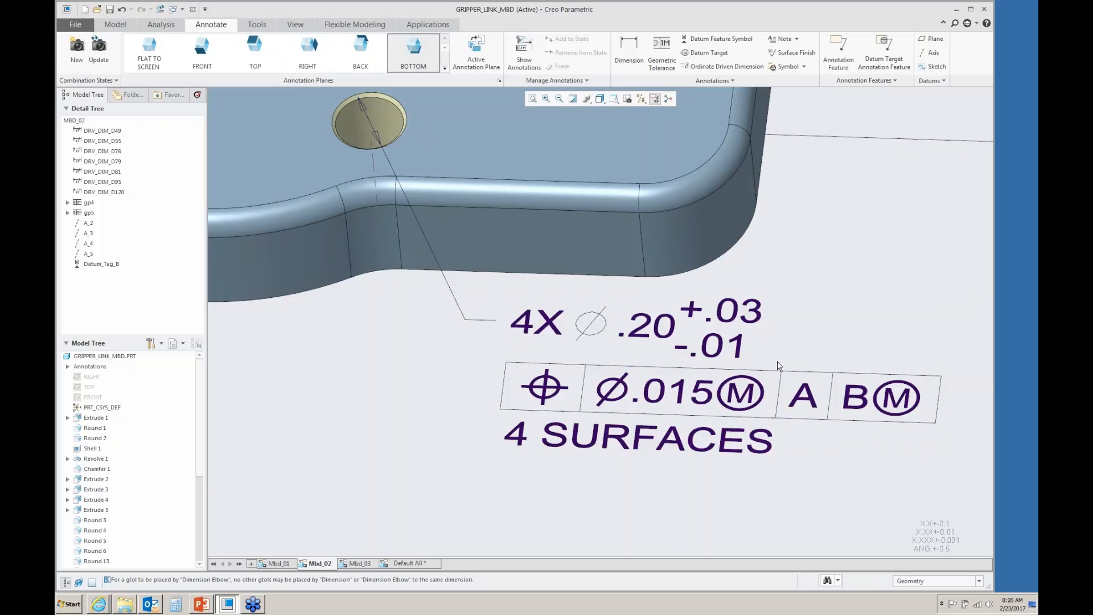
- Switch to the Mbd_03 state and attach a geometric tolerance to the .375 dimension on the left lug
scroll(780, 370, up, 5)
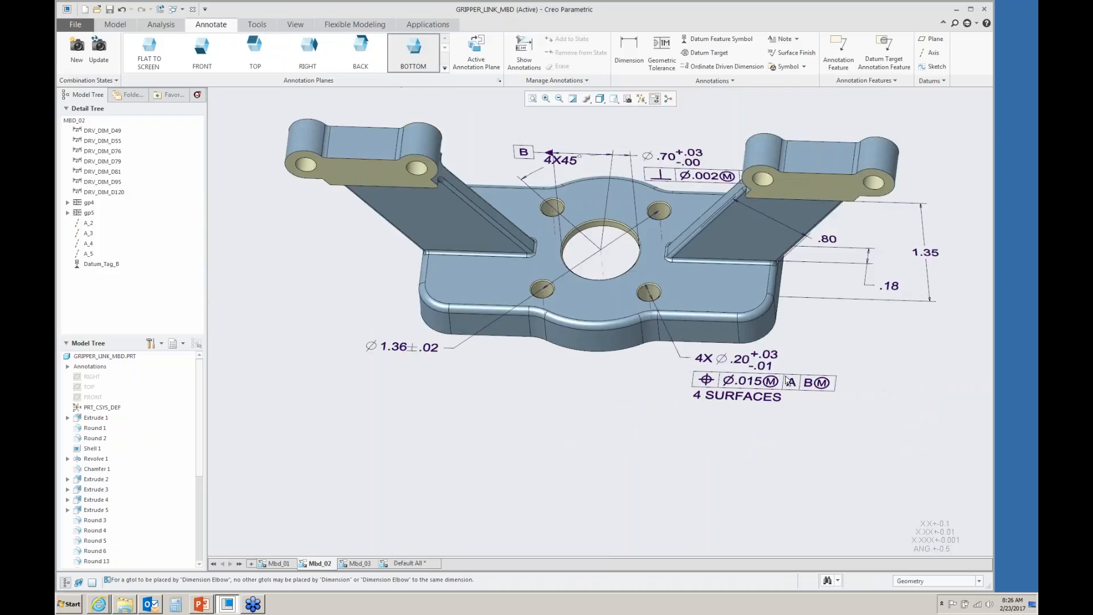
click(361, 563)
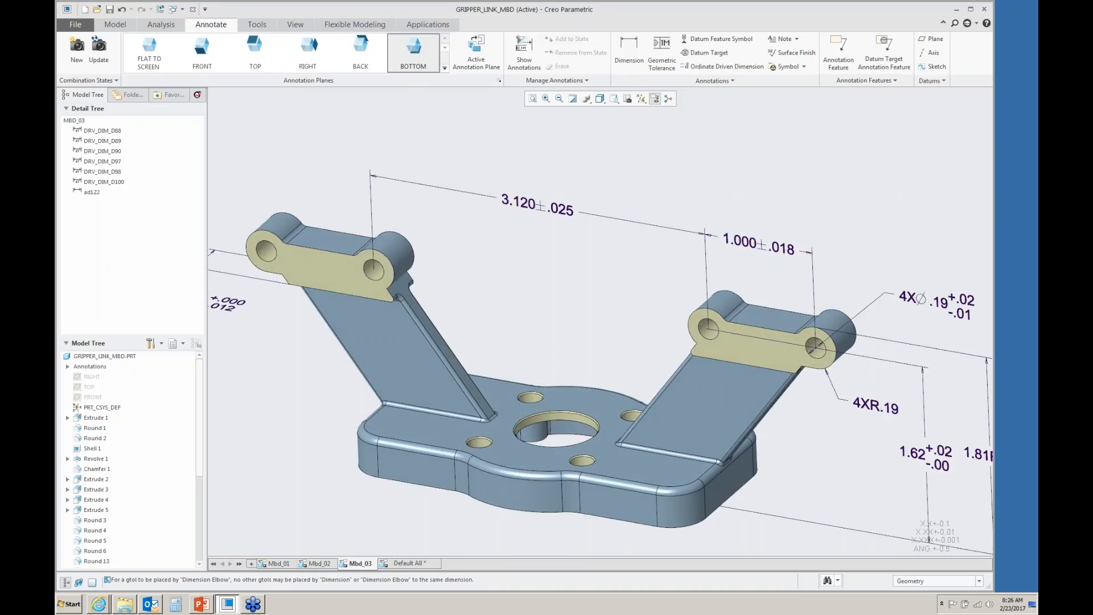
scroll(388, 336, down, 5)
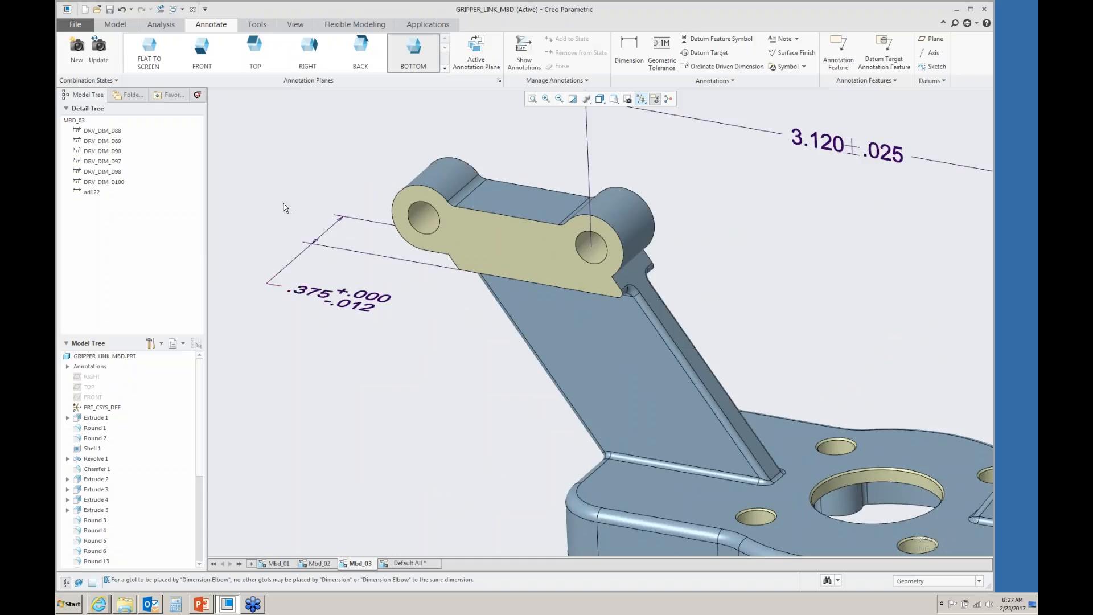
click(661, 50)
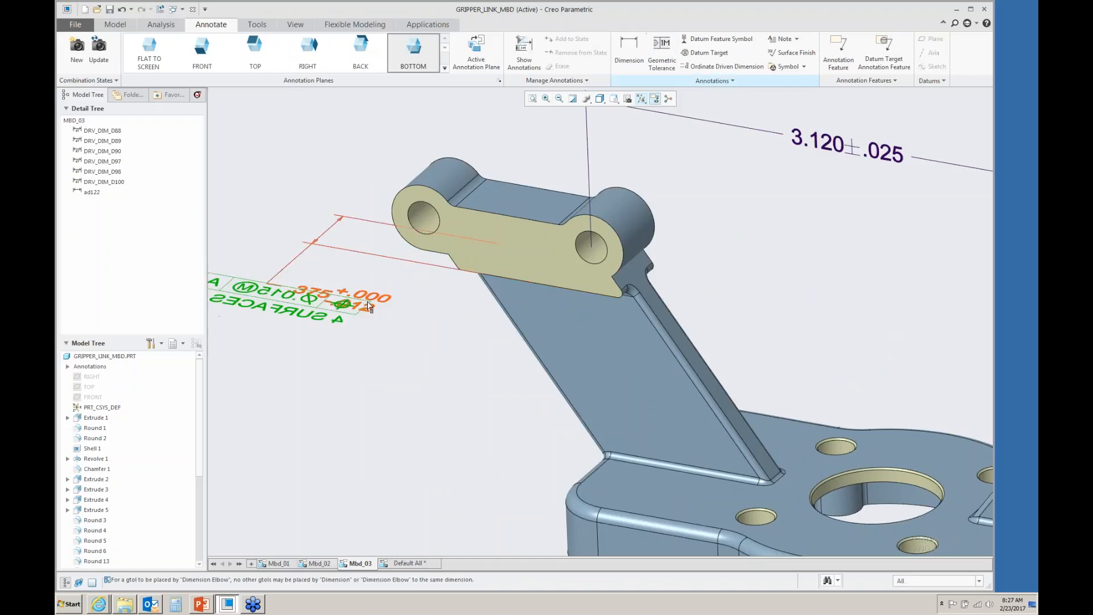
click(370, 305)
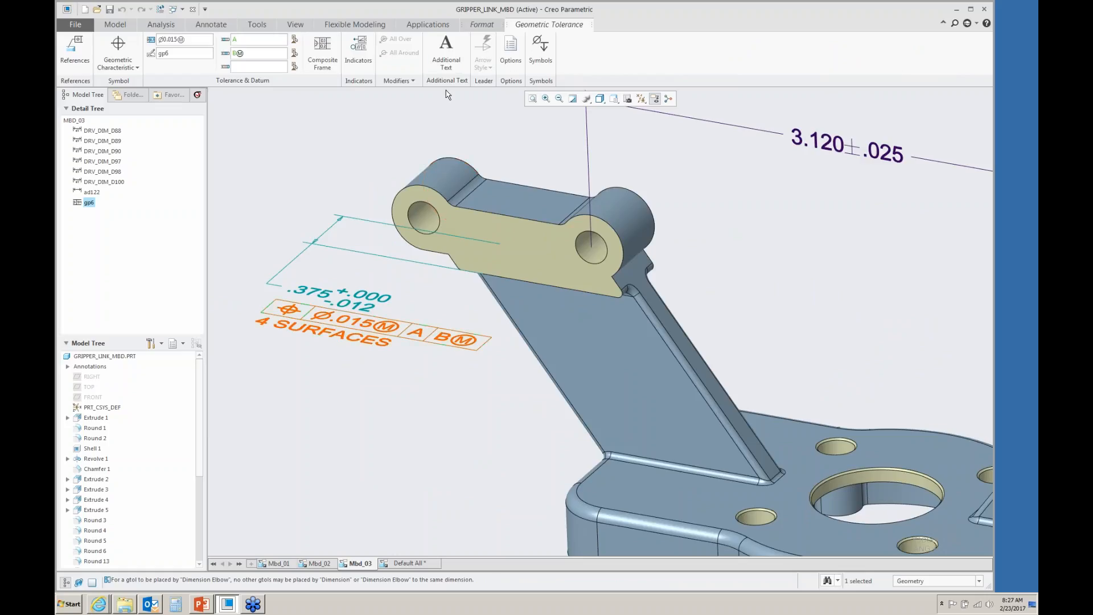
- Remove the 4 SURFACES additional text from the new tolerance frame
click(446, 51)
drag(538, 172, 493, 170)
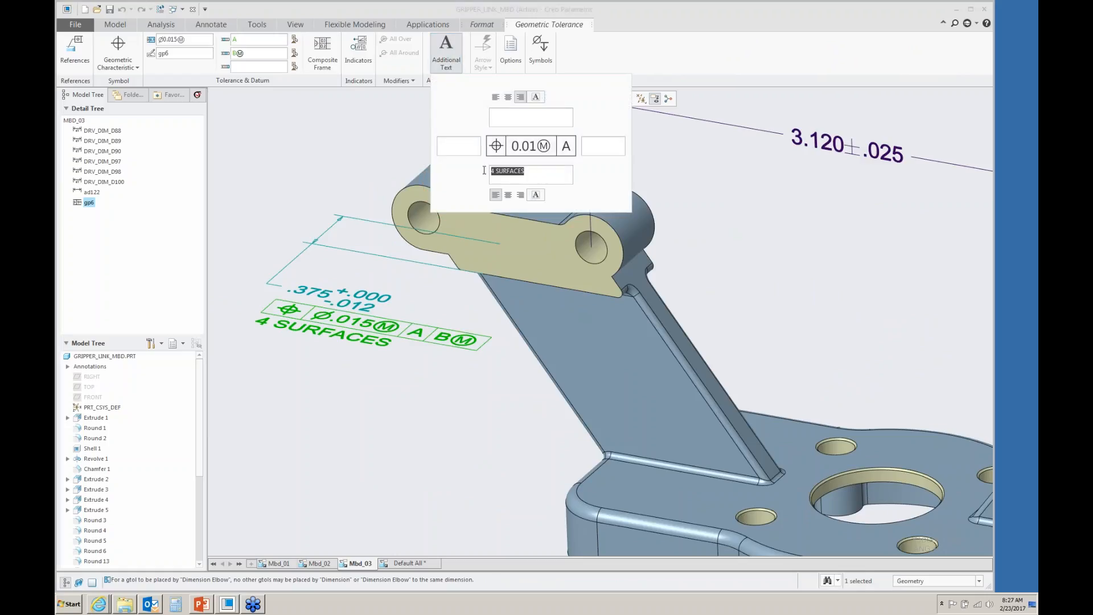
key(BackSpace)
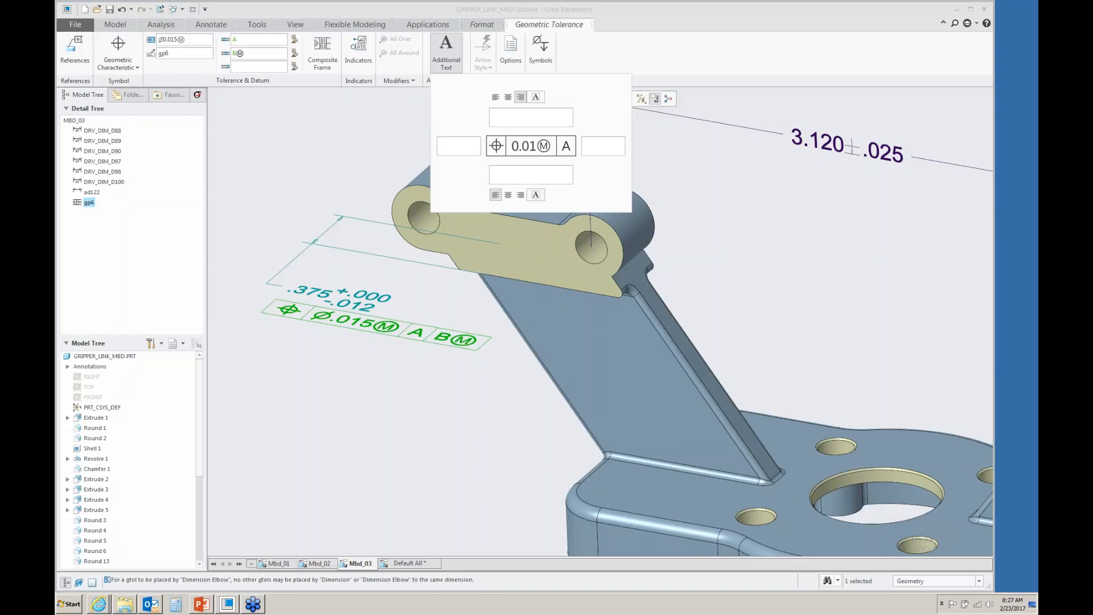
- Change the frame's characteristic to perpendicularity and delete its secondary datum B
click(117, 59)
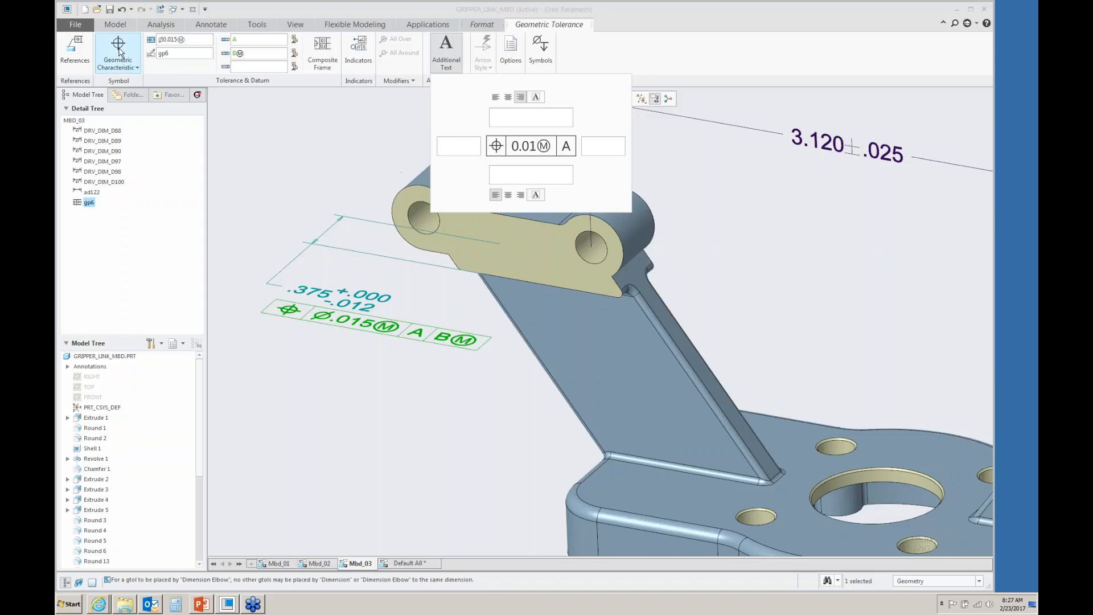
click(115, 145)
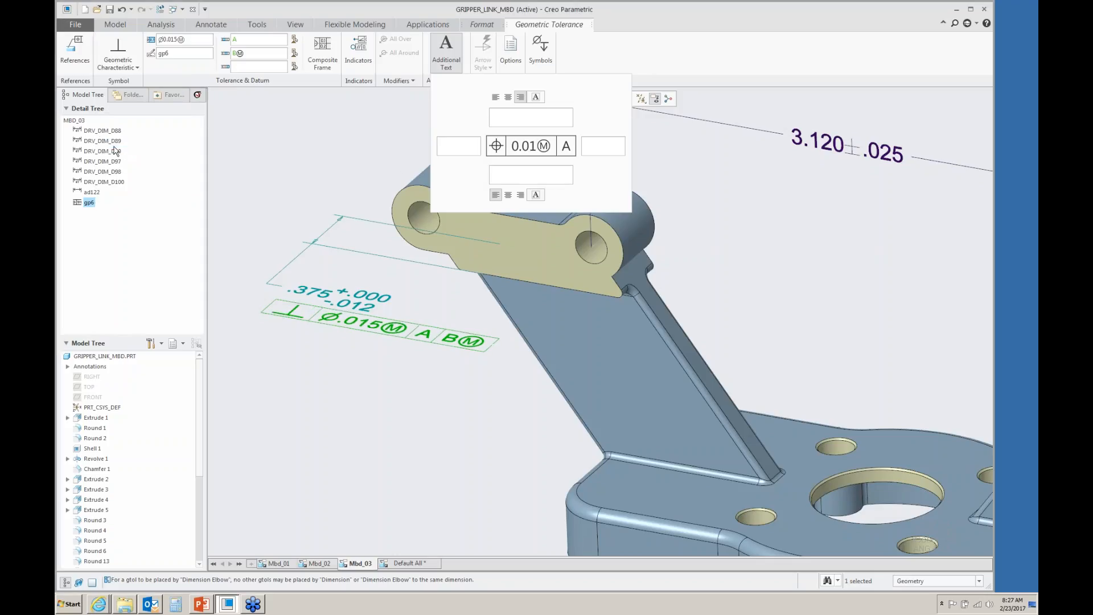
drag(253, 59, 226, 57)
key(Delete)
click(285, 197)
- On the FRONT annotation plane, dimension the overall distance between the outer ends of the two lugs
scroll(330, 308, down, 5)
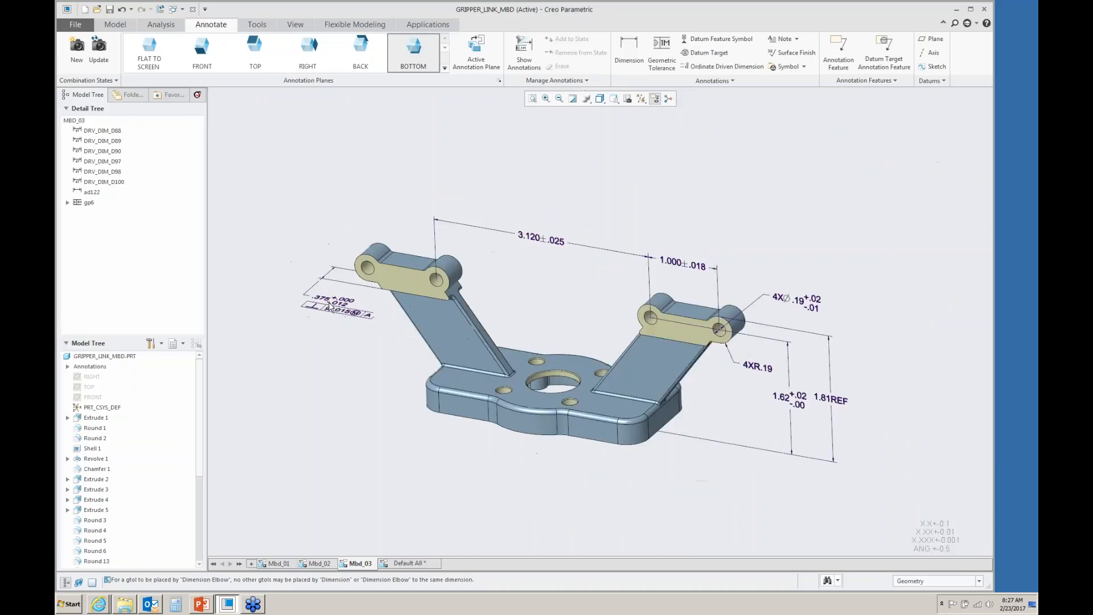
click(202, 50)
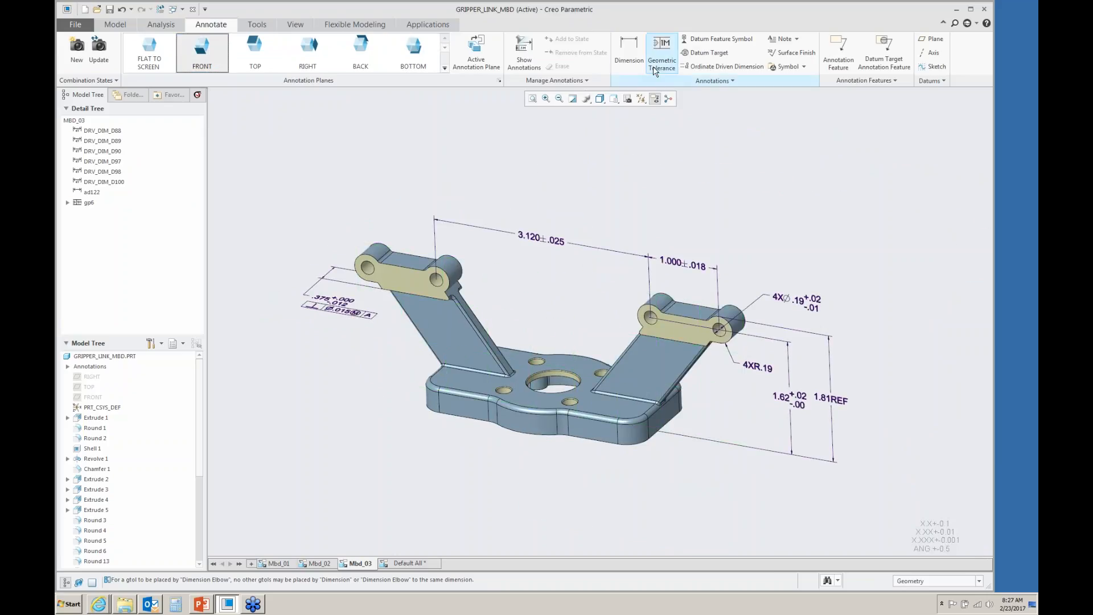
click(629, 50)
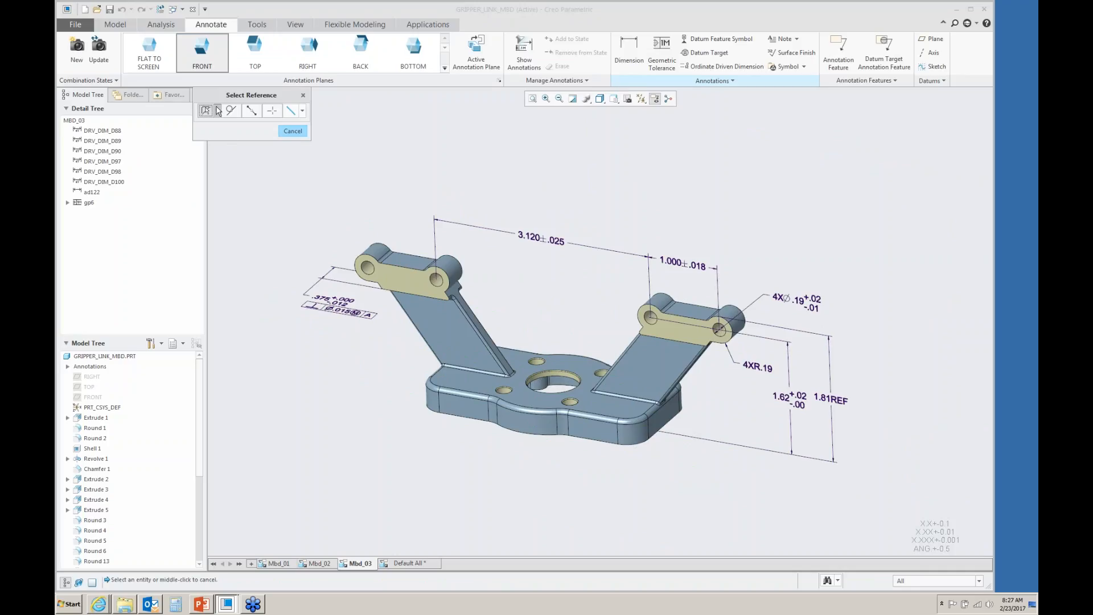
scroll(353, 231, up, 4)
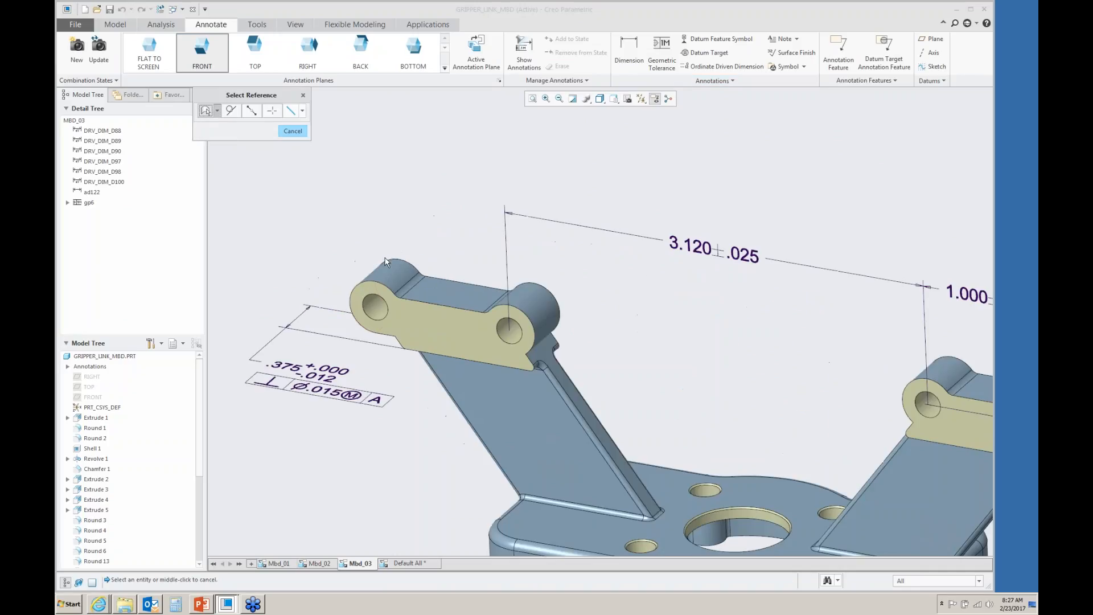
click(388, 271)
scroll(345, 234, down, 3)
scroll(345, 234, down, 3)
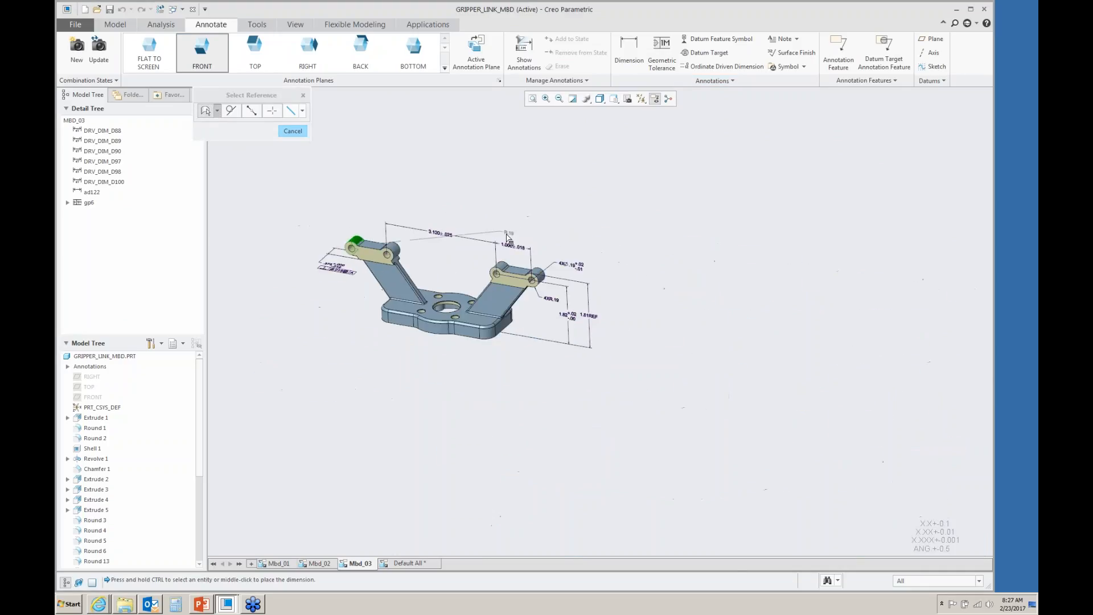
scroll(501, 253, up, 5)
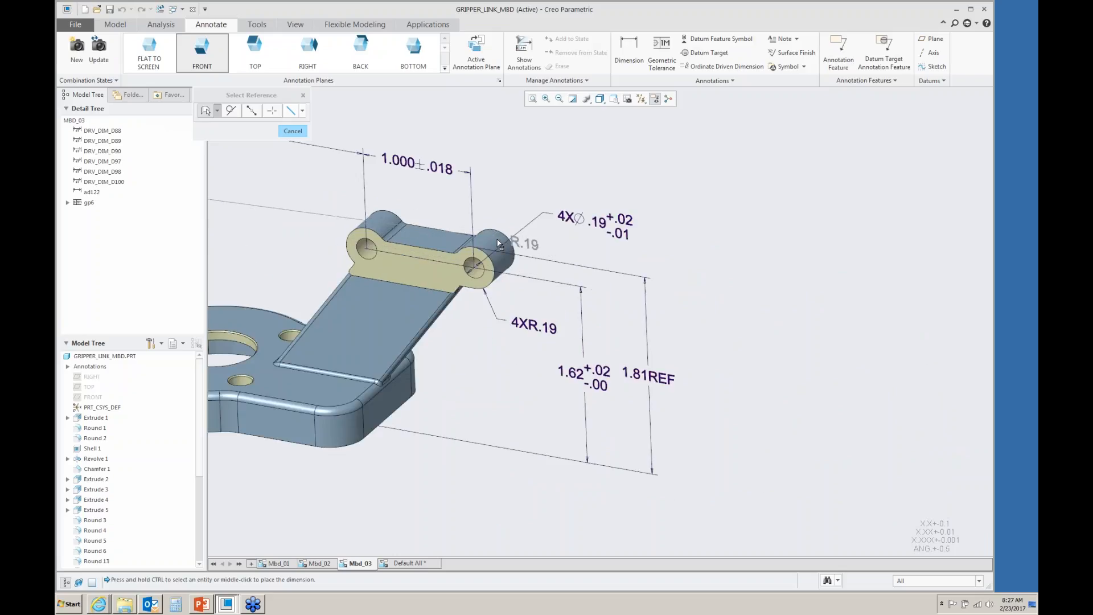
ctrl+click(498, 244)
scroll(512, 244, down, 4)
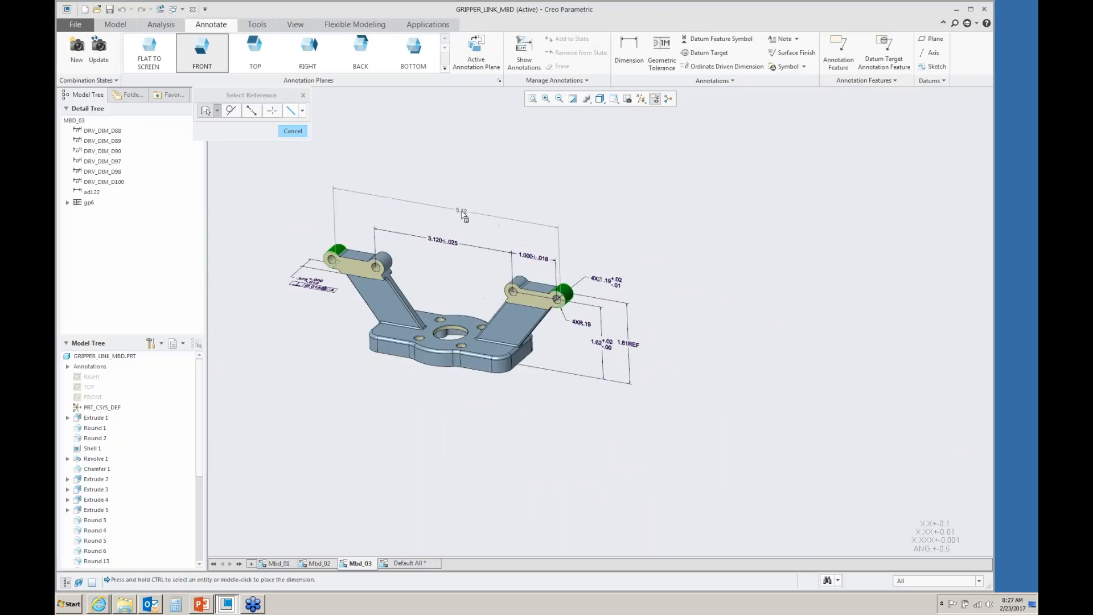
middle_click(462, 207)
- Add the suffix REF to the new overall lug-to-lug dimension
scroll(400, 191, up, 5)
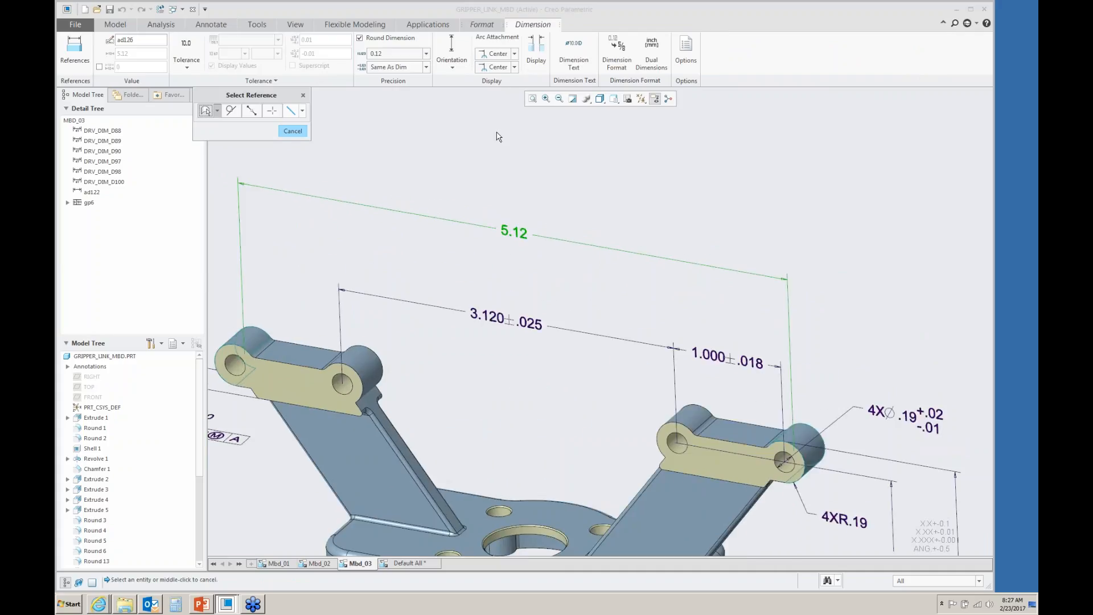
click(573, 60)
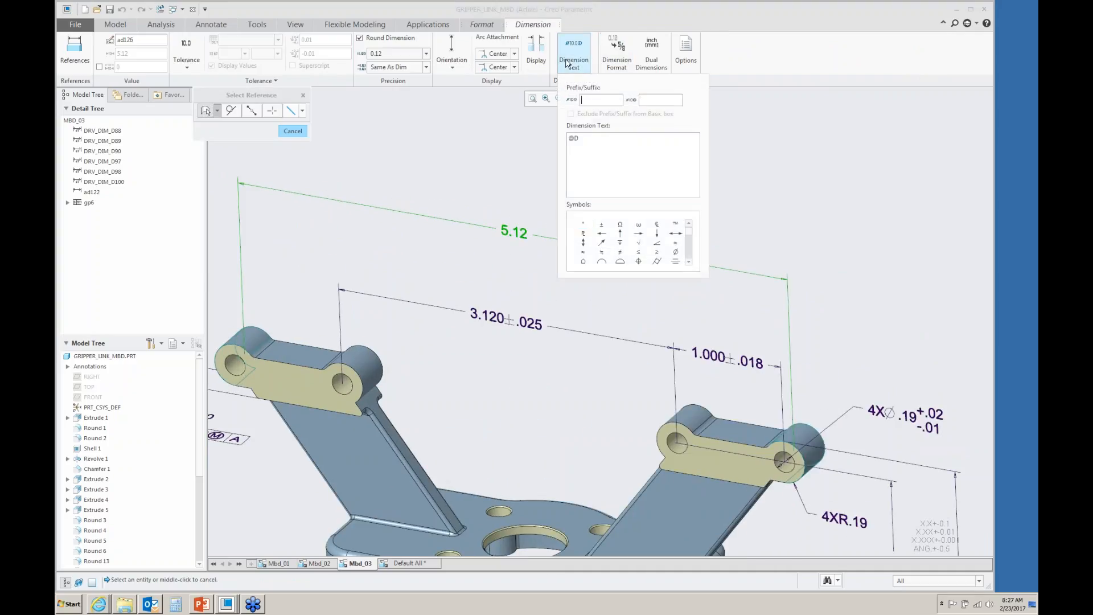
click(649, 103)
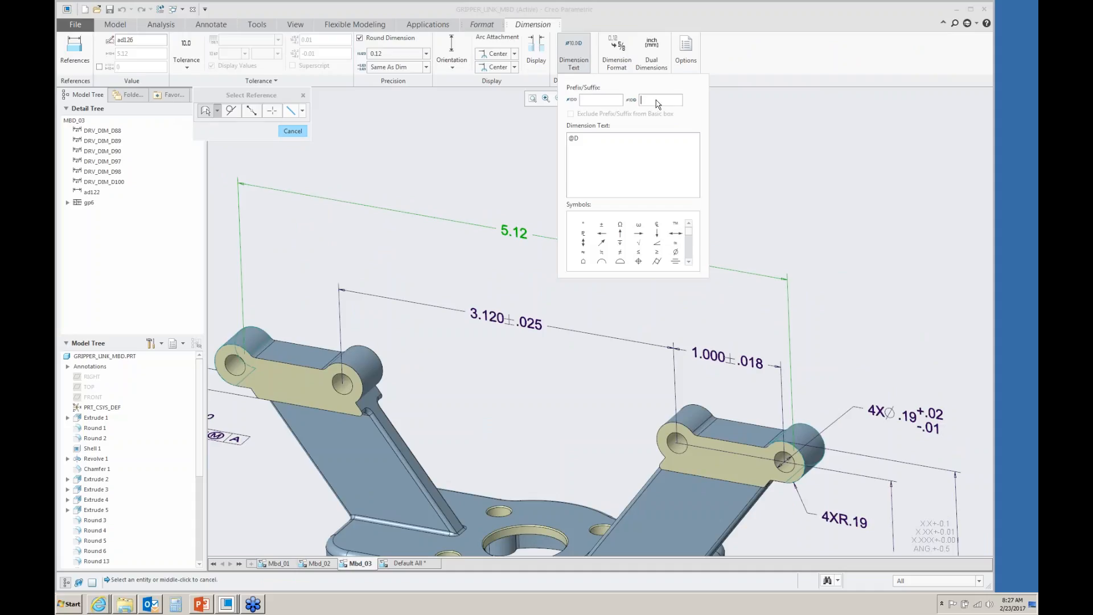
text(REF)
click(539, 139)
scroll(588, 168, down, 3)
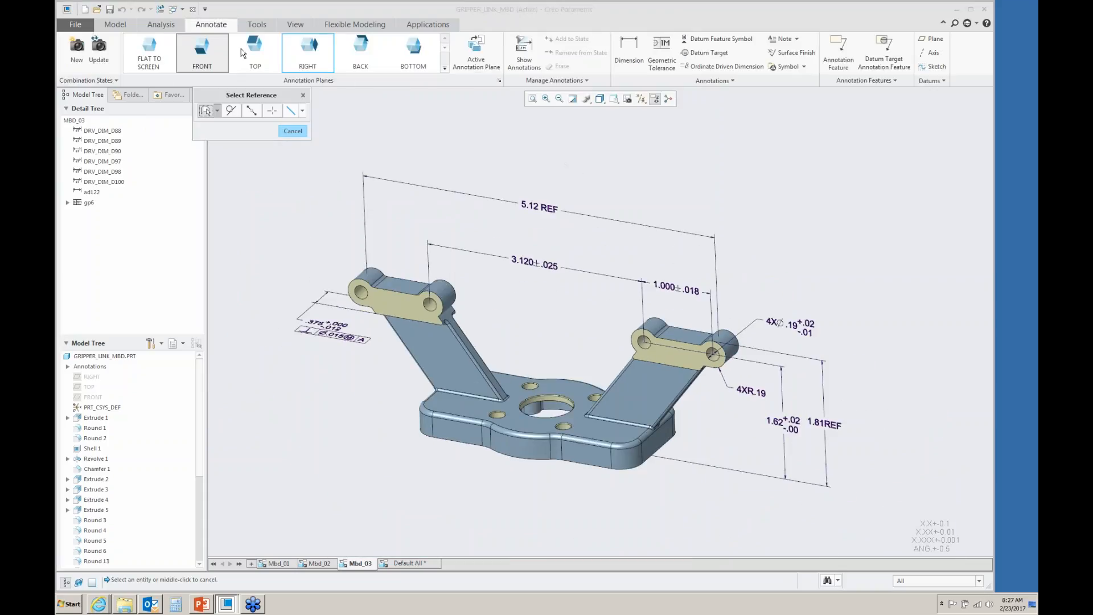
- Open camera_bracket_mbd.prt and activate its Mbd_1 combination state
click(96, 11)
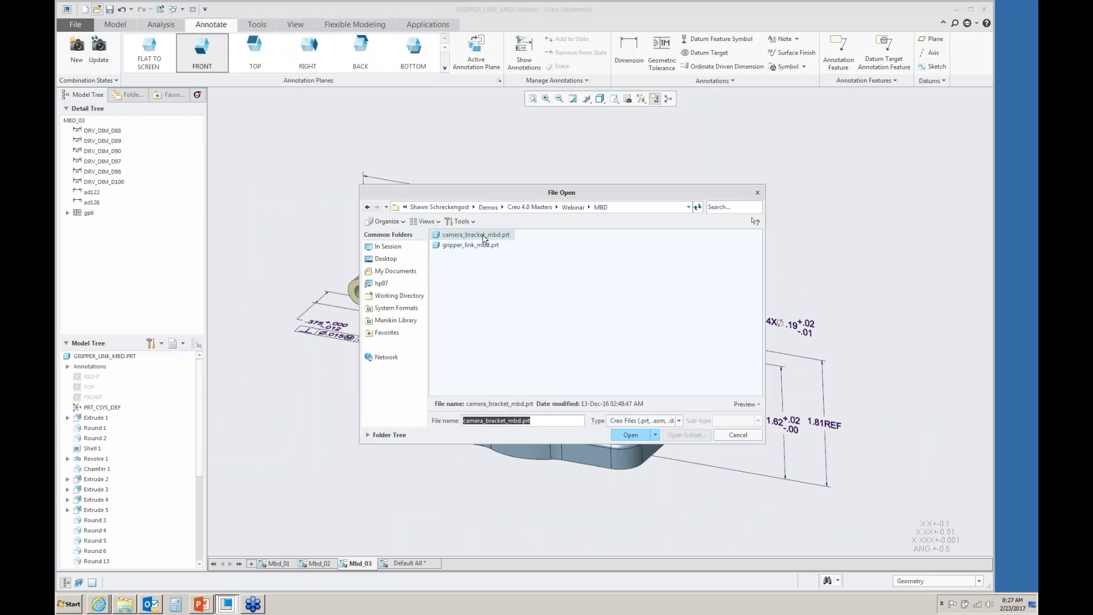
click(631, 436)
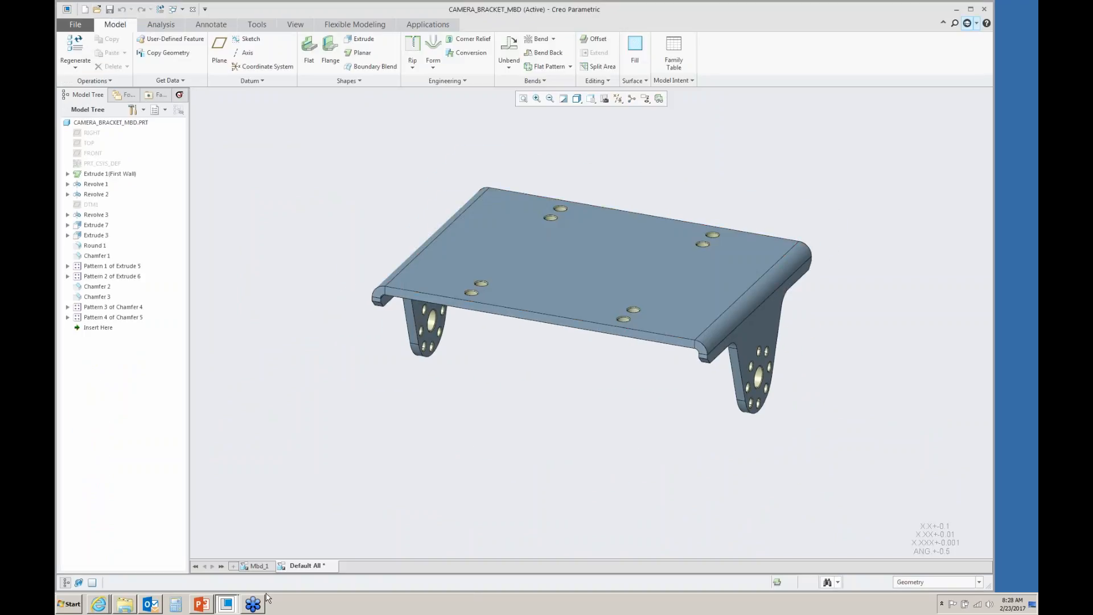
click(259, 566)
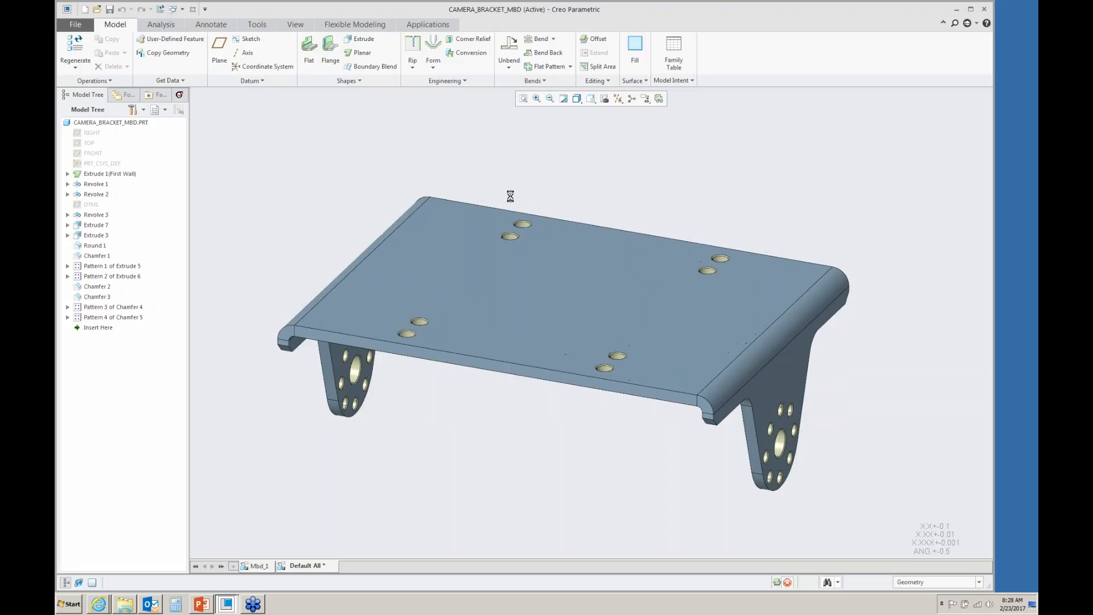
- Start the GD&T Advisor and add the bracket's top planar surface as a tolerance feature
click(427, 26)
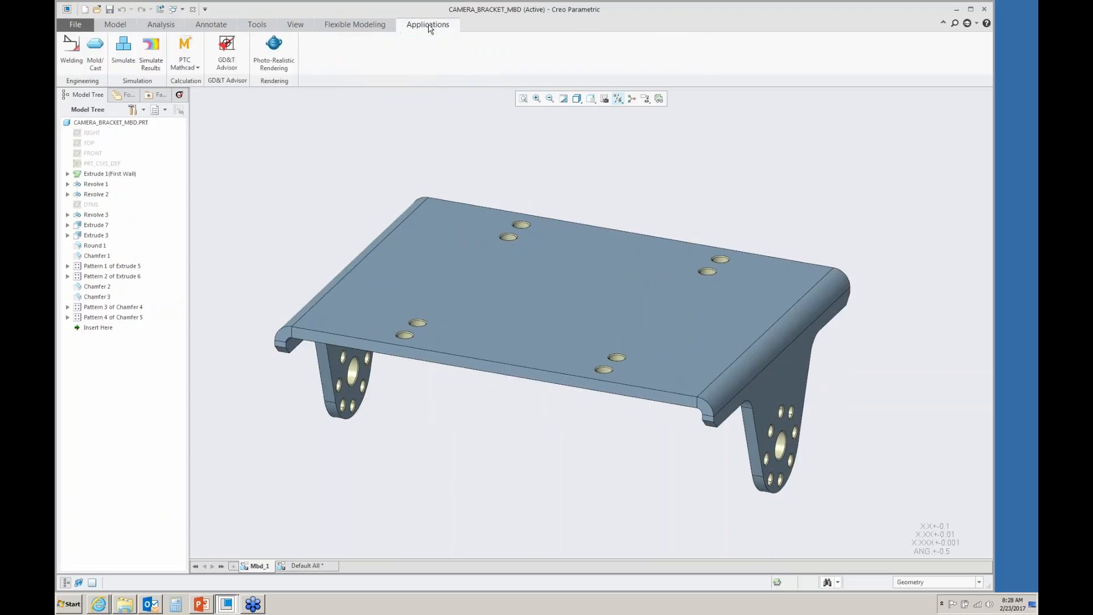
click(233, 53)
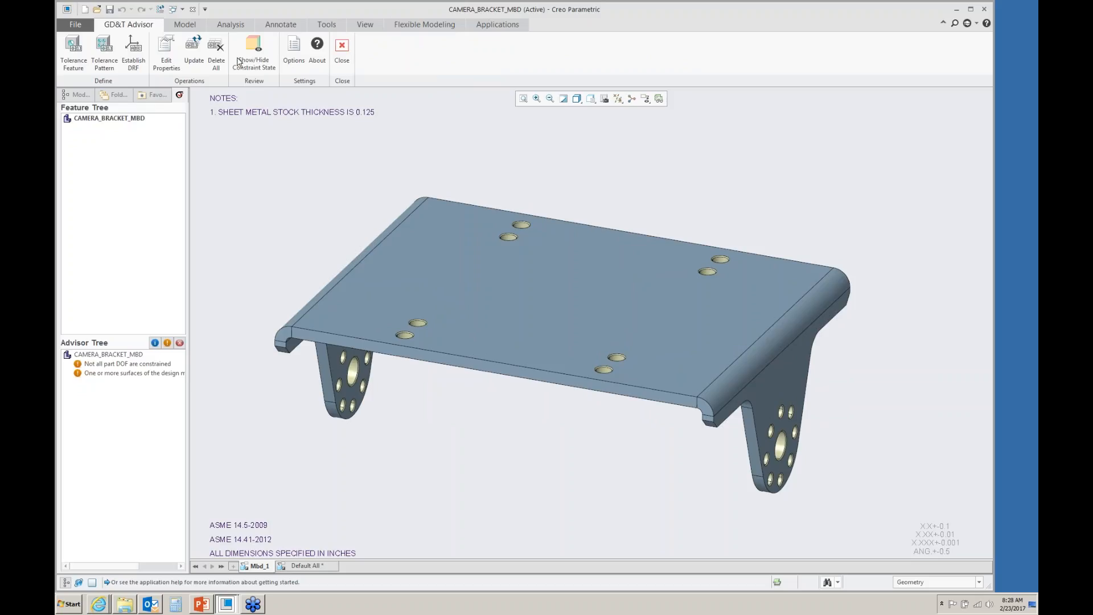
click(74, 56)
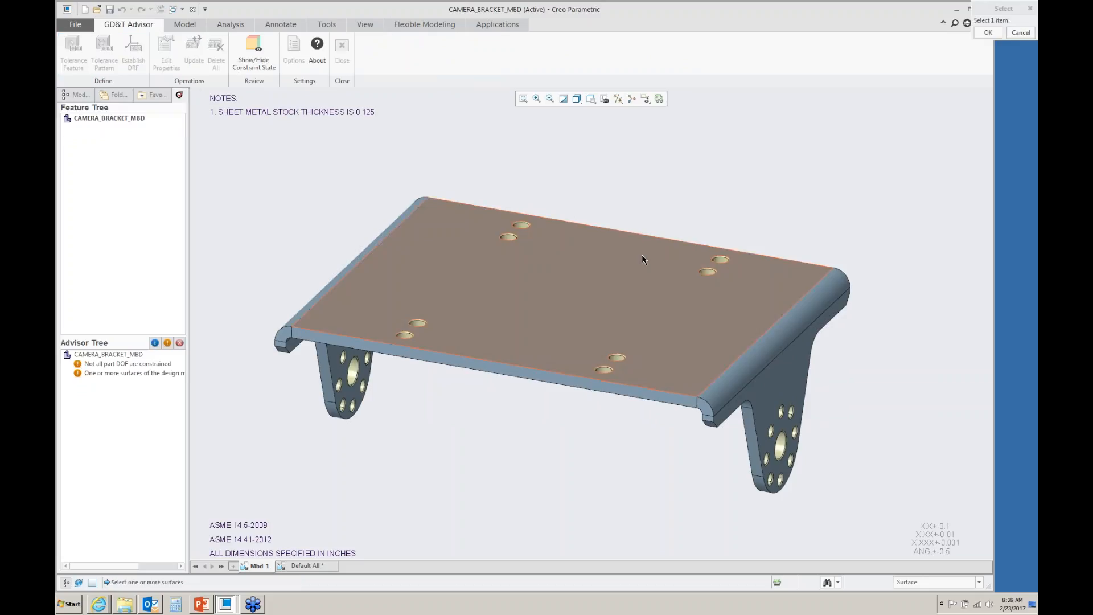
click(624, 259)
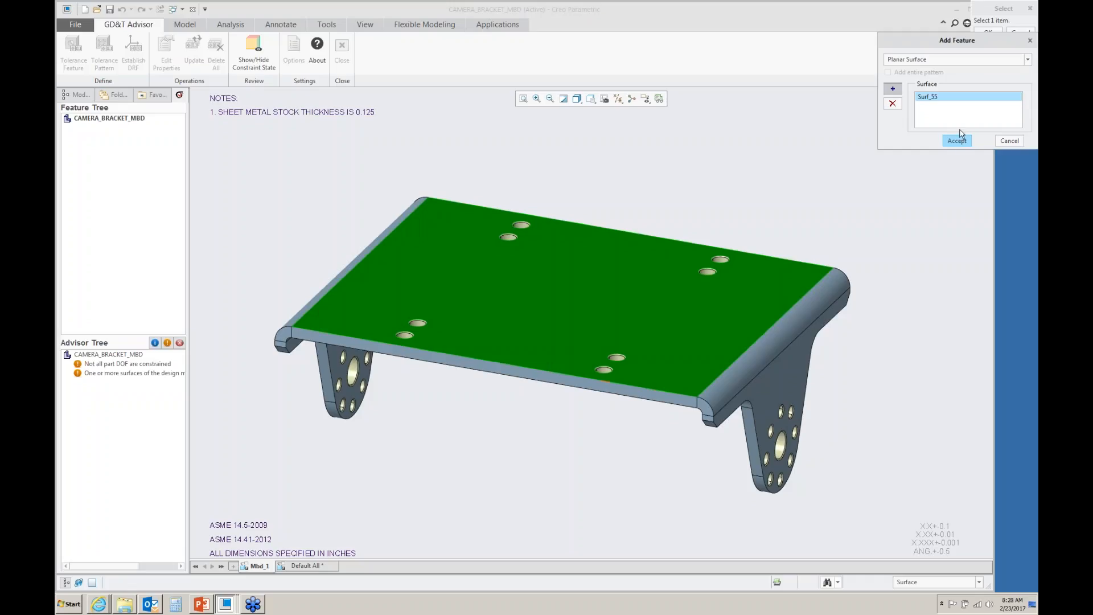
click(960, 142)
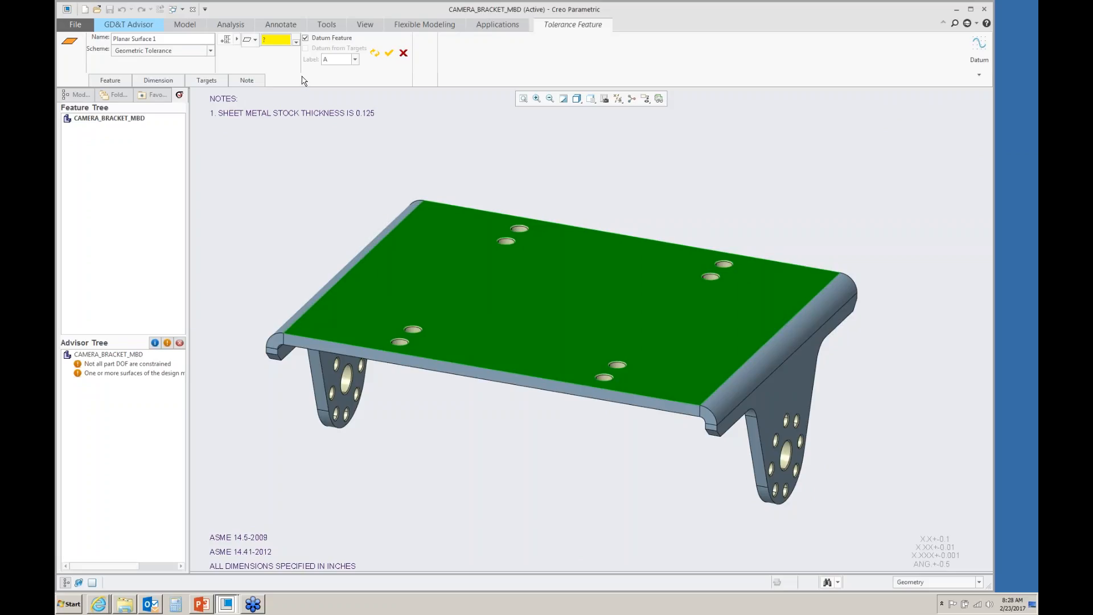
- Give the top surface a flatness tolerance of .003 as datum feature A and accept it
click(256, 40)
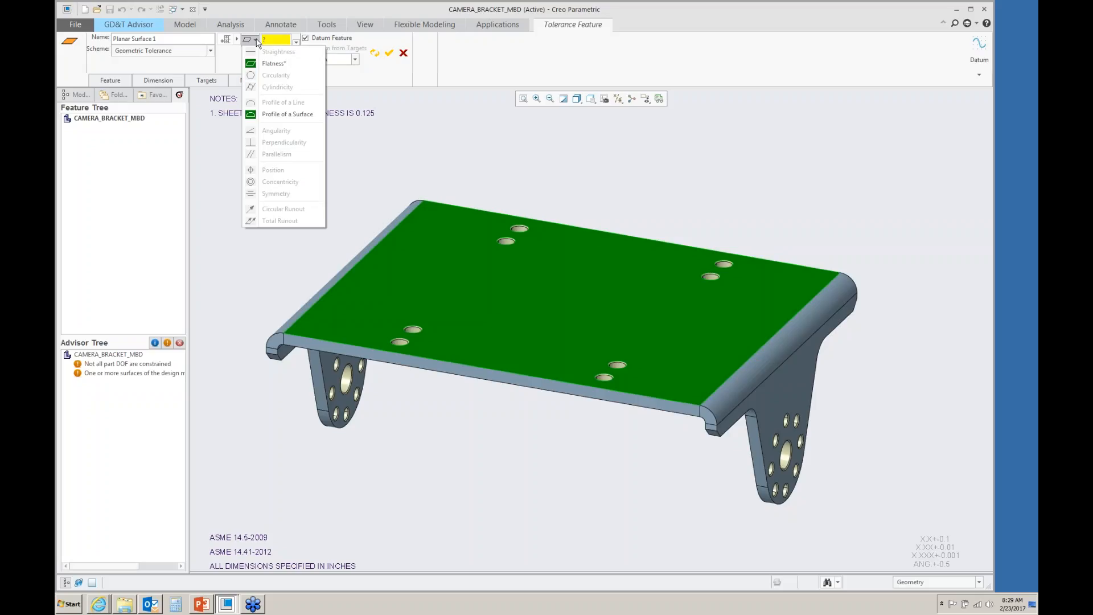
click(257, 42)
click(280, 41)
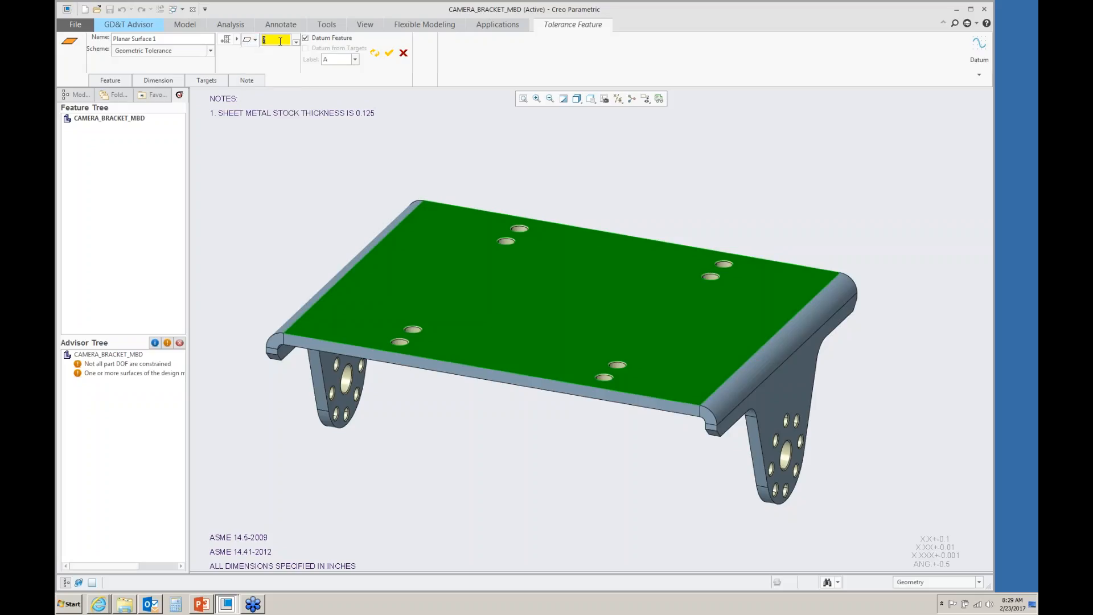
key(BackSpace)
text(.003)
key(Return)
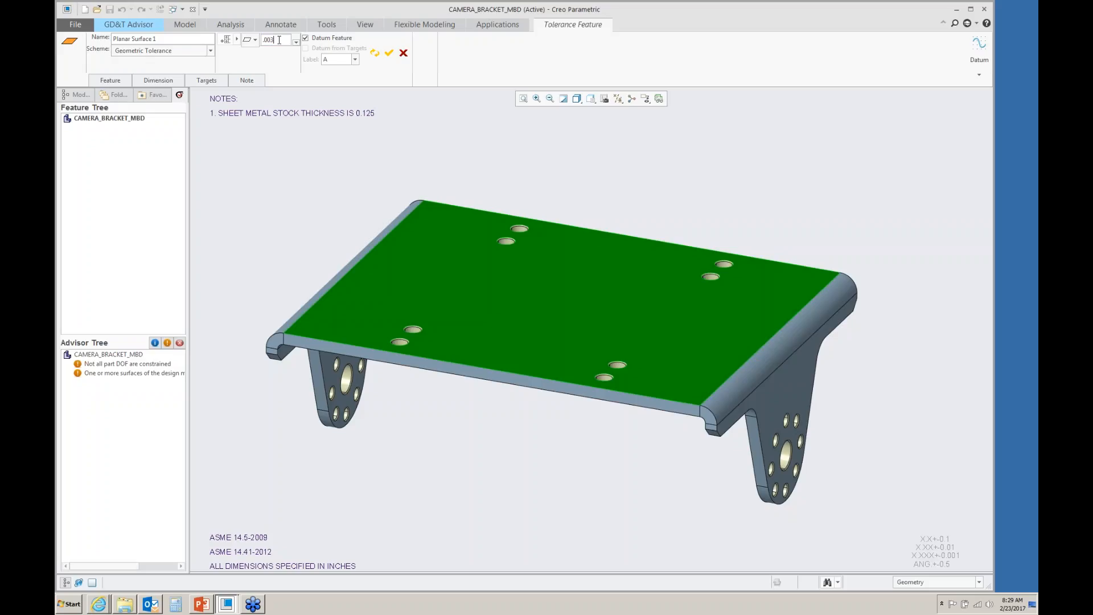
click(389, 54)
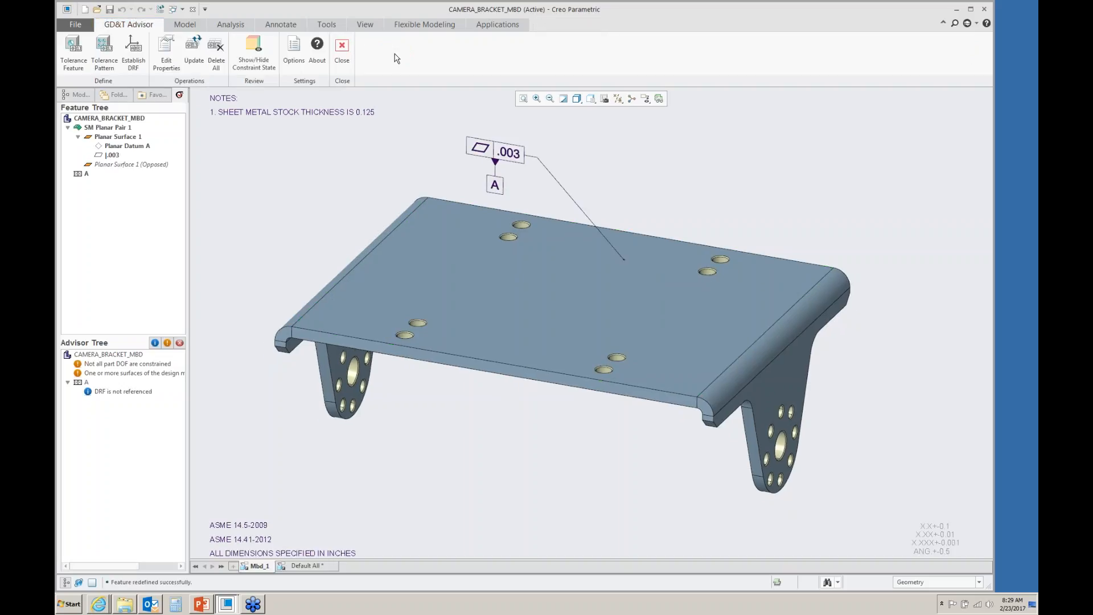
- Add one of the holes in the top surface as a new tolerance feature
click(77, 54)
scroll(755, 254, up, 5)
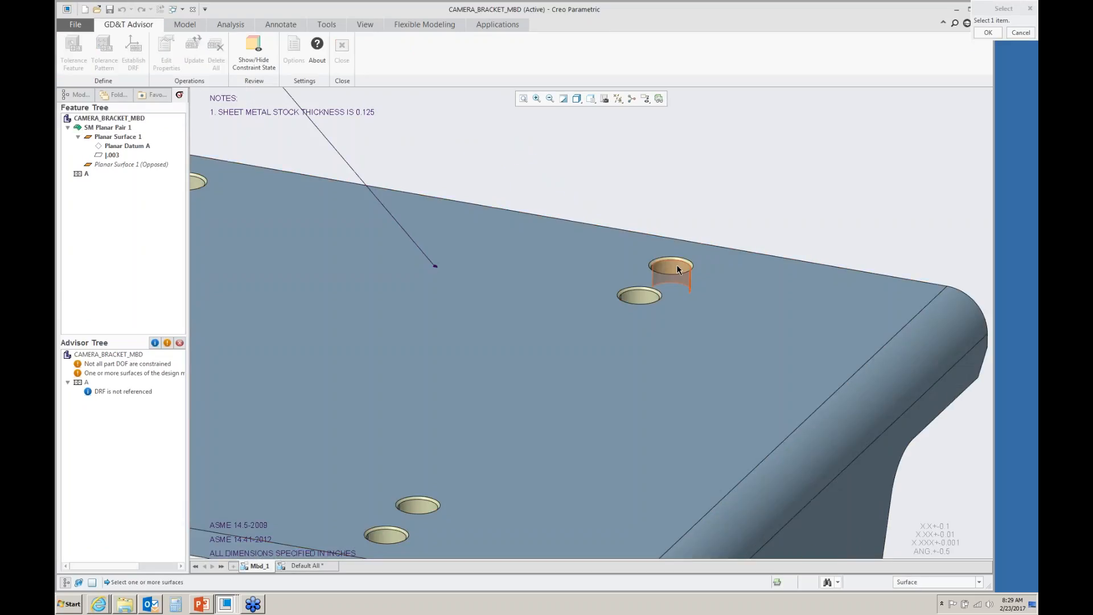
click(672, 265)
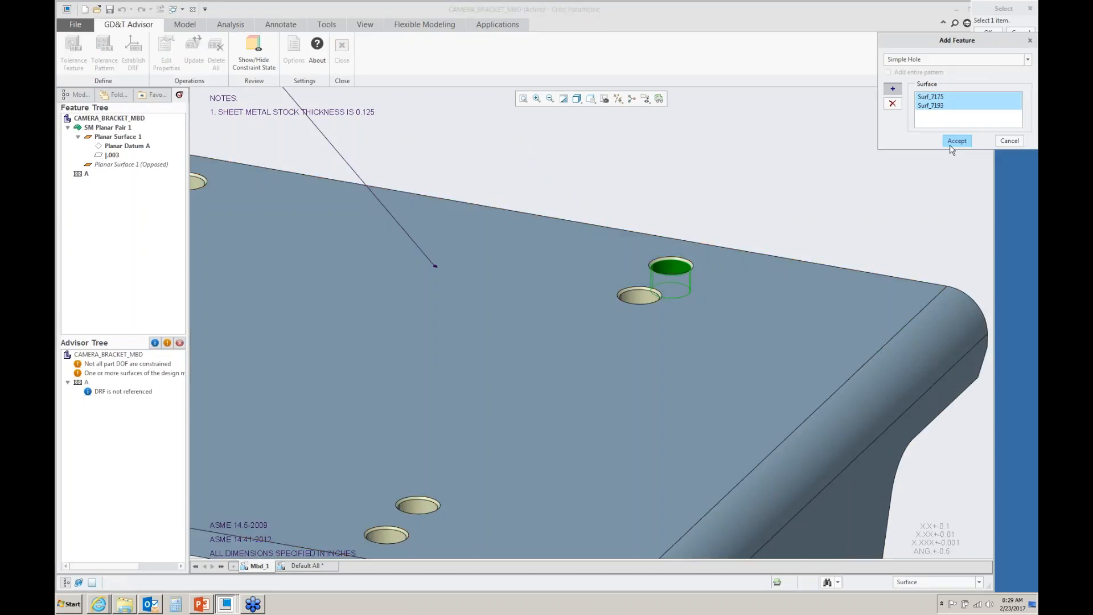
click(955, 142)
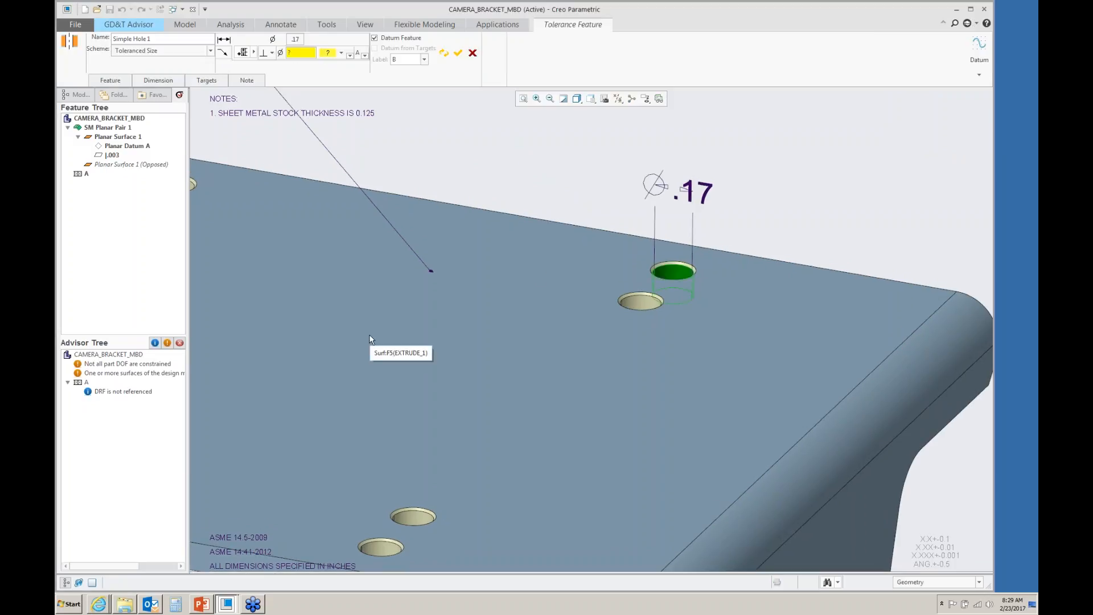
- Set the hole's size tolerance to plus/minus with +.002 and -.000
click(295, 39)
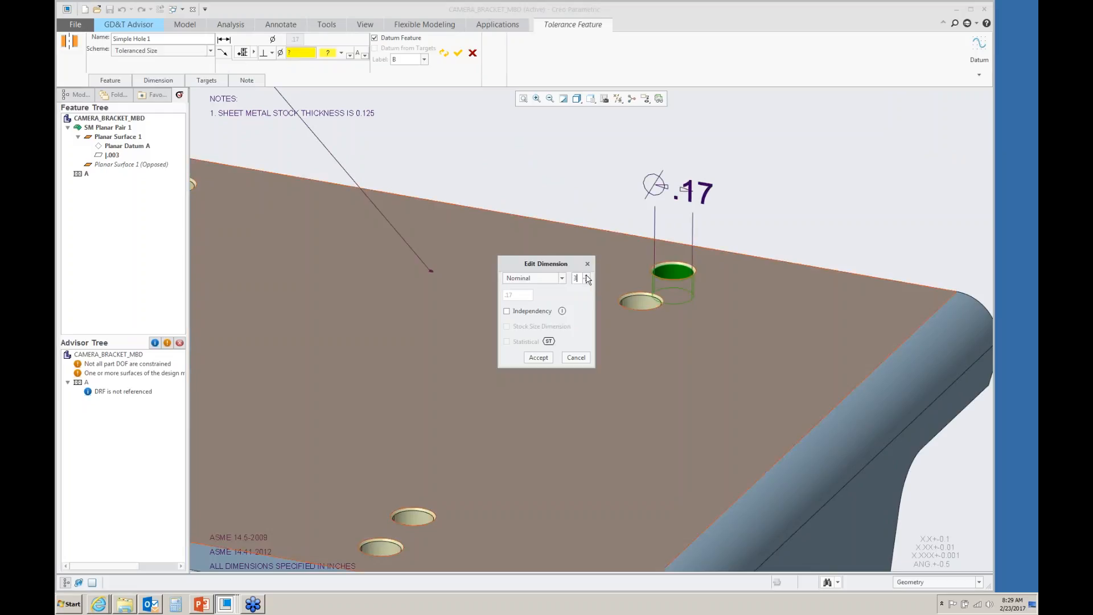
click(562, 278)
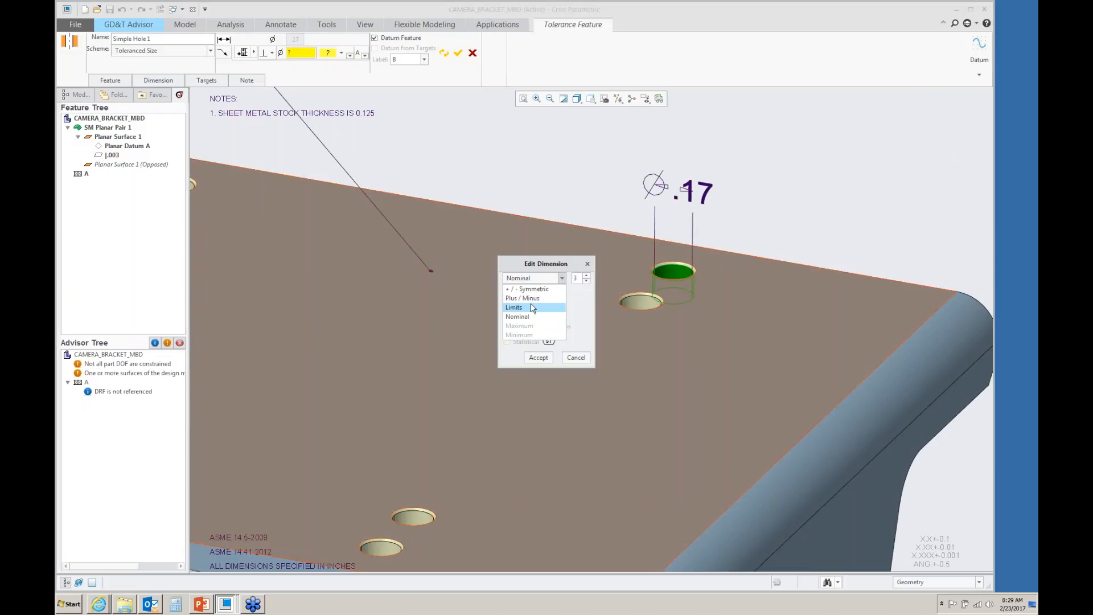
click(529, 298)
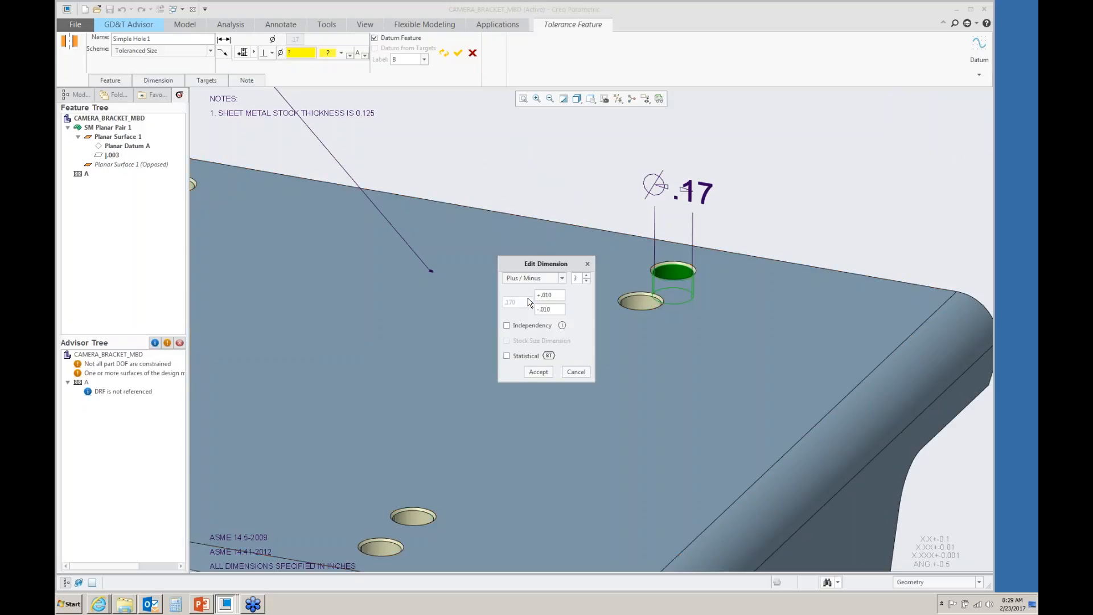
drag(552, 295, 548, 295)
text(02)
drag(545, 309, 551, 309)
text(00)
click(539, 375)
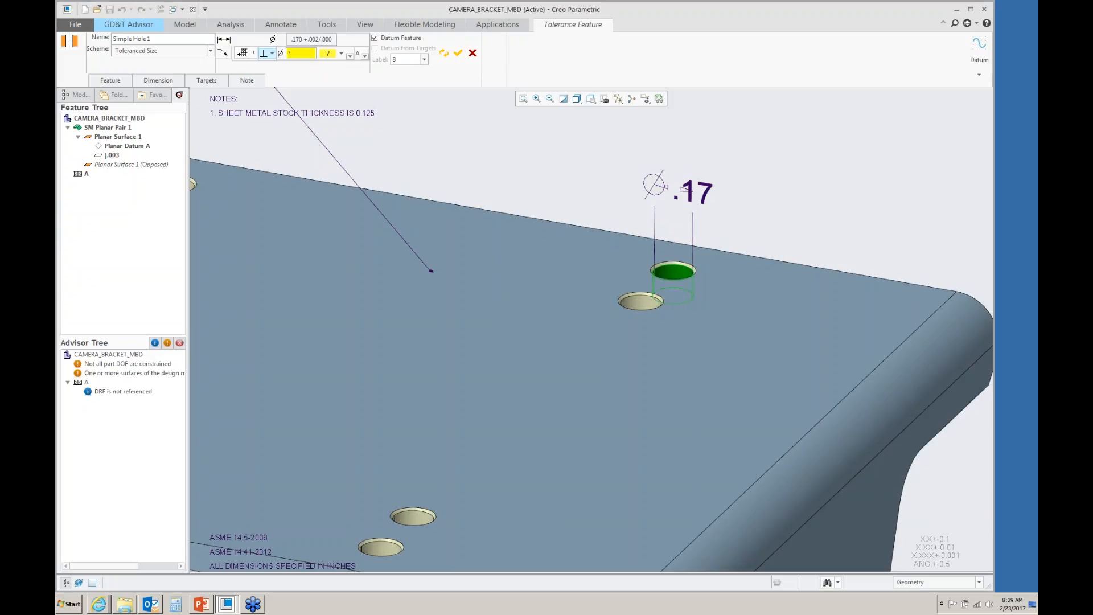
- Choose the geometric characteristic for the hole's tolerance frame
click(272, 55)
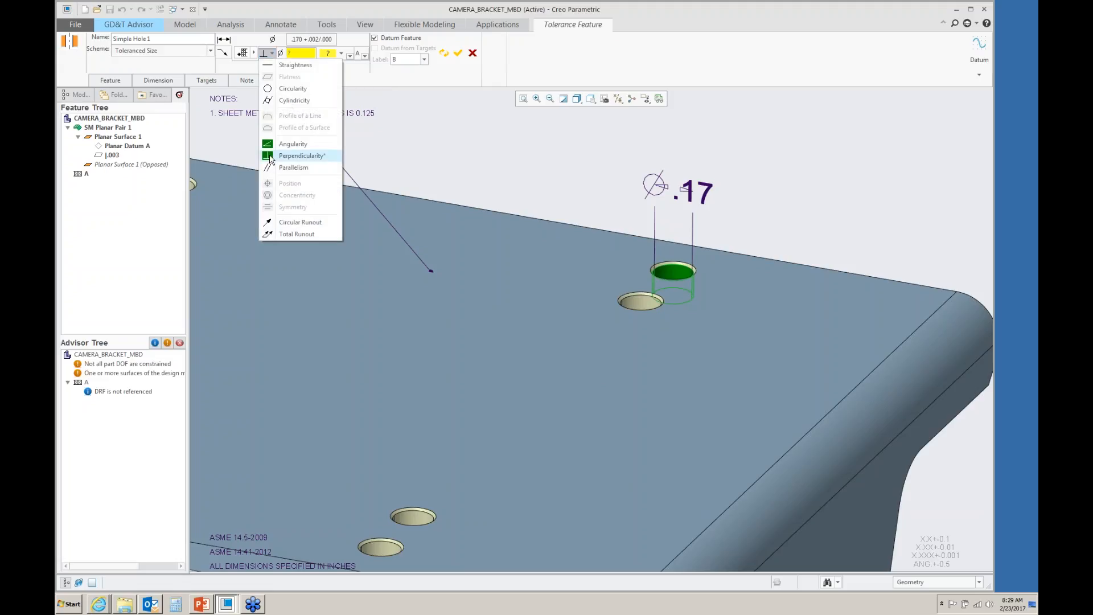
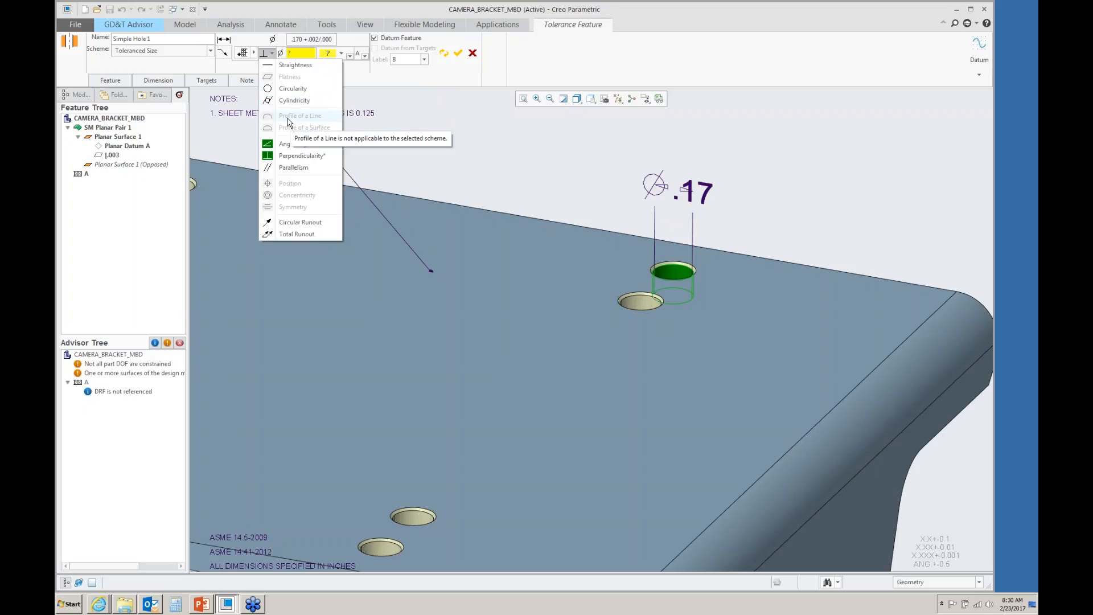
- Give the small hole a perpendicularity tolerance of .002 RFS and accept the tolerance feature
click(275, 156)
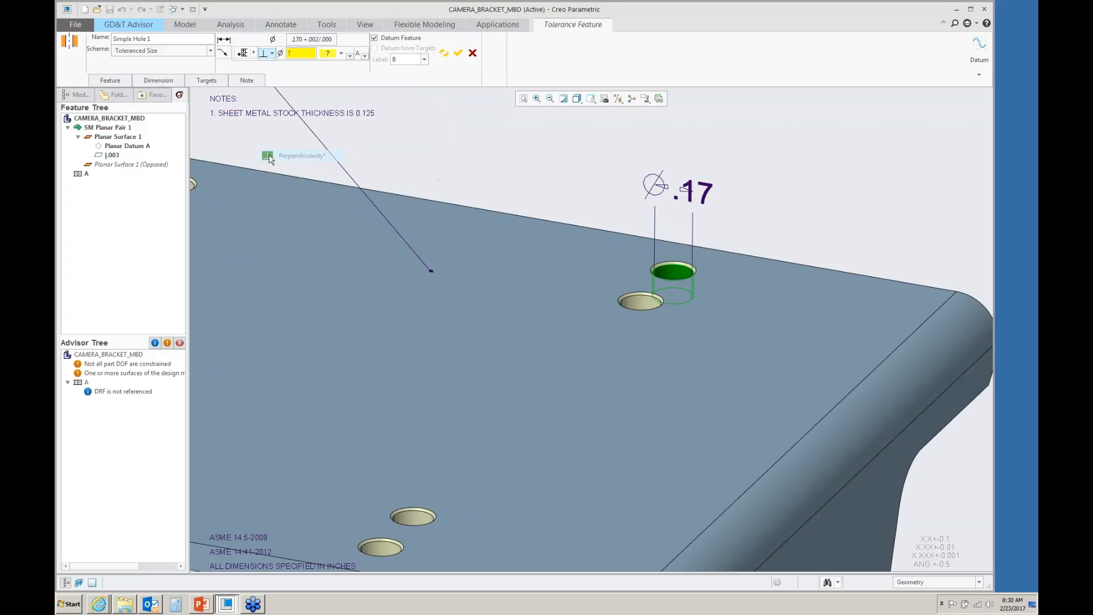
click(299, 53)
text(.002)
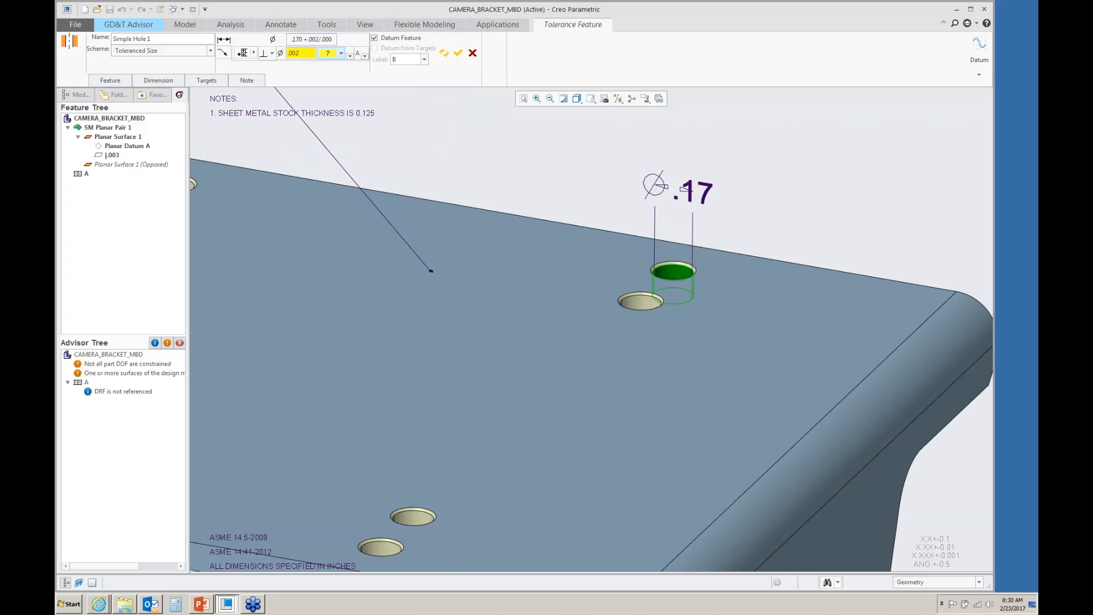
click(341, 53)
click(331, 66)
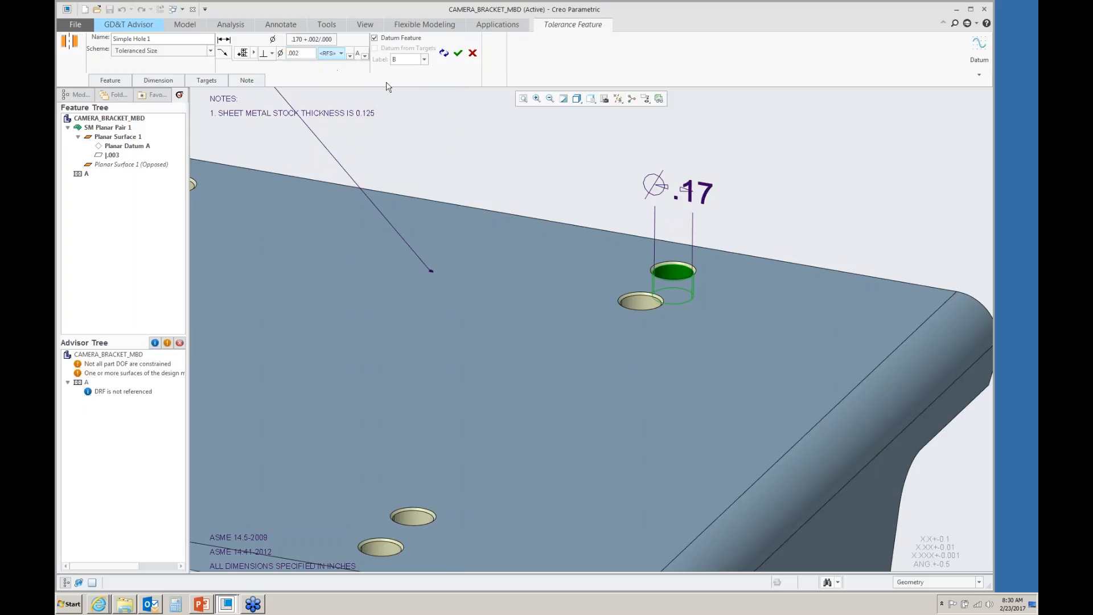
click(458, 54)
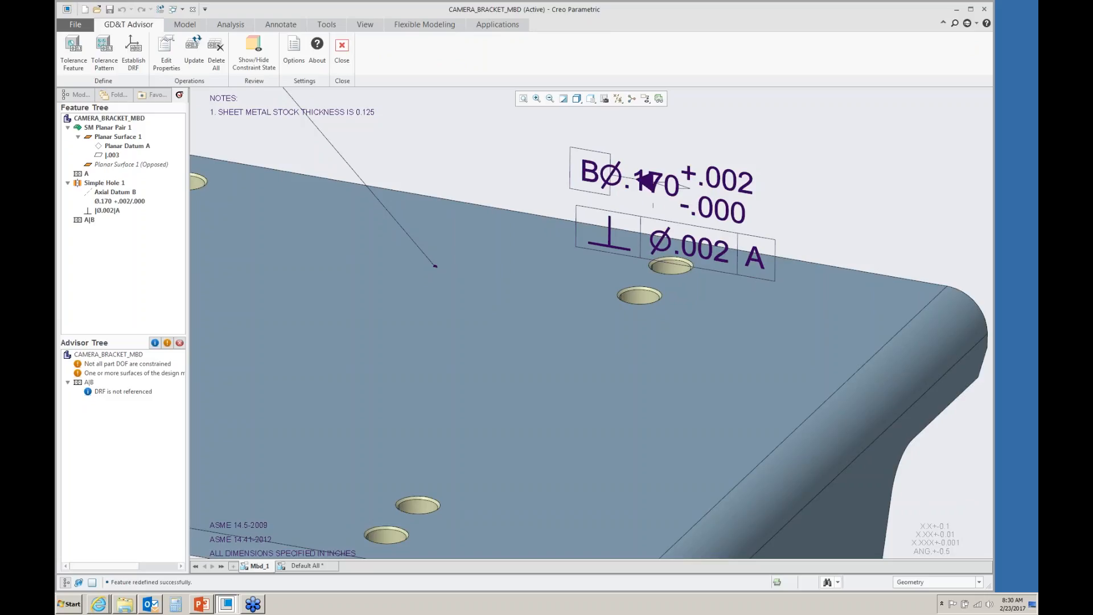
- Add the left-aligned note "8 HOLES" below the hole's perpendicularity tolerance frame
click(667, 238)
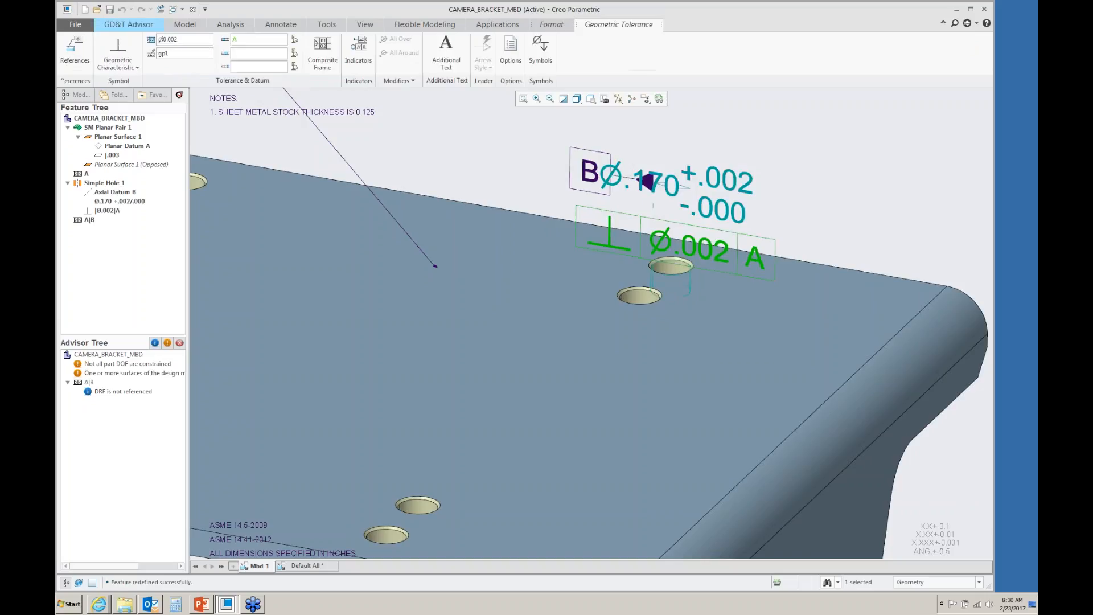
click(446, 52)
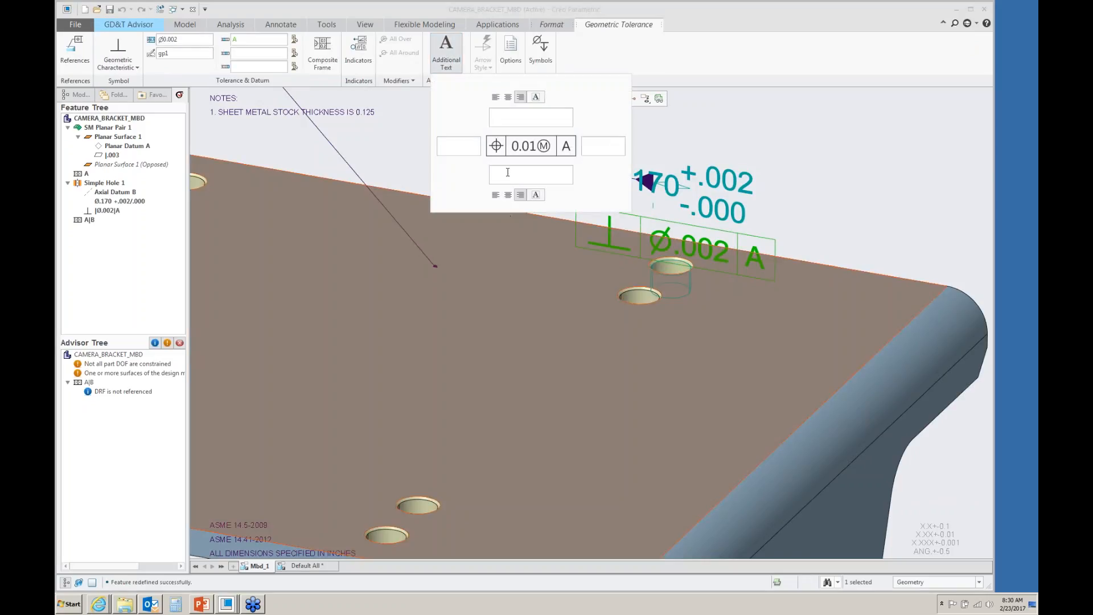
text(8 HOL)
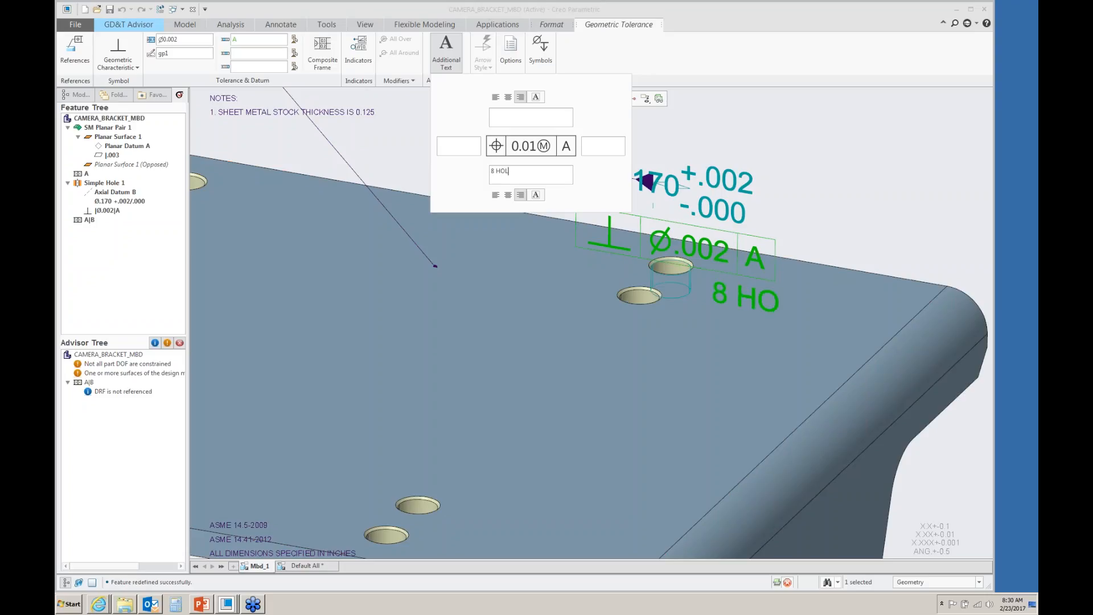
text(ES)
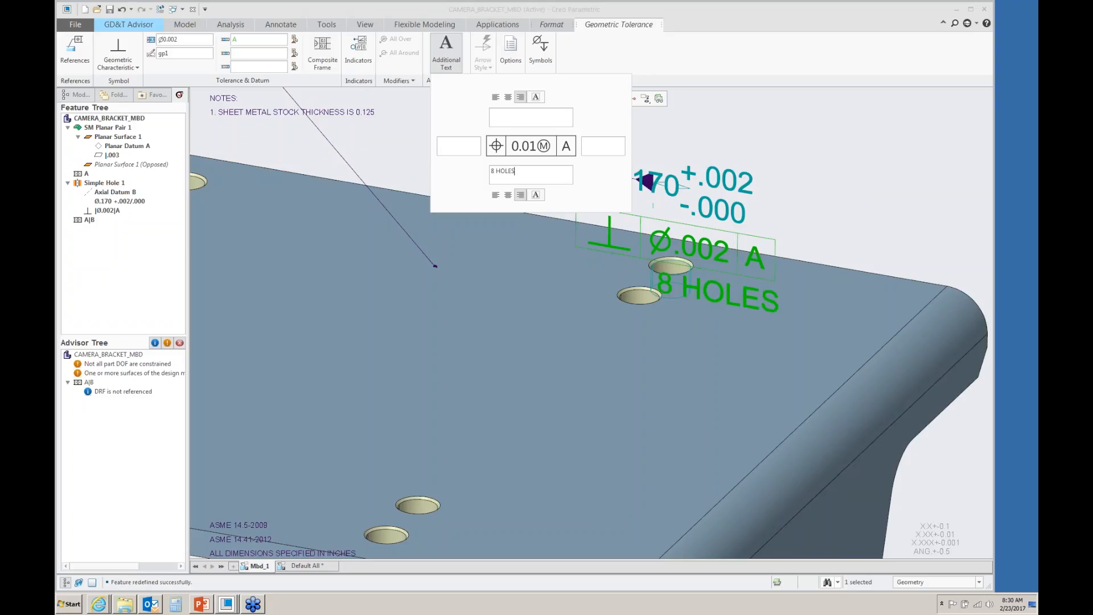
click(495, 194)
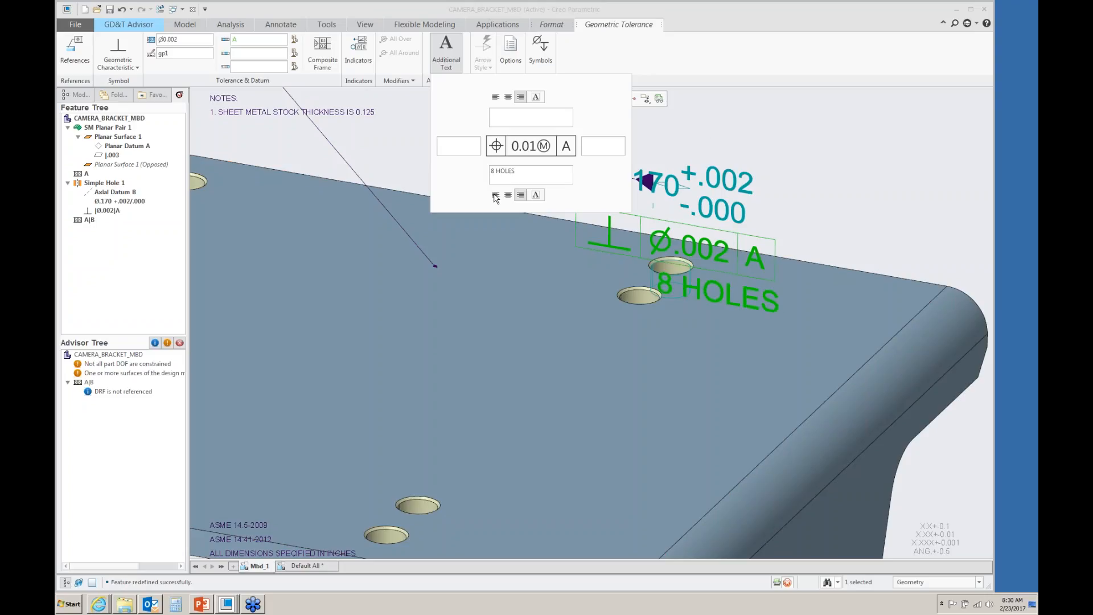
middle_click(725, 148)
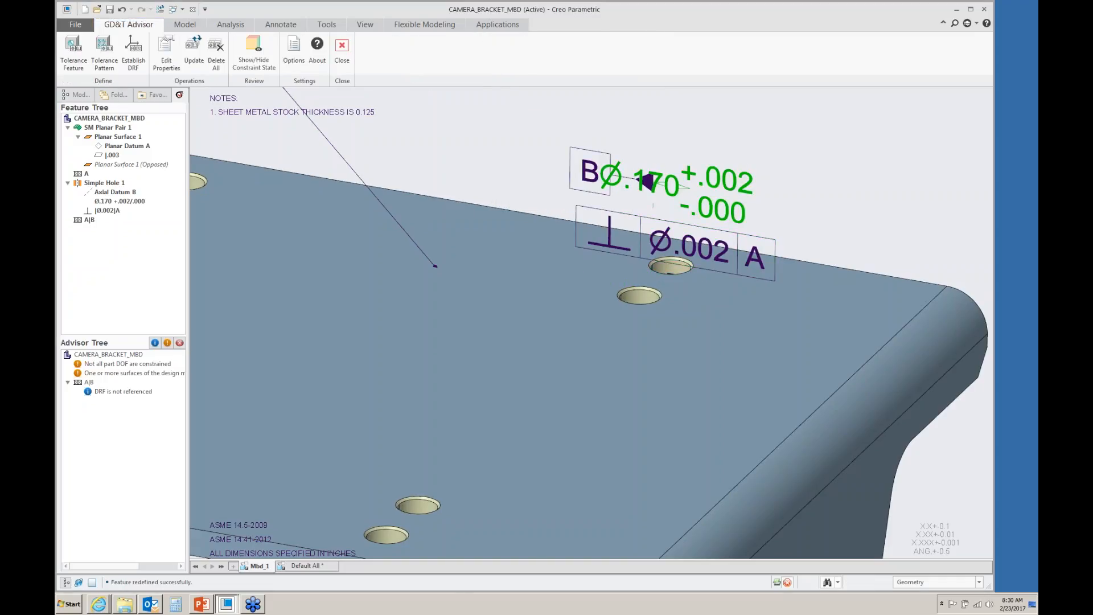
- Move the small hole's size dimension and tolerance frame to a clearer spot above the plate
drag(631, 166, 806, 121)
scroll(505, 367, up, 2)
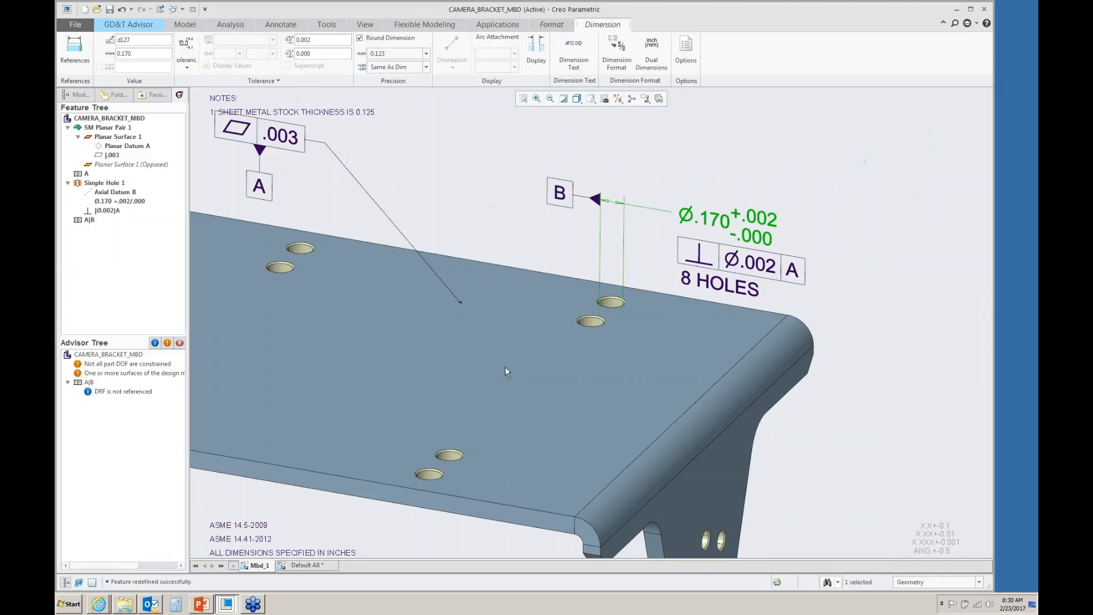
click(491, 219)
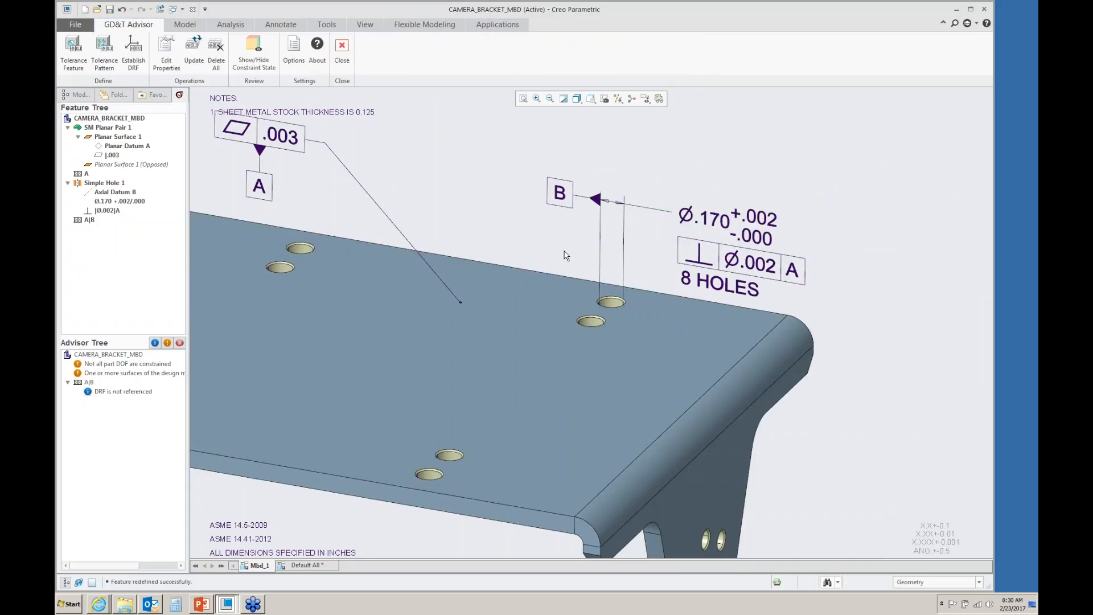
- Add the large hole in the bracket's vertical flange as a new tolerance feature
scroll(545, 242, up, 3)
scroll(666, 470, down, 5)
scroll(673, 482, down, 2)
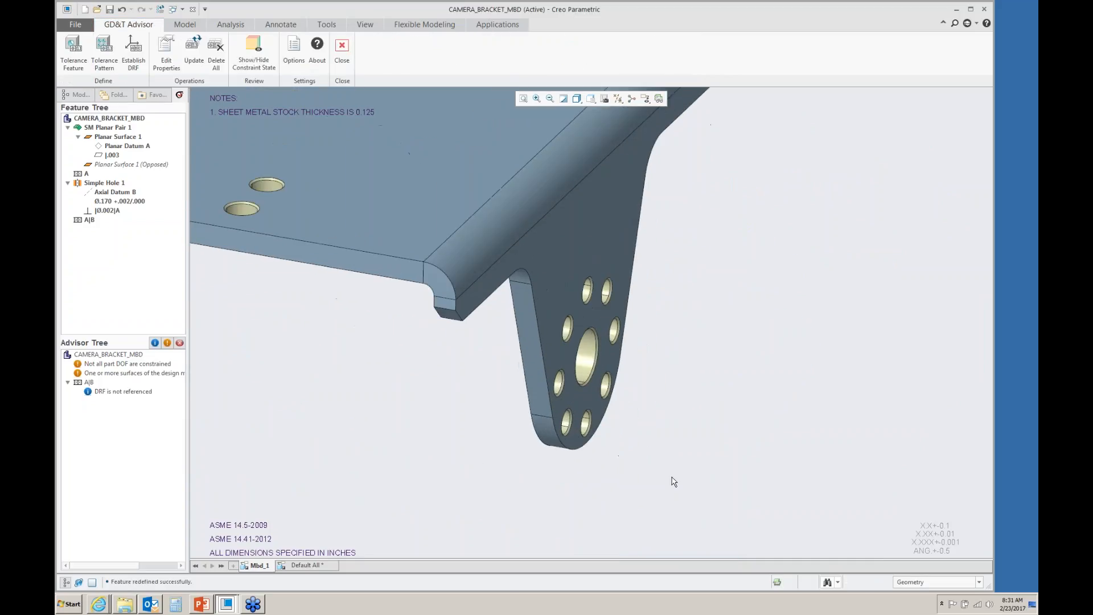
click(70, 61)
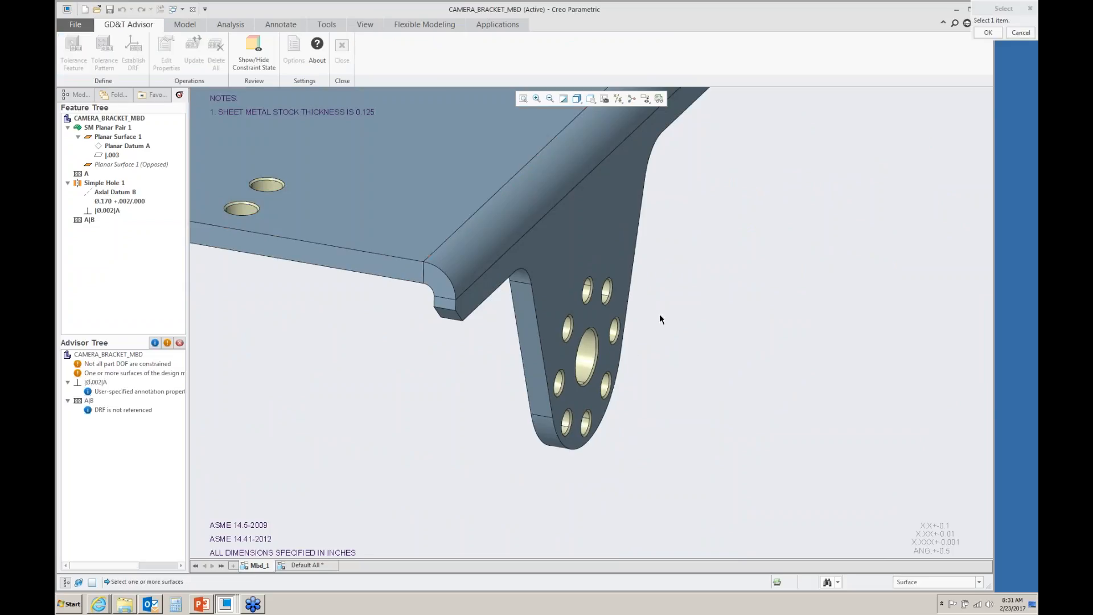
click(586, 358)
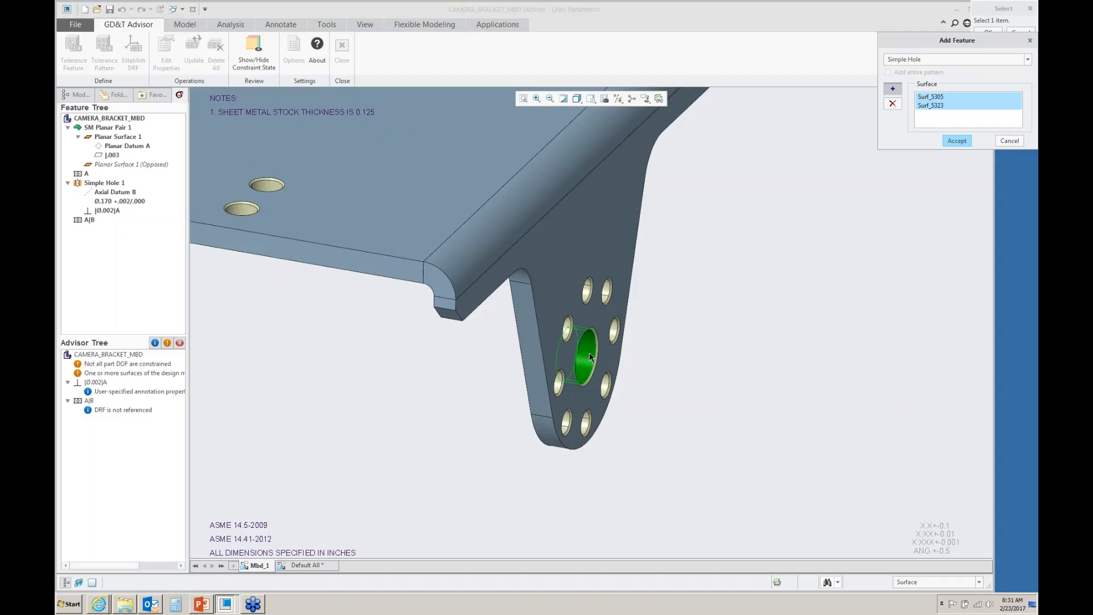
click(957, 141)
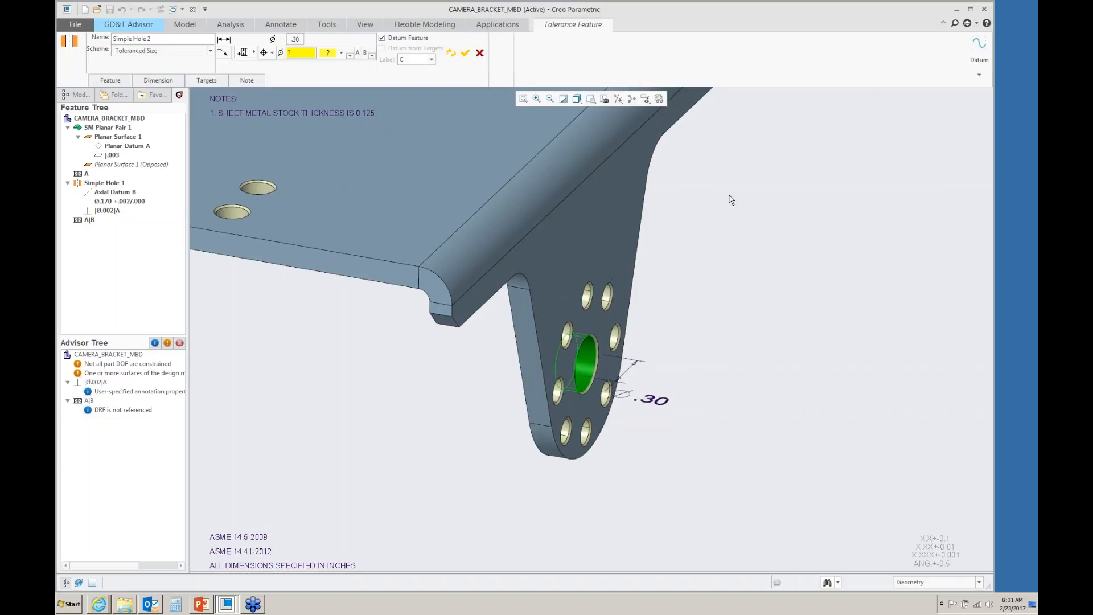
- Set the large hole's size tolerance to plus/minus with +.002 and -.000
click(296, 39)
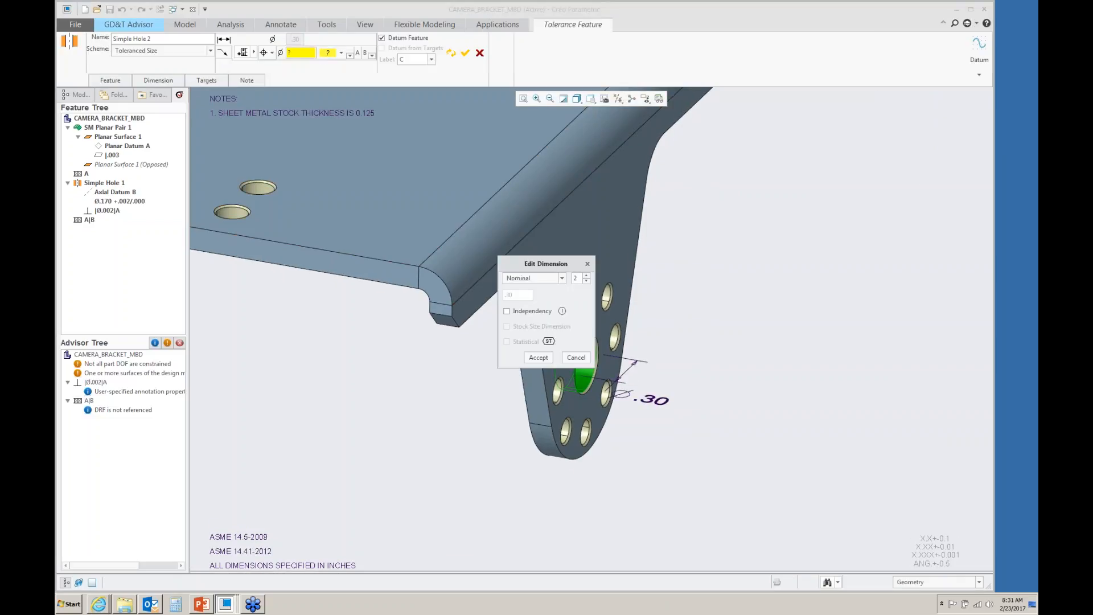
click(564, 279)
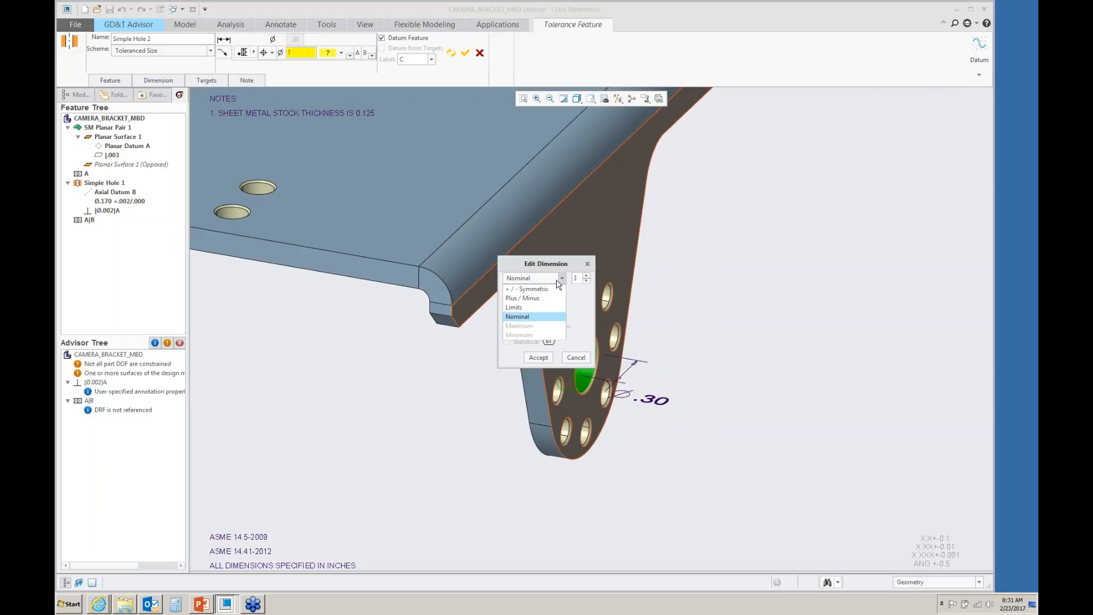
click(528, 298)
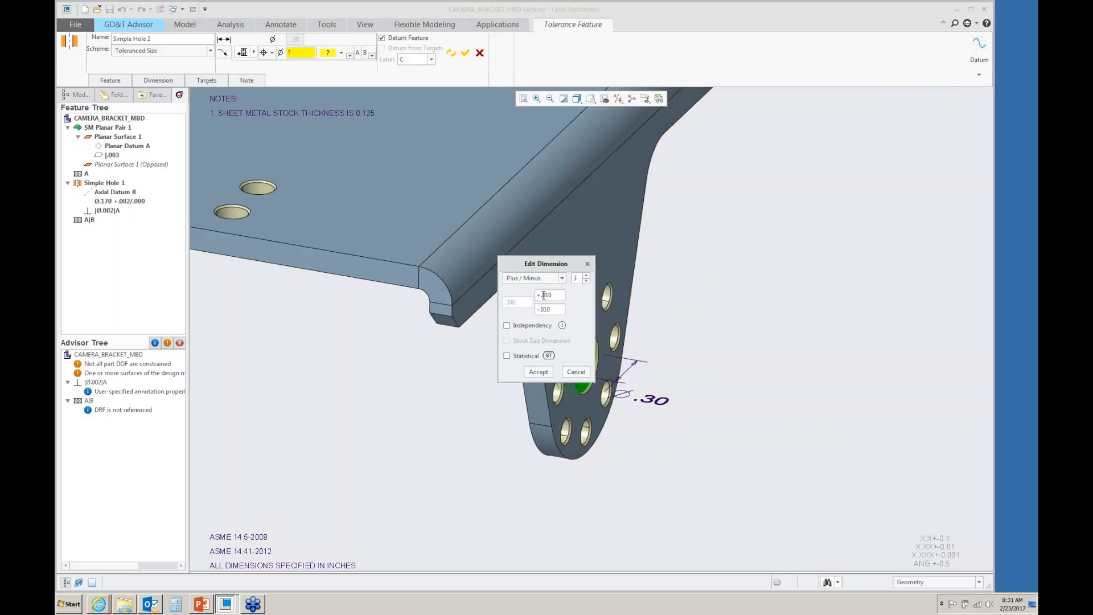
text(00)
click(538, 372)
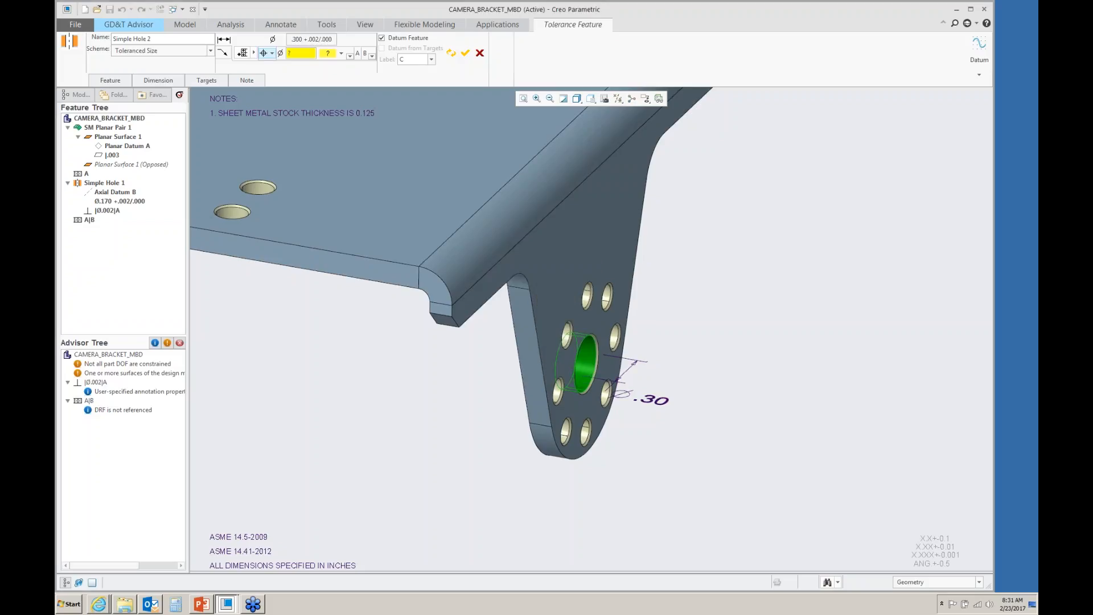
- Set the large hole's position tolerance to .002 at maximum material condition
click(301, 52)
click(340, 53)
click(333, 71)
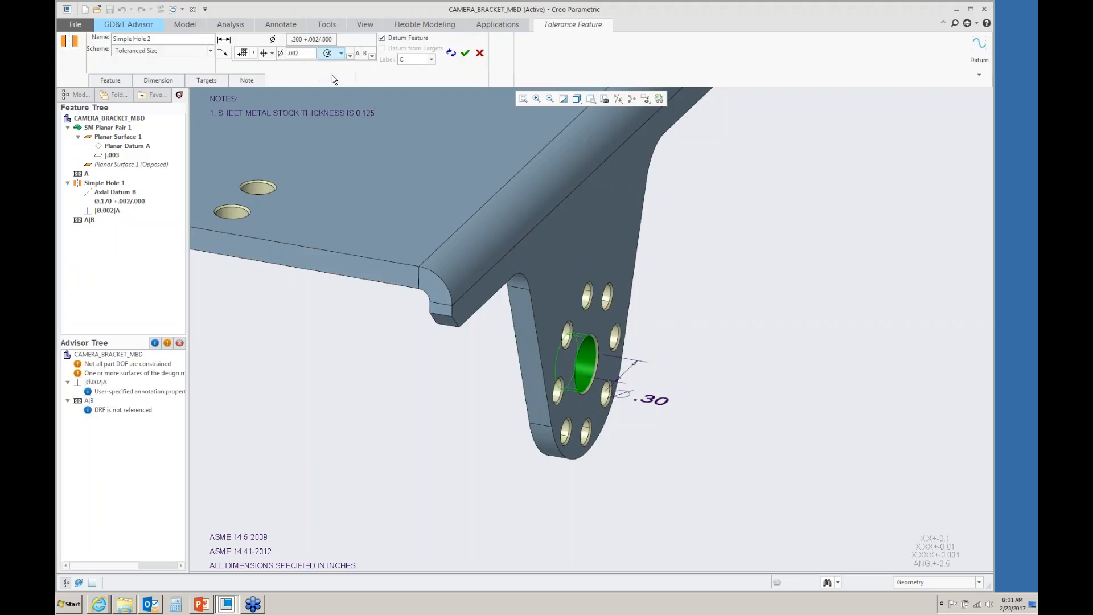
- Add a second parallelism frame of .002 RFS to the large hole and accept the feature
click(244, 54)
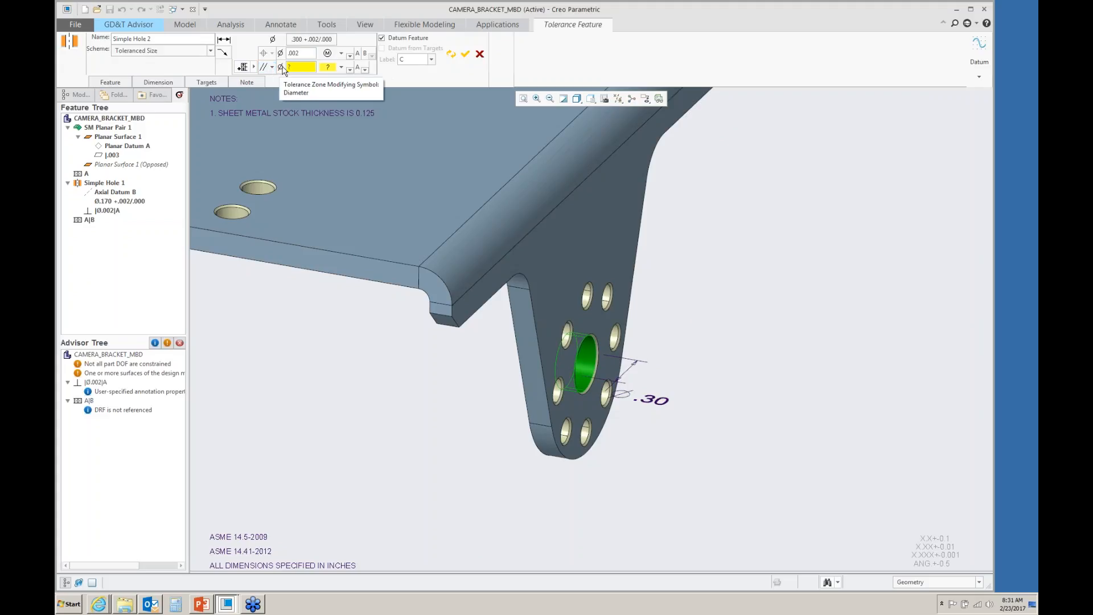
click(300, 66)
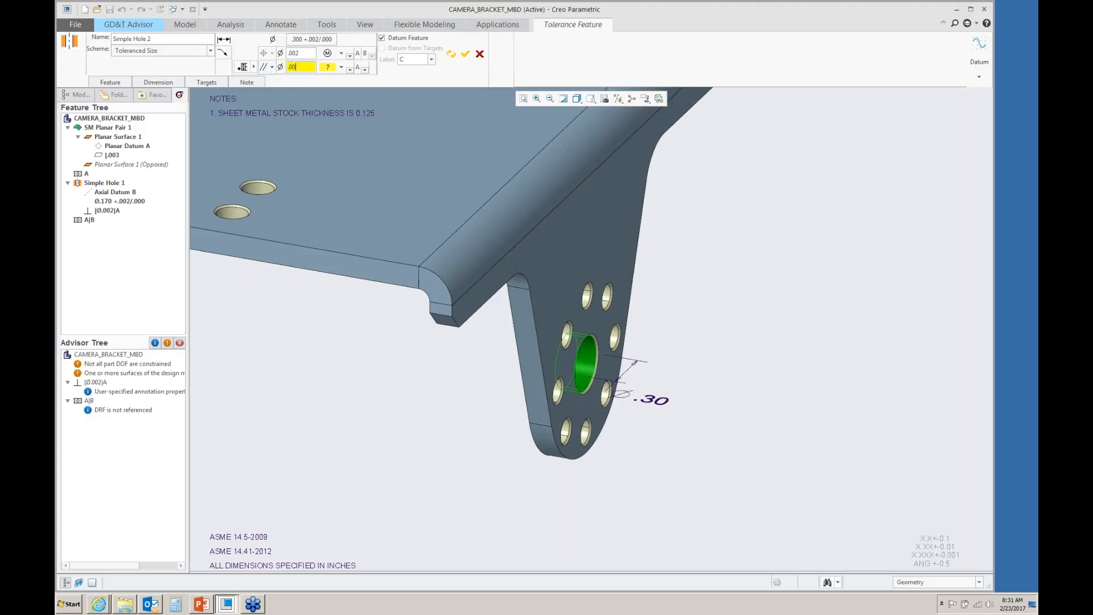
click(341, 68)
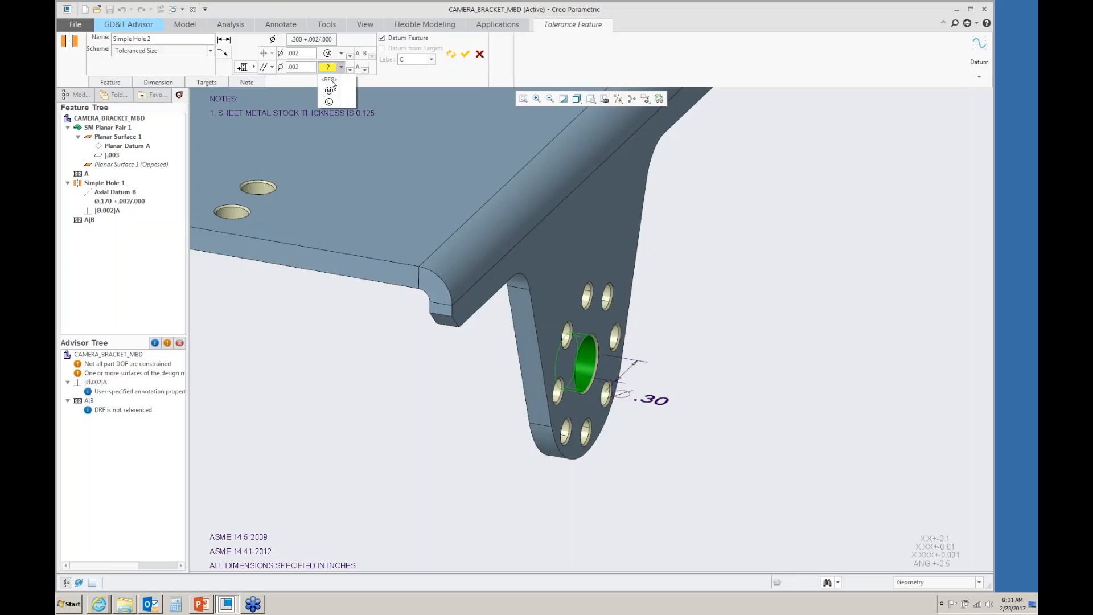
click(329, 80)
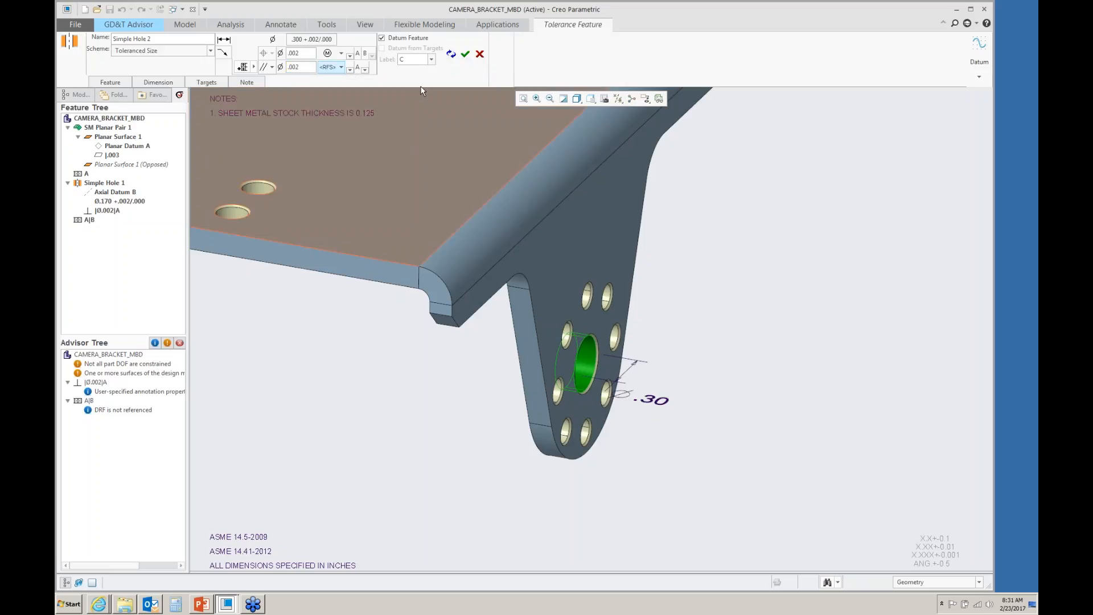
click(465, 55)
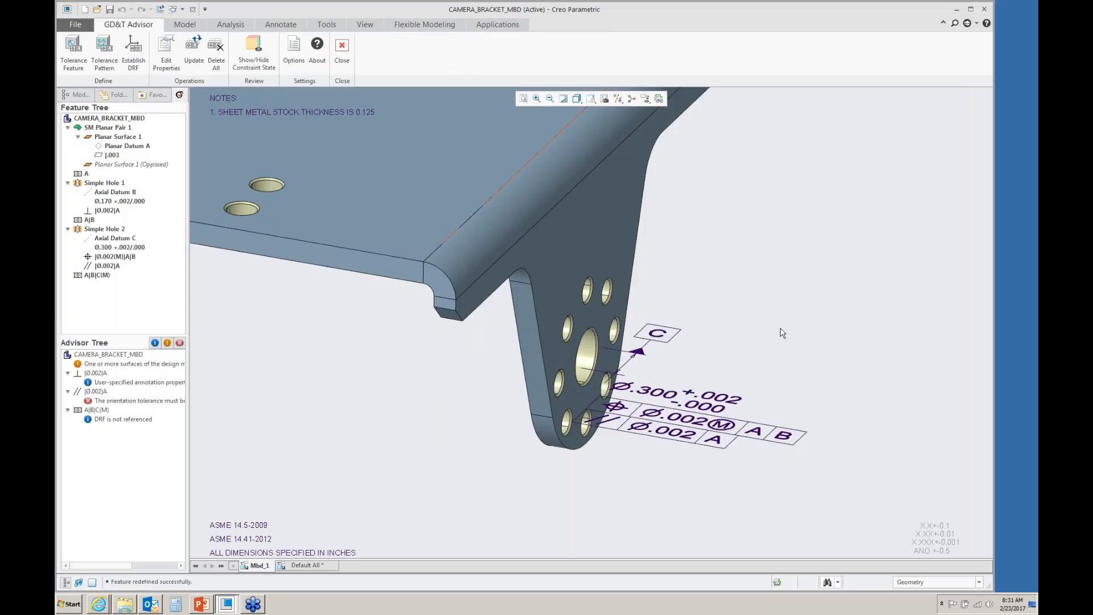
- Add the large hole in the opposite flange as a new tolerance feature
scroll(781, 330, up, 4)
scroll(350, 245, down, 4)
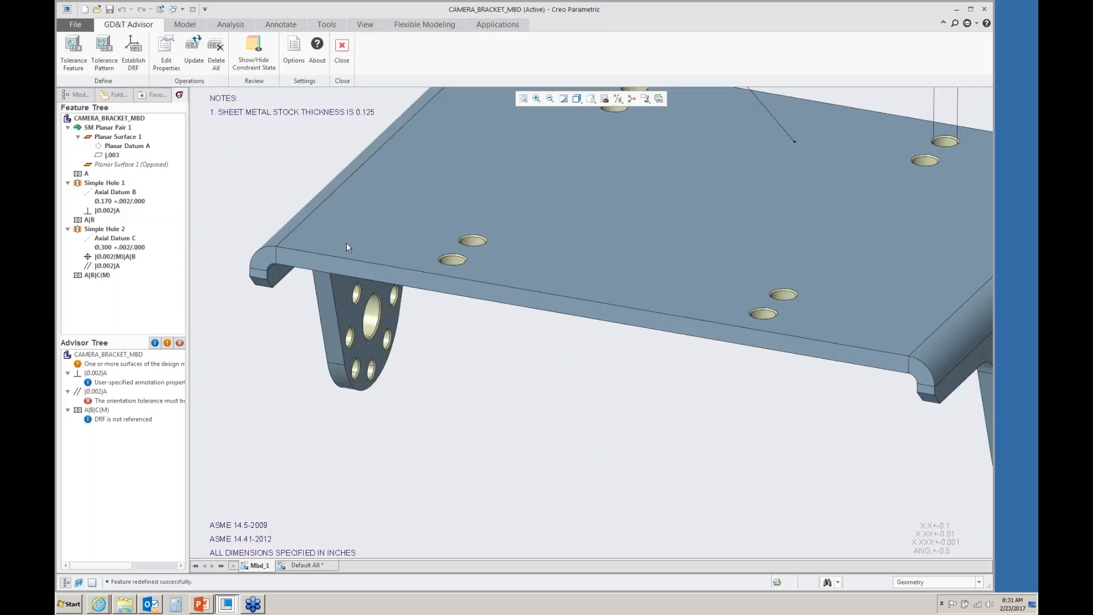
click(373, 311)
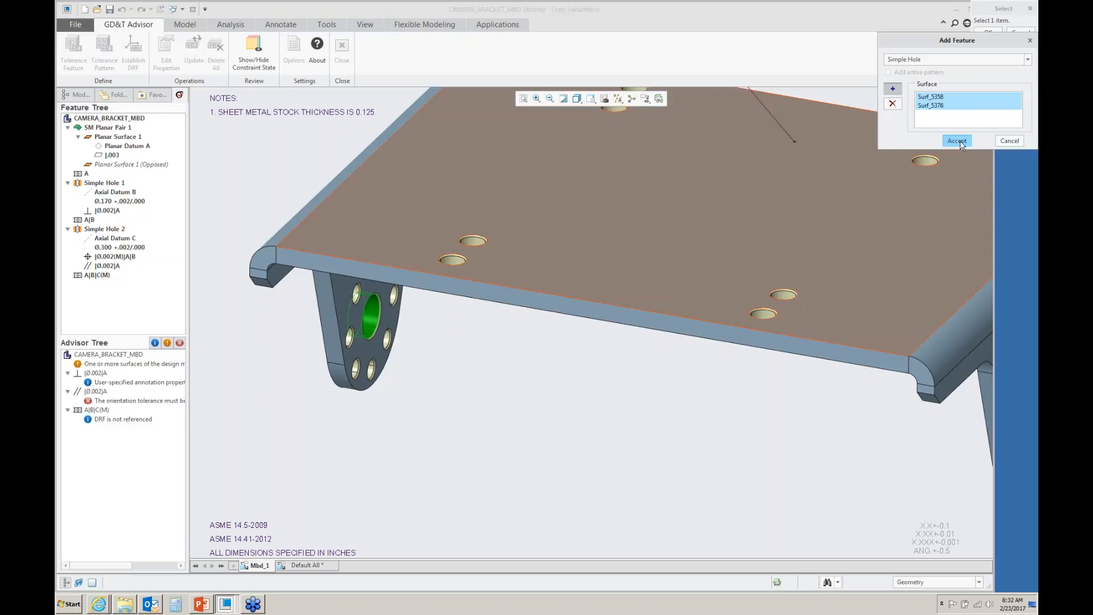
click(962, 141)
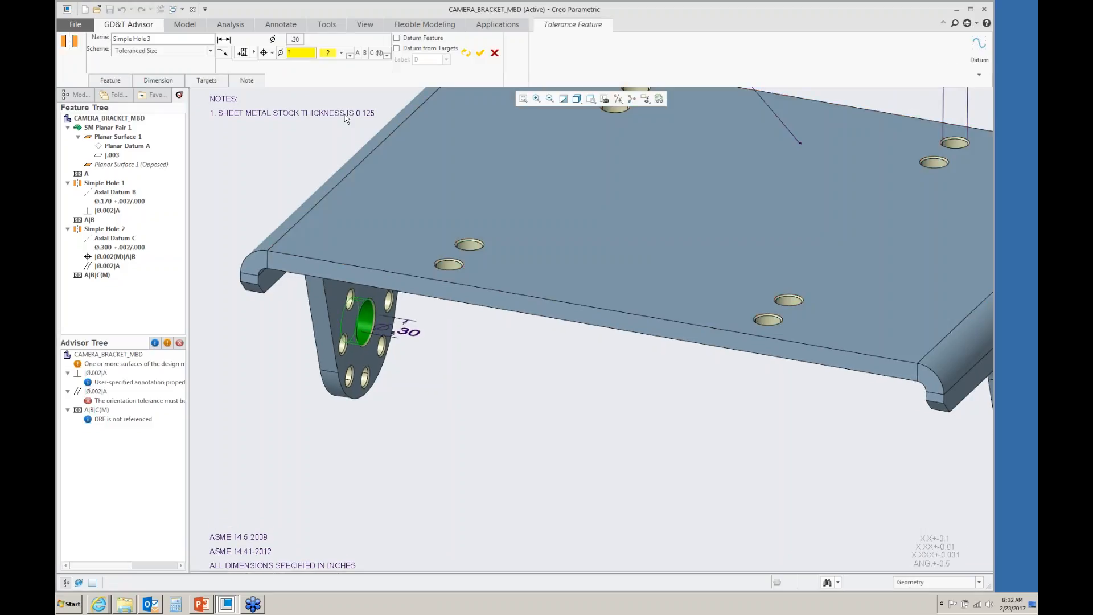
- Set this hole's size tolerance to plus/minus with +.002 and -.000
click(295, 39)
click(587, 275)
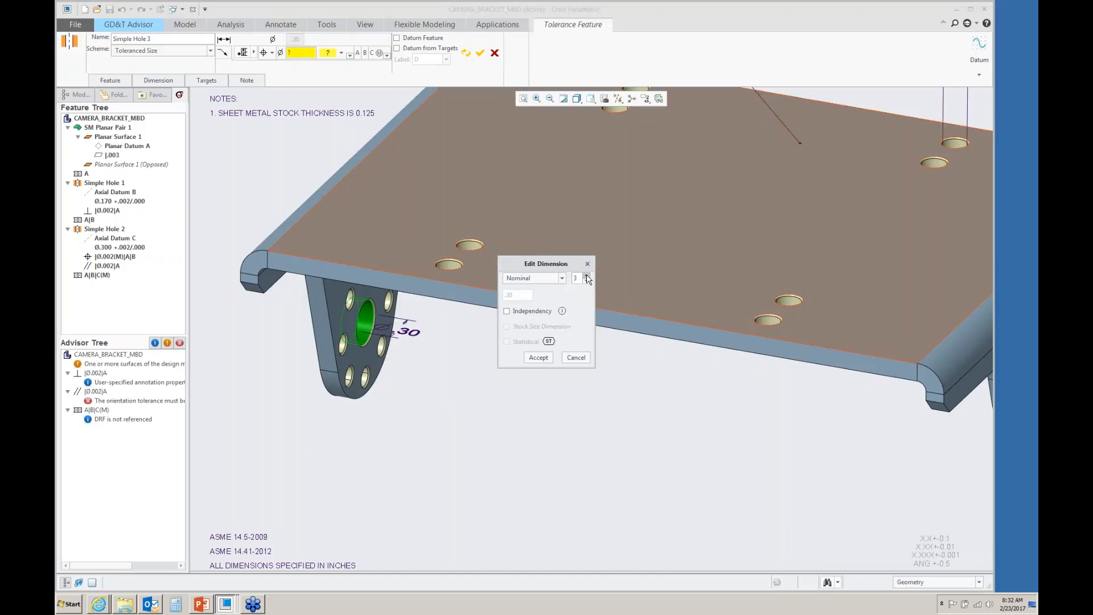
click(562, 278)
click(532, 298)
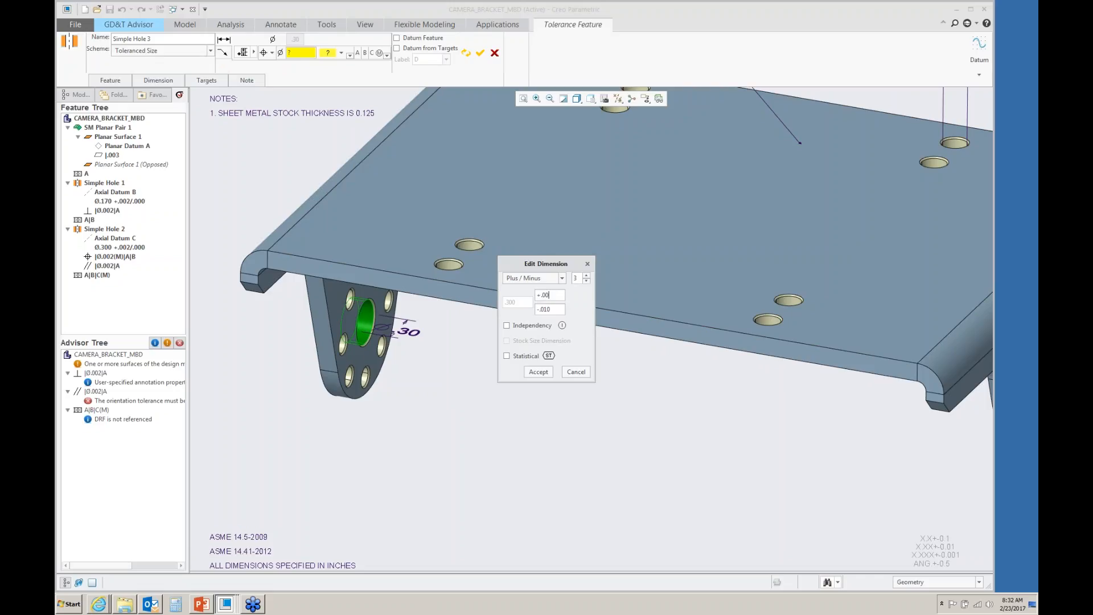
text(0)
click(538, 371)
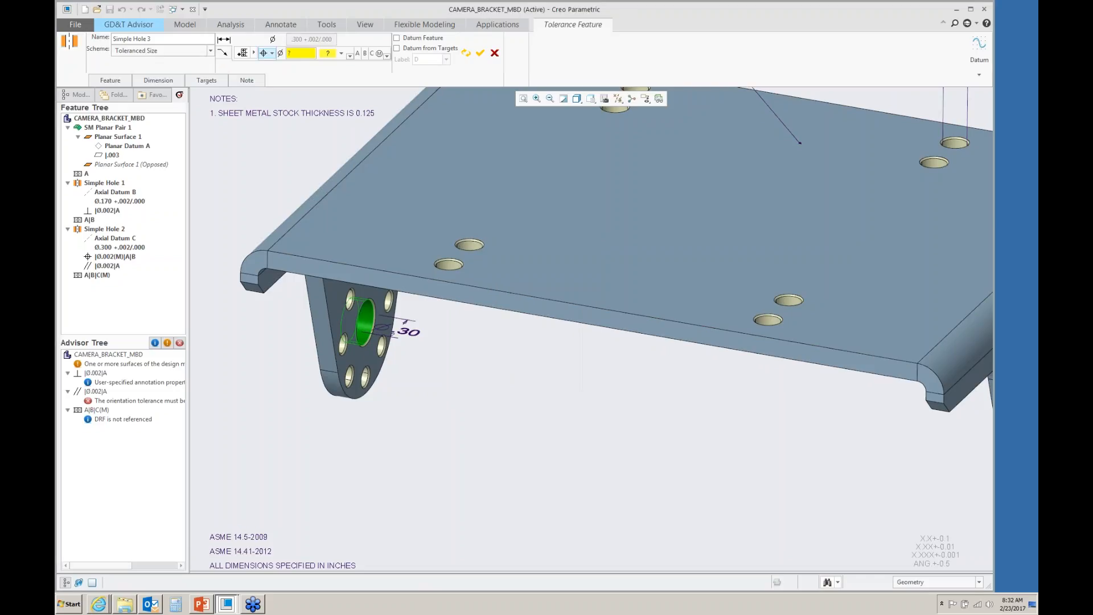
- Set its position tolerance to .002 at maximum material condition and accept the feature
click(311, 53)
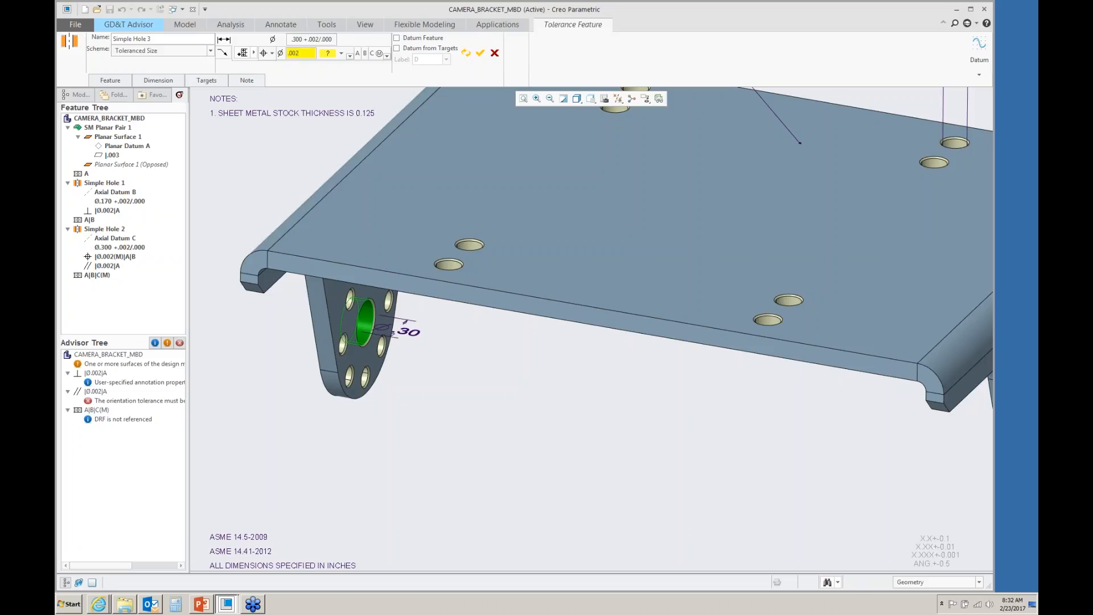
click(341, 53)
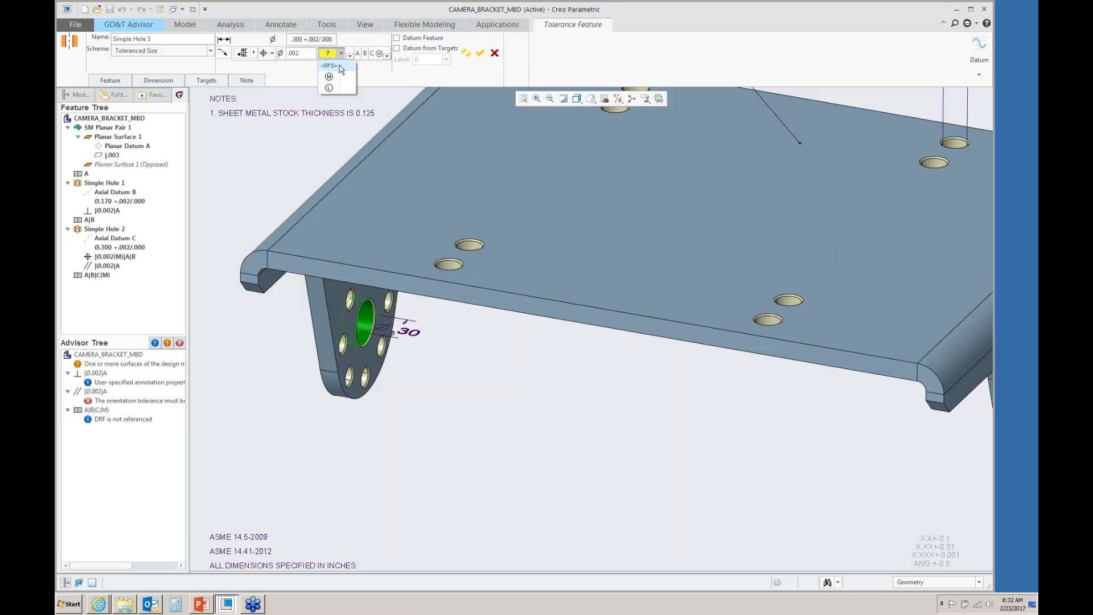
click(333, 76)
click(480, 53)
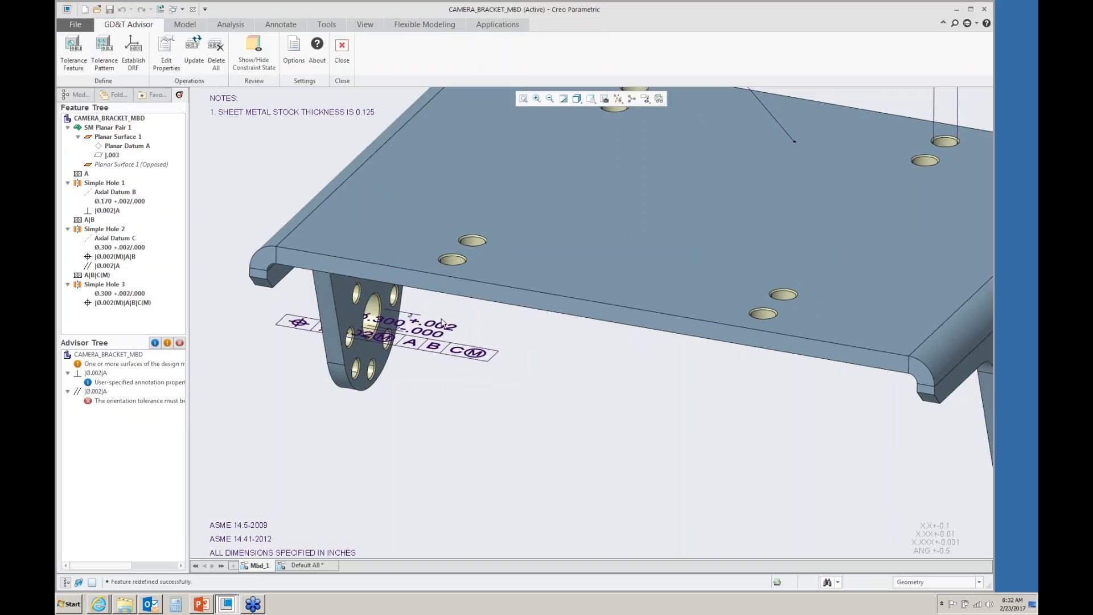
- Move the large hole's dimension and tolerance annotations down, clear of the first flange
click(433, 324)
drag(433, 324, 421, 410)
scroll(359, 334, up, 3)
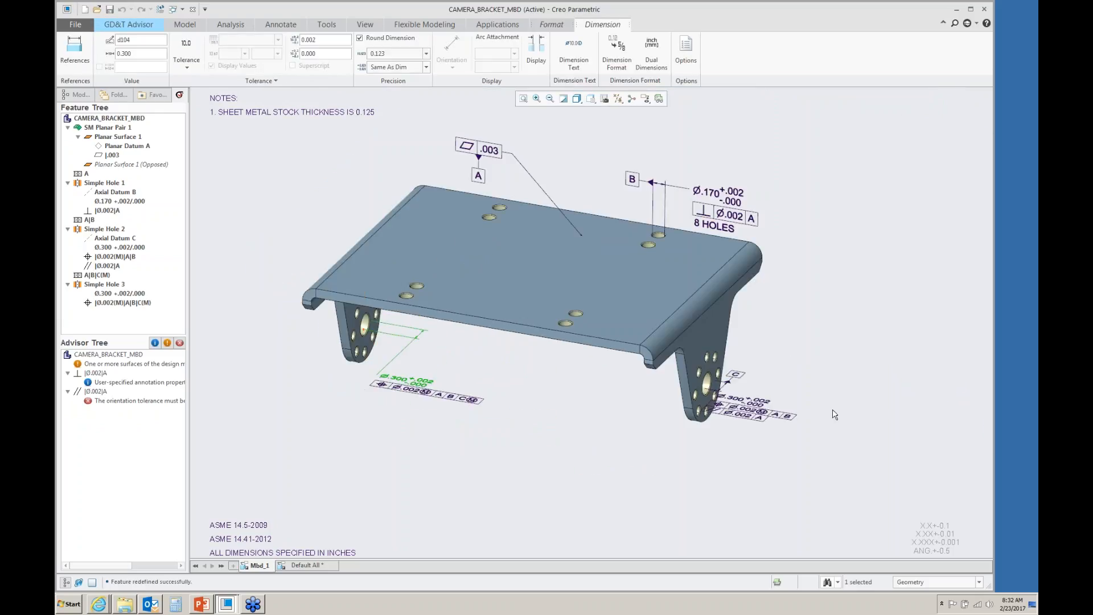
- Move the opposite flange hole's dimension and tolerance annotations farther down, away from that flange
click(764, 400)
scroll(763, 400, down, 2)
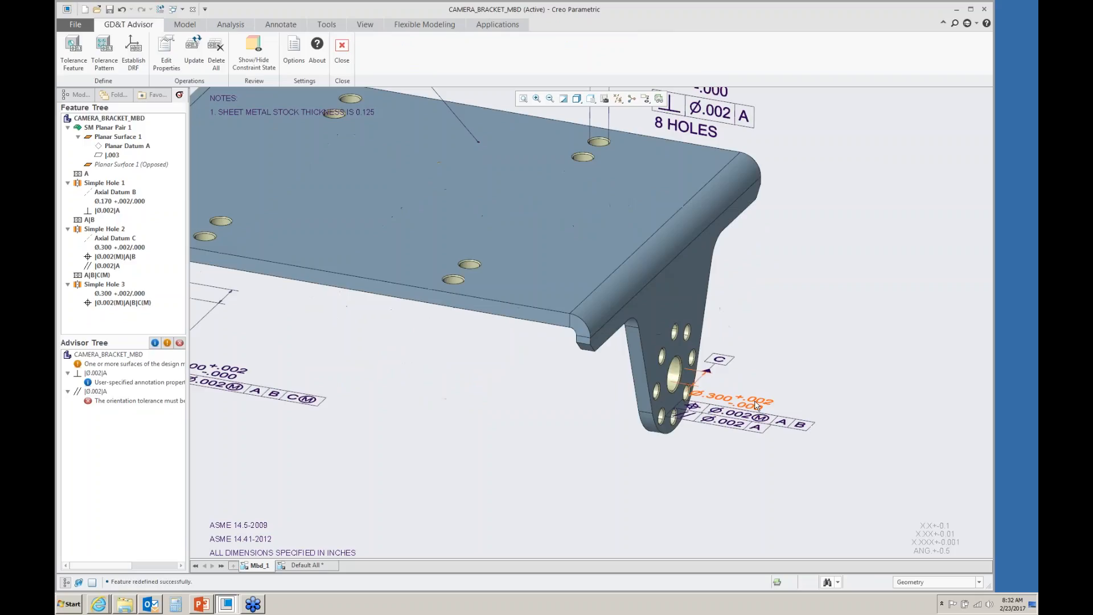
click(752, 404)
drag(750, 402, 794, 450)
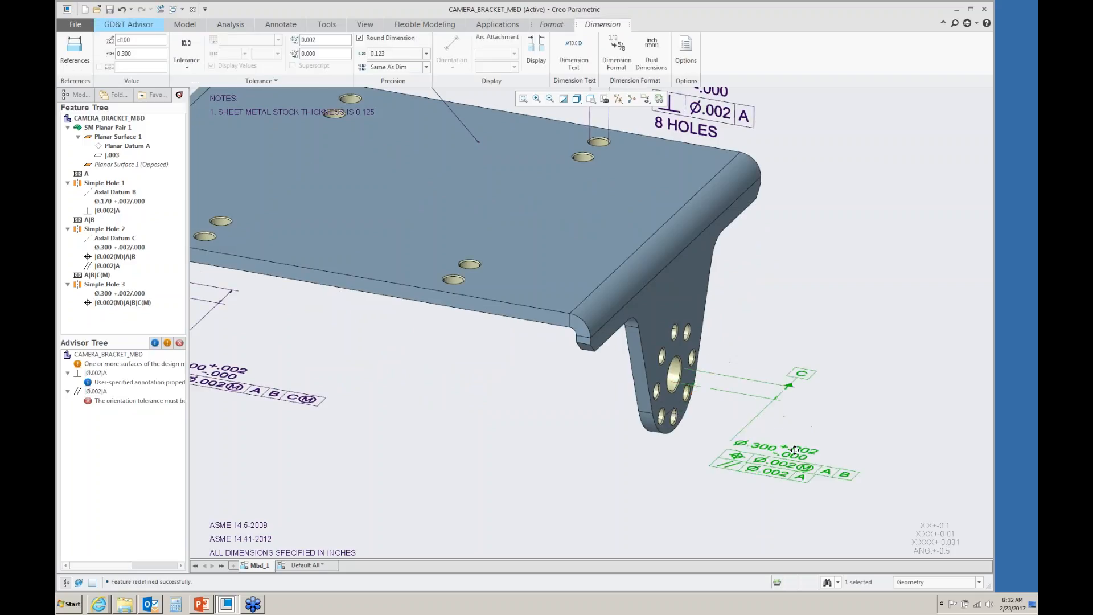
click(798, 134)
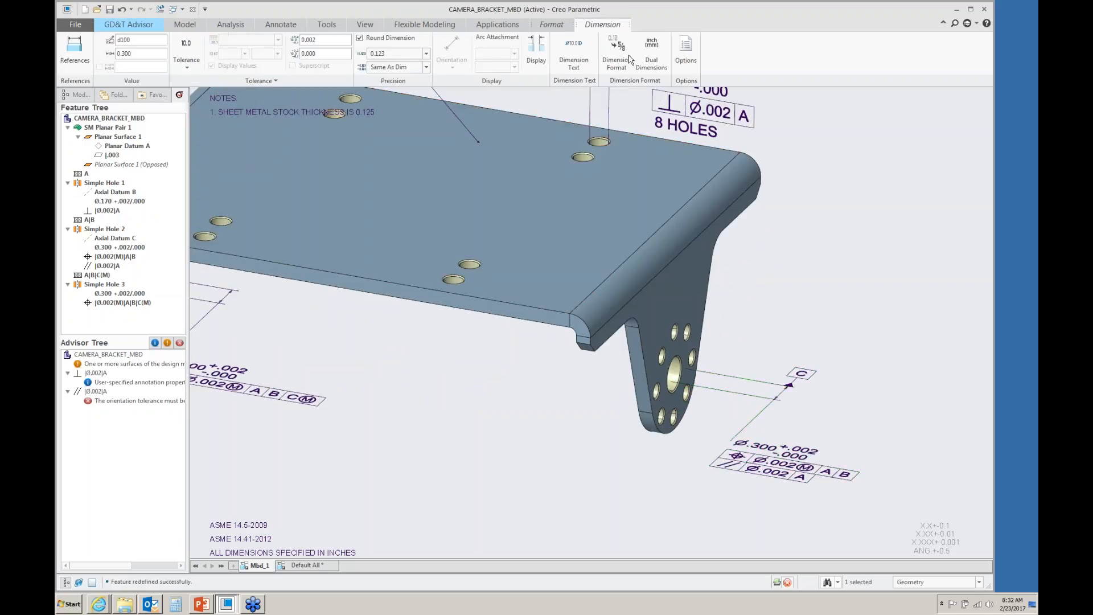
- Add a small flange hole as a new tolerance feature, including its entire hole pattern
click(73, 50)
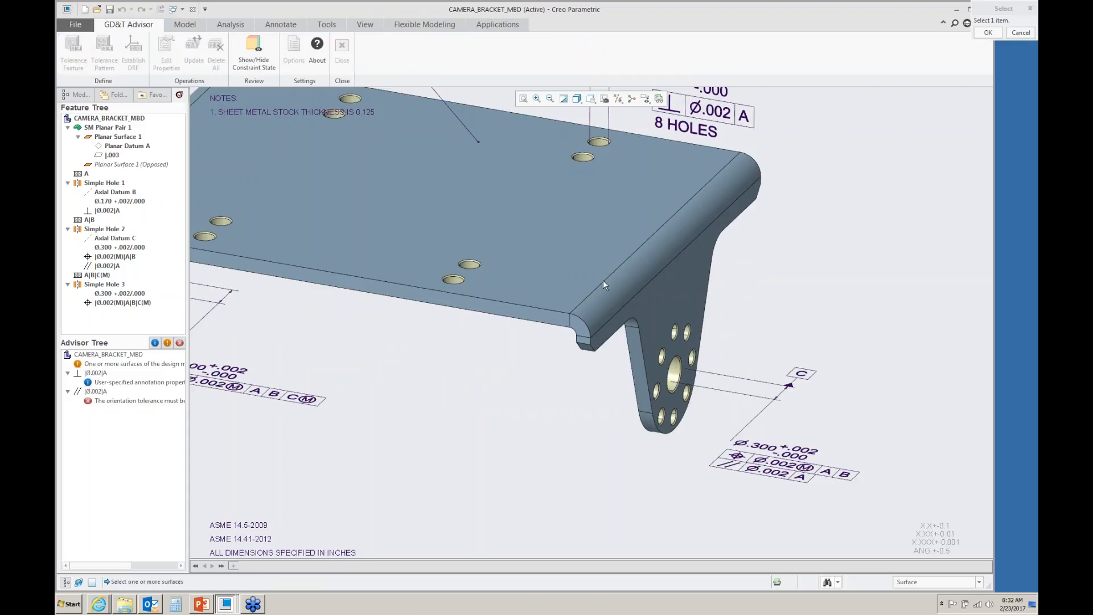
scroll(693, 380, up, 5)
click(612, 396)
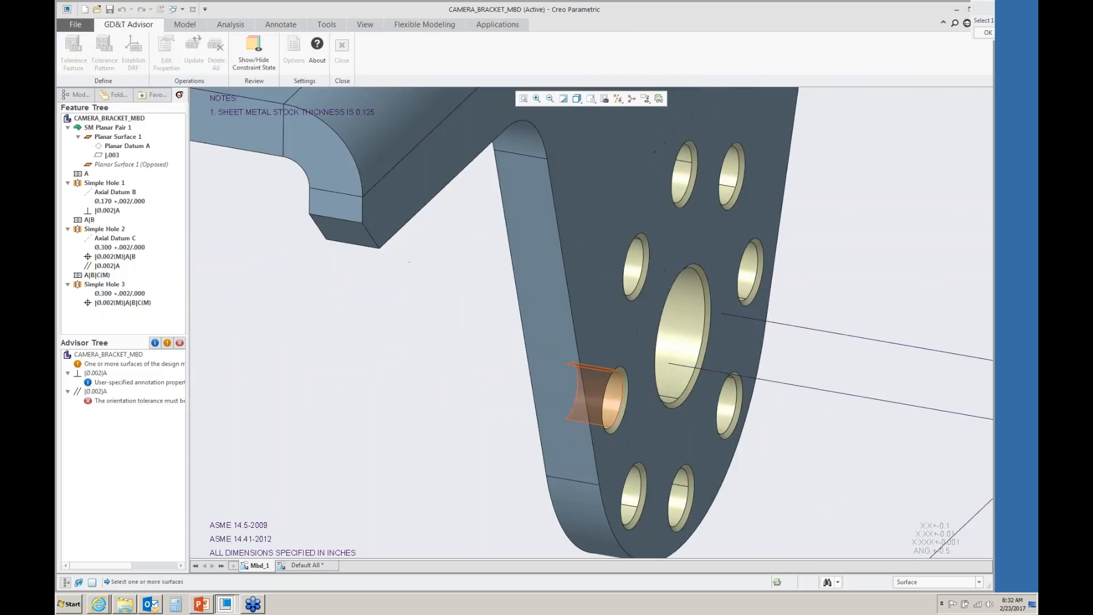
scroll(622, 307, down, 3)
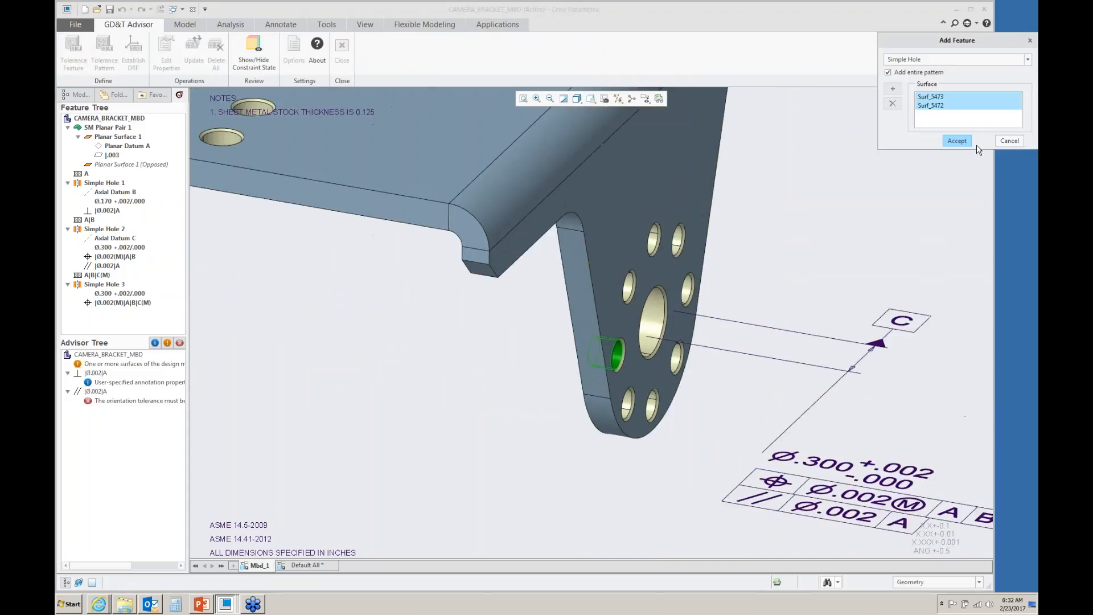
click(956, 141)
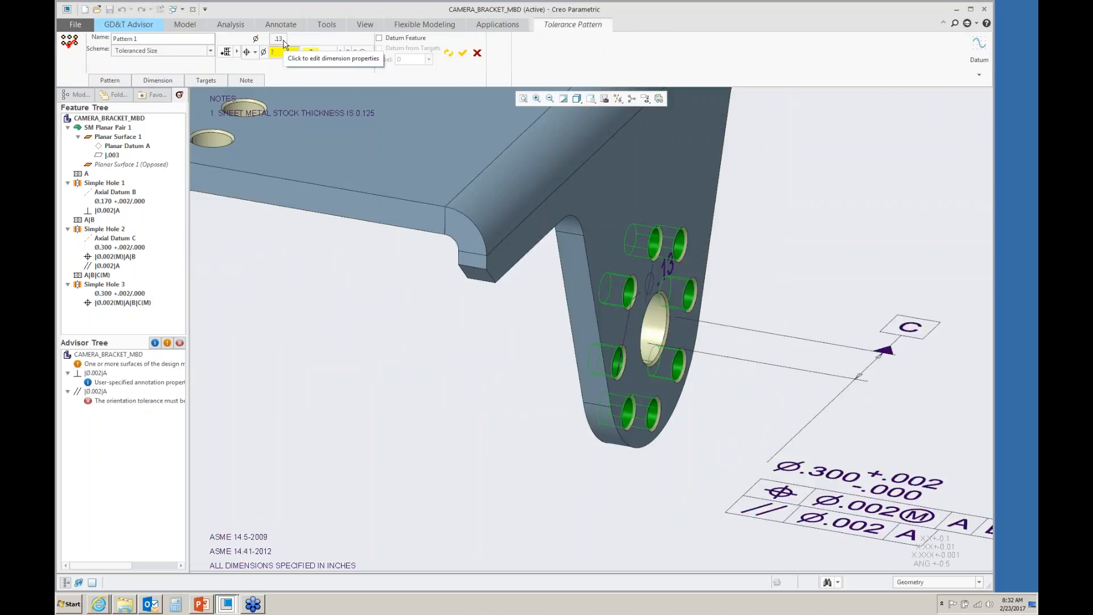
- Try to set the hole pattern's size tolerance to symmetric ±.003 with three decimal places
click(284, 43)
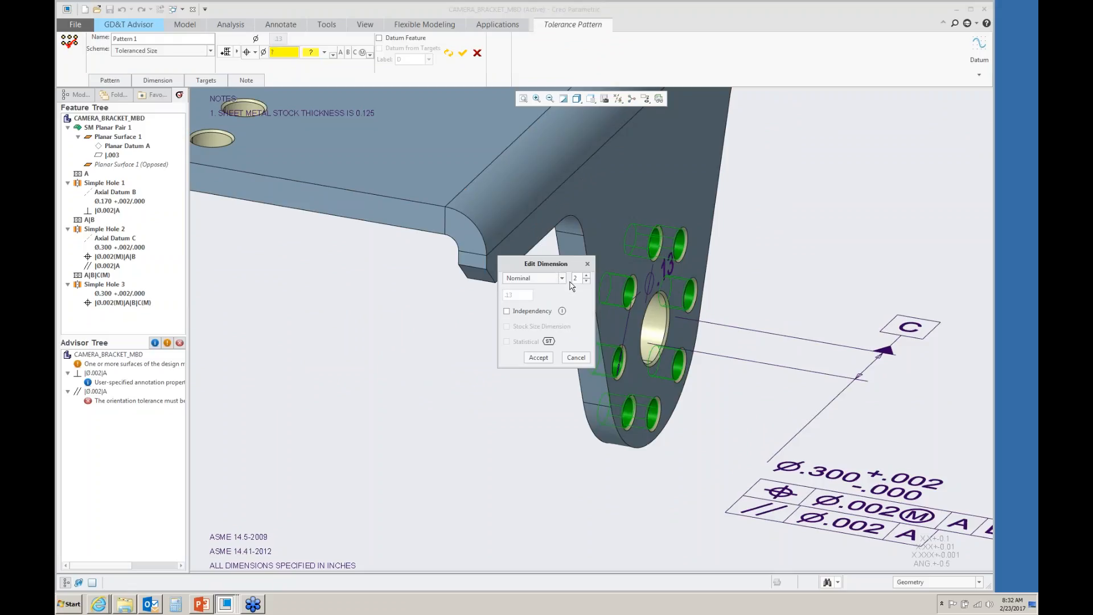
click(586, 276)
click(561, 278)
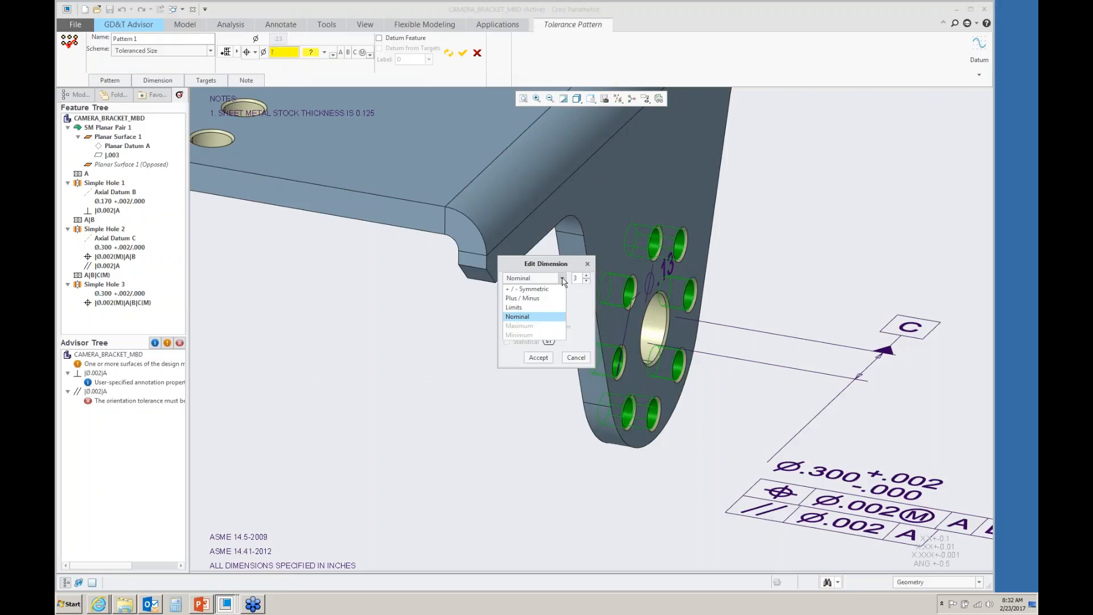
click(525, 289)
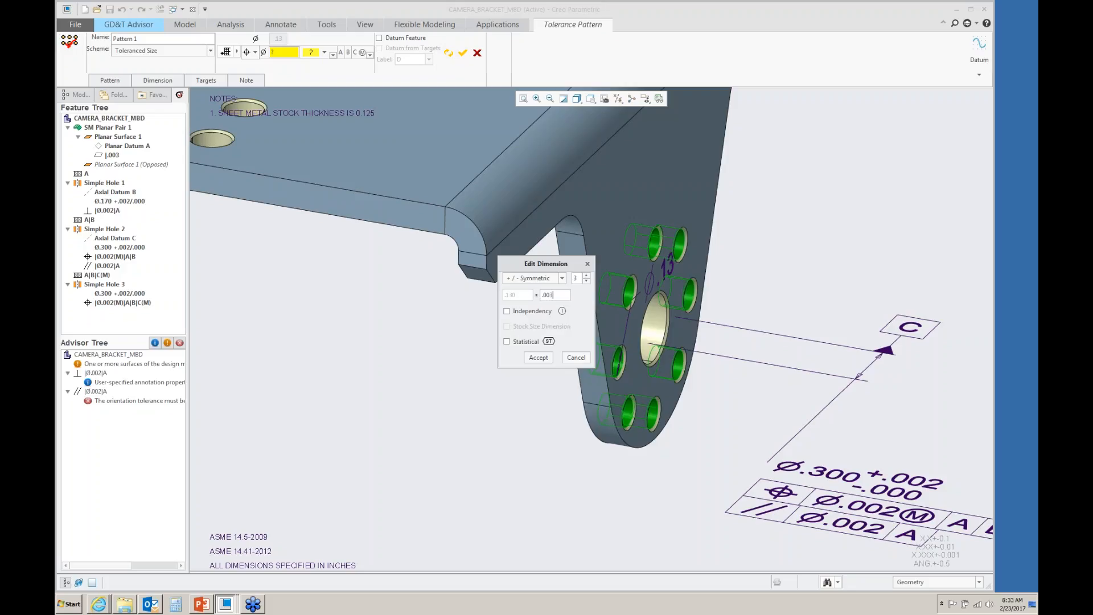
- Set the pattern's position tolerance to .002 at maximum material condition and accept the feature
click(281, 52)
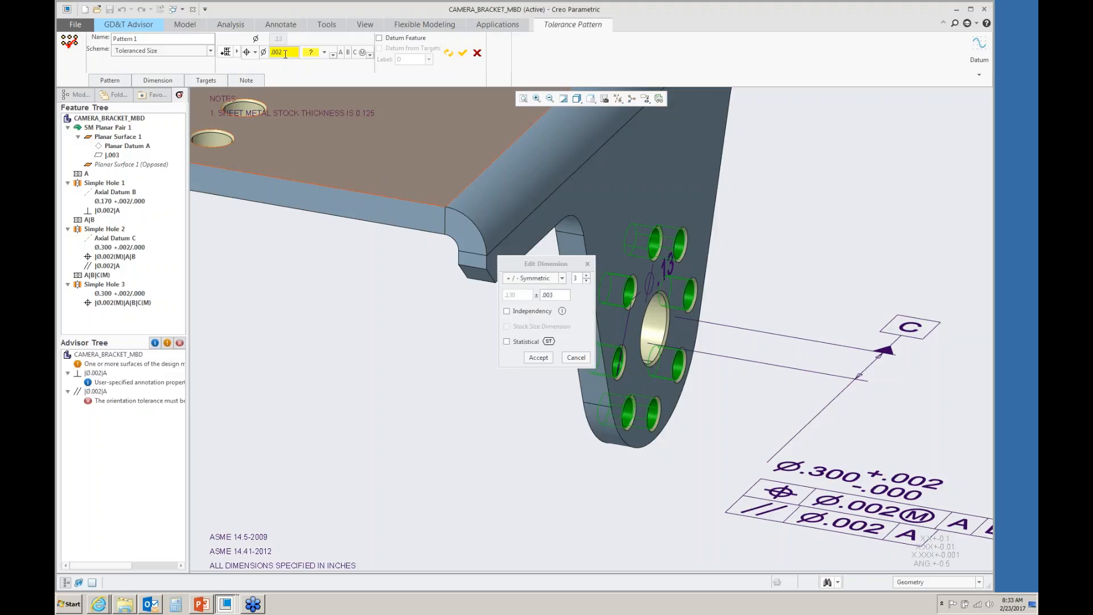
click(323, 52)
click(313, 76)
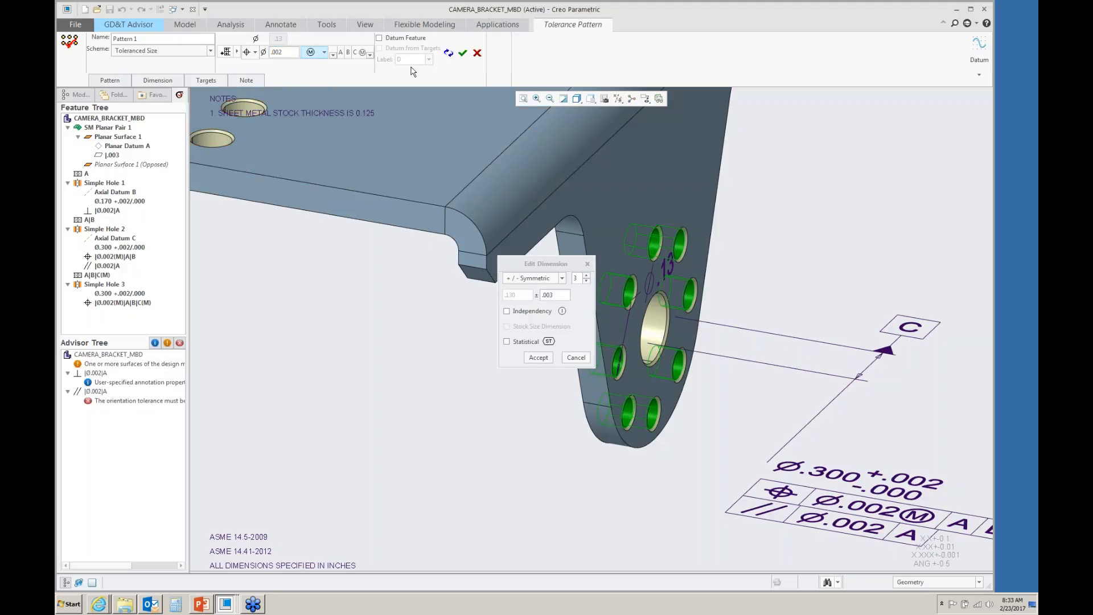
click(462, 54)
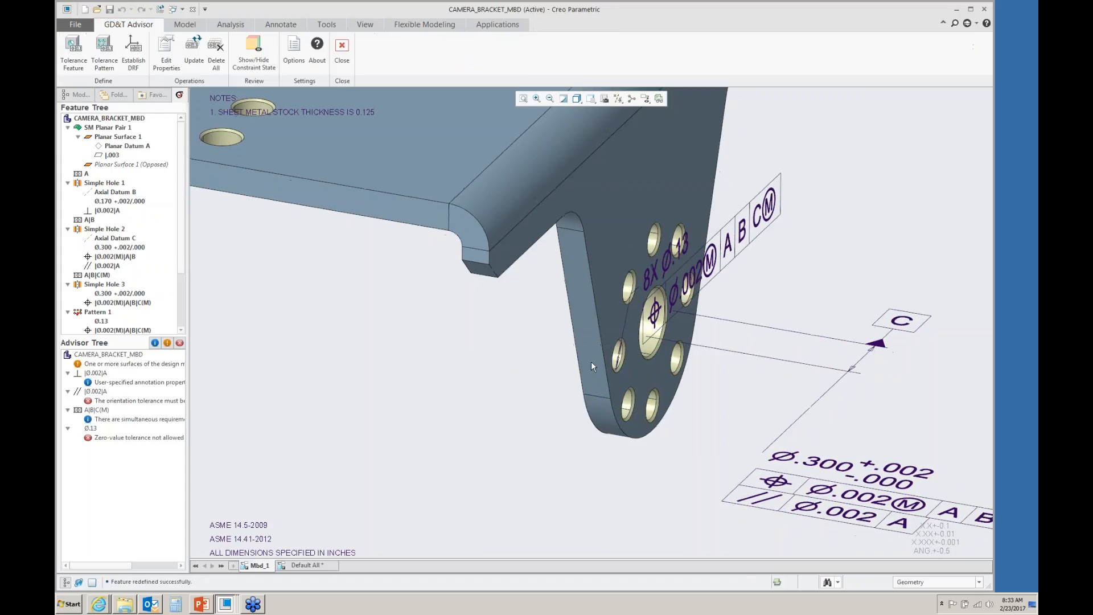
- Add the text "2 PLACES" beneath the hole pattern's position tolerance frame
double_click(714, 273)
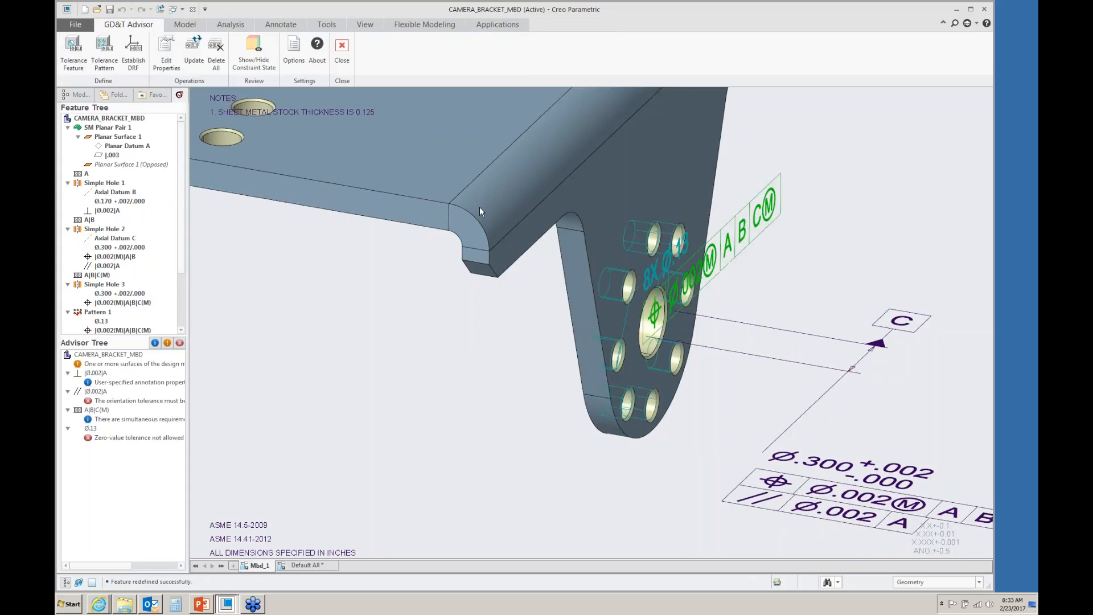
click(446, 58)
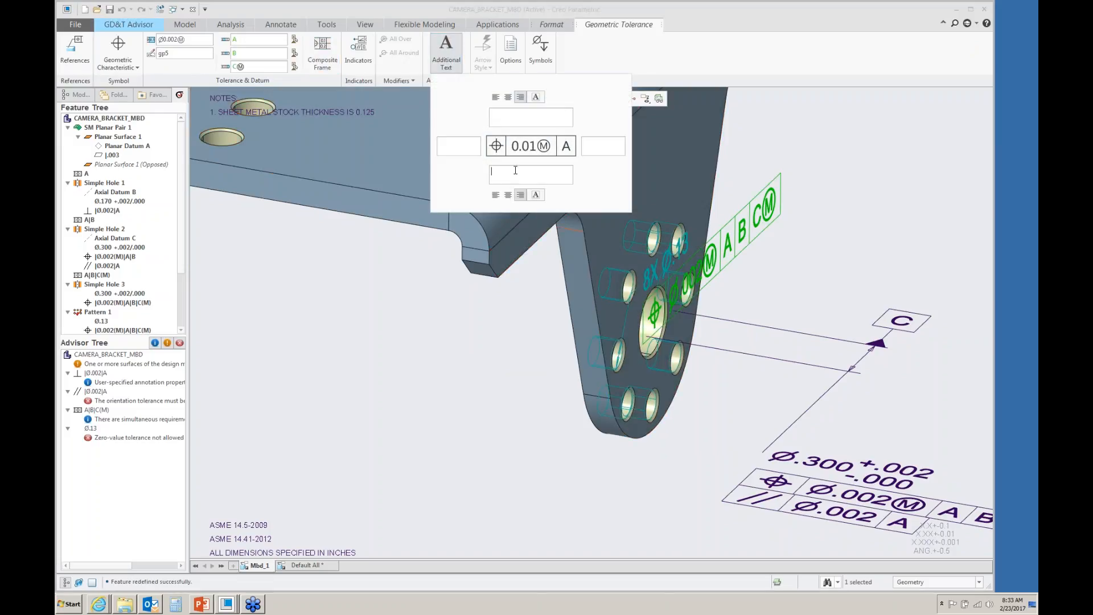
text(2 PLACES)
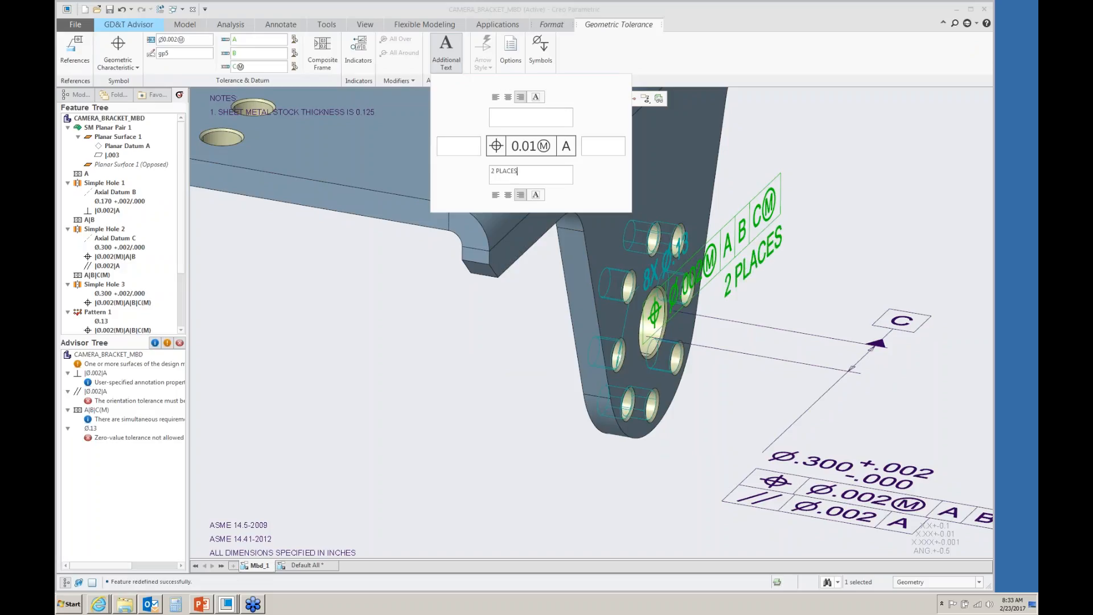
click(496, 194)
click(671, 262)
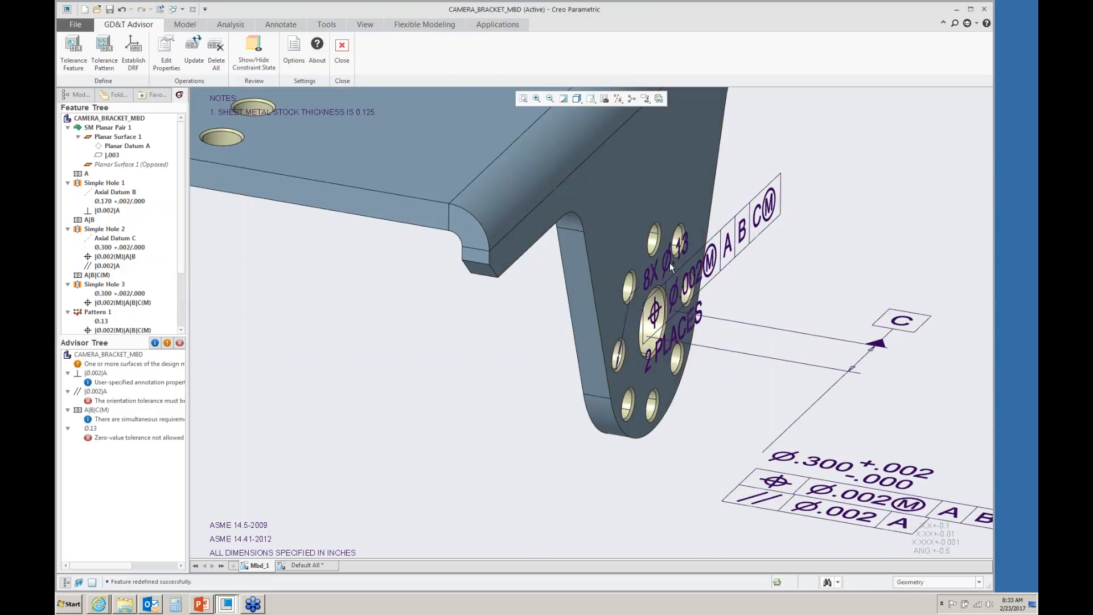
- Close the GD&T Advisor and reopen it from Applications
click(341, 49)
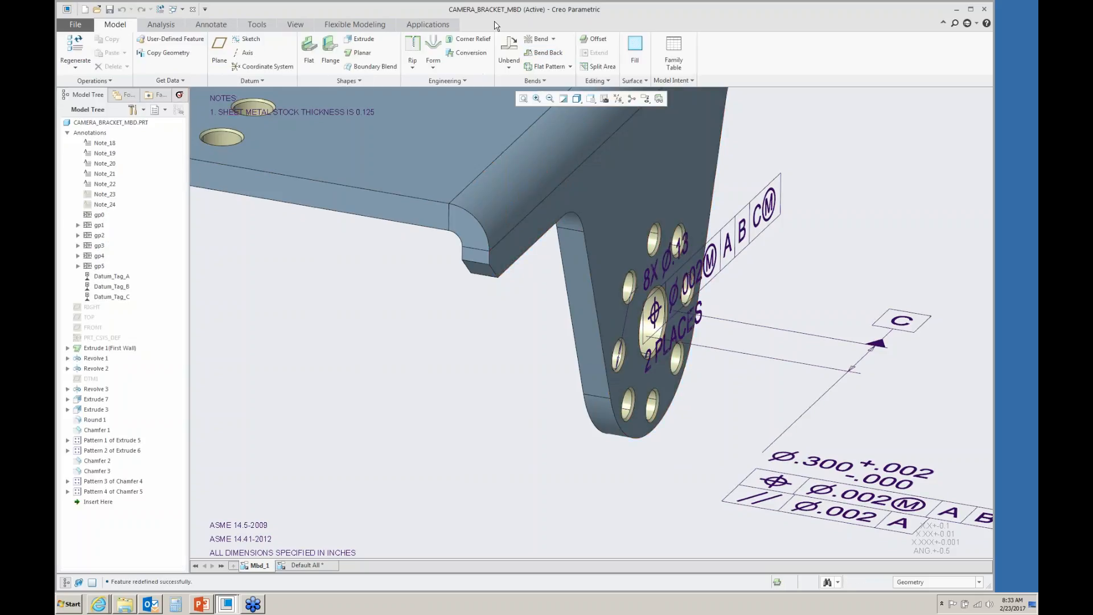
click(427, 24)
click(226, 51)
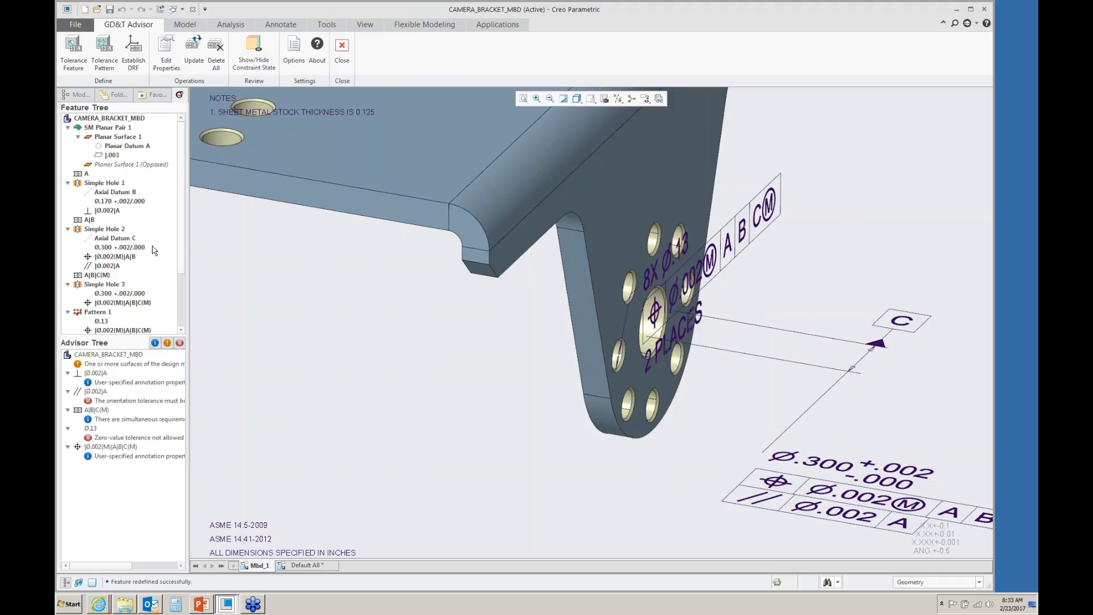
- Toggle the advisor tree's information, warning and error message filters to review the listed messages
mouse_move(182, 229)
mouse_down()
mouse_move(181, 299)
mouse_move(182, 221)
mouse_up()
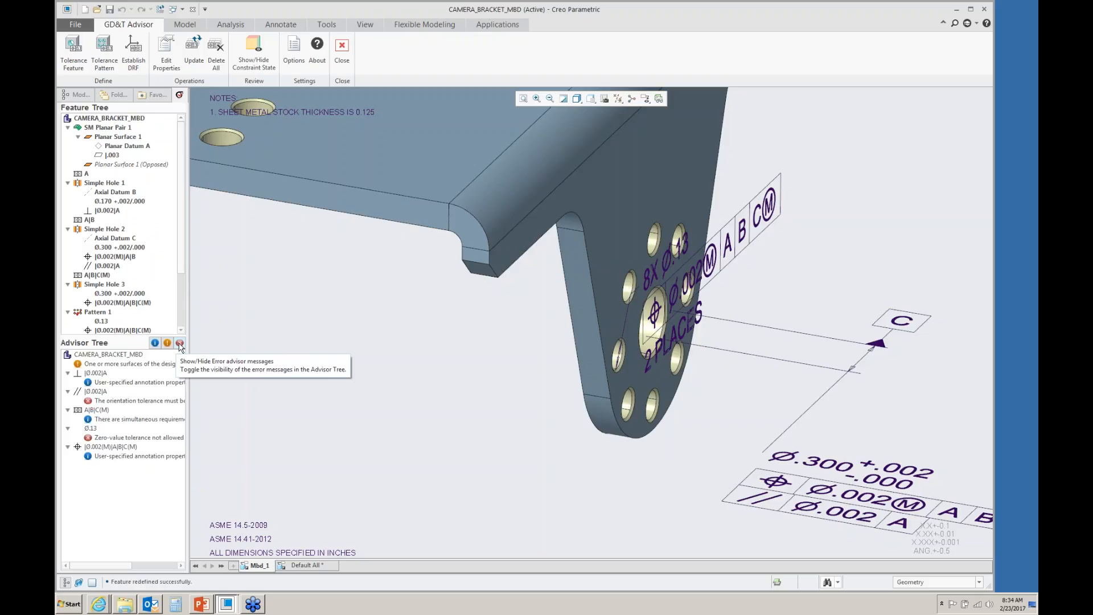
click(155, 344)
click(155, 343)
click(167, 344)
click(167, 344)
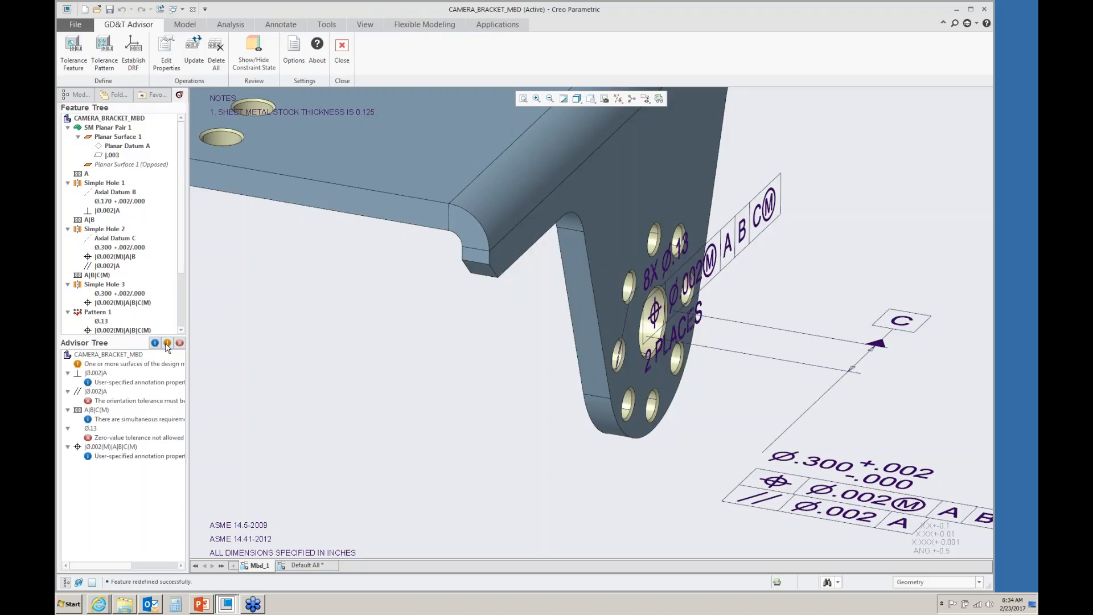
click(180, 344)
click(180, 344)
- Set the large hole's parallelism tolerance to .001 from its advisor tree error message
click(96, 391)
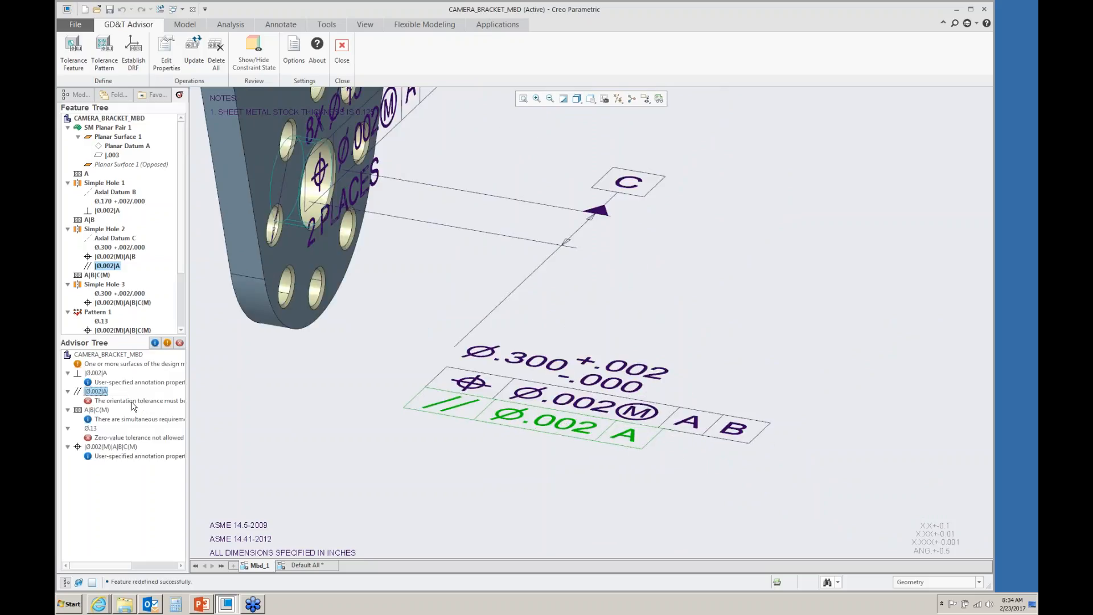
drag(188, 406, 302, 404)
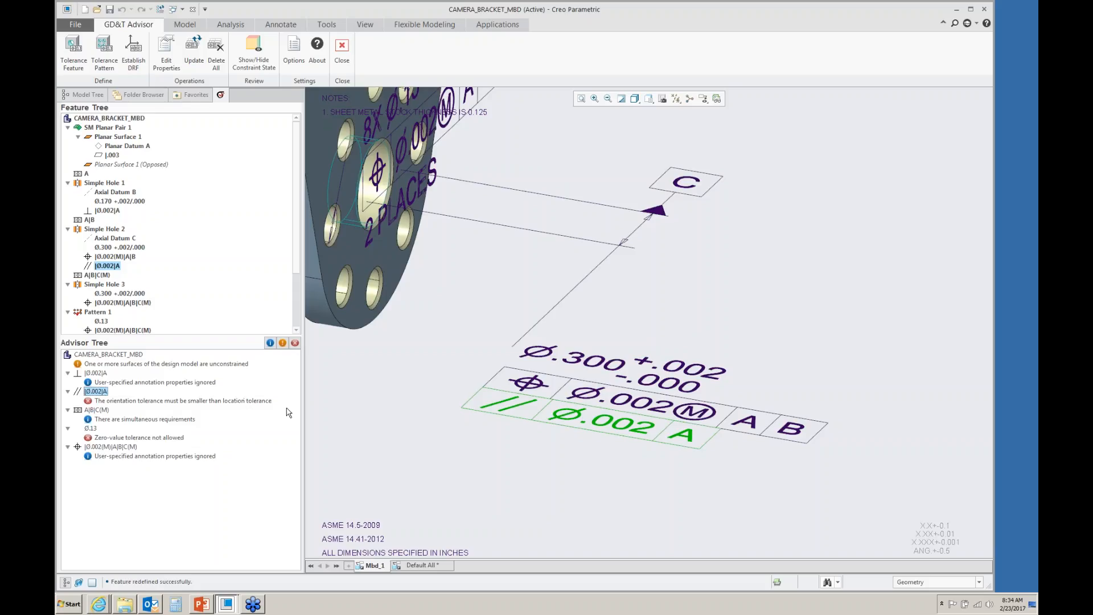
right_click(98, 393)
click(121, 398)
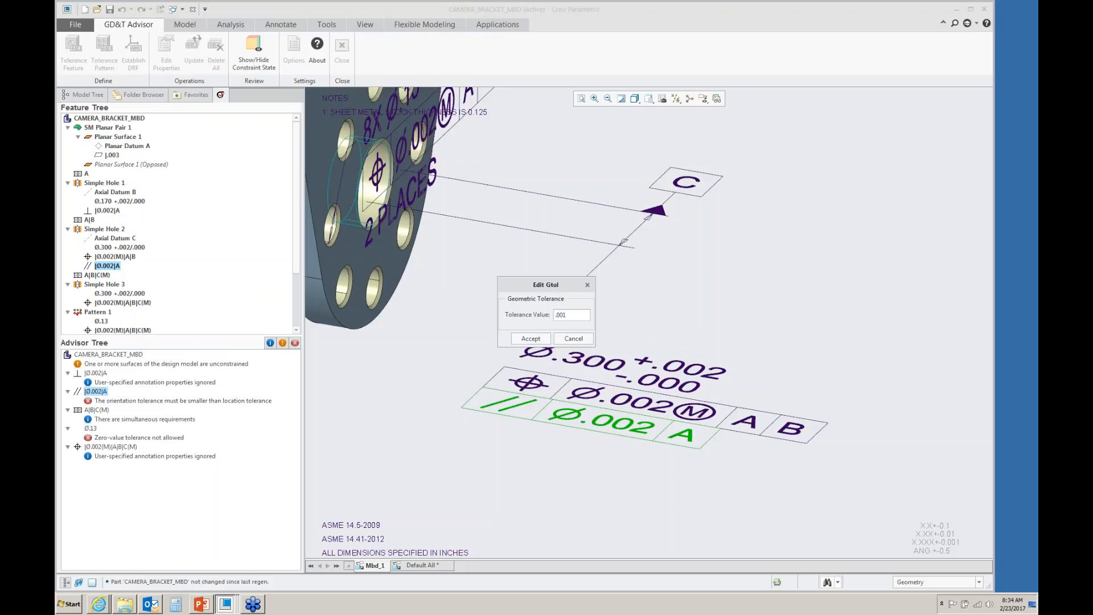
click(539, 339)
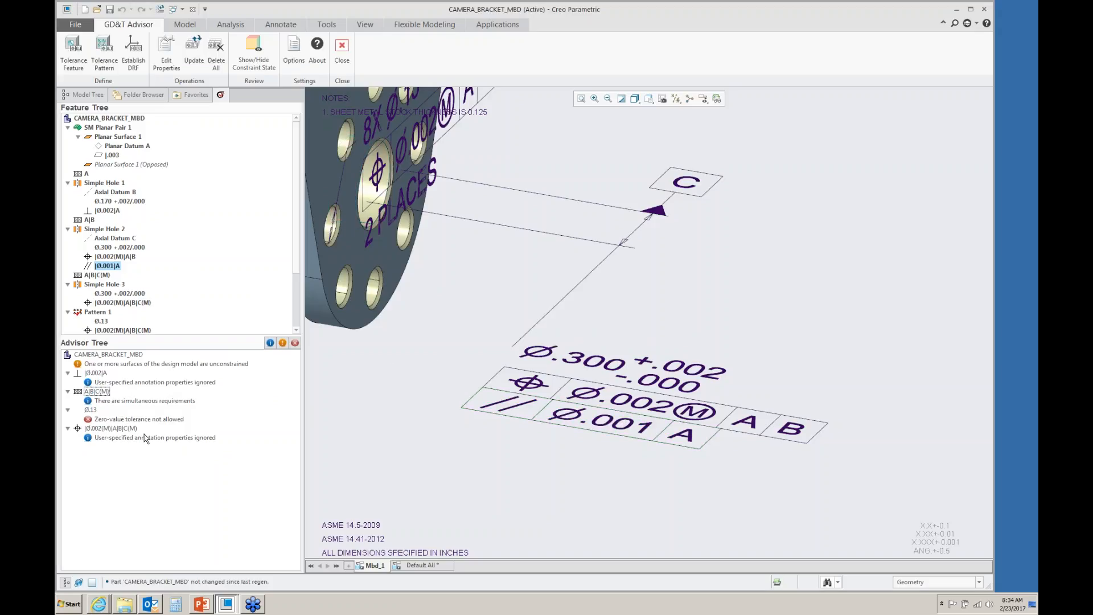
scroll(512, 372, down, 5)
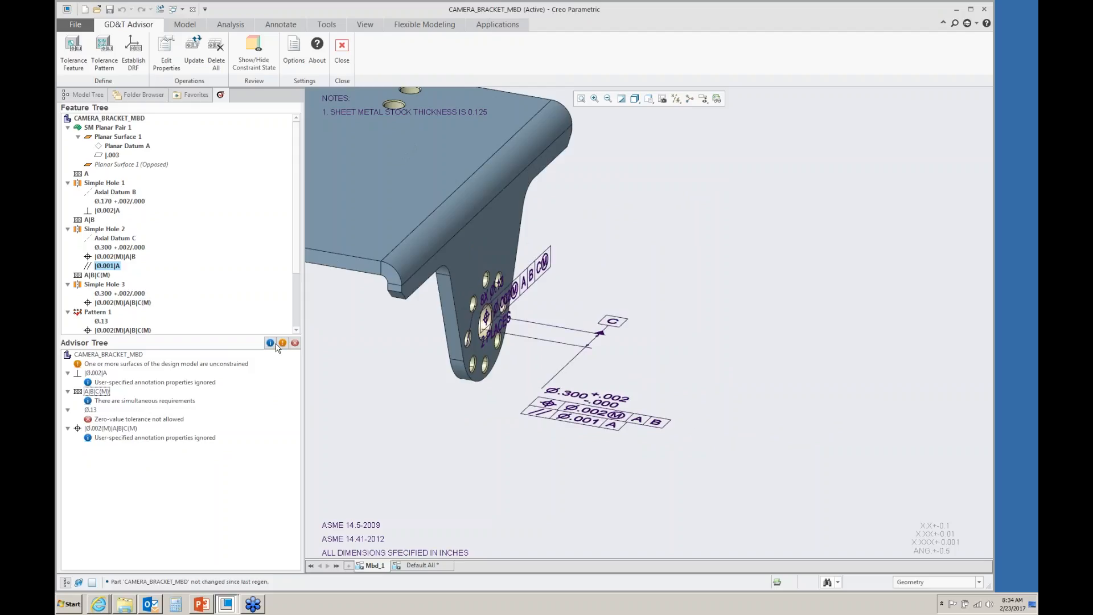
click(92, 412)
right_click(93, 413)
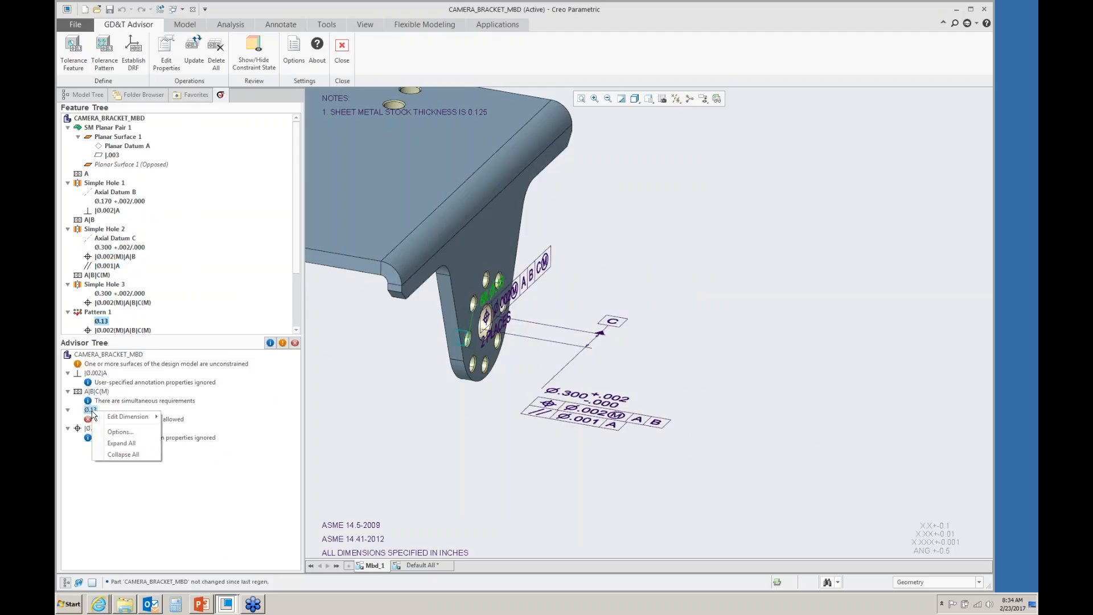
mouse_move(123, 418)
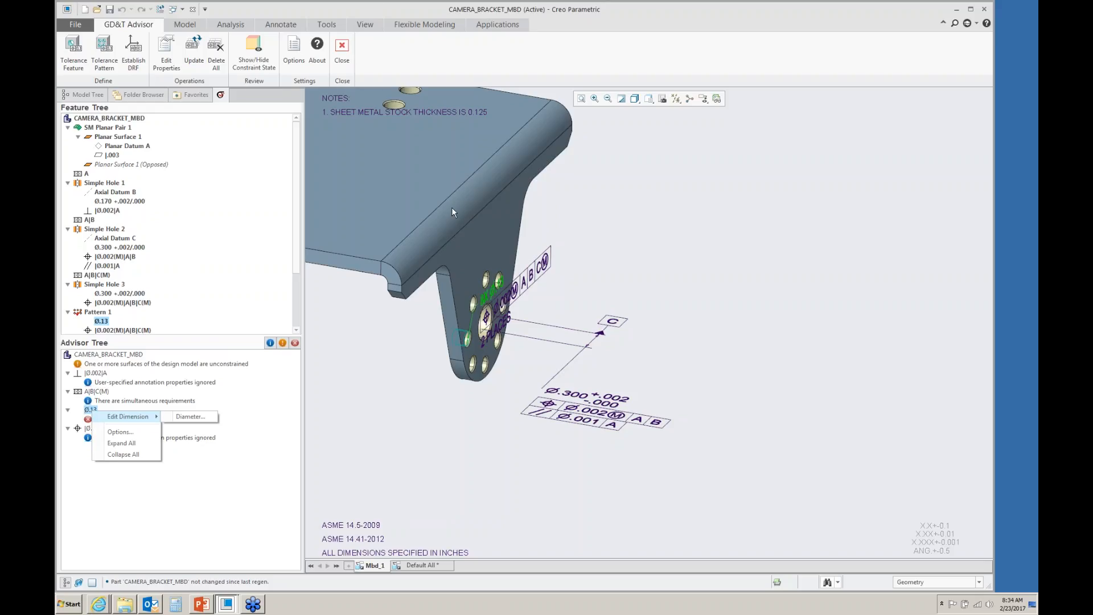
click(358, 362)
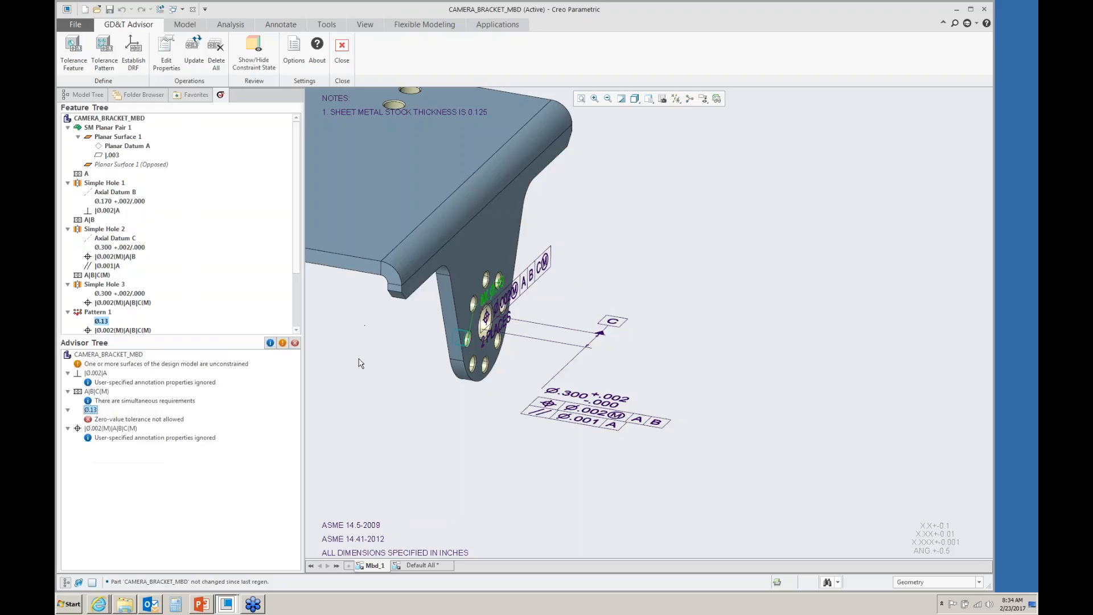
- Leave the GD&T Advisor and select a hole of the small pattern to inspect its linked annotation
click(487, 300)
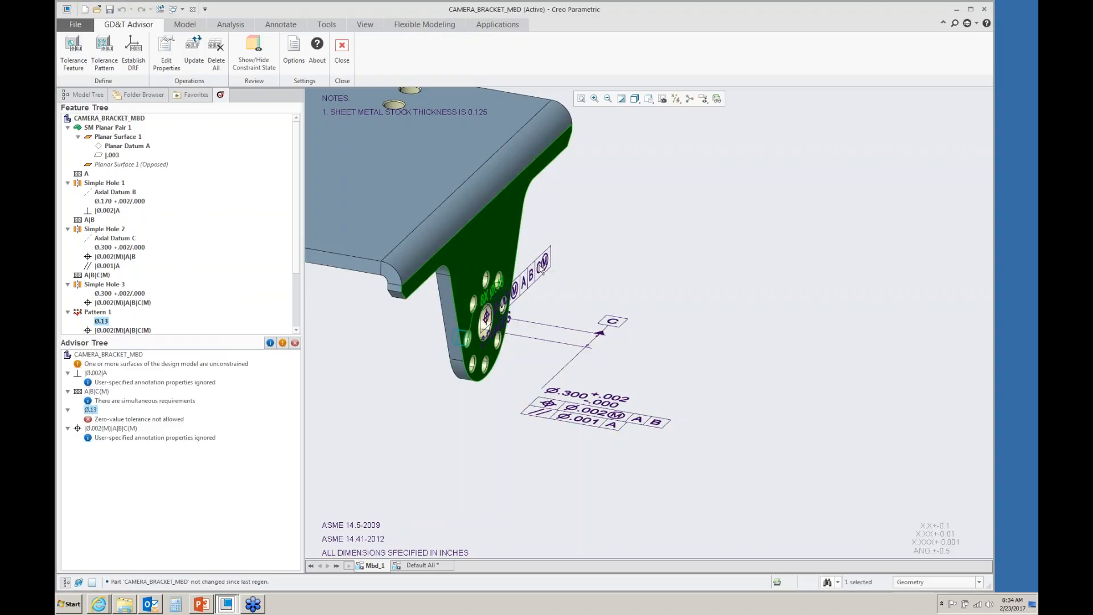
click(568, 300)
scroll(484, 288, up, 5)
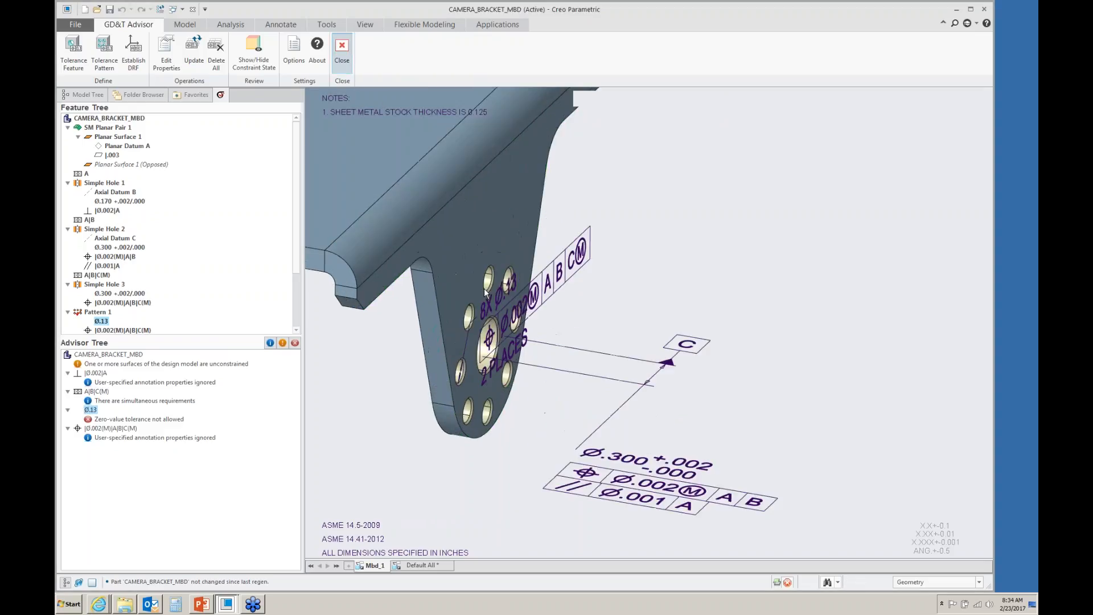
middle_click(490, 309)
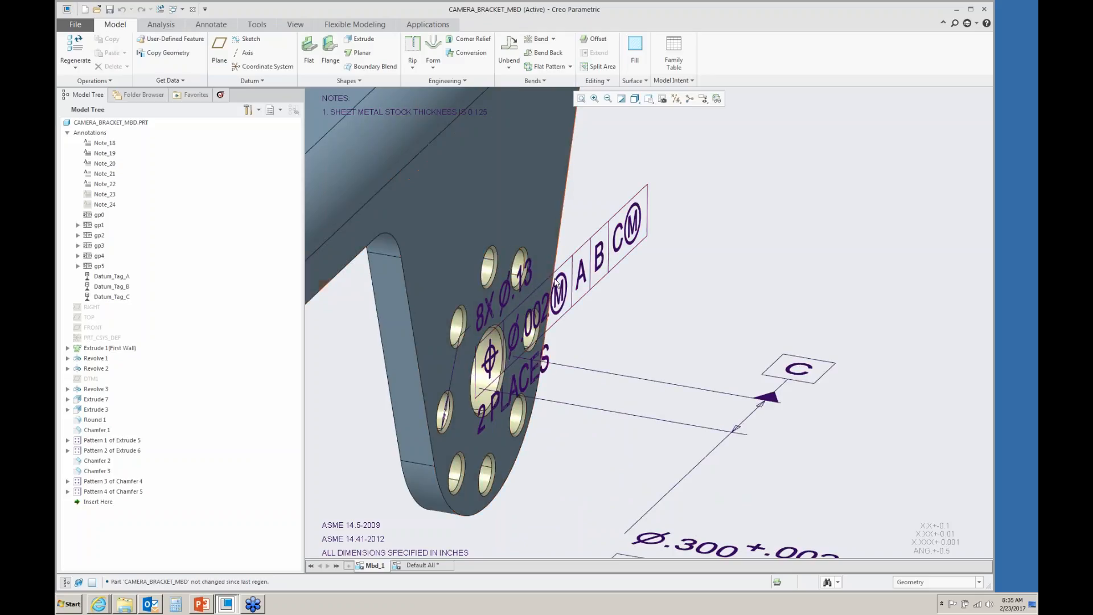
click(530, 275)
click(584, 296)
middle_drag(529, 296, 506, 279)
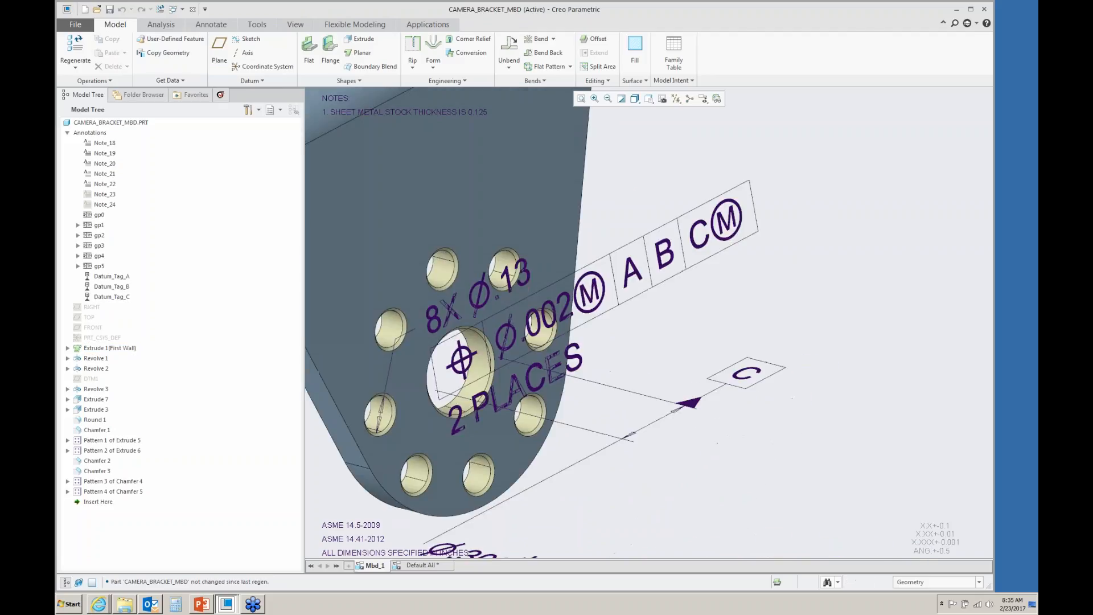
click(507, 278)
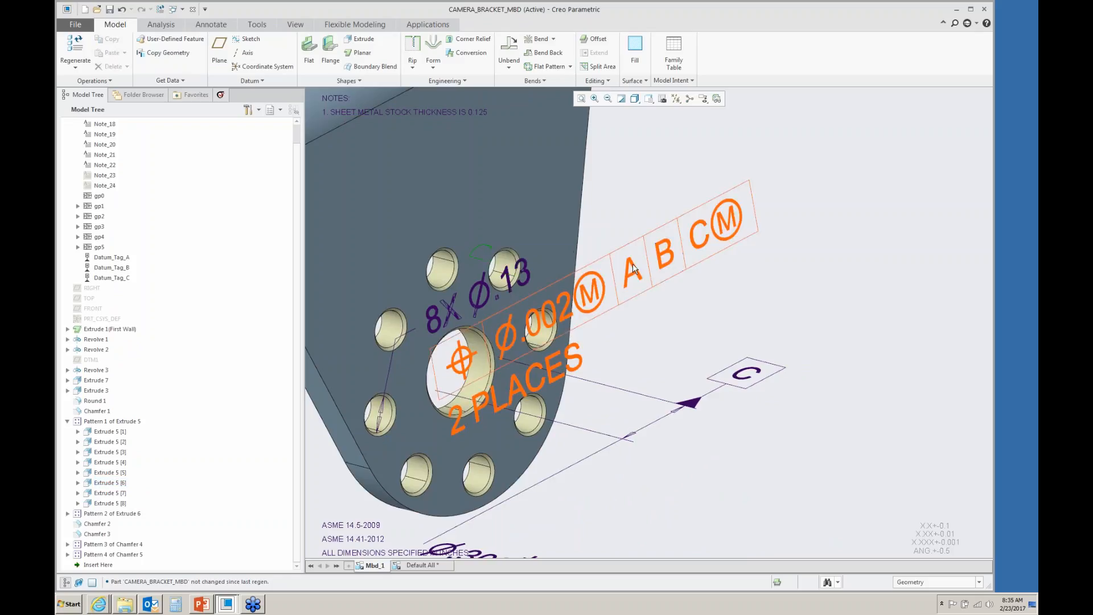
- Set the hole pattern's 8X Ø.13 diameter dimension to three-decimal precision (0.123)
click(634, 268)
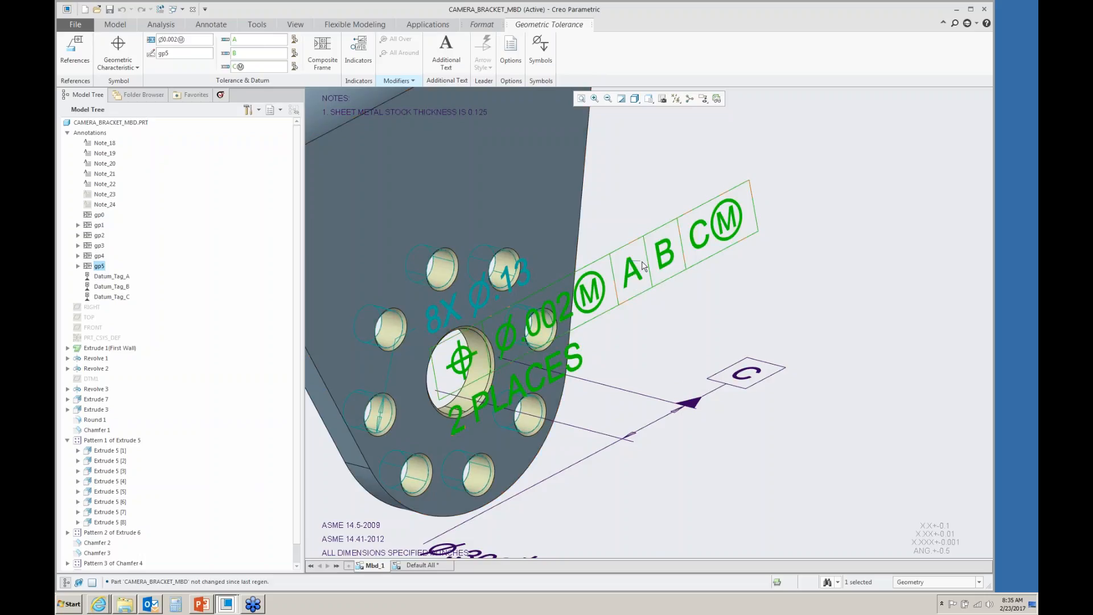
click(671, 310)
middle_drag(671, 310, 709, 309)
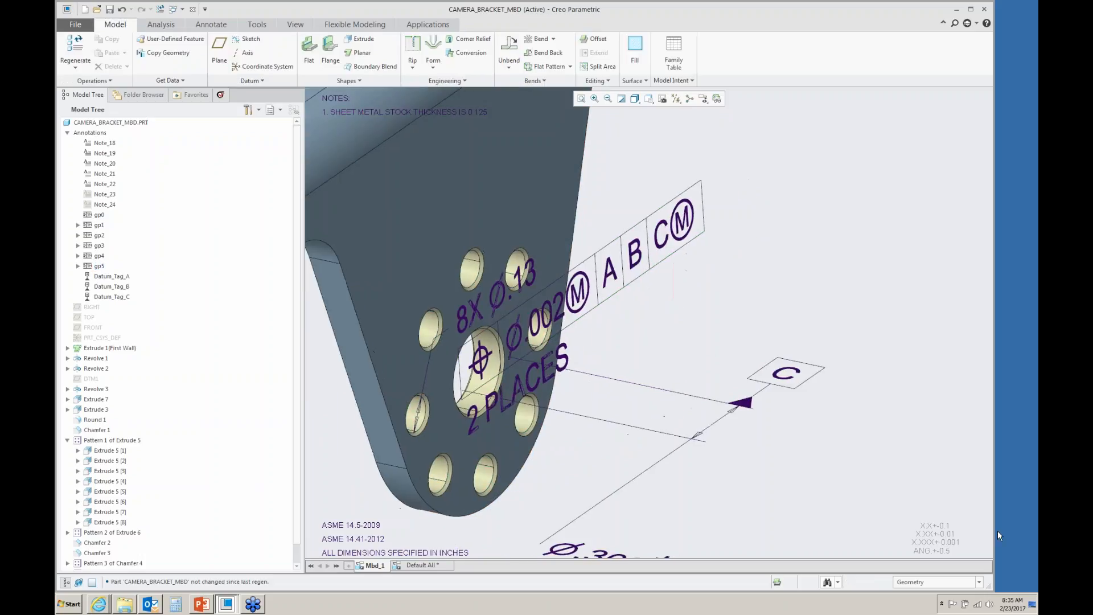
click(979, 587)
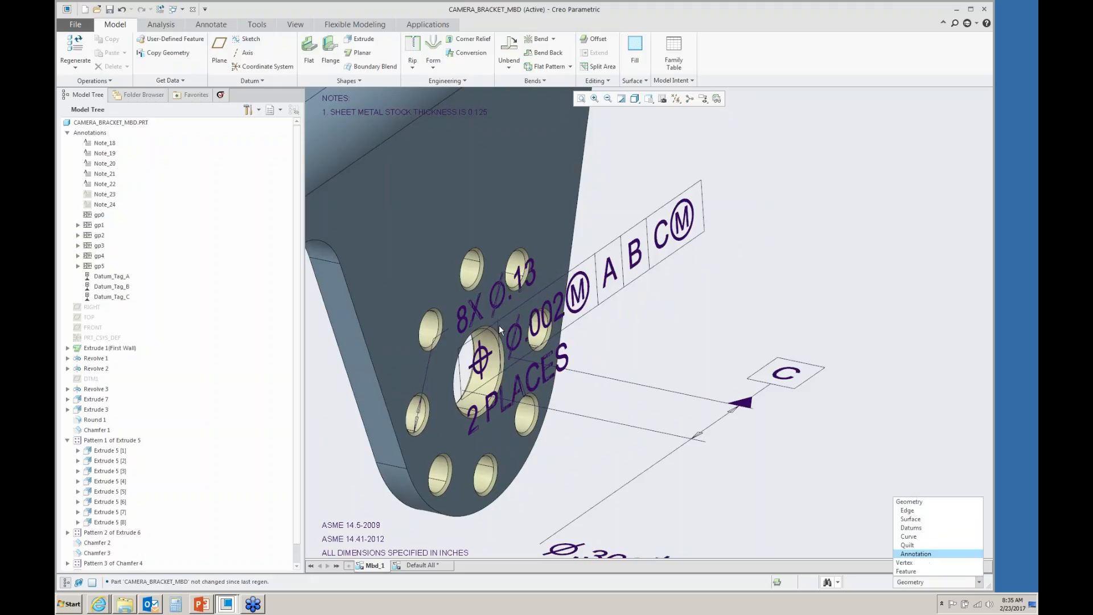
click(917, 553)
click(500, 281)
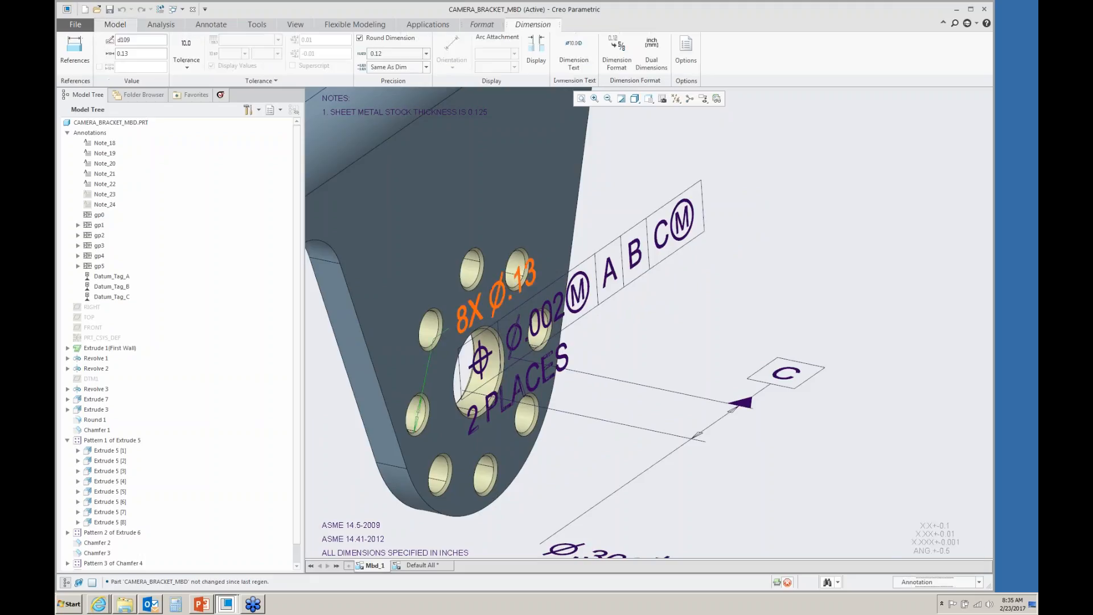
mouse_move(500, 281)
mouse_down()
mouse_move(355, 459)
mouse_move(373, 426)
mouse_up()
scroll(820, 319, up, 3)
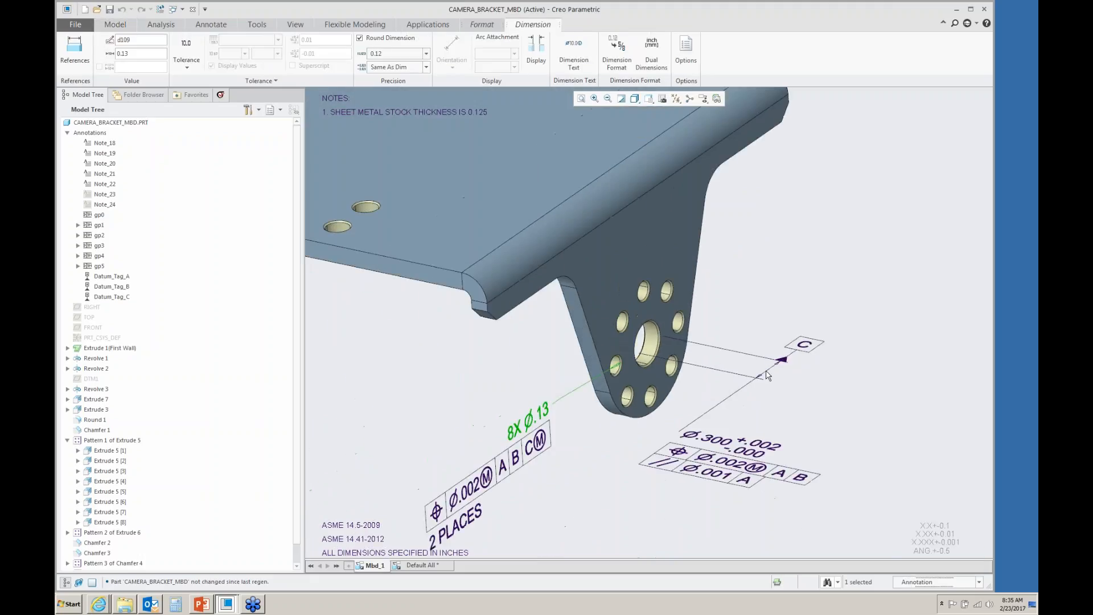
scroll(535, 500, down, 3)
scroll(535, 489, up, 2)
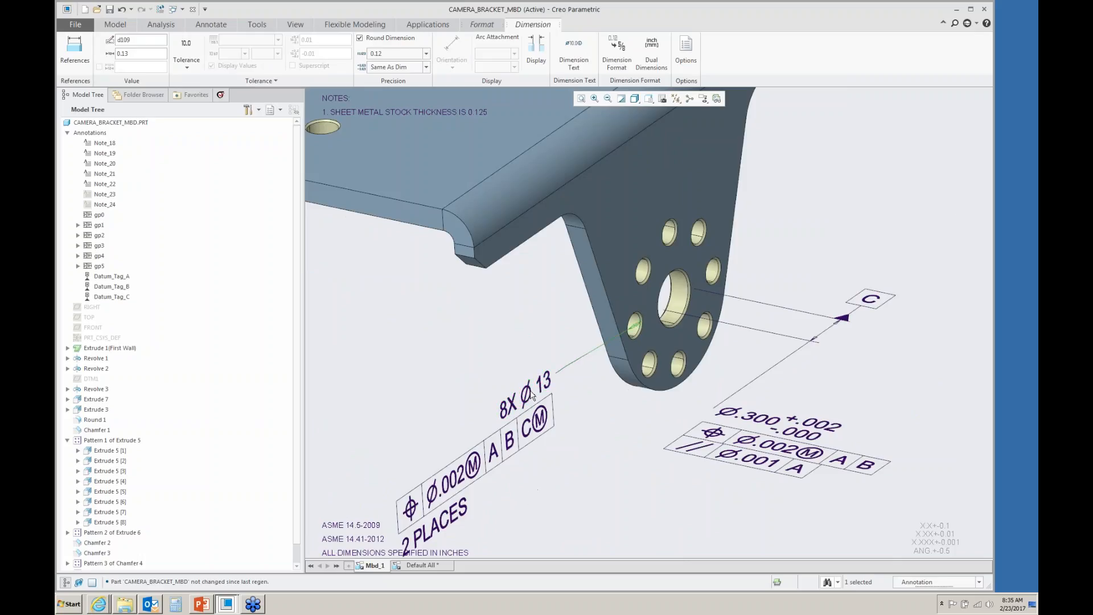
click(511, 444)
click(528, 392)
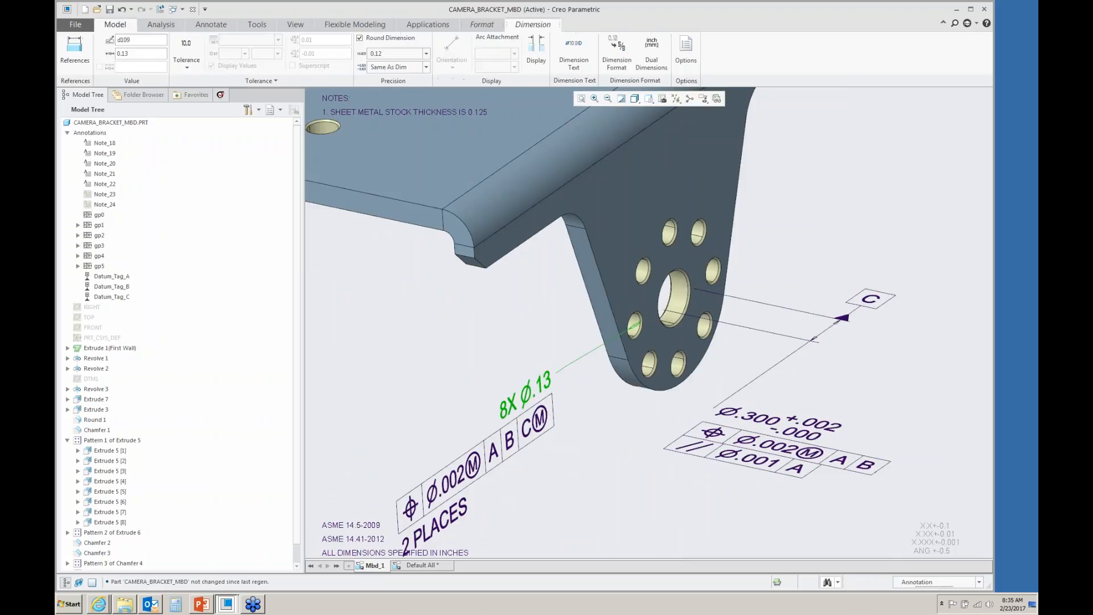
click(426, 54)
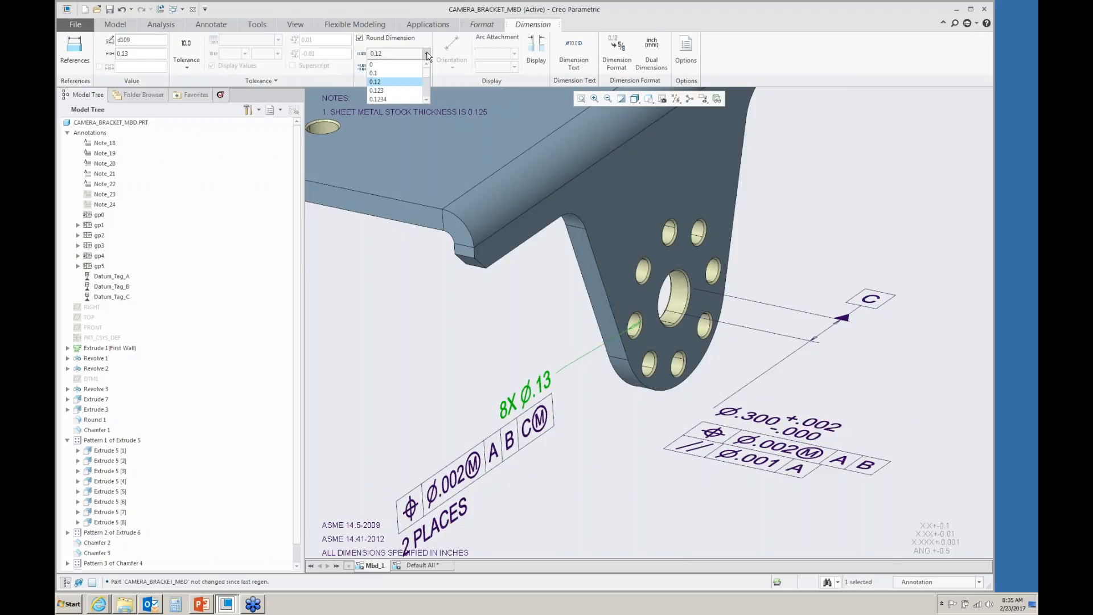
click(400, 90)
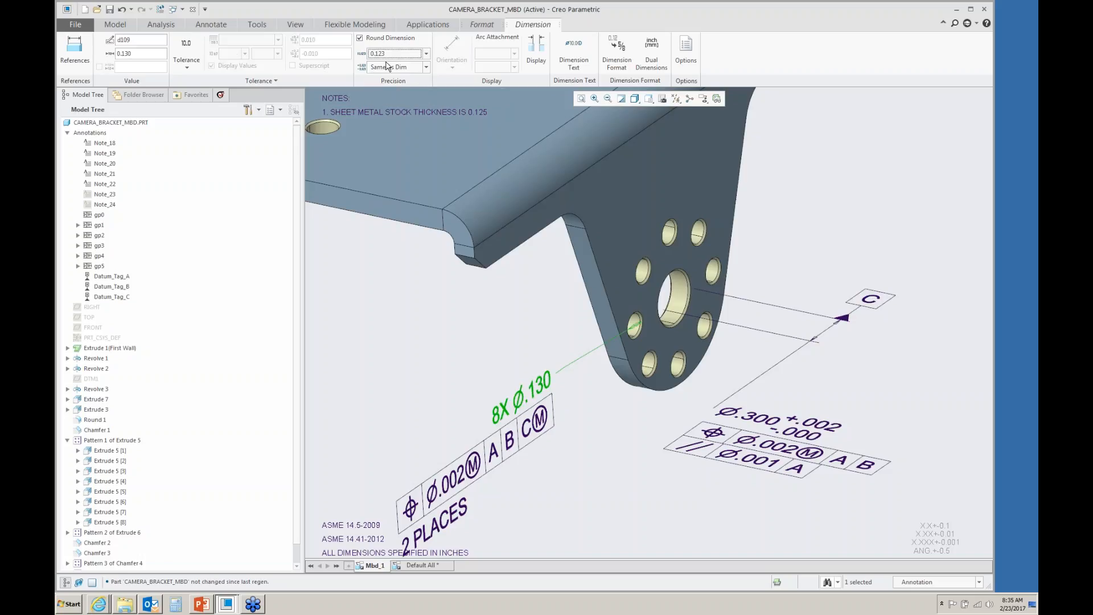
- Apply a symmetric tolerance of ±0.003 to the pattern's diameter dimension
click(186, 67)
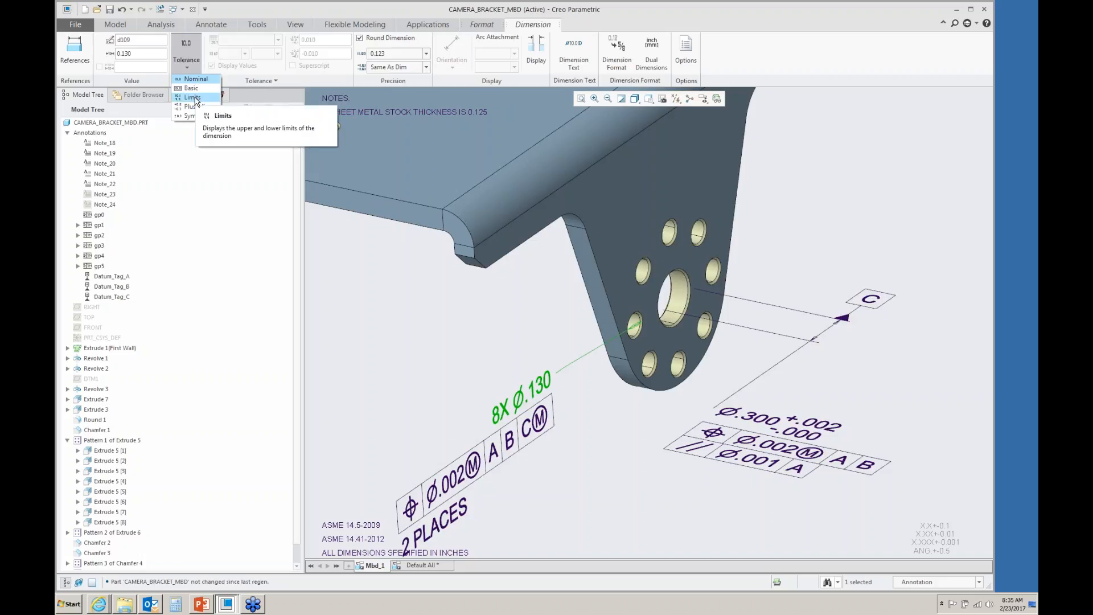
click(190, 115)
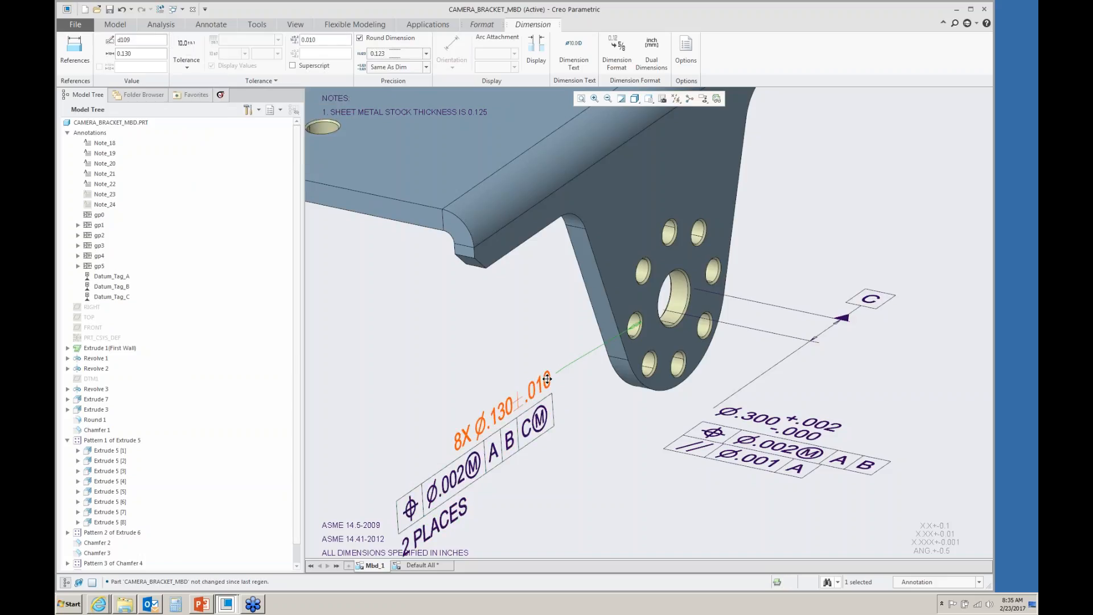
drag(320, 41, 311, 42)
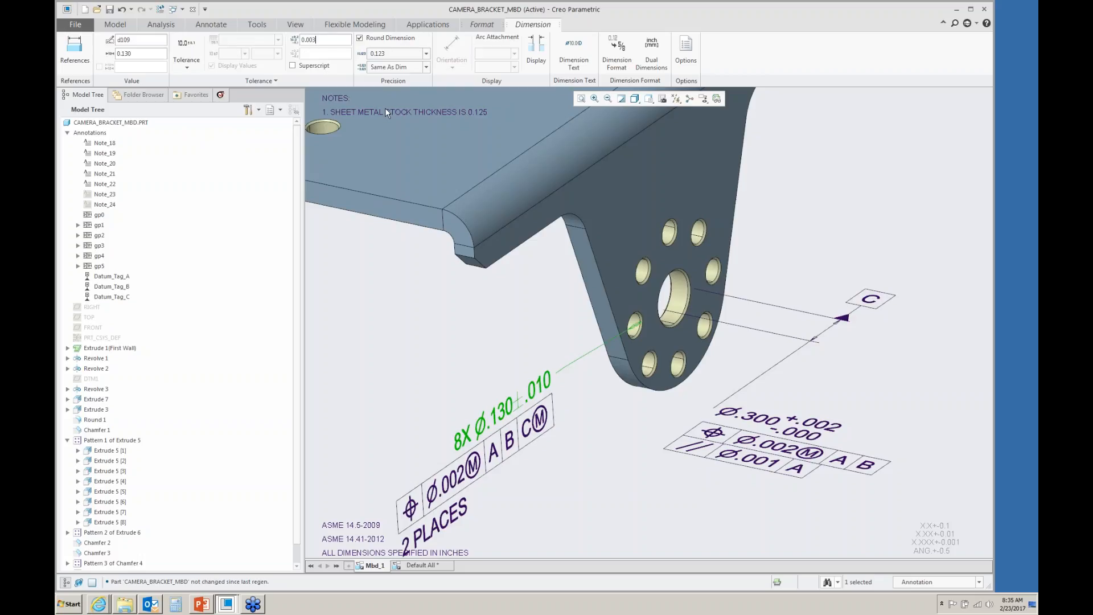
text(3)
key(Return)
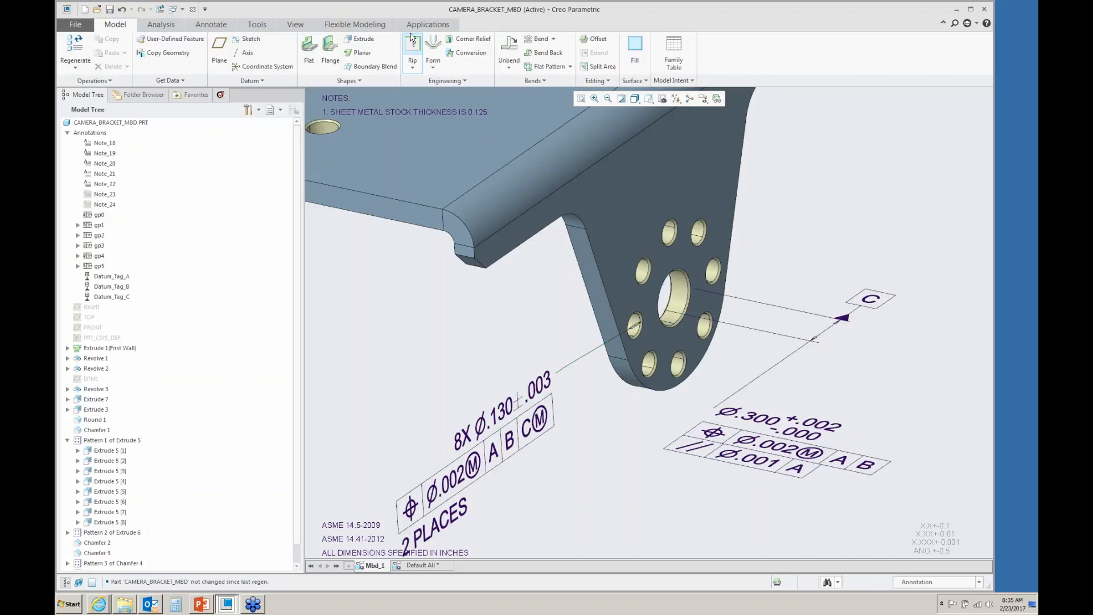
- Reopen the GD&T Advisor and toggle its information and warning message filters to review the advisor tree
click(427, 24)
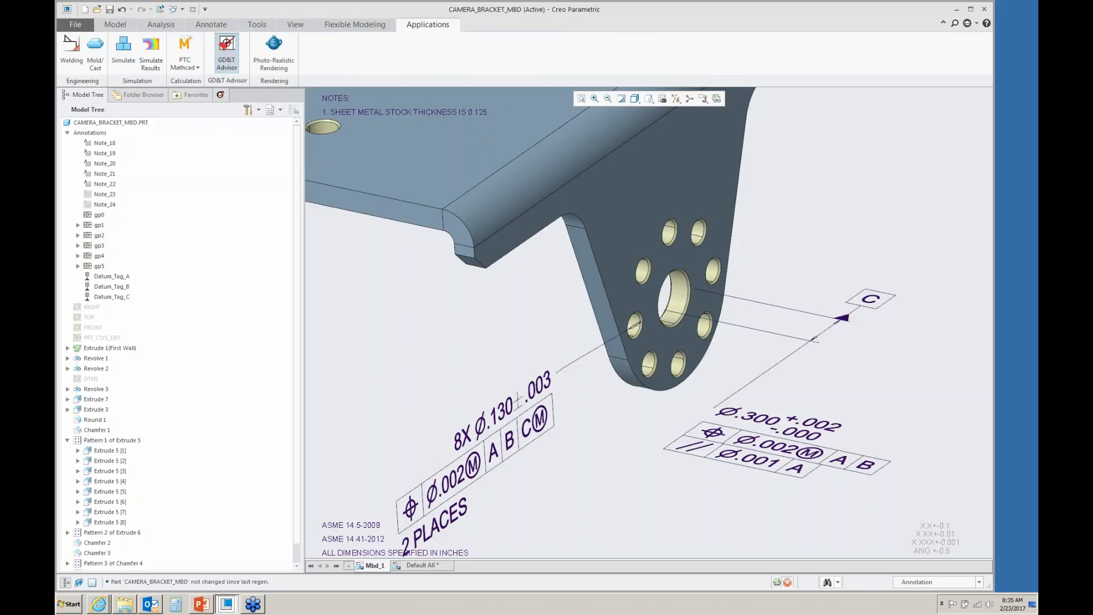
click(227, 51)
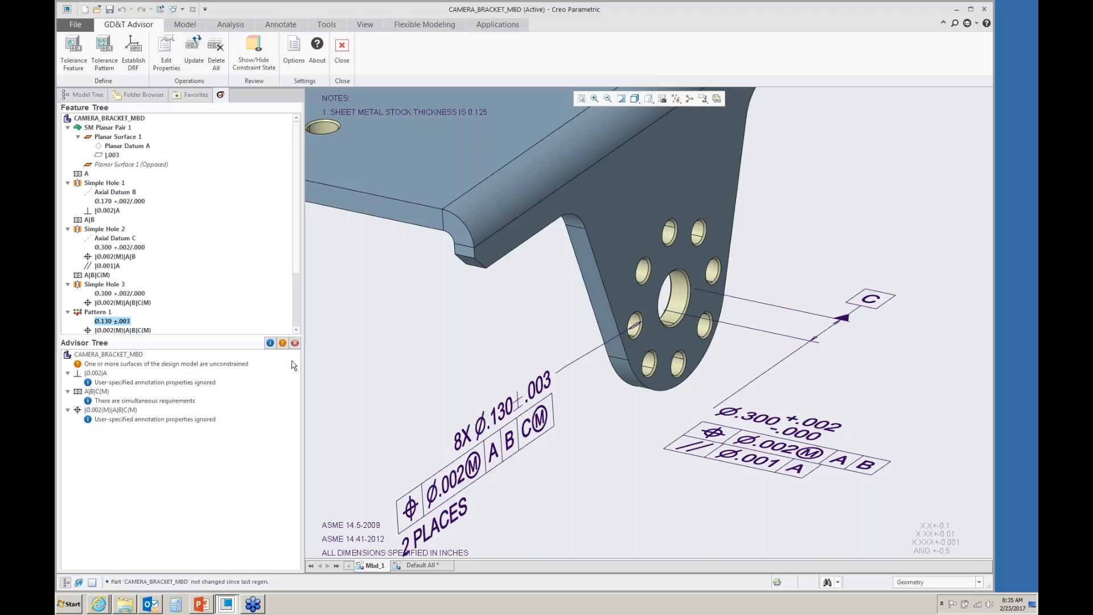
click(270, 343)
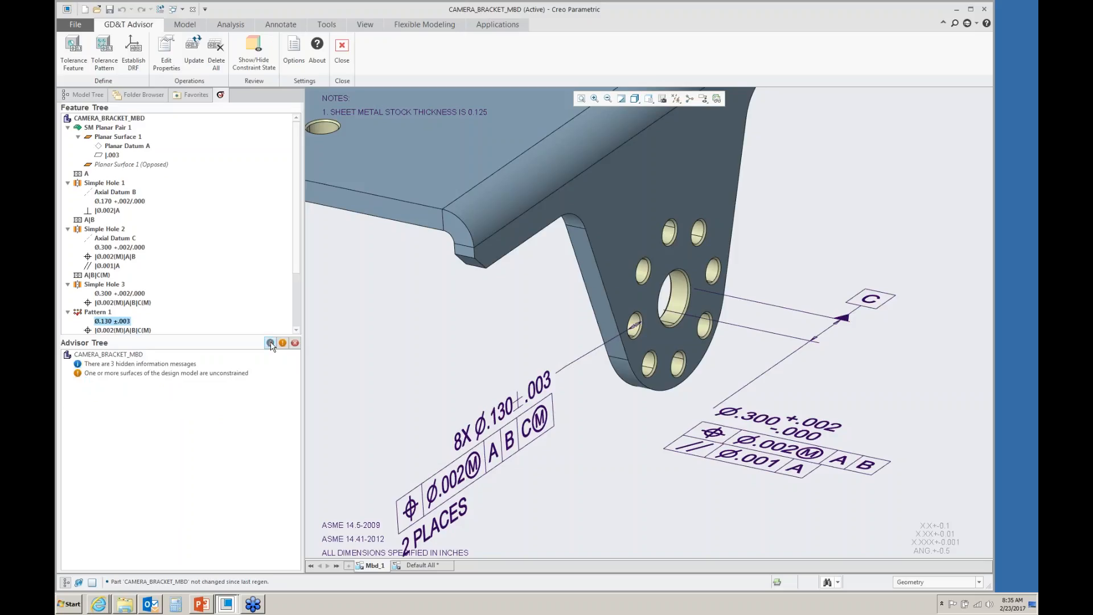
click(270, 343)
click(283, 343)
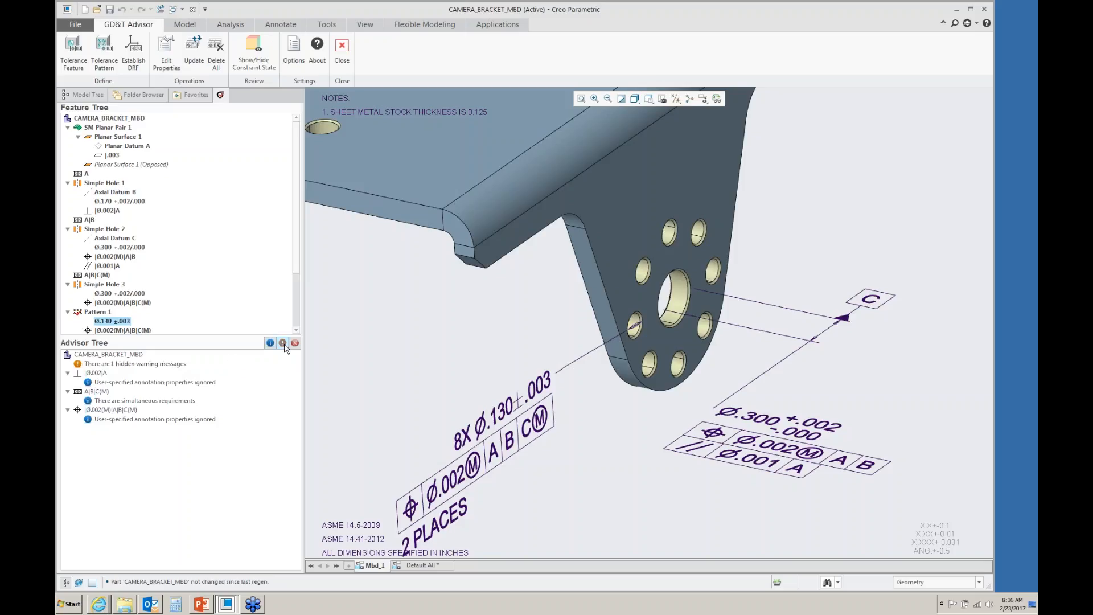
click(283, 343)
scroll(521, 360, up, 2)
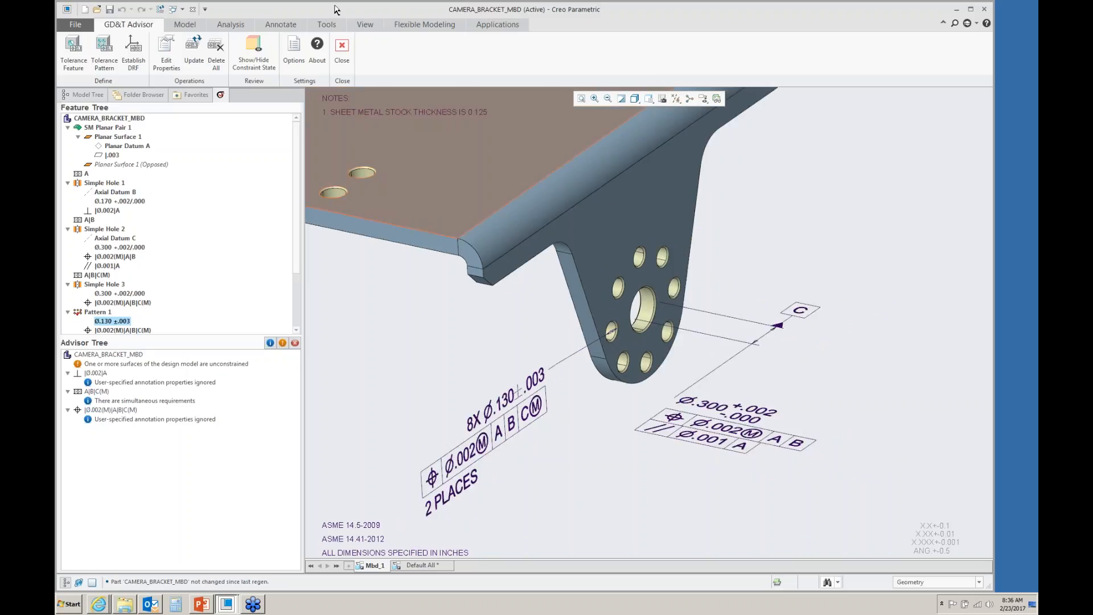
- Close the GD&T Advisor and the open model windows, erasing undisplayed objects from the session
click(341, 46)
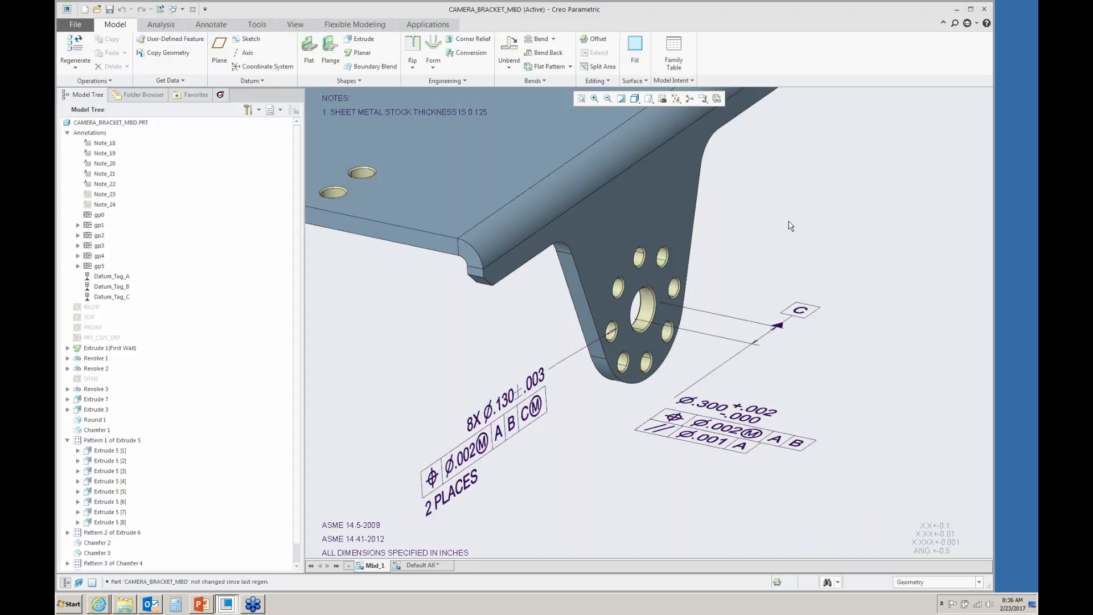
click(193, 9)
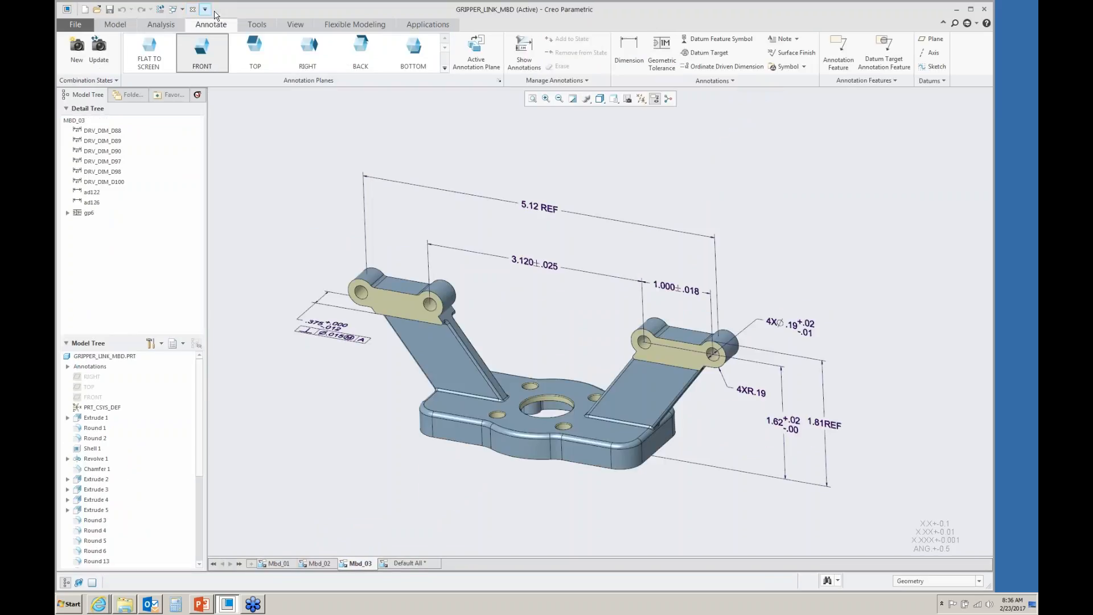
click(194, 11)
click(190, 52)
key(Return)
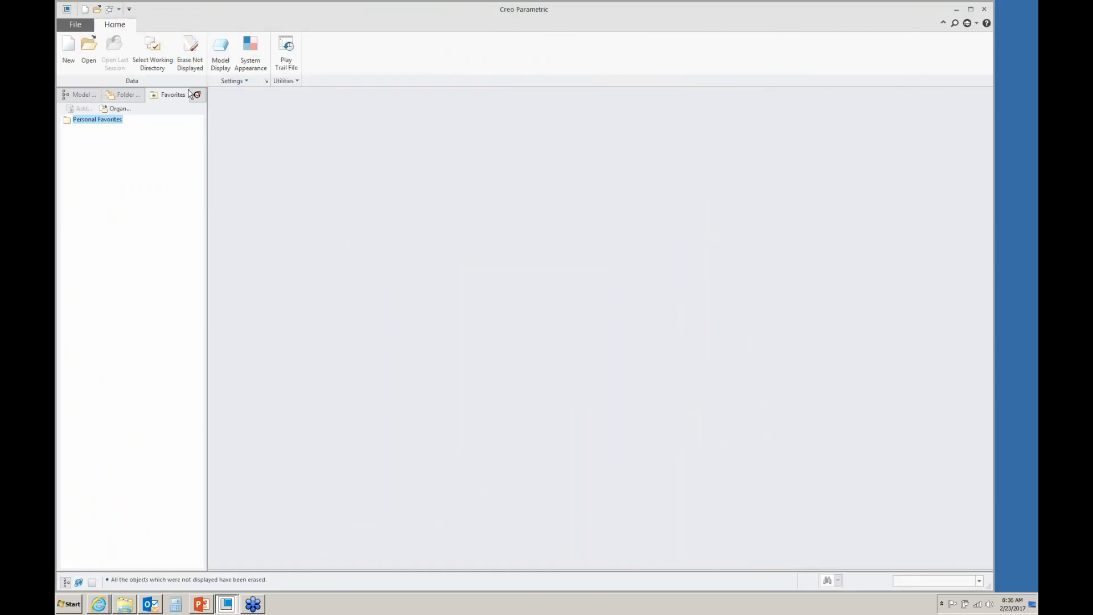
- Set the working directory to the Additive_Manufacturing folder under Creo 4.0 Masters\Webinar
click(164, 55)
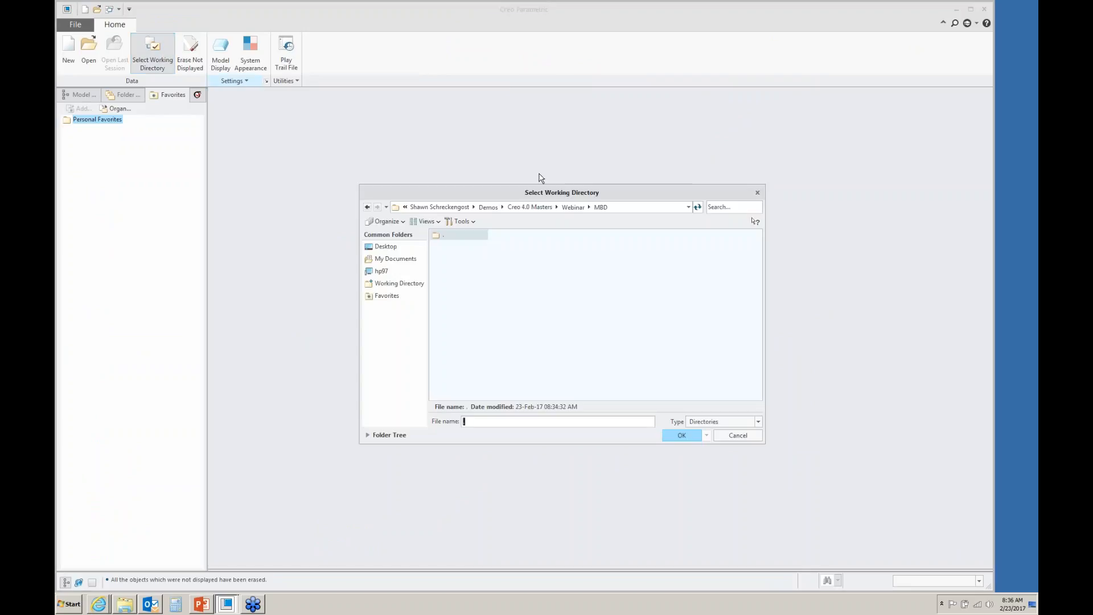
click(582, 207)
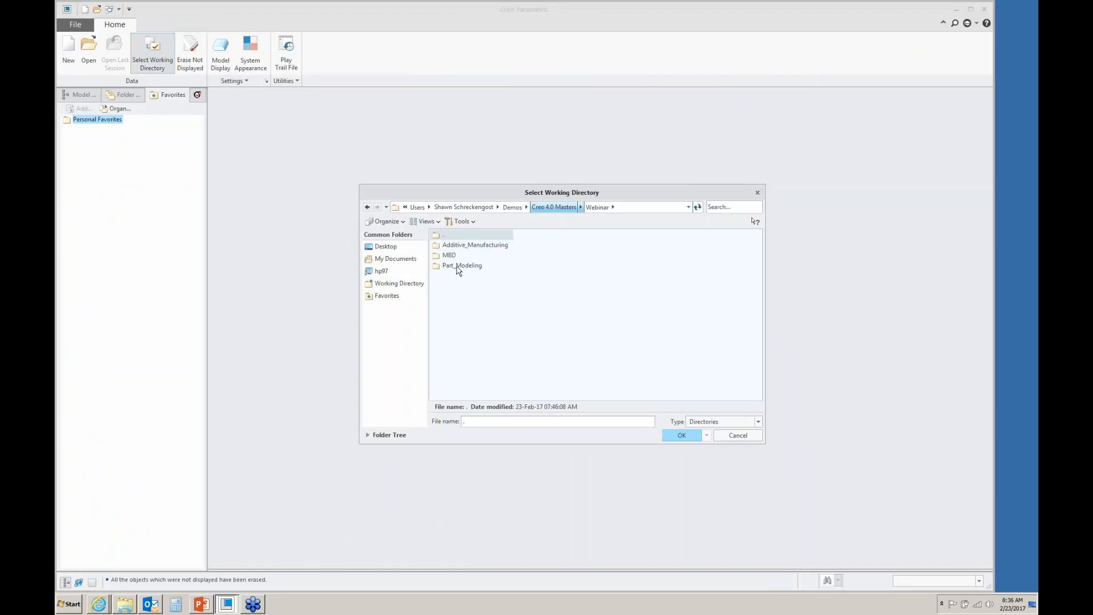
double_click(451, 246)
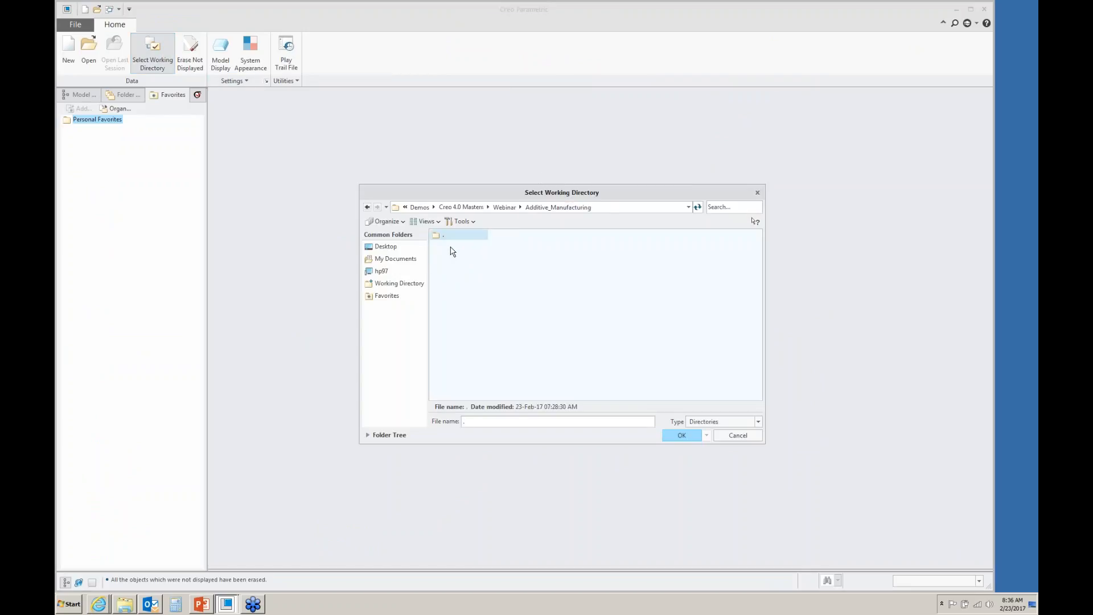
click(681, 436)
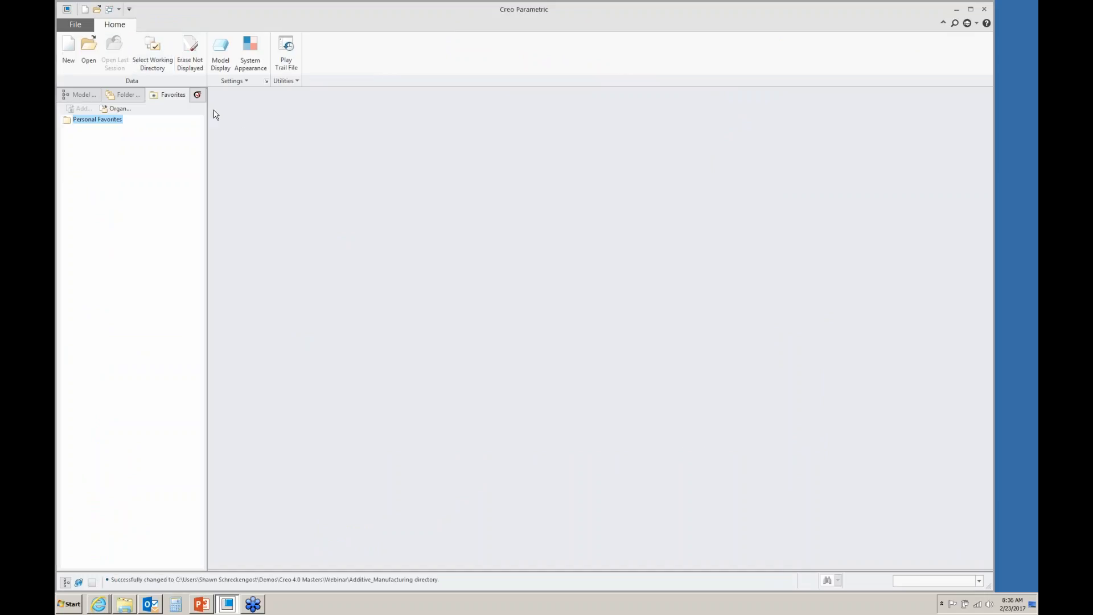
- Open the part pd2_gp_finger.prt
click(89, 51)
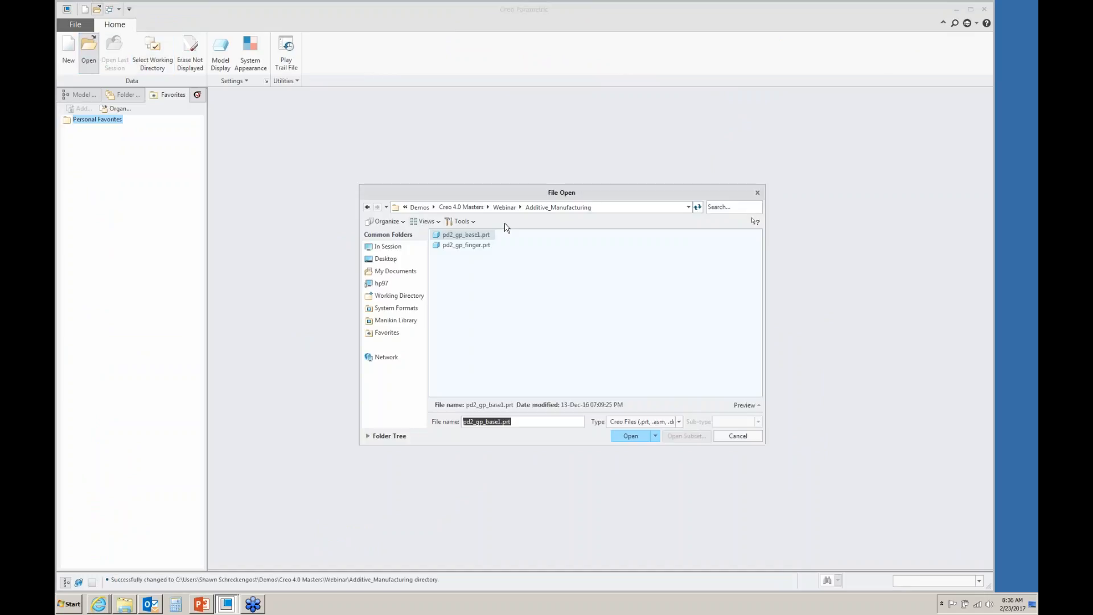
double_click(467, 246)
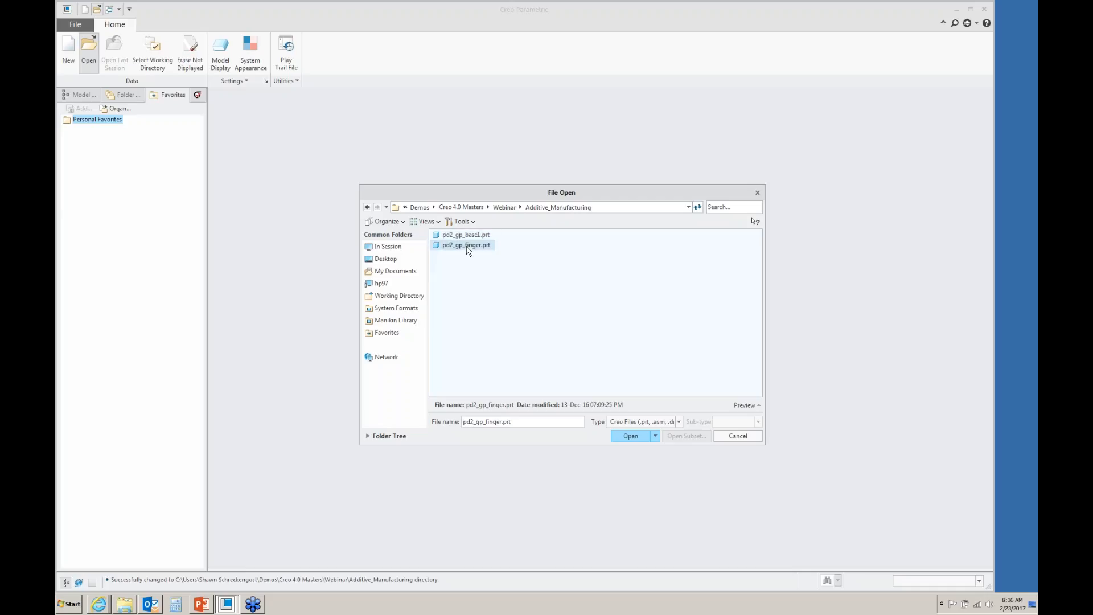
middle_drag(470, 254, 578, 318)
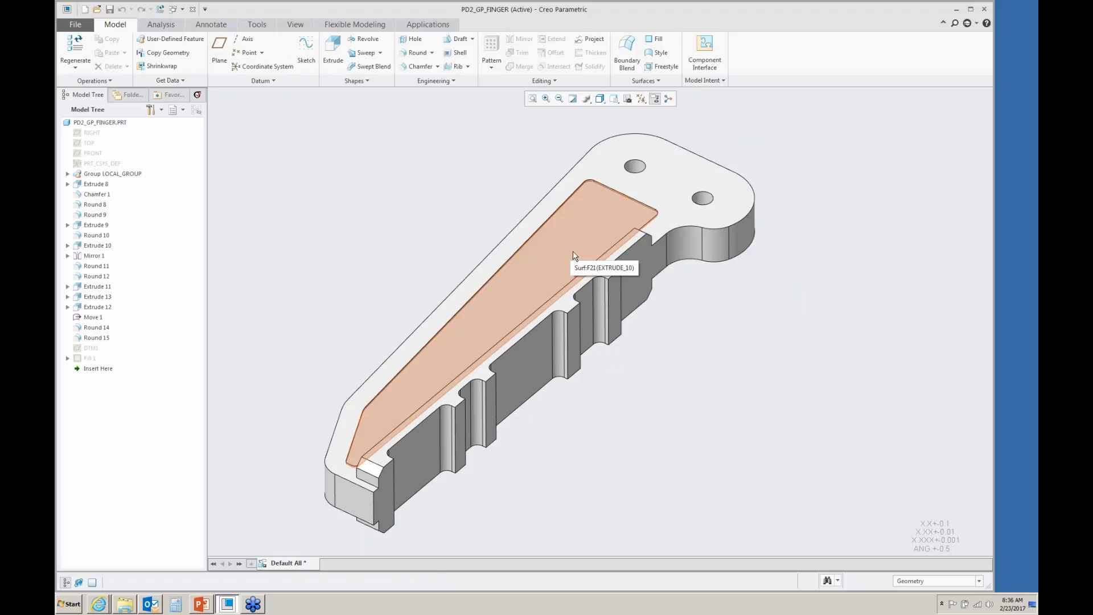
- Review the definitions of Extrude 10 and Round 11, accepting each without changes
click(525, 273)
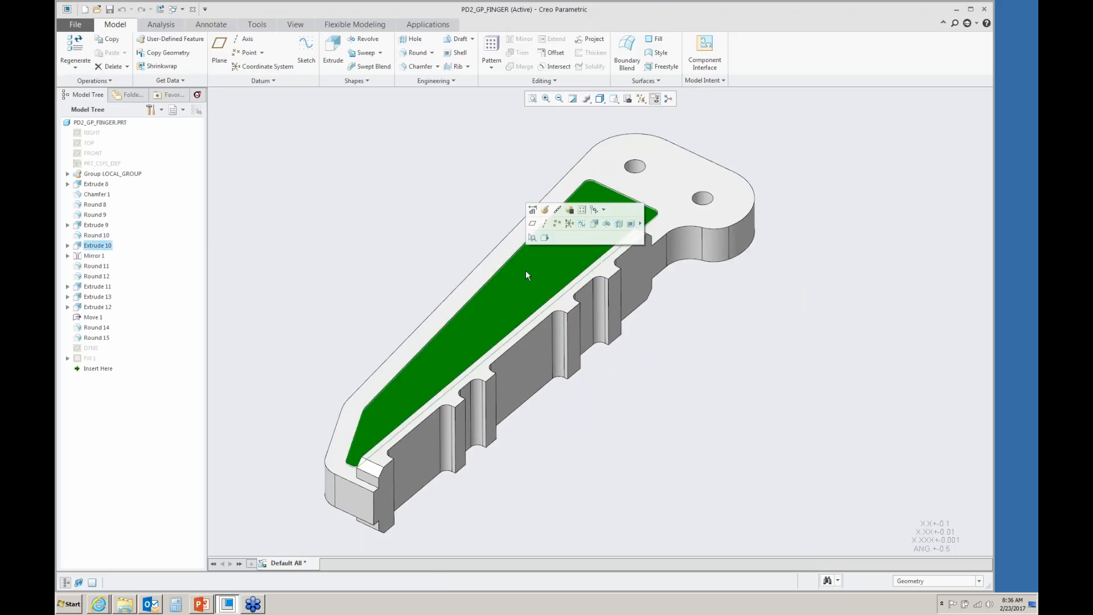
click(545, 220)
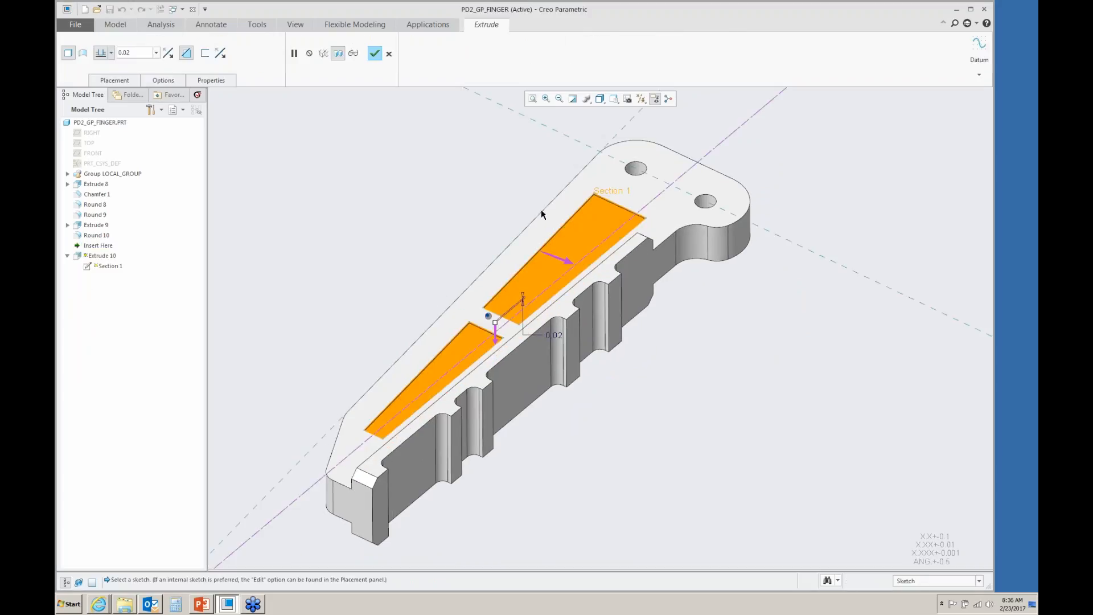
click(374, 53)
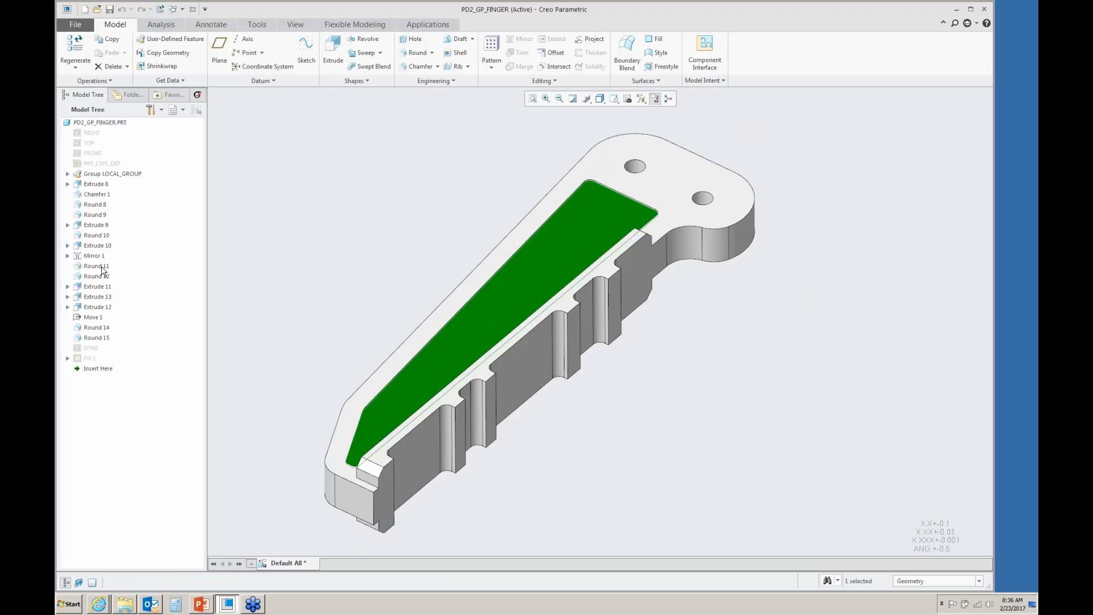
click(101, 266)
click(120, 220)
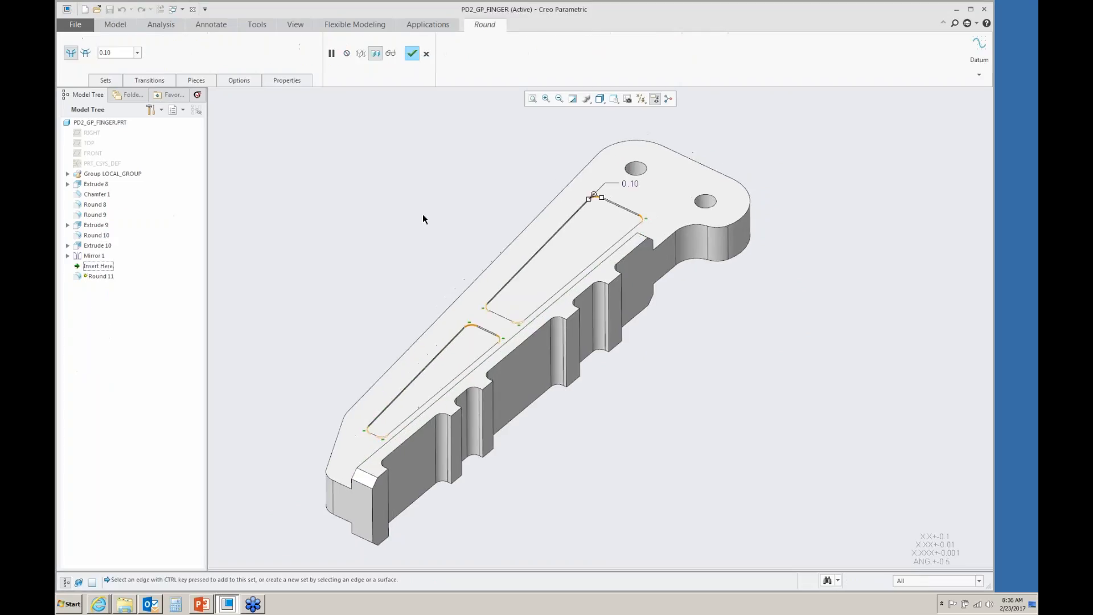
click(425, 55)
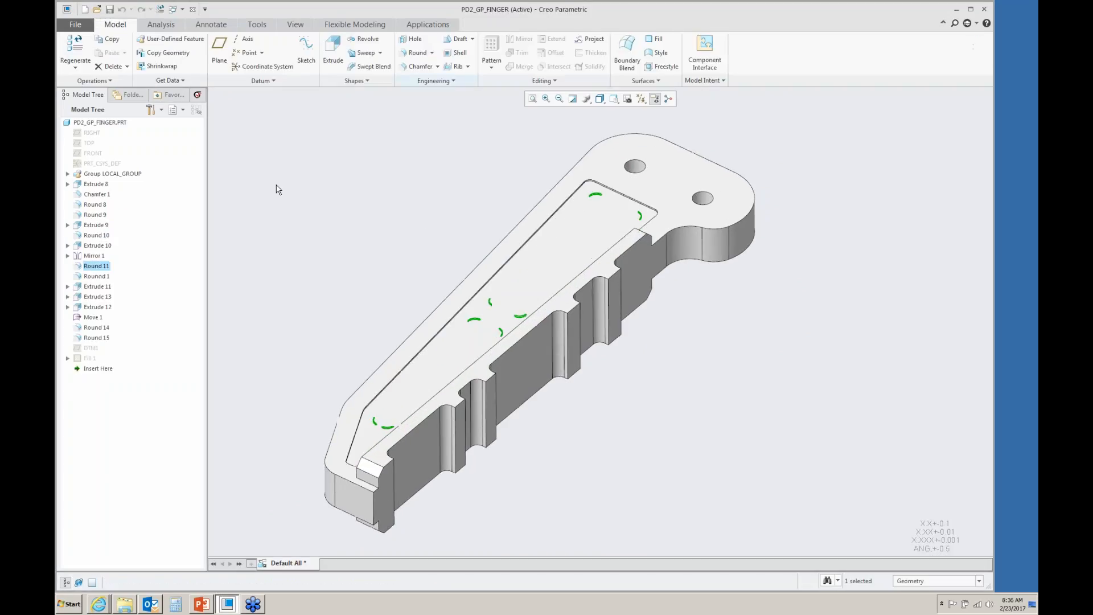
- Redefine Extrude 11, changing its depth setting so the pocket cuts through, and confirm the feature
click(105, 287)
click(120, 223)
click(111, 53)
click(101, 113)
click(375, 53)
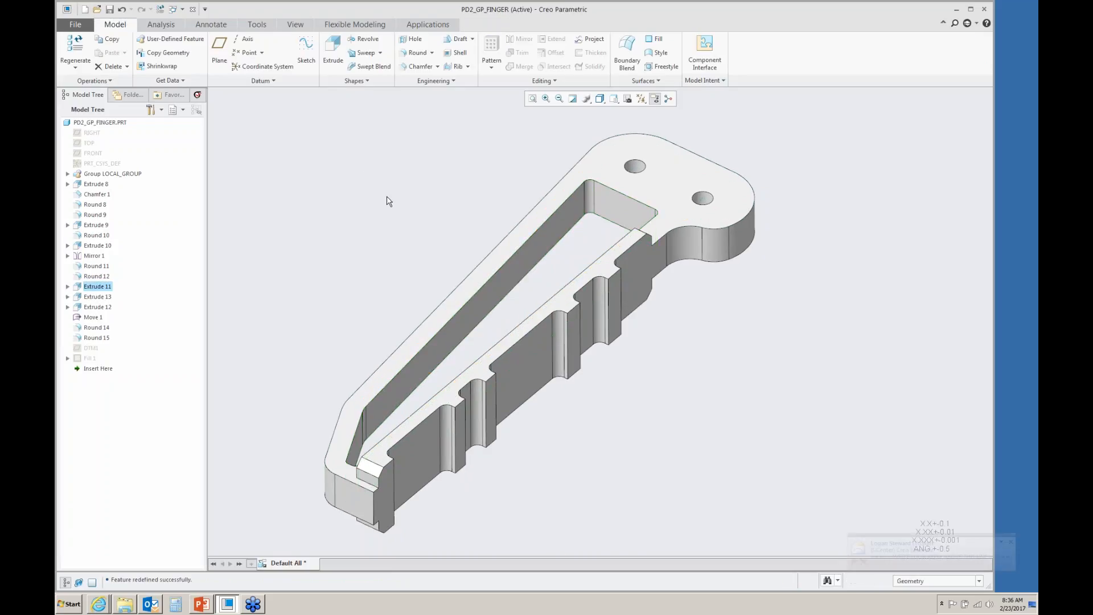
- Start a Lattice feature on the part and select its faces as the lattice bounding surfaces
middle_drag(405, 213, 440, 135)
click(454, 81)
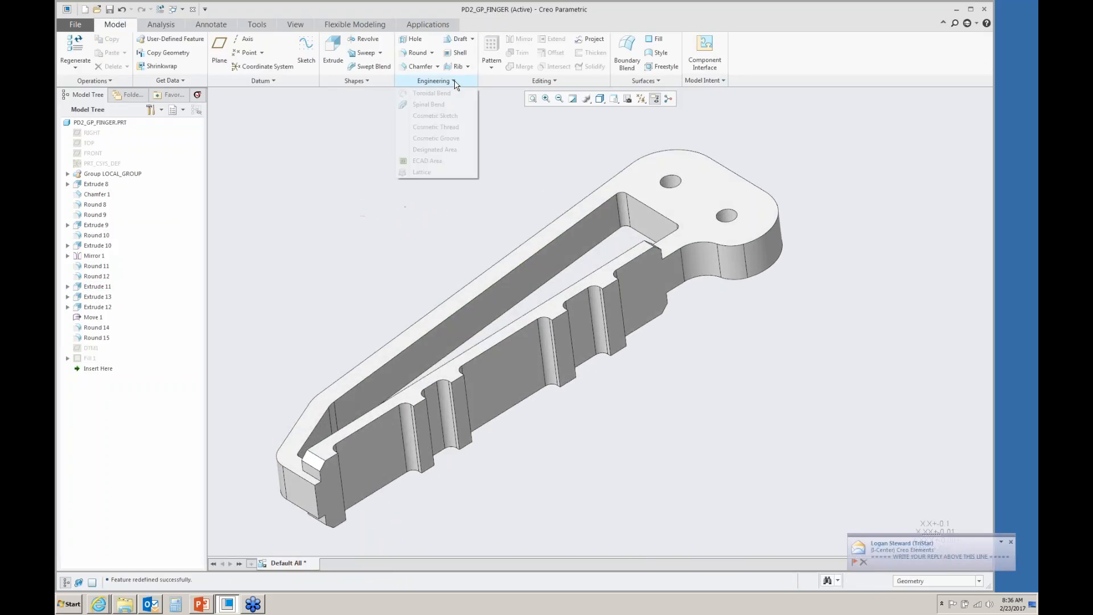
click(421, 175)
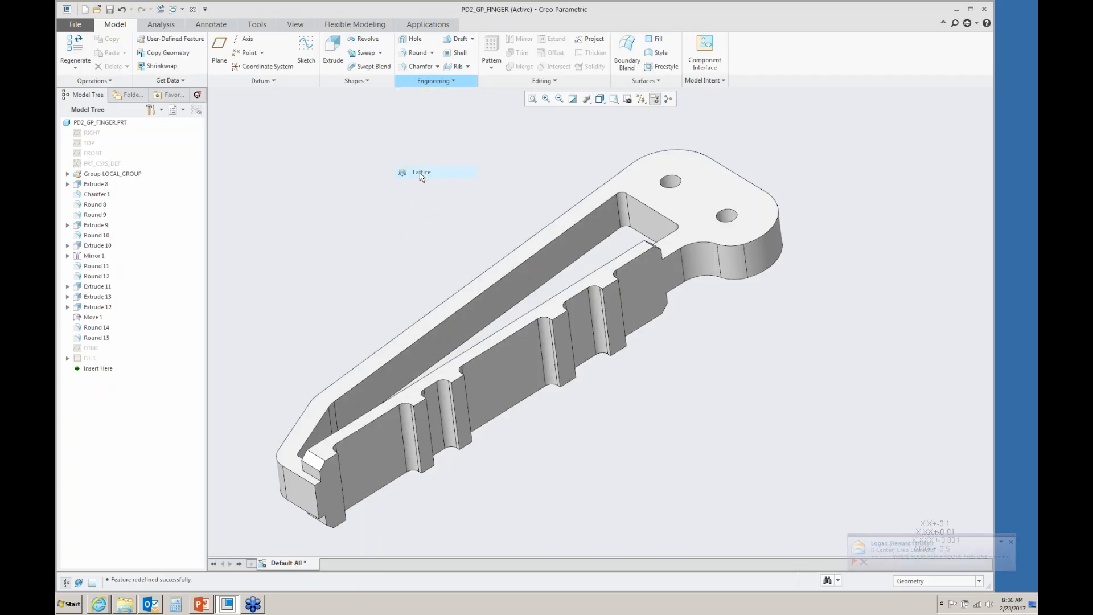
scroll(452, 204, down, 2)
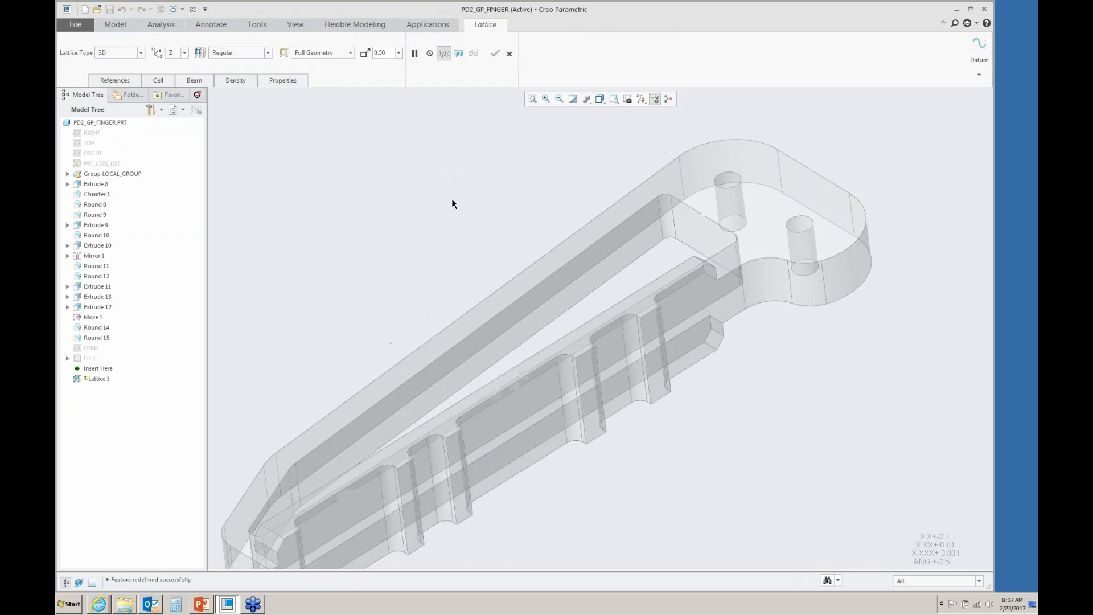
click(594, 278)
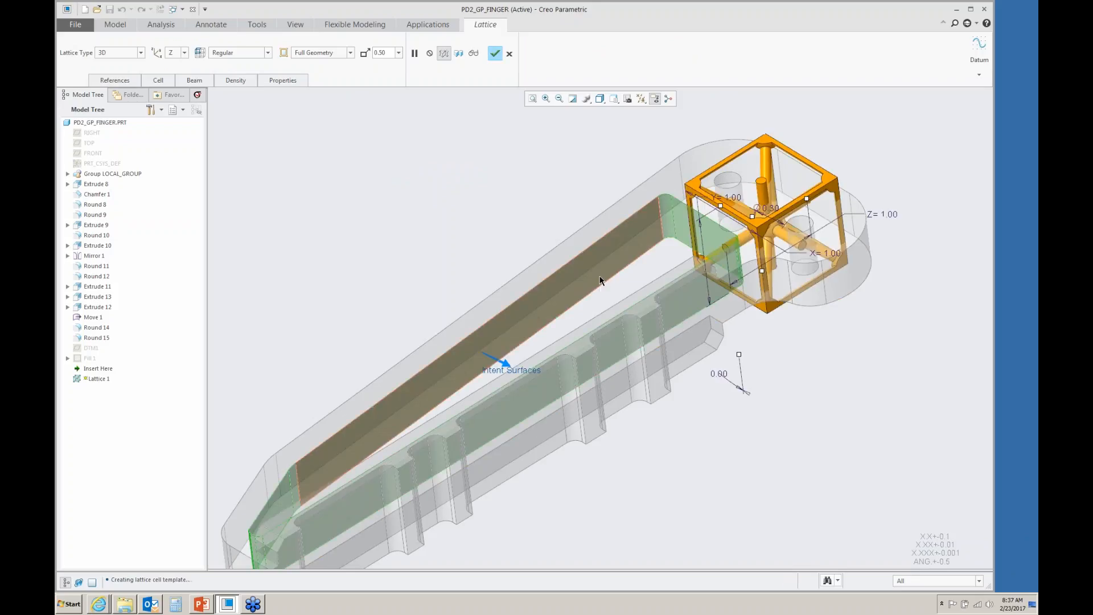
- Inspect the lattice cell preview and the bounding surface references around the part
scroll(600, 262, down, 2)
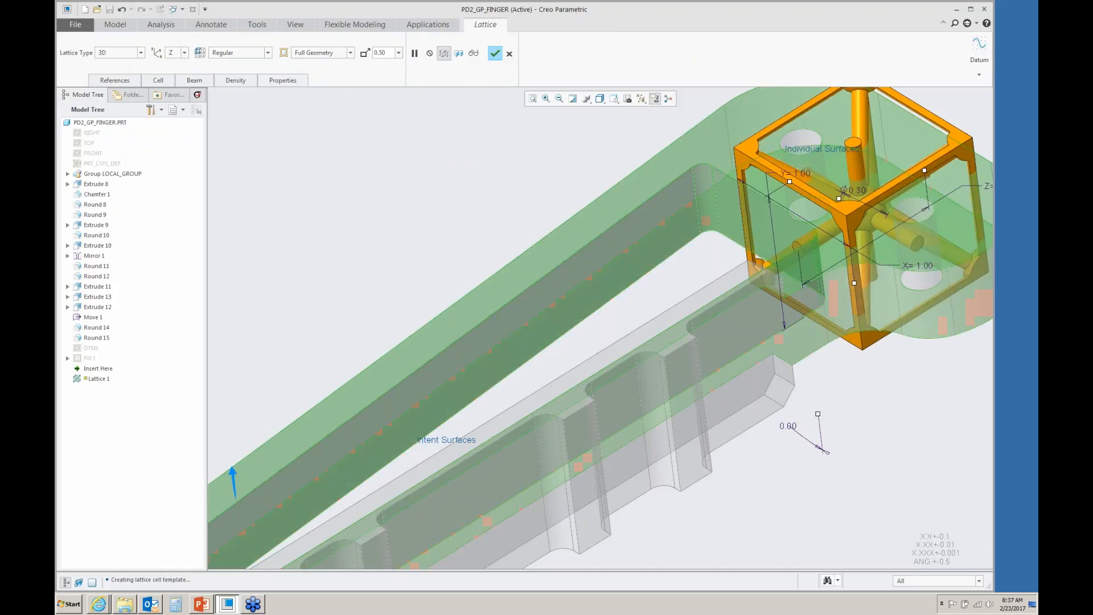
scroll(571, 301, down, 4)
middle_drag(572, 306, 564, 450)
scroll(565, 449, up, 1)
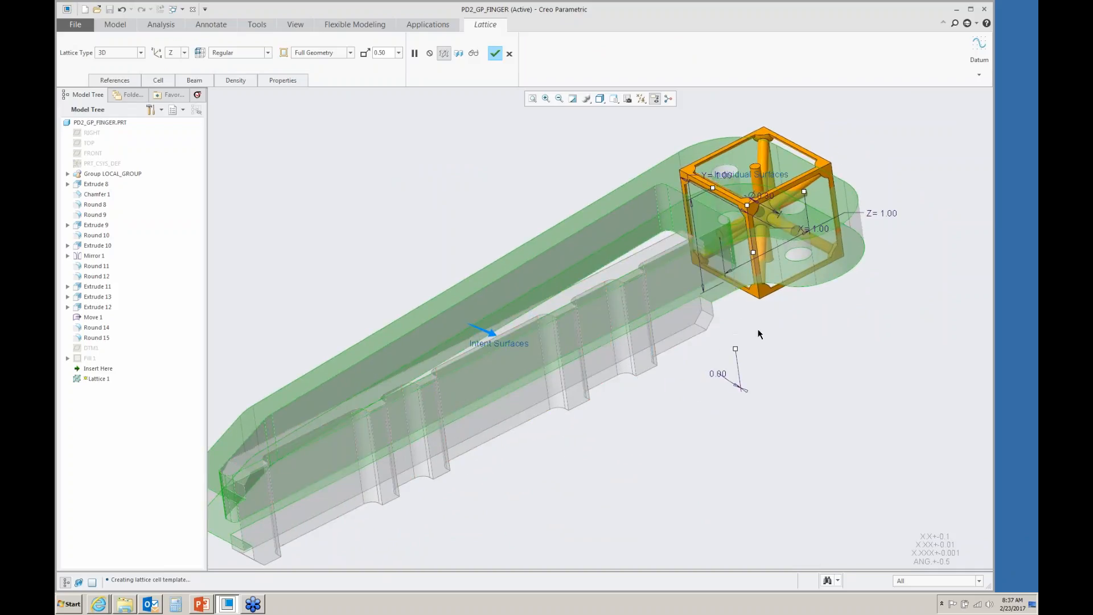
scroll(871, 133, up, 2)
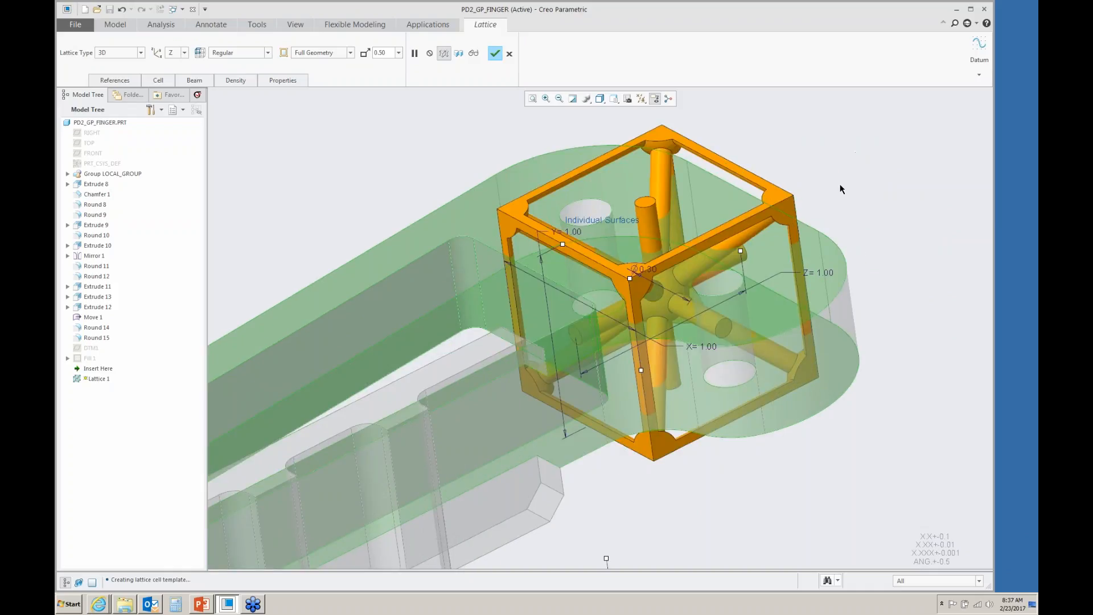
scroll(839, 186, down, 5)
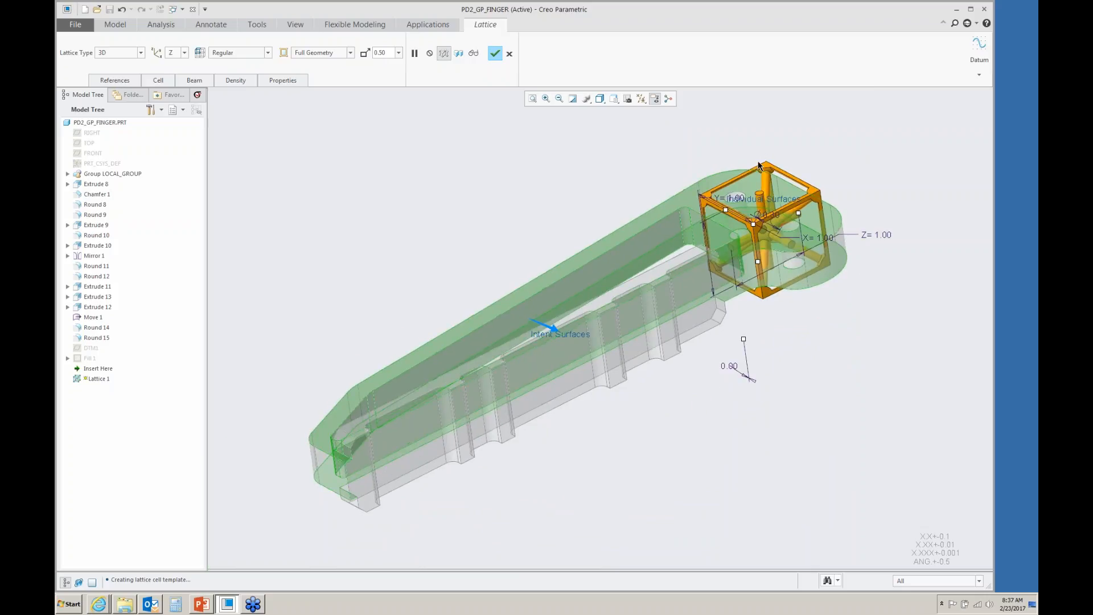
ctrl+click(737, 185)
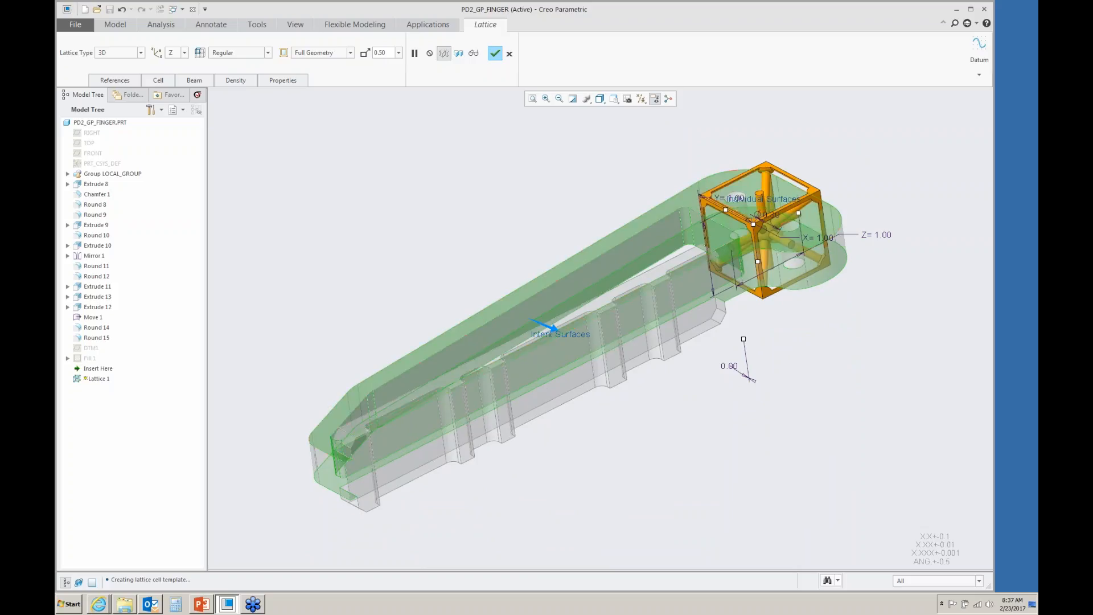
click(115, 80)
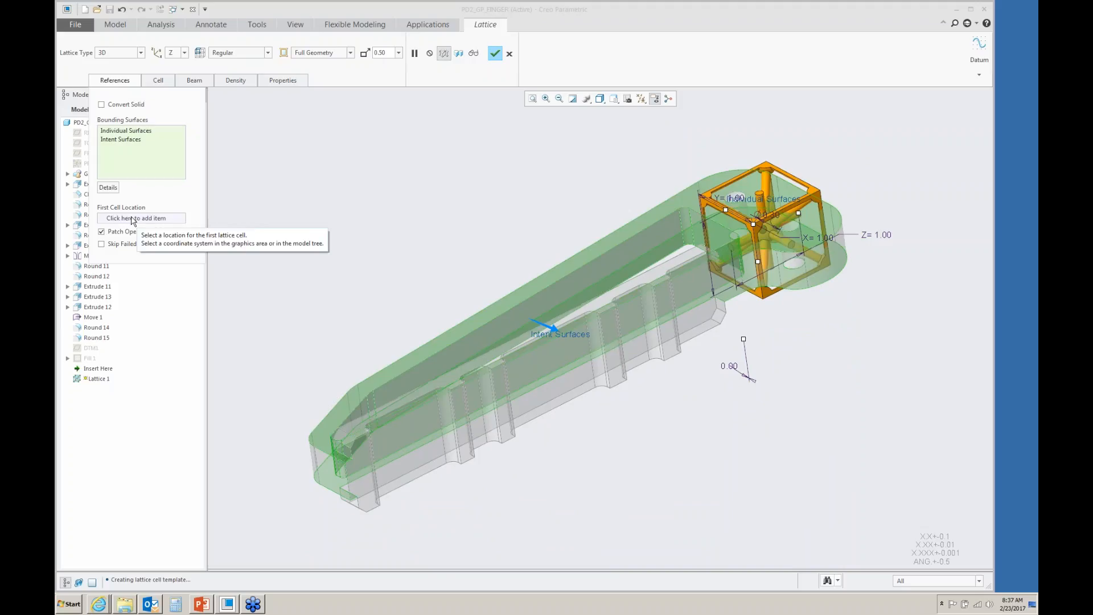
click(126, 84)
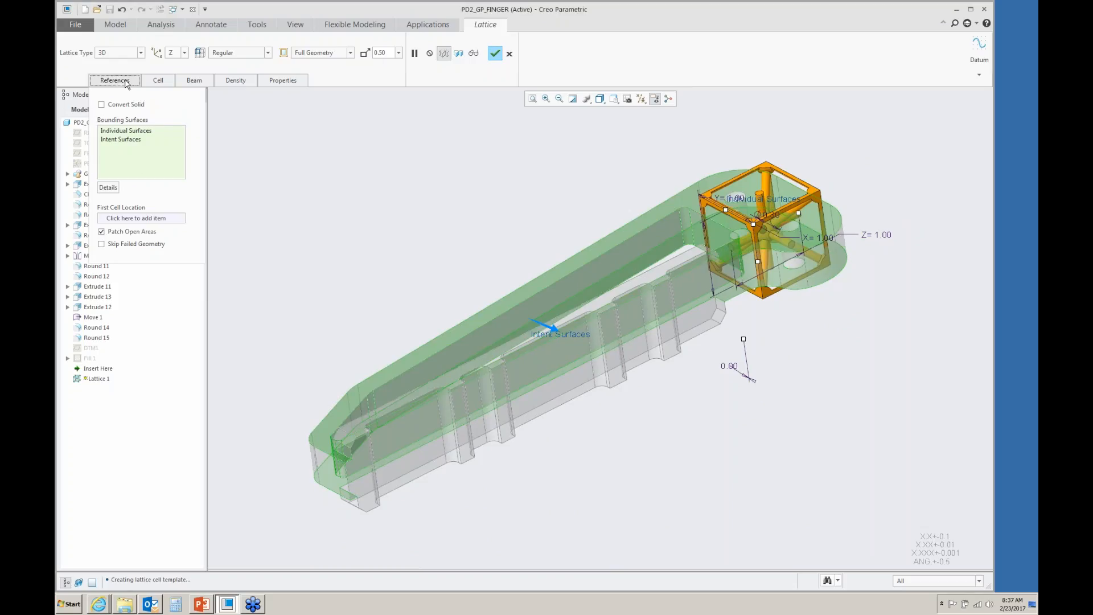
- Set the lattice cell size to 0.50 and preview the resulting lattice geometry
click(400, 53)
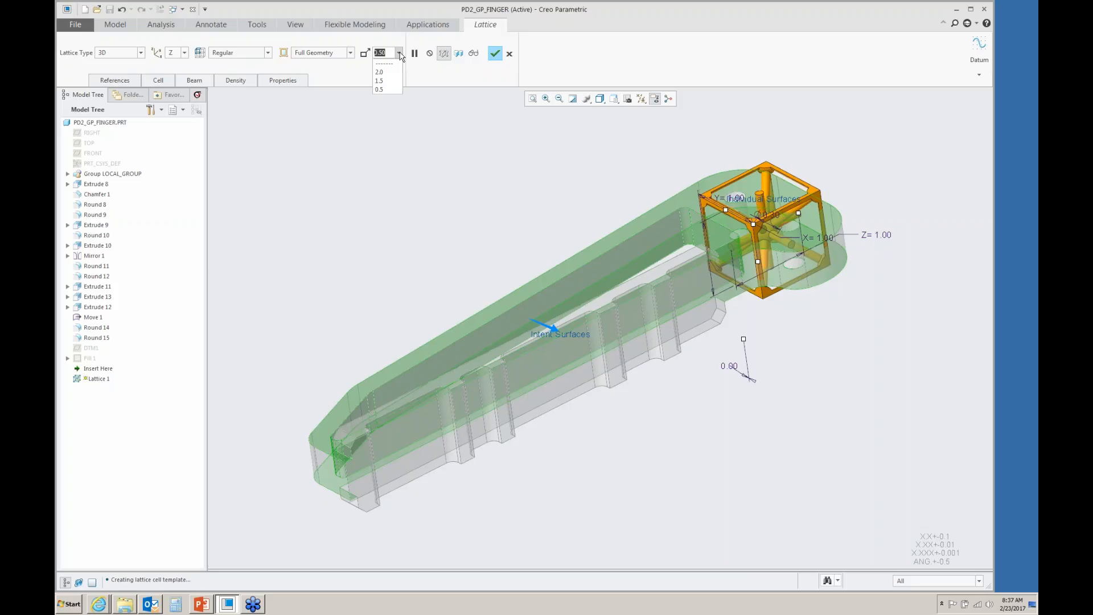
click(380, 89)
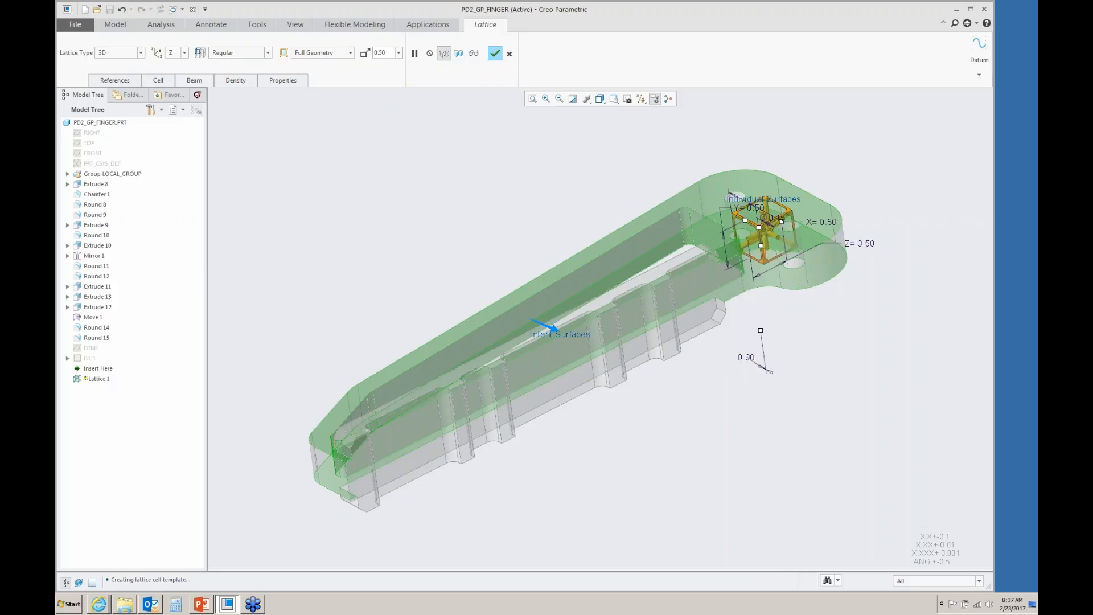
middle_drag(389, 119, 471, 108)
click(473, 53)
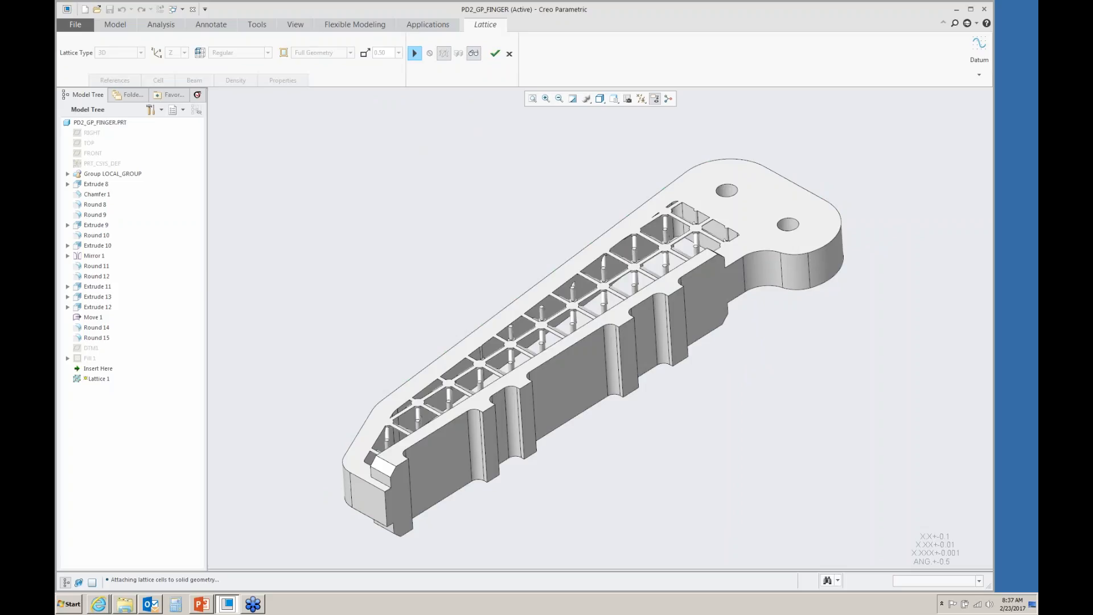
middle_drag(513, 204, 530, 207)
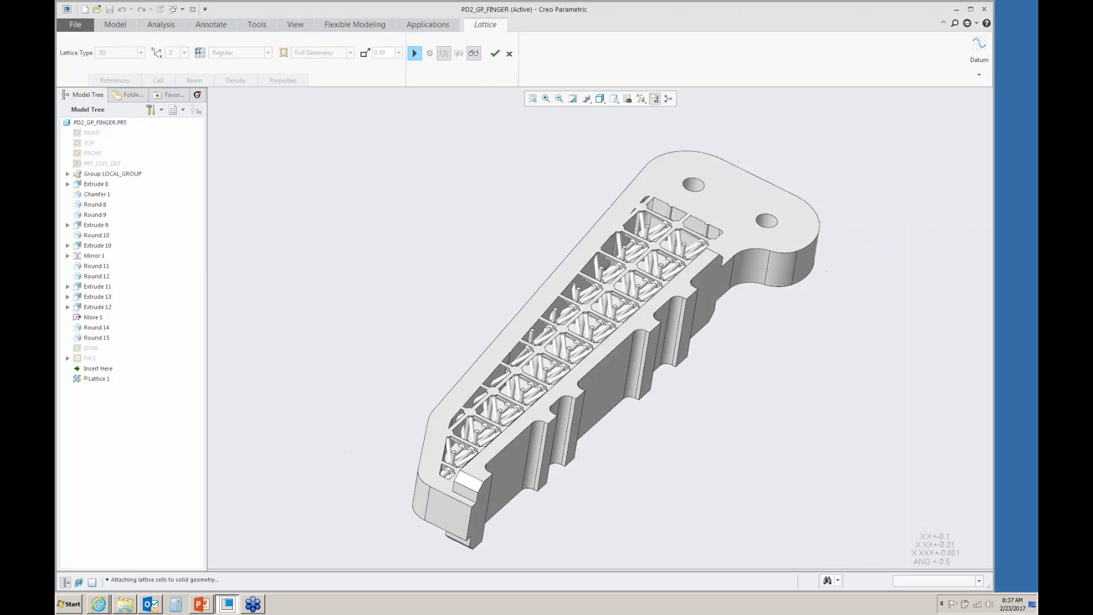
scroll(565, 251, down, 6)
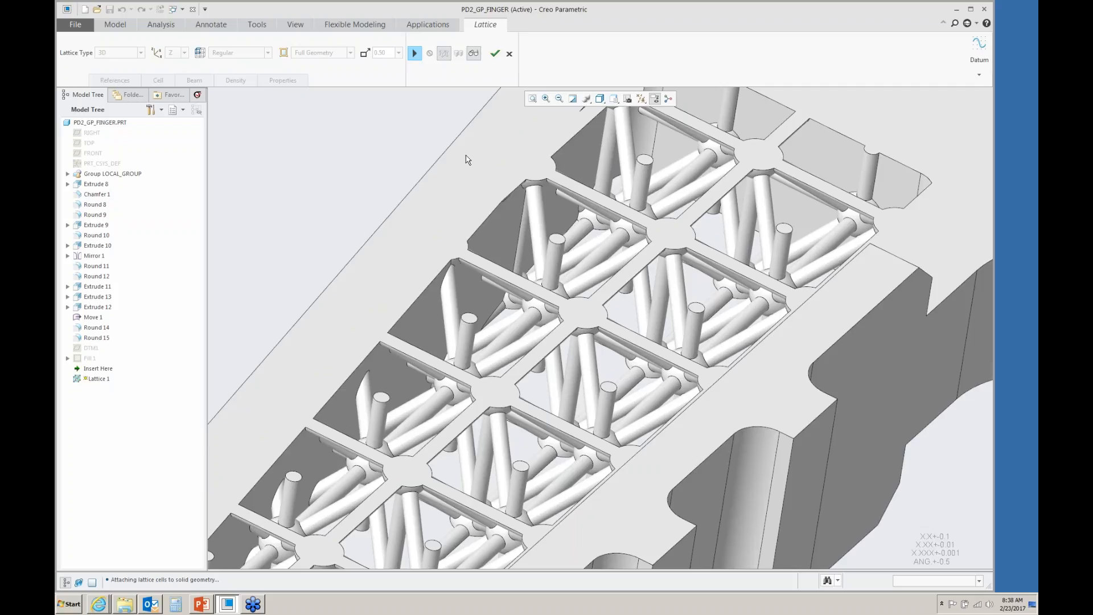
- Turn off inner horizontal beams, enable removal of dangling beams, and preview the updated lattice
click(415, 54)
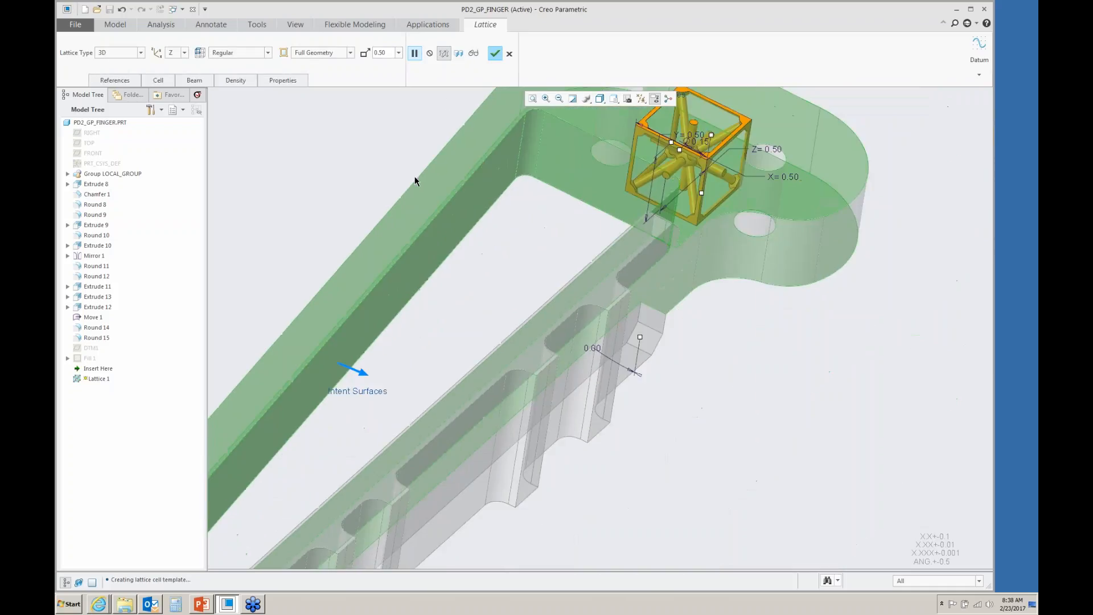
click(157, 81)
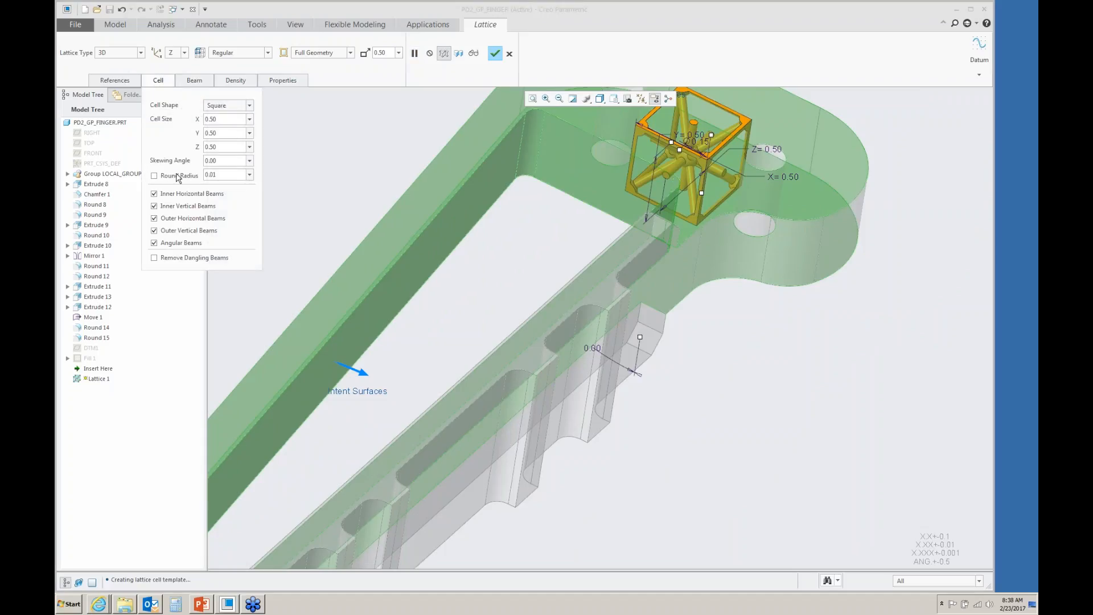
click(154, 193)
click(163, 261)
click(158, 80)
click(473, 53)
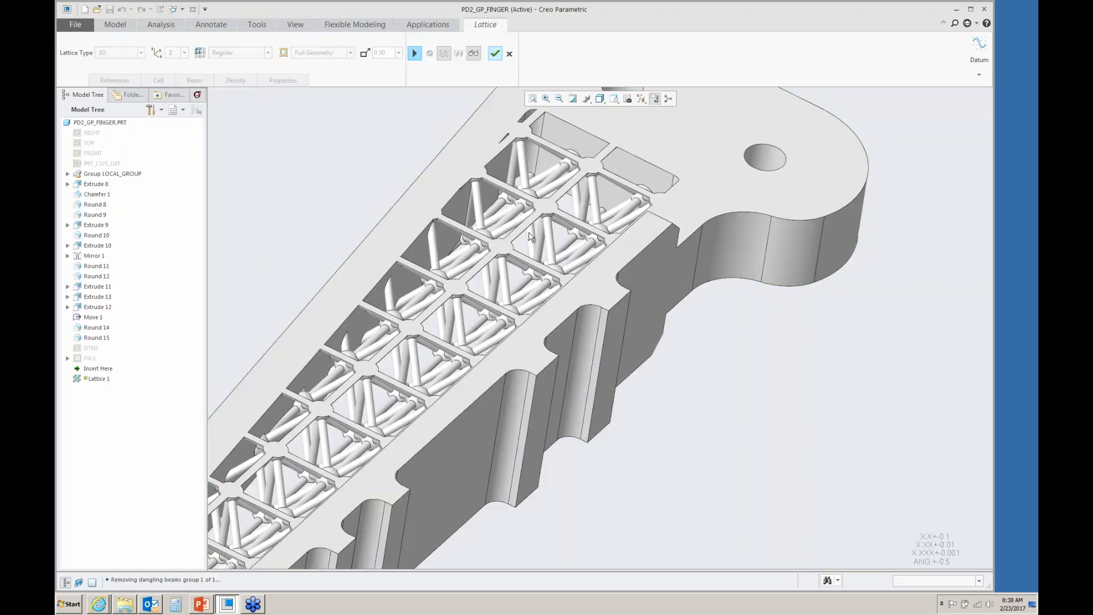
scroll(490, 237, up, 6)
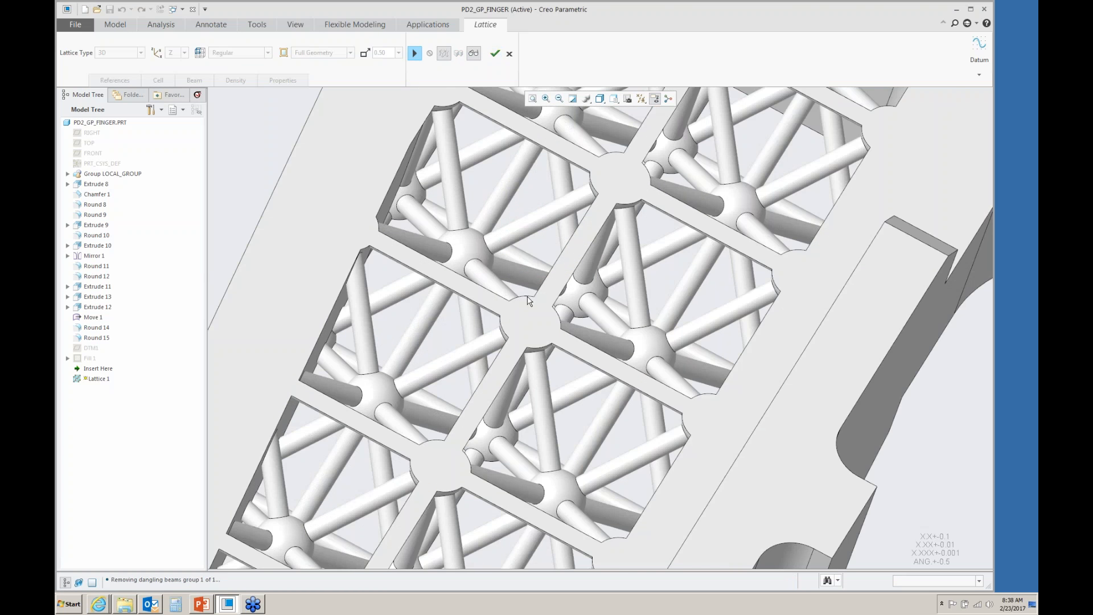
scroll(527, 300, down, 5)
middle_drag(528, 299, 525, 269)
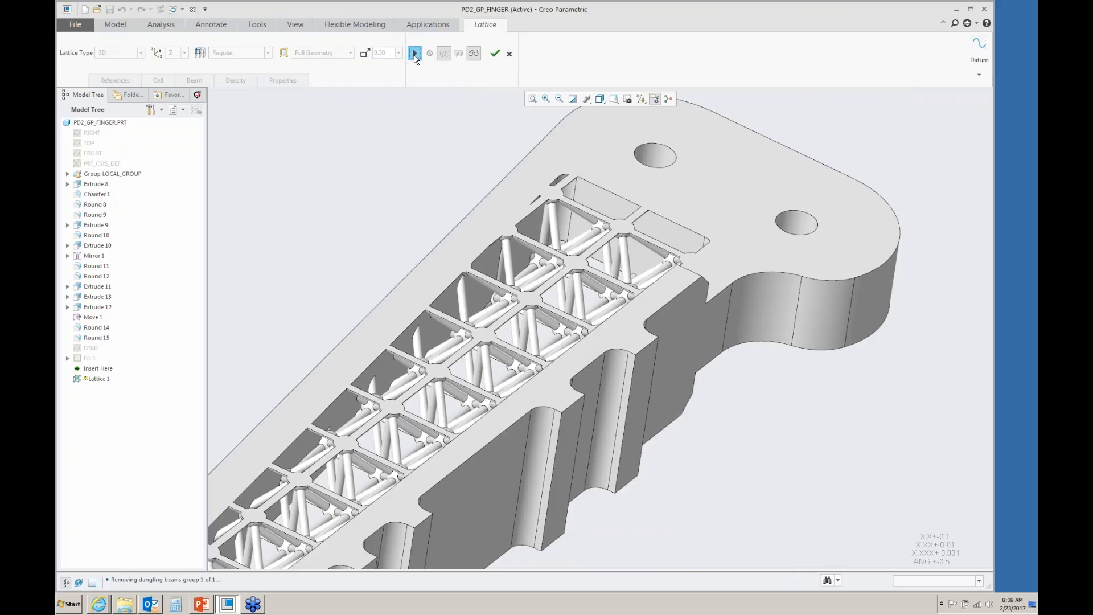
- Change the lattice cell shape to Triangular and preview the result
click(415, 53)
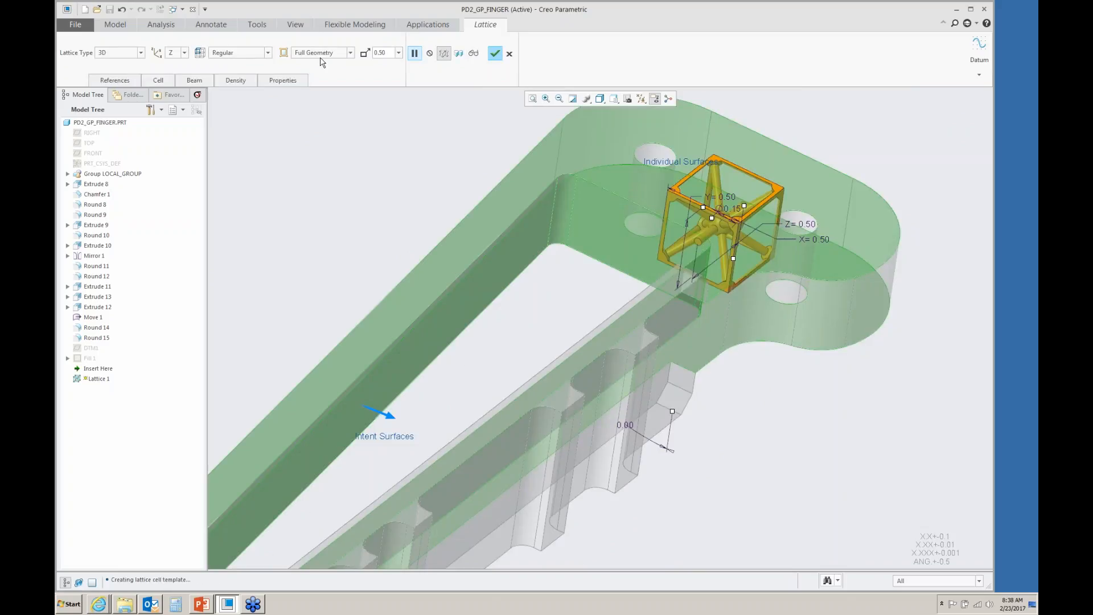
click(160, 81)
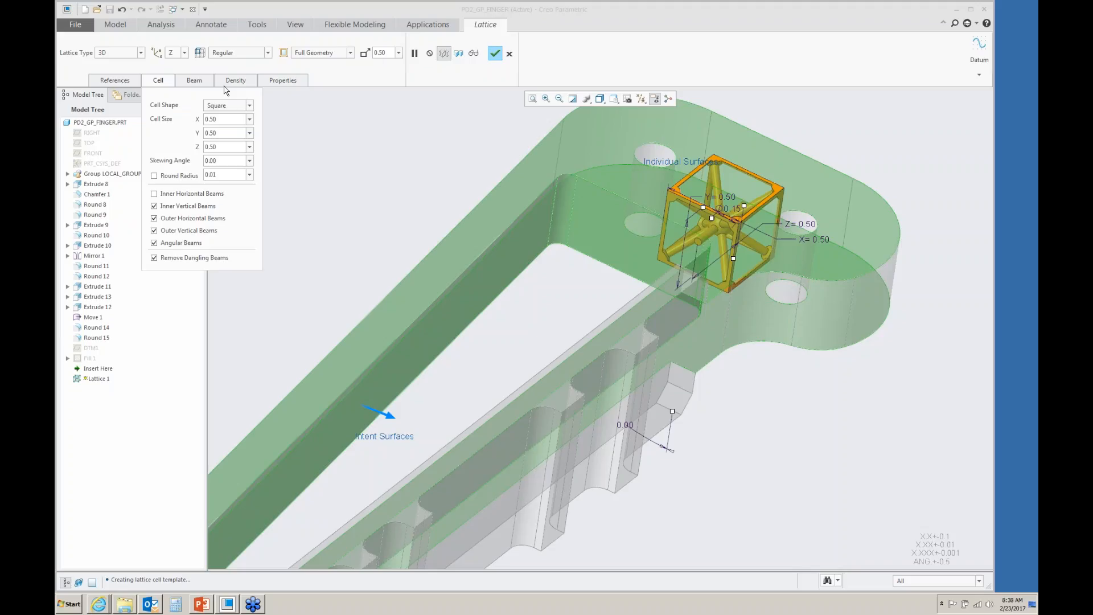
click(249, 106)
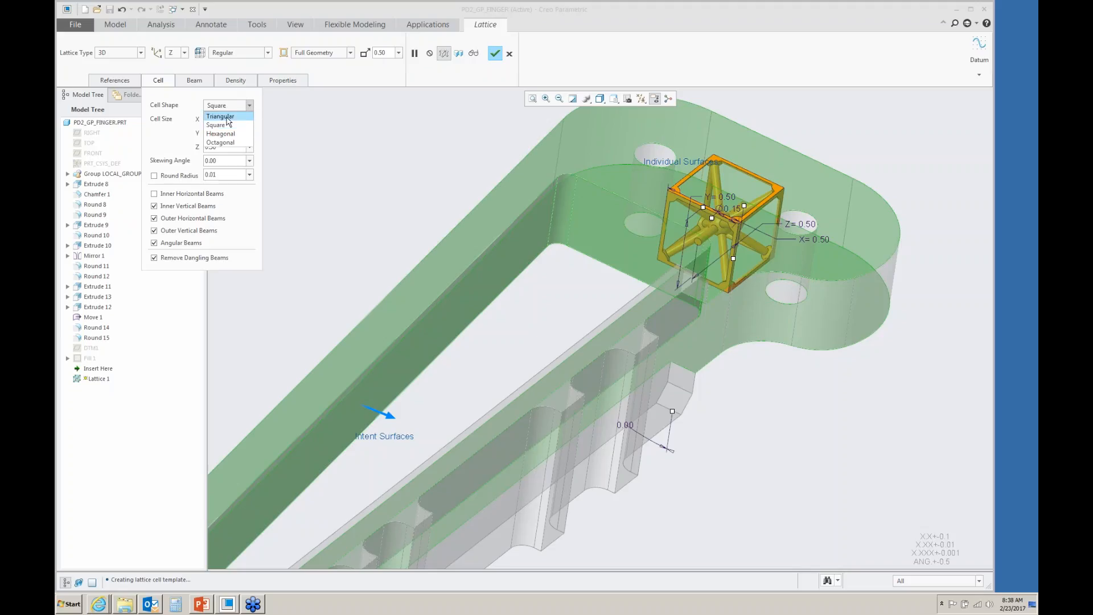
click(228, 117)
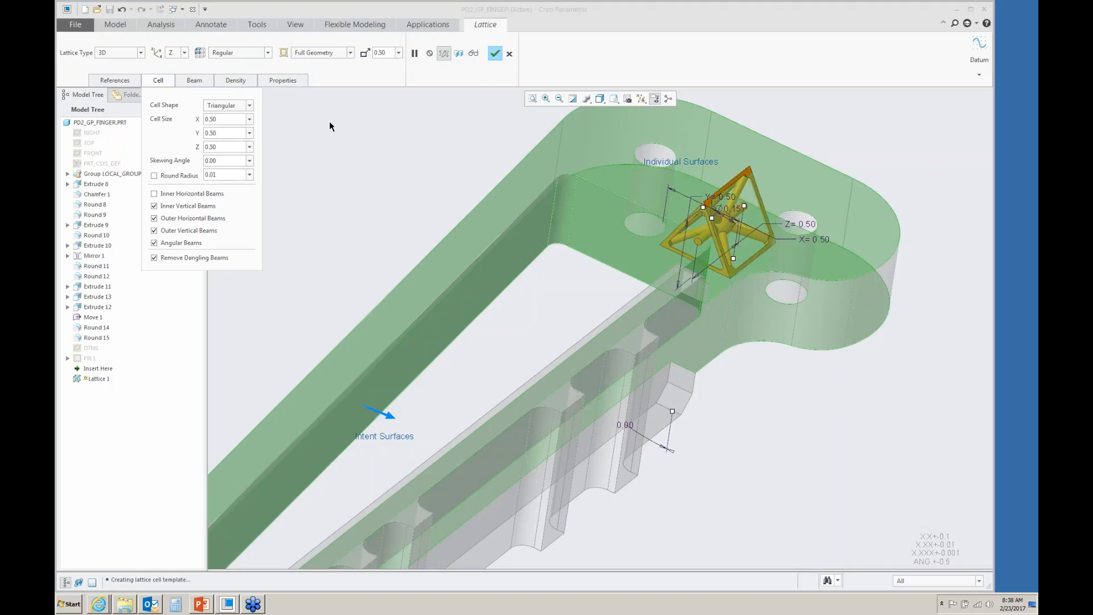
click(473, 53)
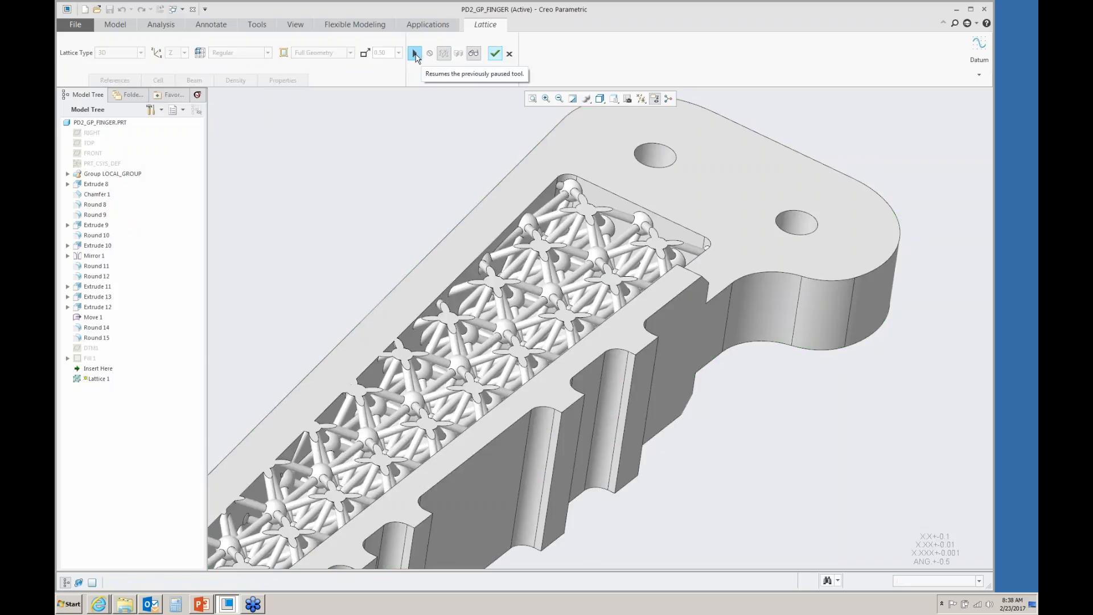
- Switch the lattice type to 2.5D with the Y direction
click(414, 54)
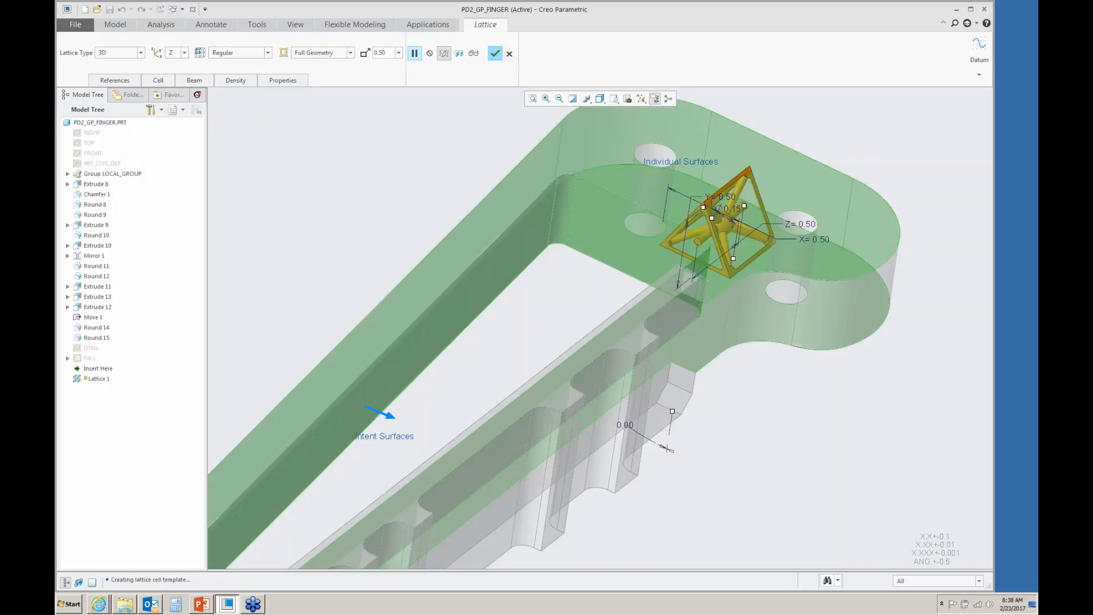
click(141, 53)
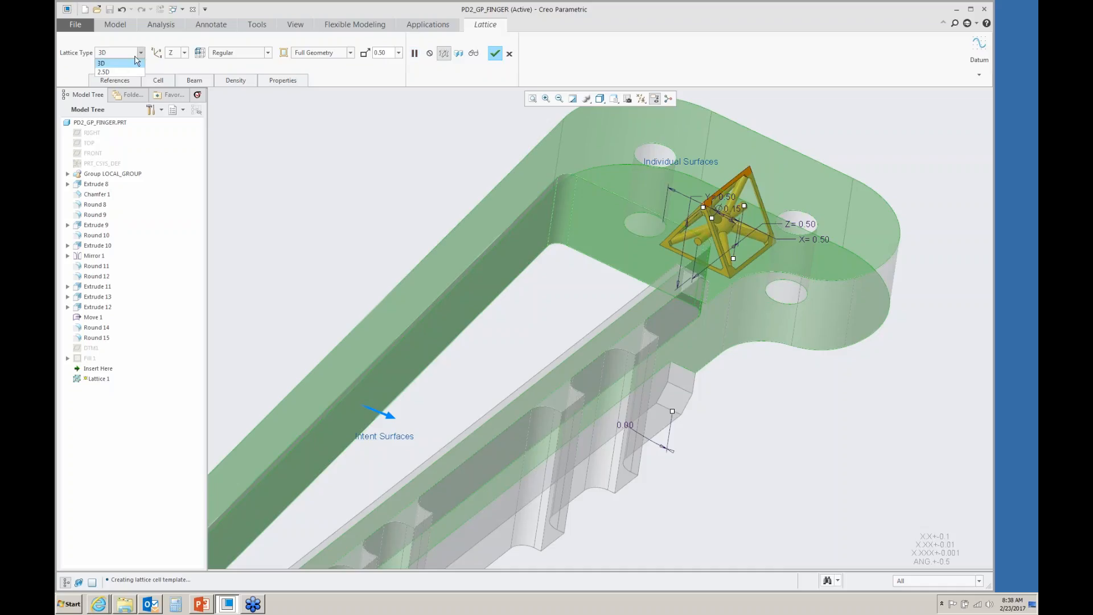
click(126, 72)
click(185, 53)
- Set the 2.5D cell shape to Square and preview the lattice walls
click(171, 81)
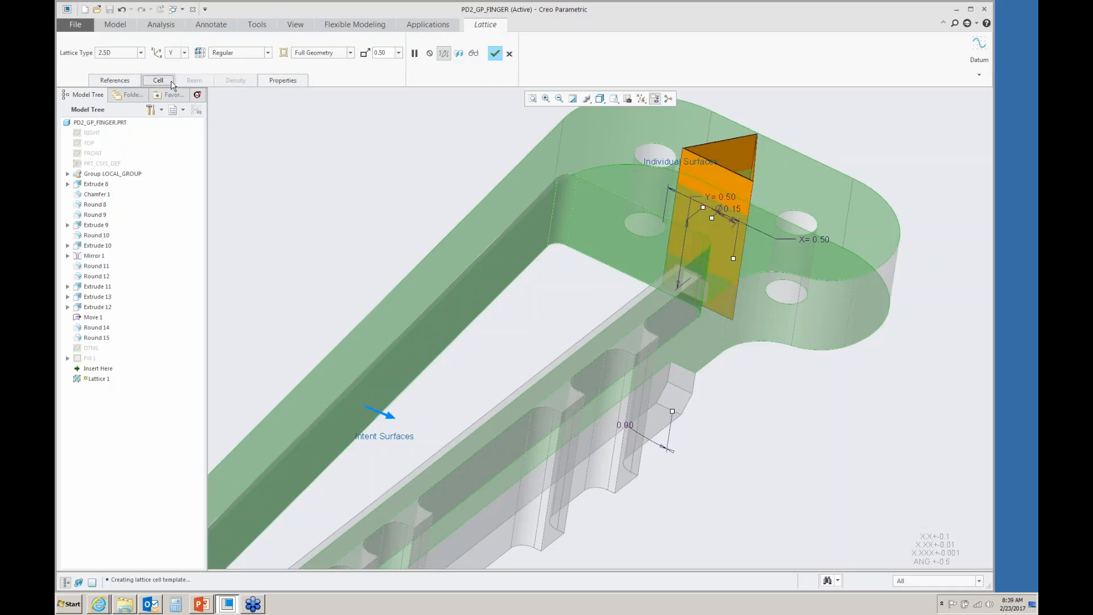
click(171, 83)
click(249, 105)
click(222, 125)
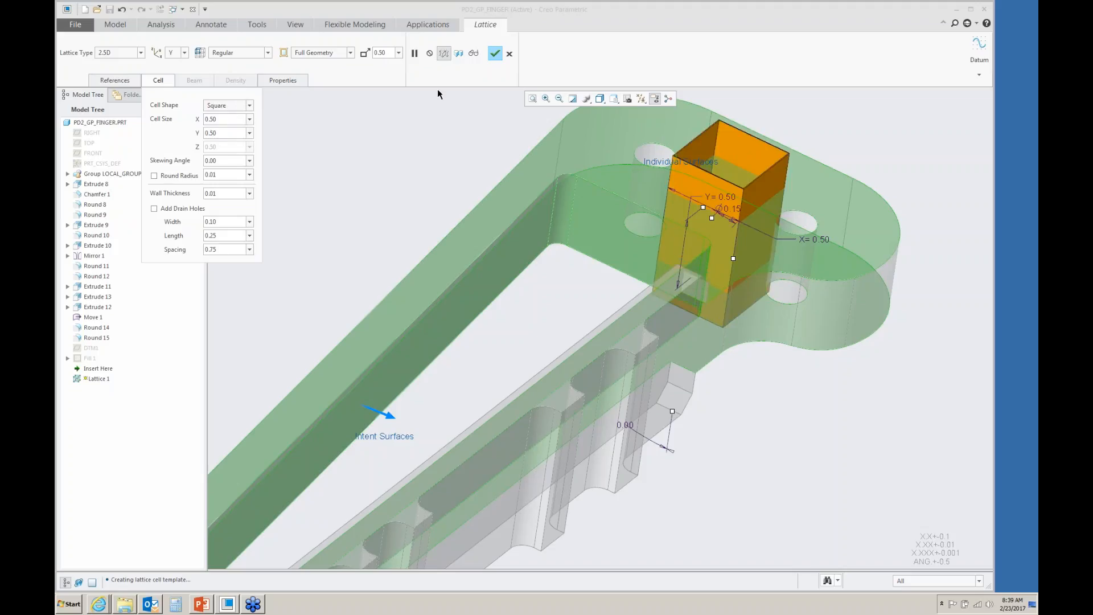
click(474, 54)
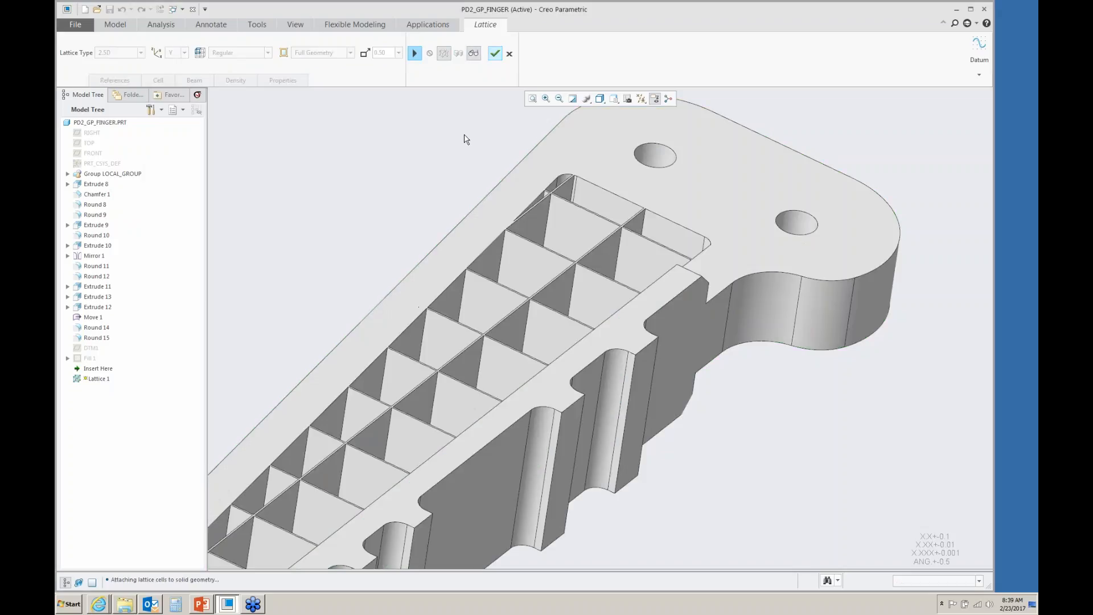
- Try the Quasi-radial cell arrangement, then set the lattice arrangement to Herringbone
mouse_move(464, 136)
middle_down()
mouse_move(464, 161)
mouse_move(458, 143)
middle_up()
click(414, 53)
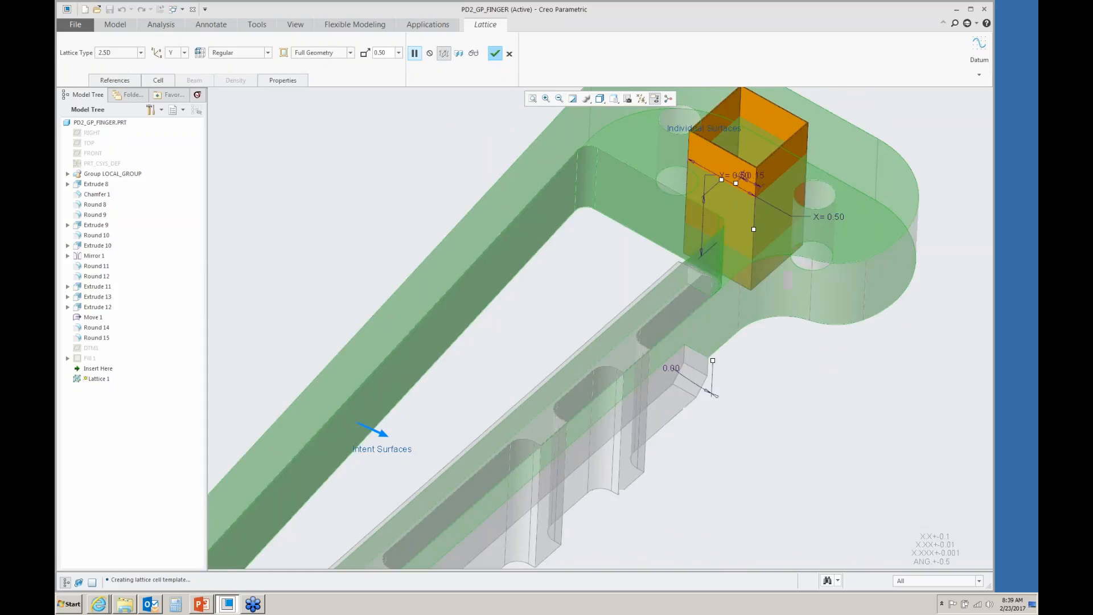
click(268, 53)
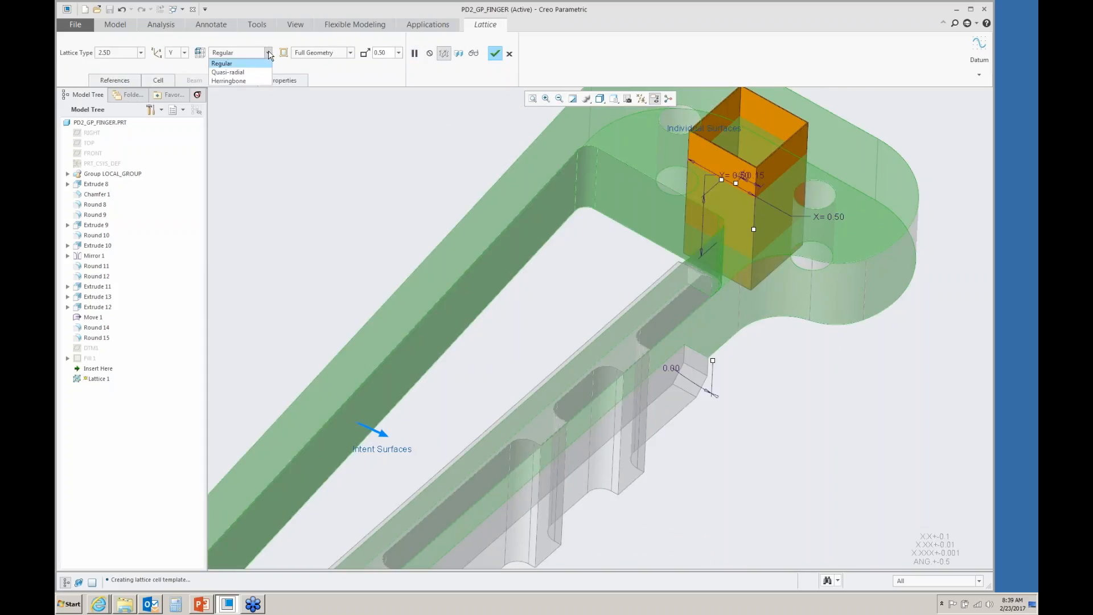
click(244, 73)
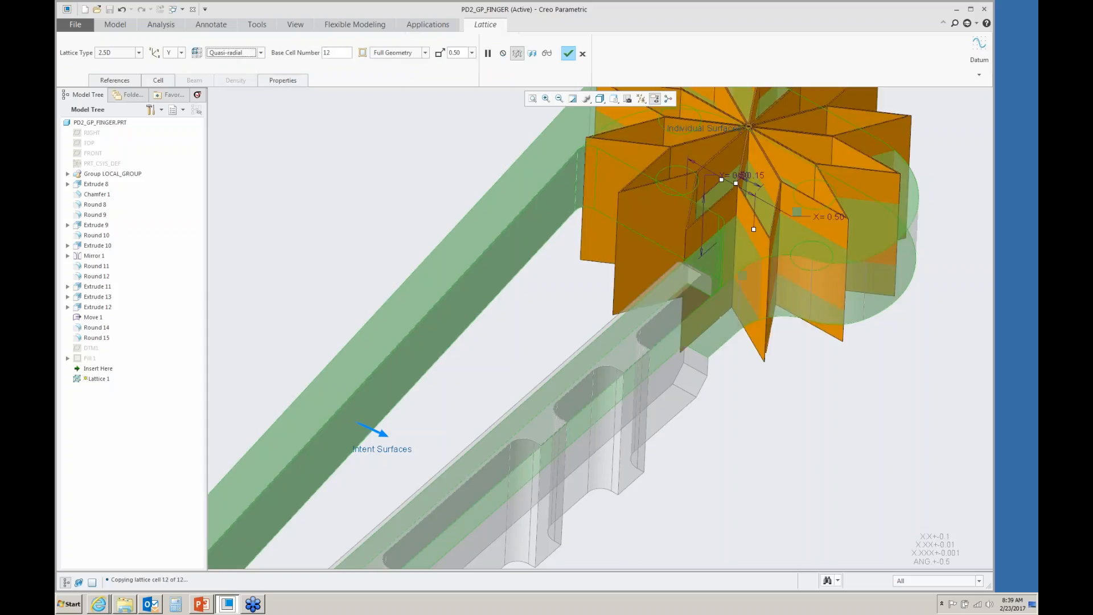
click(261, 55)
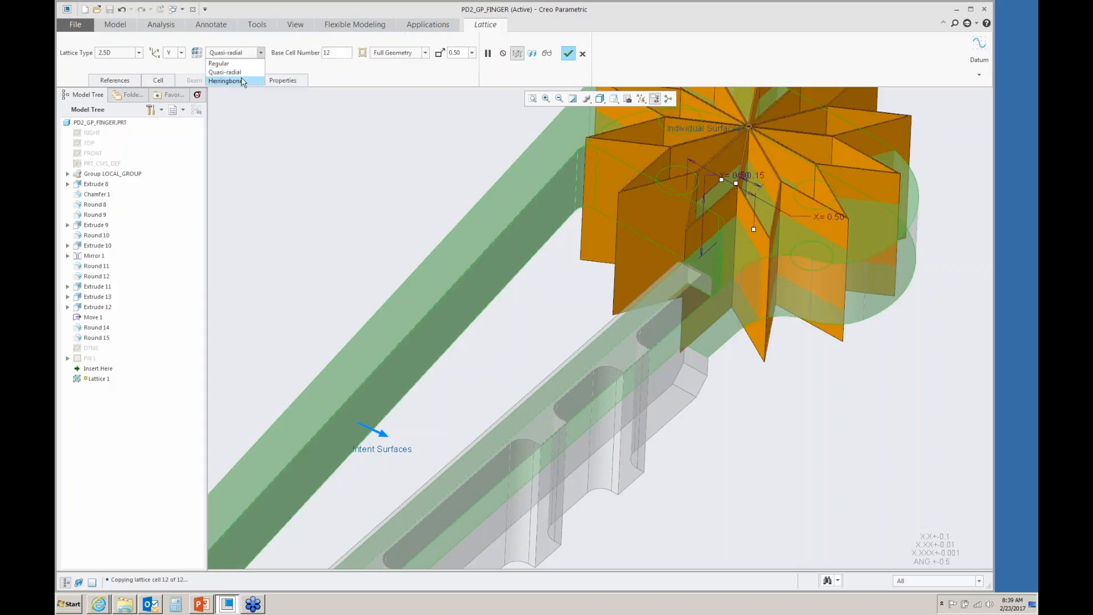
click(232, 80)
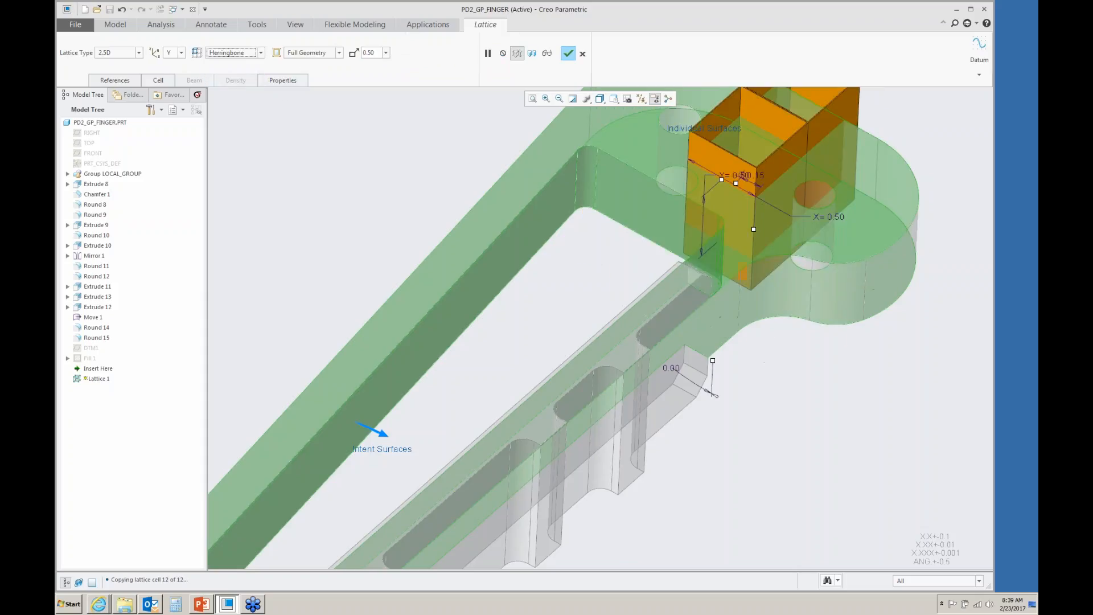
- Set the lattice arrangement to Regular and the 2.5D cell shape to Hexagonal, then preview the lattice
click(261, 55)
click(225, 63)
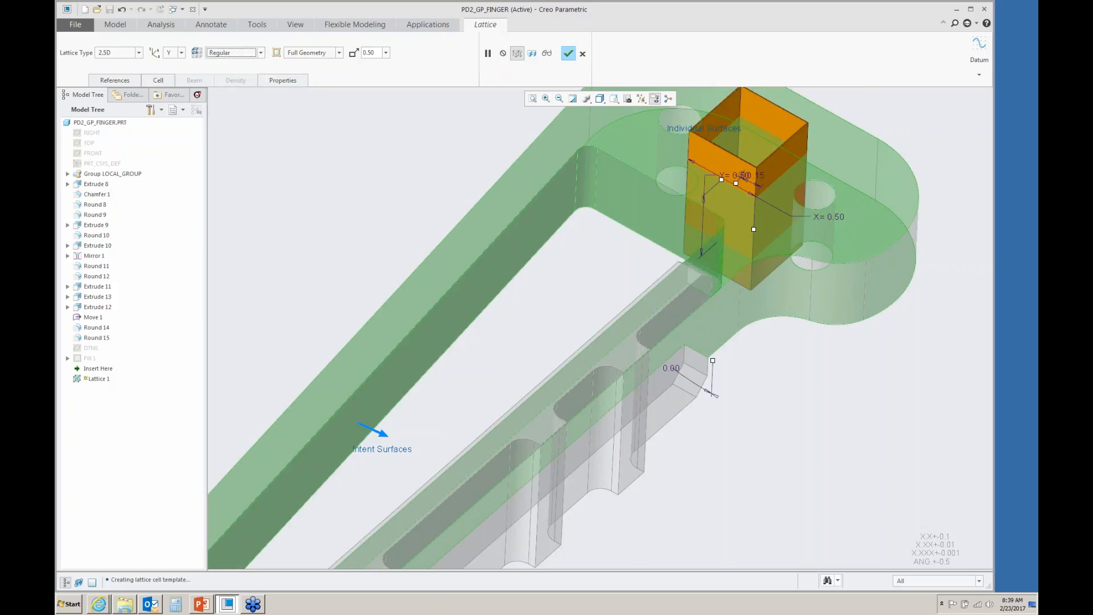
click(159, 80)
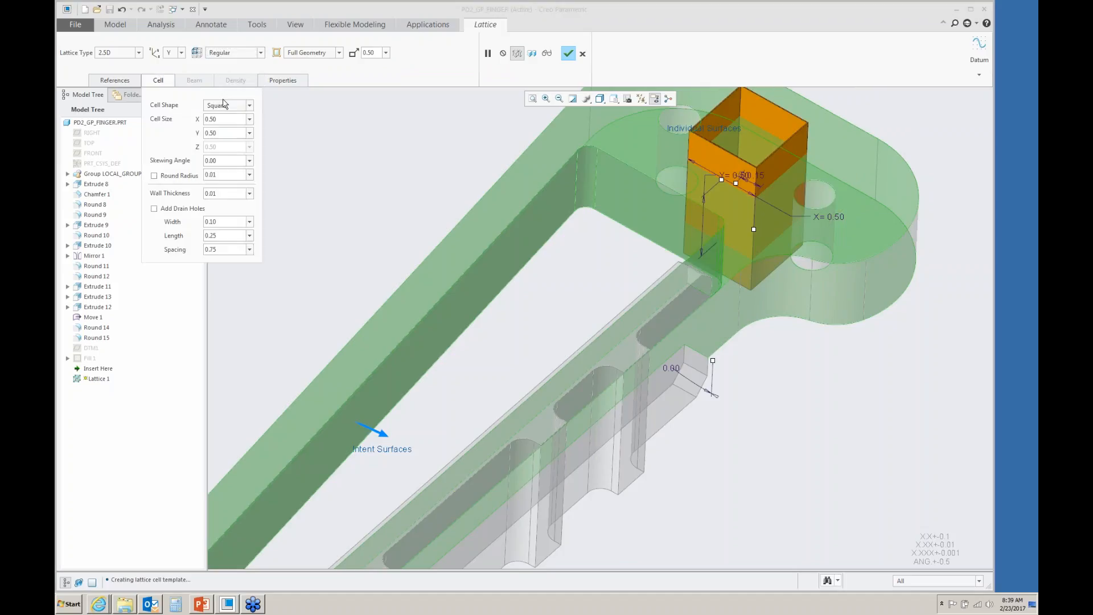
click(250, 106)
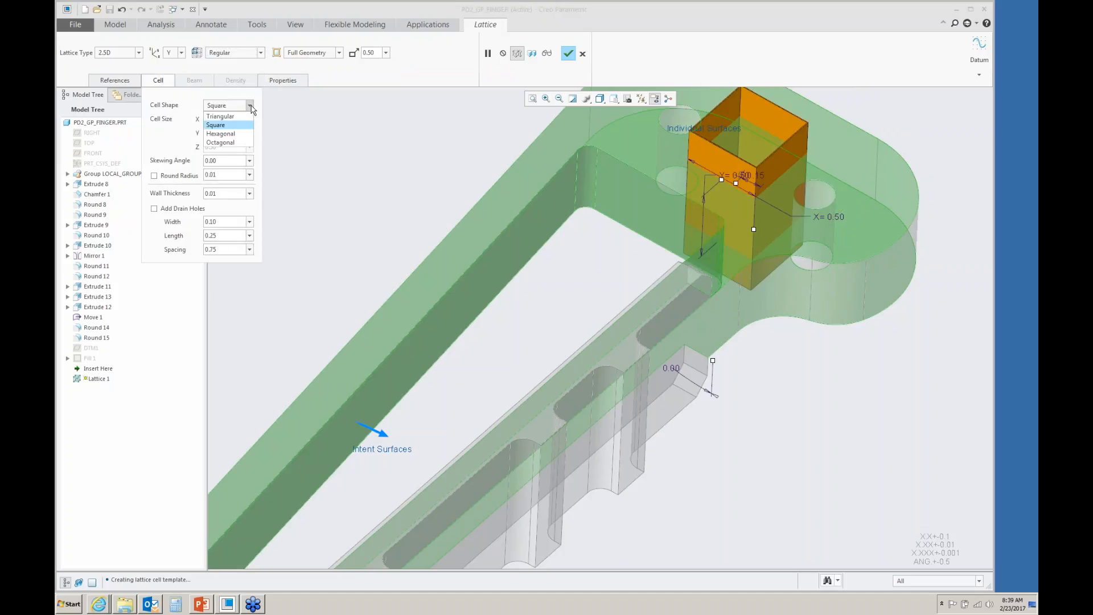
click(229, 134)
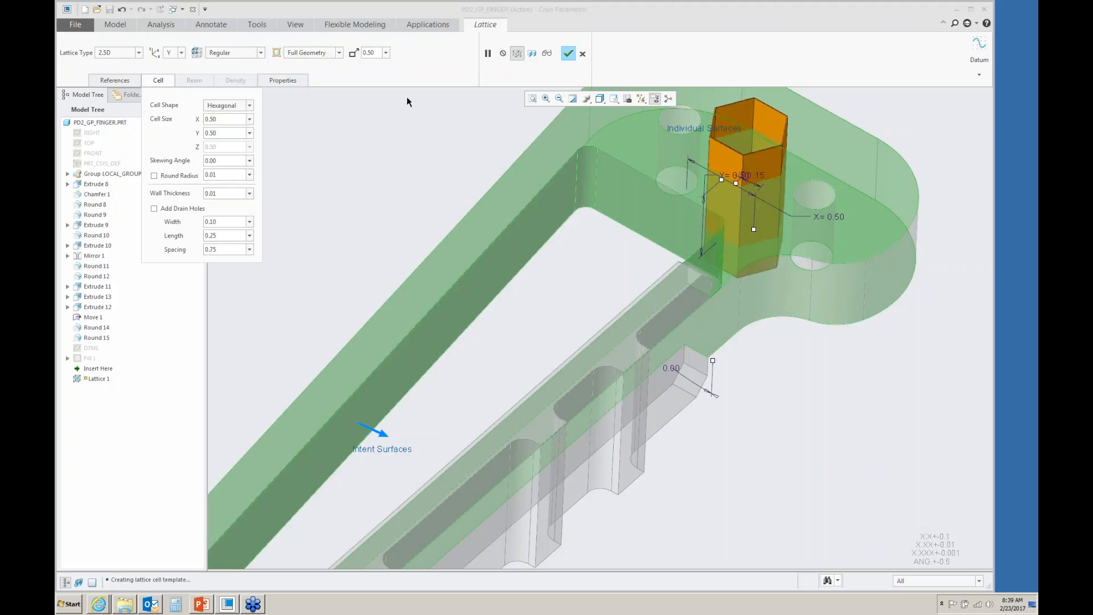
click(546, 53)
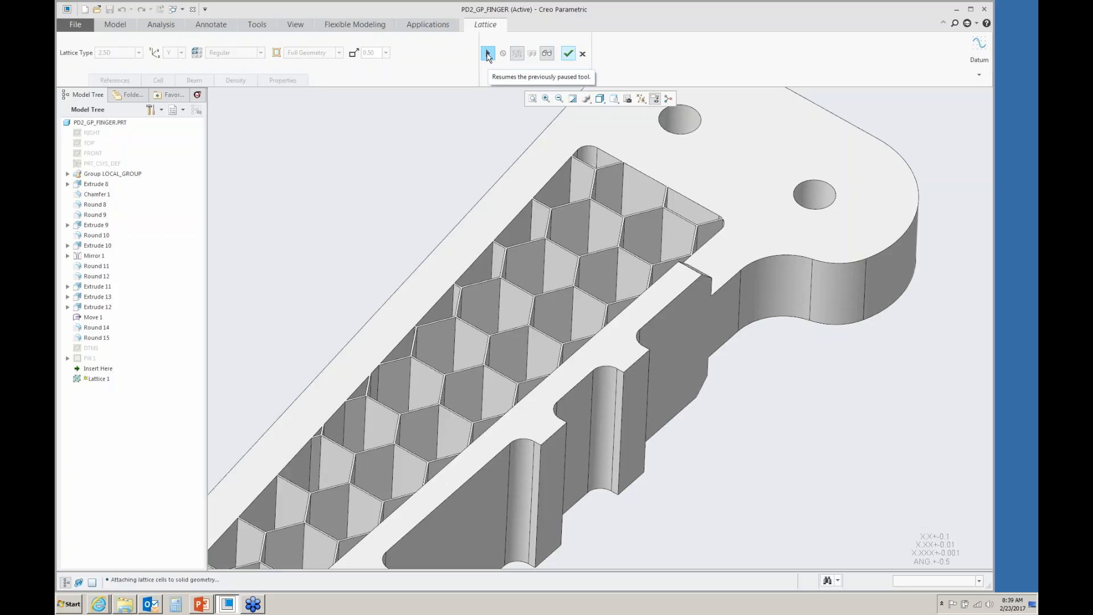
- Add drain holes to the hexagonal lattice cells and preview the result
click(487, 54)
click(158, 81)
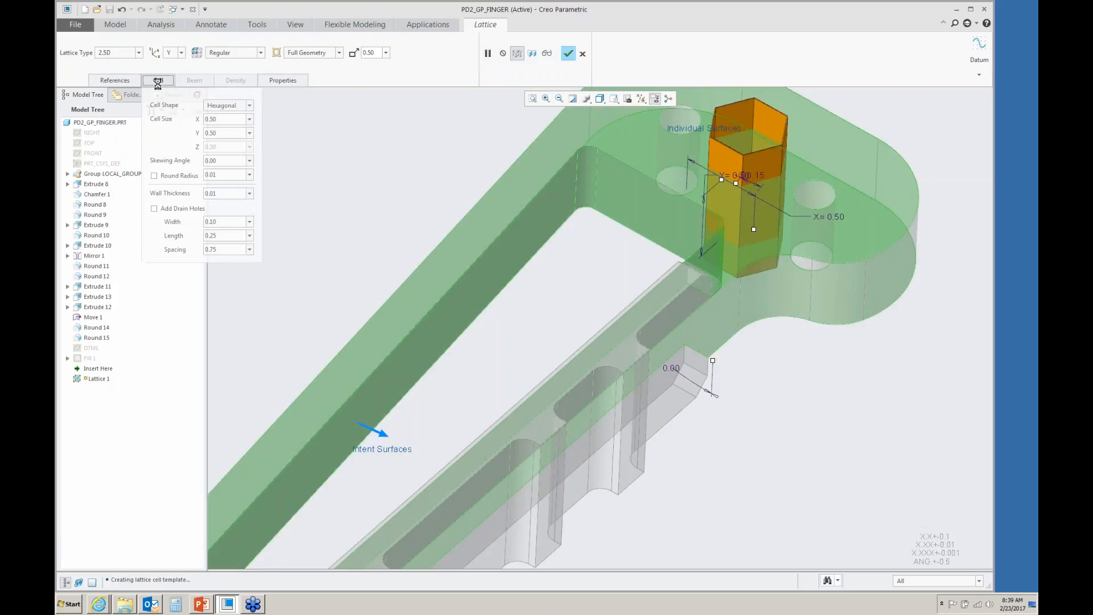
click(154, 209)
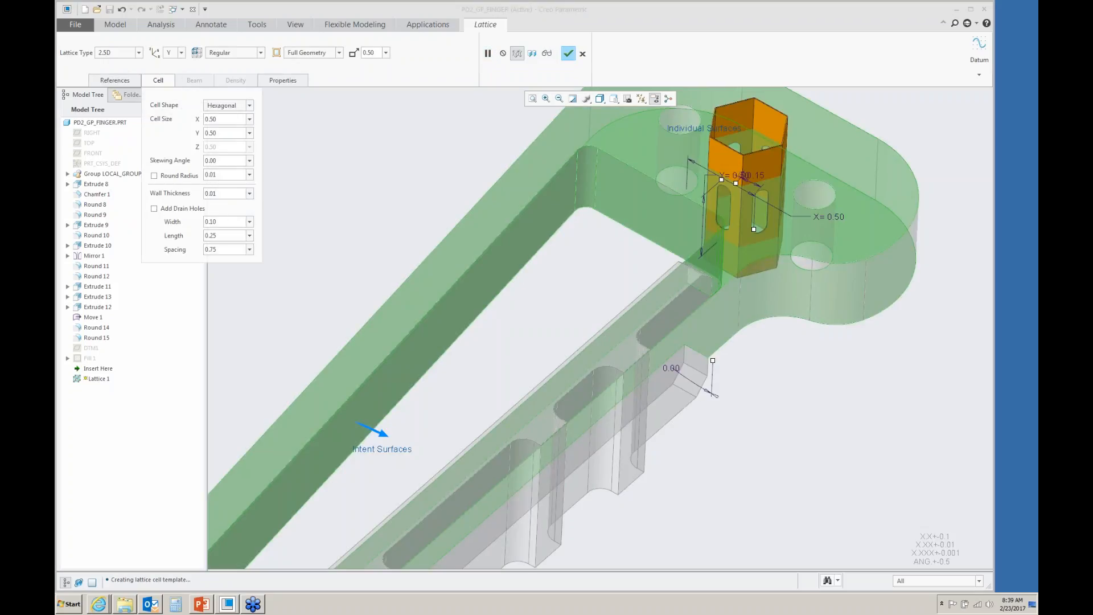
click(158, 81)
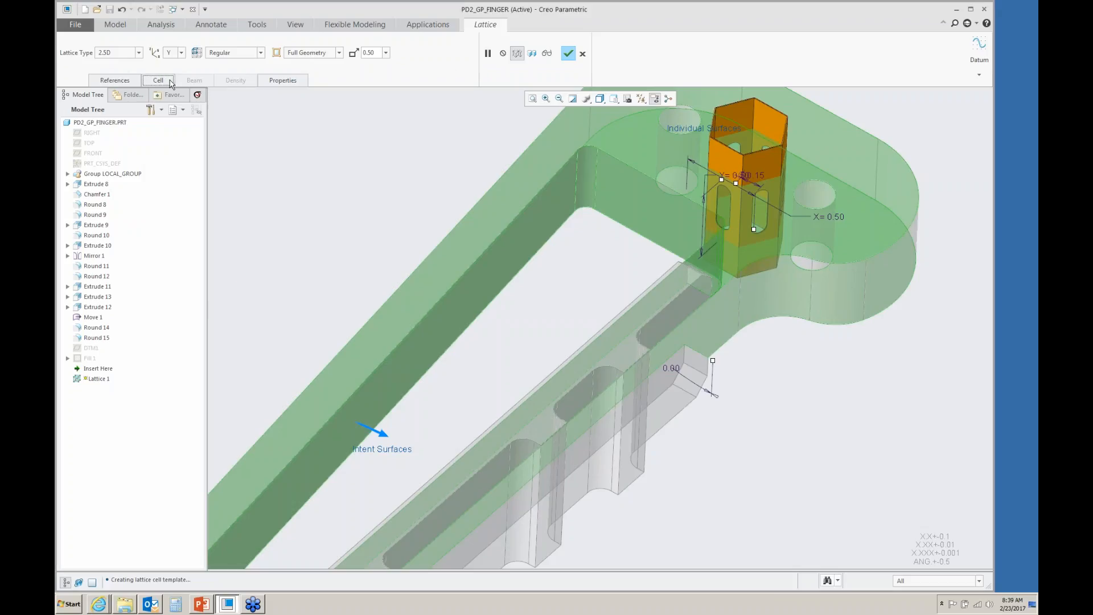
click(547, 53)
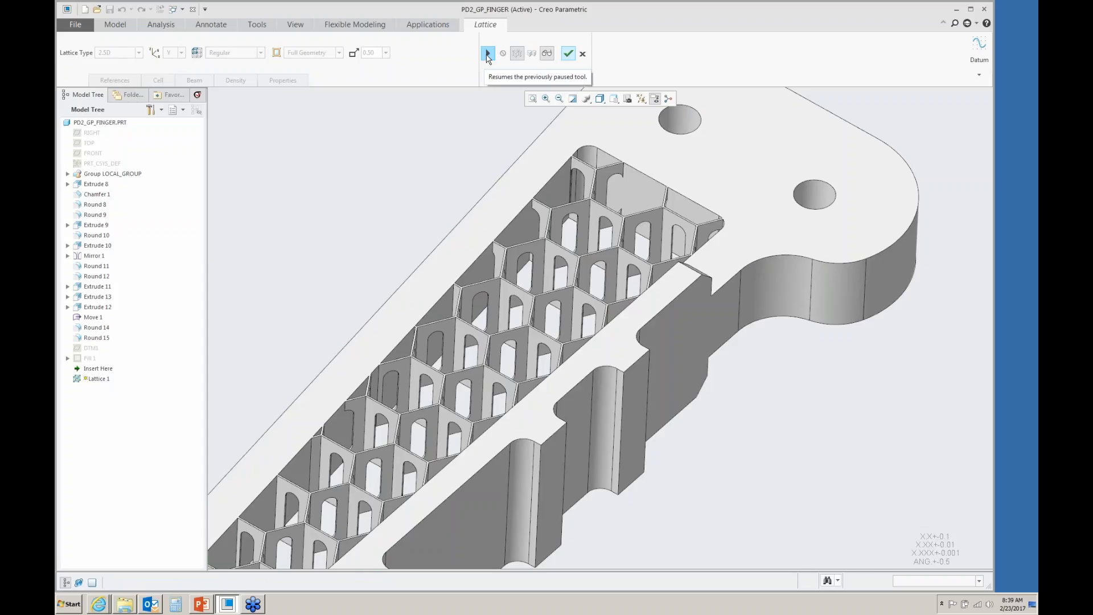
- Switch the lattice type to 3D and set its direction to Z
click(487, 54)
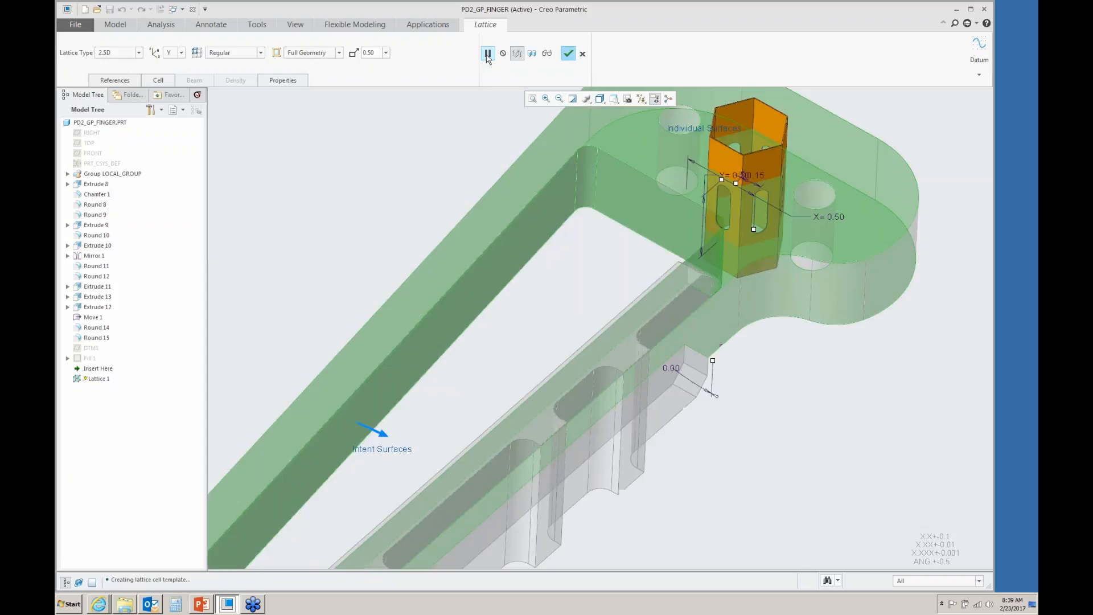
click(138, 52)
click(116, 63)
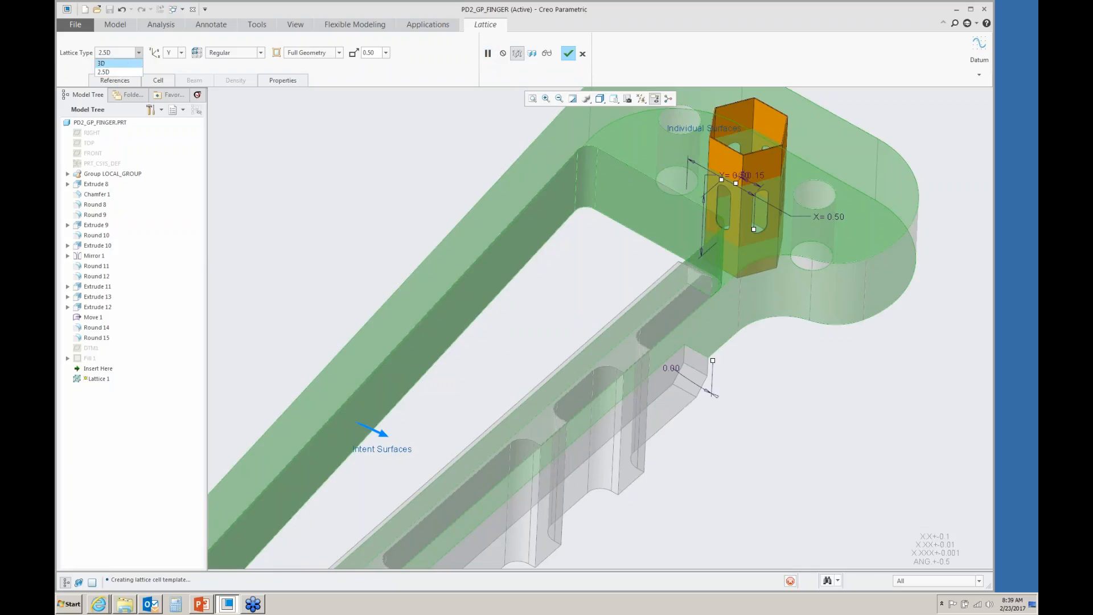
click(181, 52)
click(168, 63)
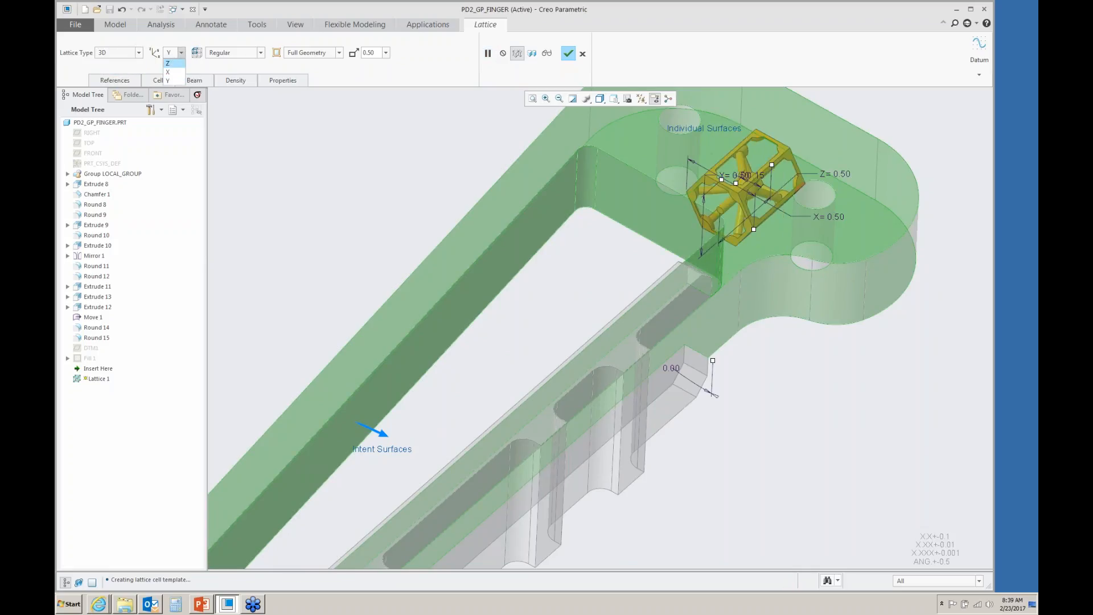
- Set the 3D cell shape to Square and preview the beam lattice
click(162, 81)
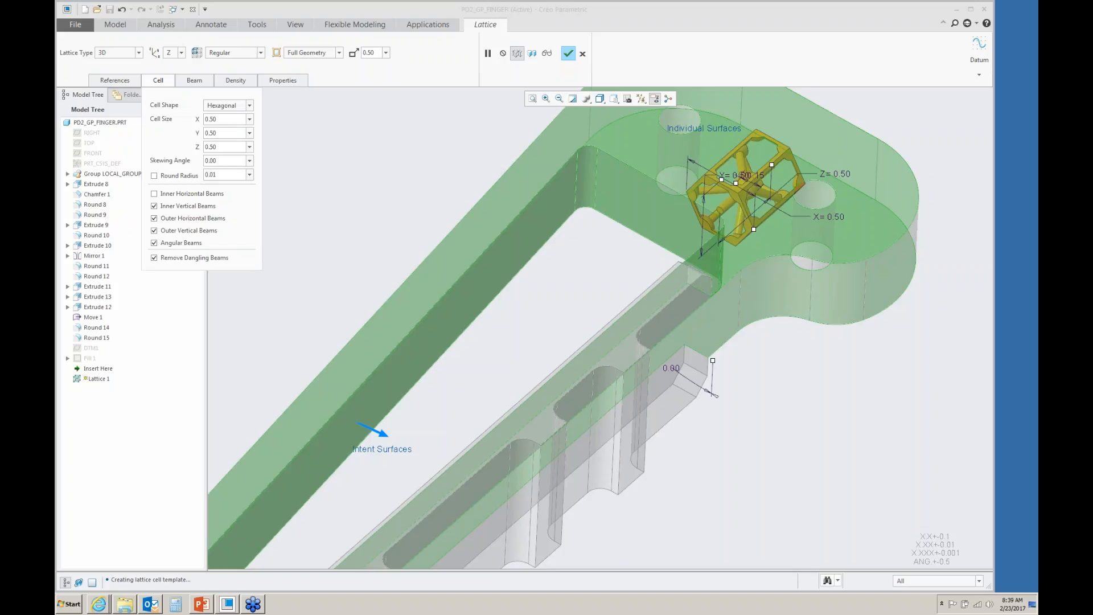
click(250, 106)
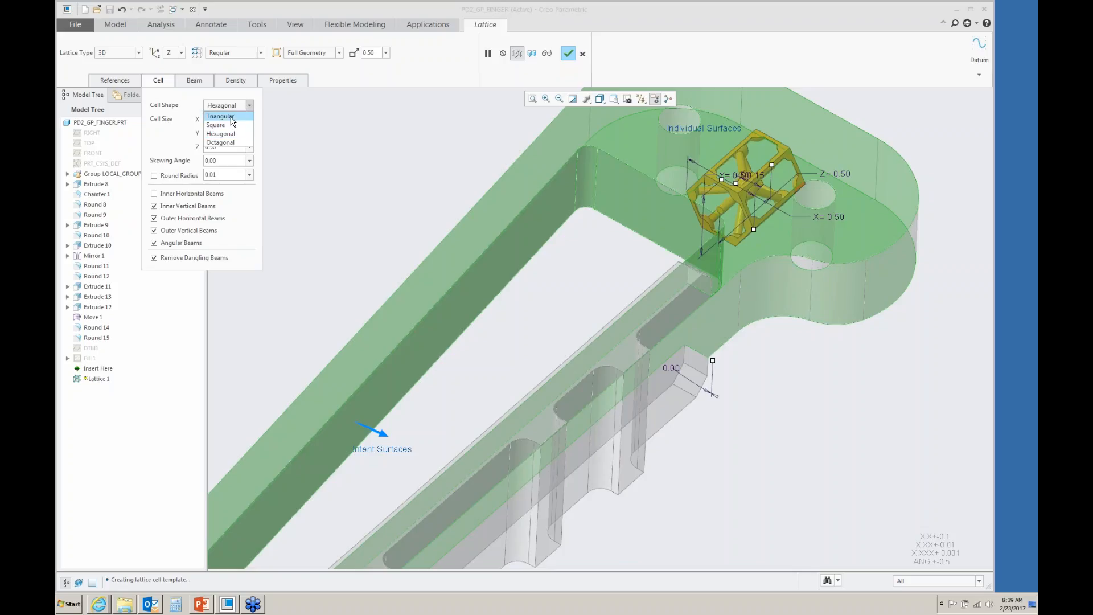
click(217, 125)
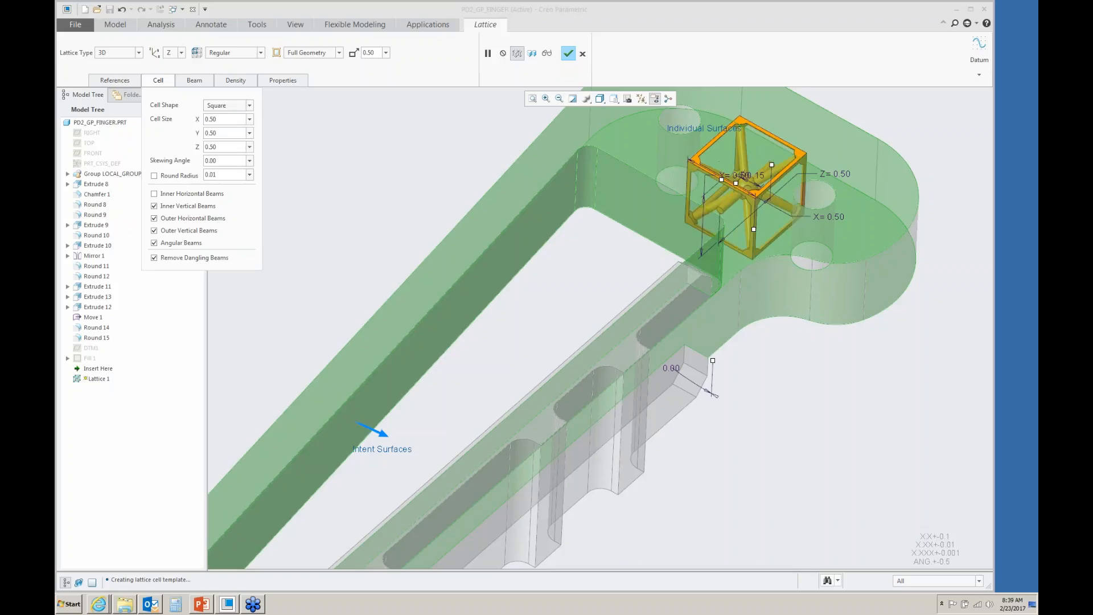
click(547, 53)
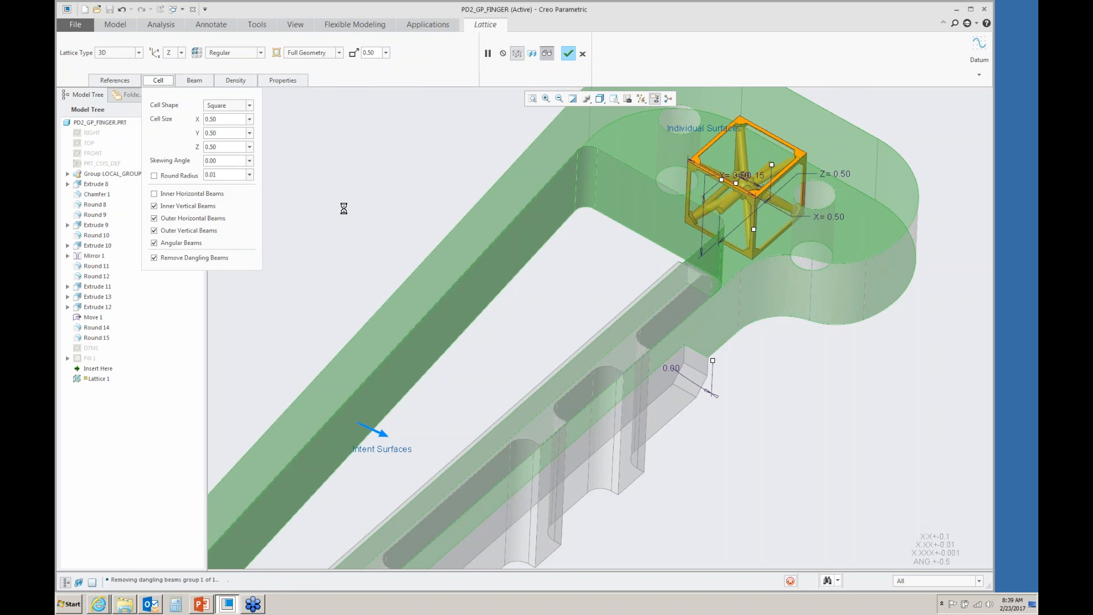
mouse_move(374, 223)
middle_down()
mouse_move(395, 236)
mouse_move(375, 228)
middle_up()
scroll(630, 239, up, 1)
mouse_move(628, 240)
middle_down()
mouse_move(603, 288)
mouse_move(608, 273)
middle_up()
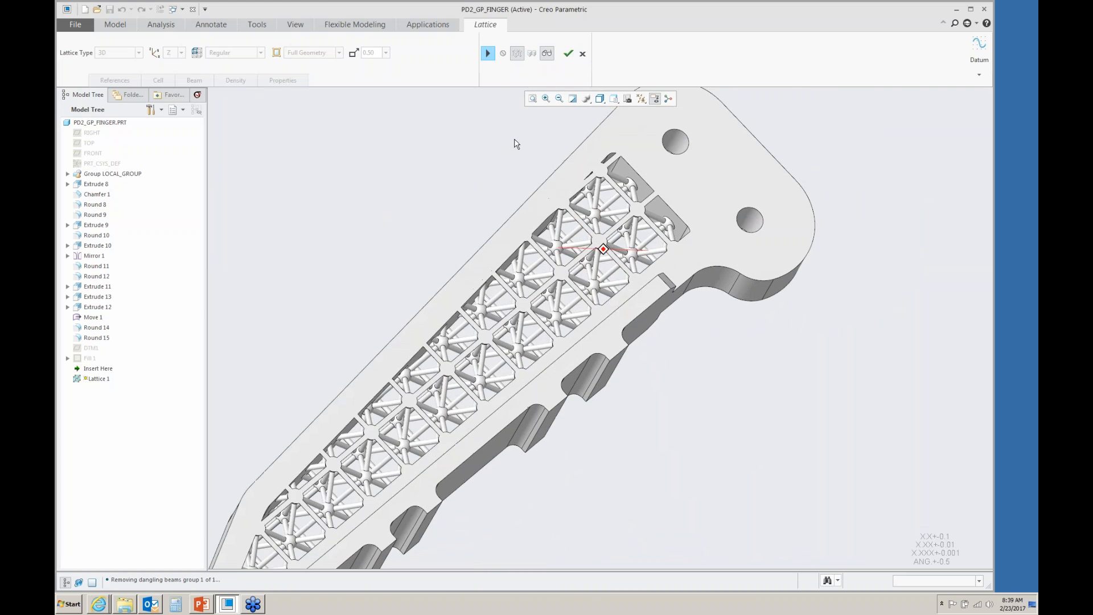
- Pick the Fill 1 surface as the reference for variable beam density Set 1, showing it temporarily and hiding it again
click(488, 53)
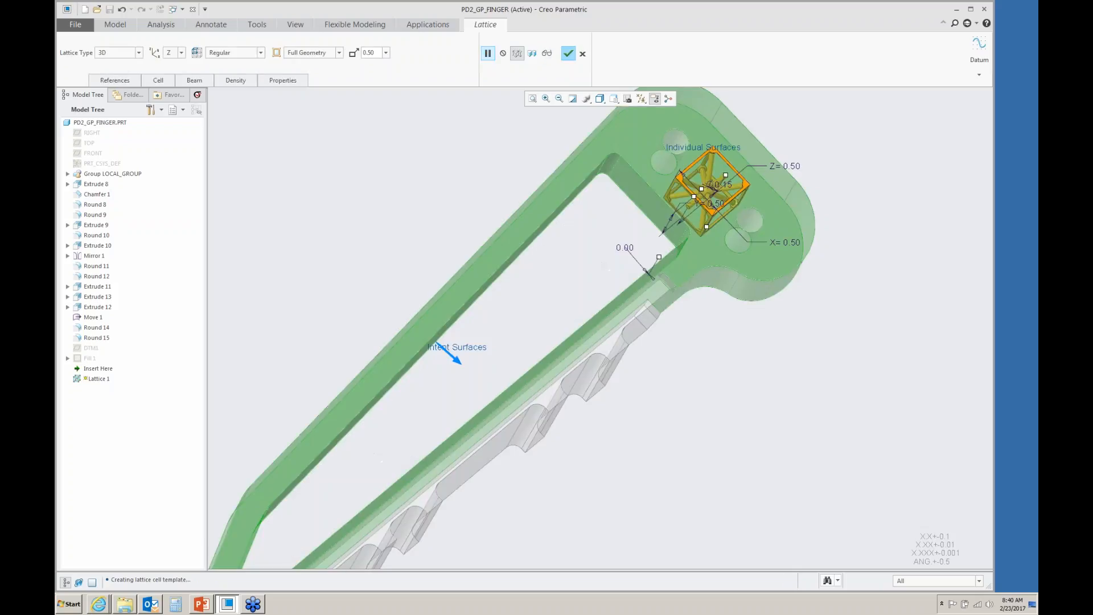
right_click(86, 358)
click(109, 363)
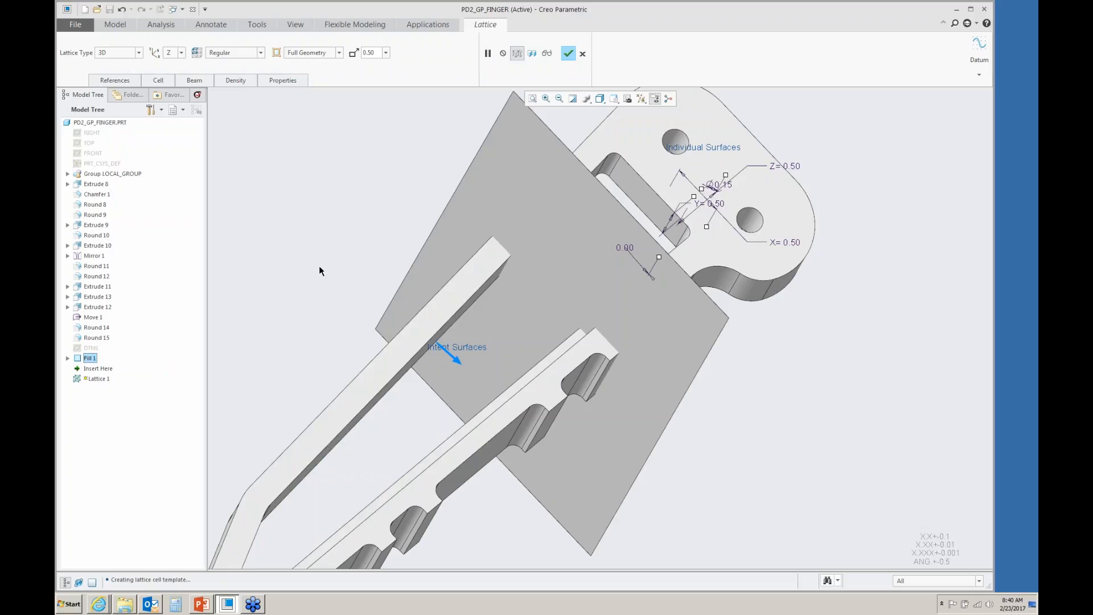
click(235, 80)
click(239, 117)
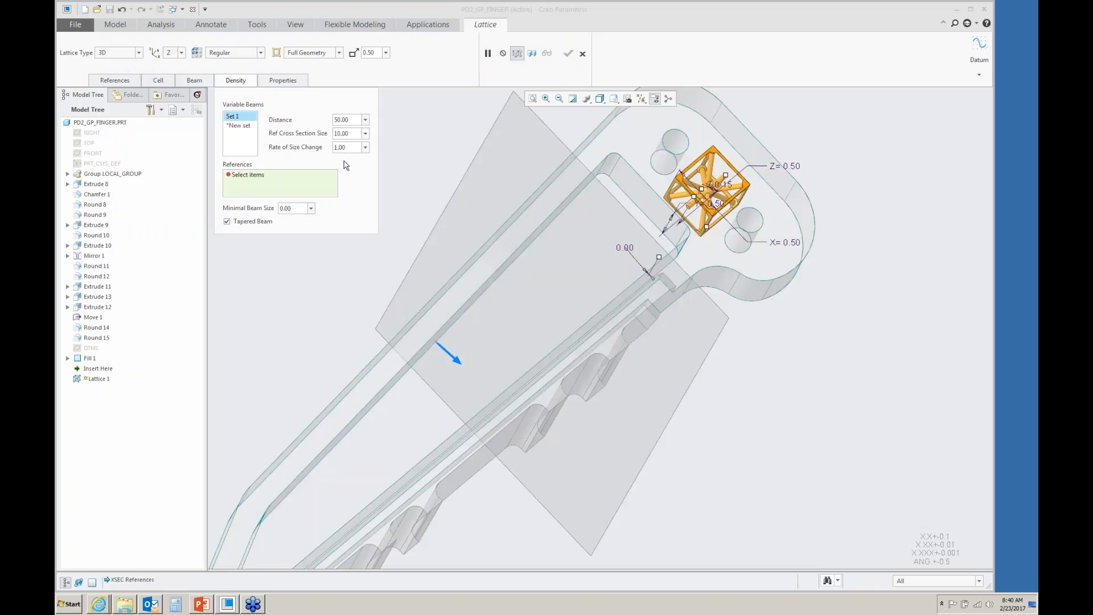
click(479, 200)
right_click(86, 361)
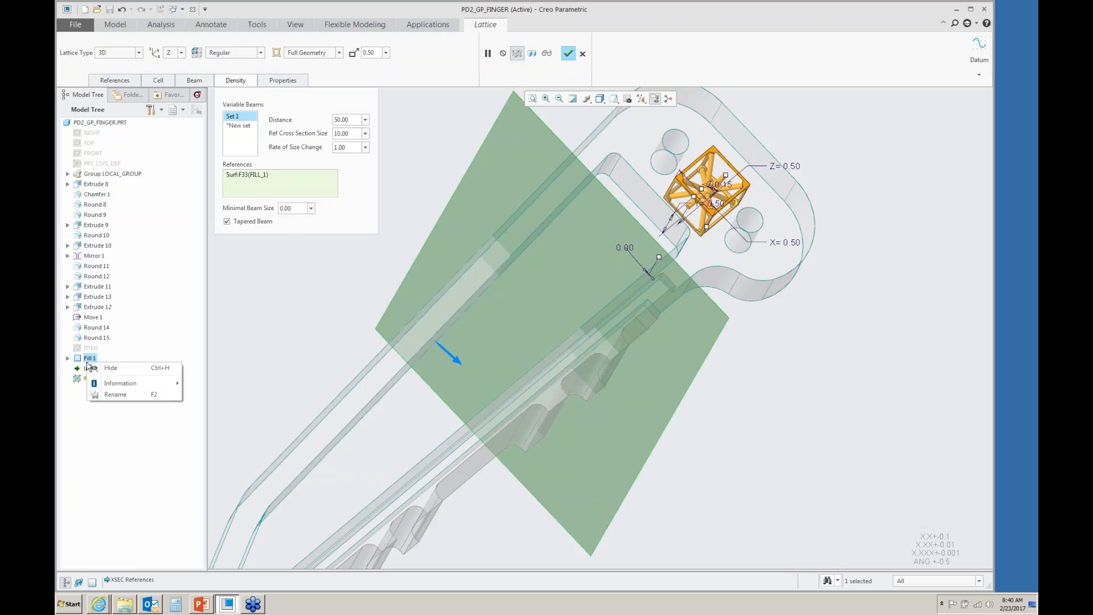
click(100, 370)
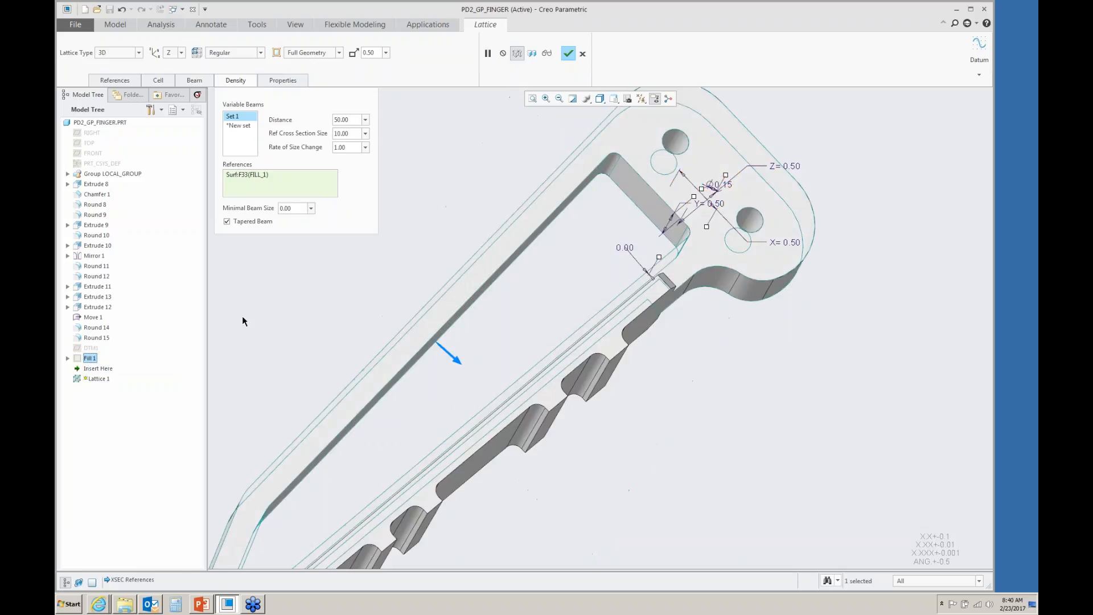
- Set the variable beam distance to 2.00 and the reference cross-section size to .08, then preview the lattice
click(336, 120)
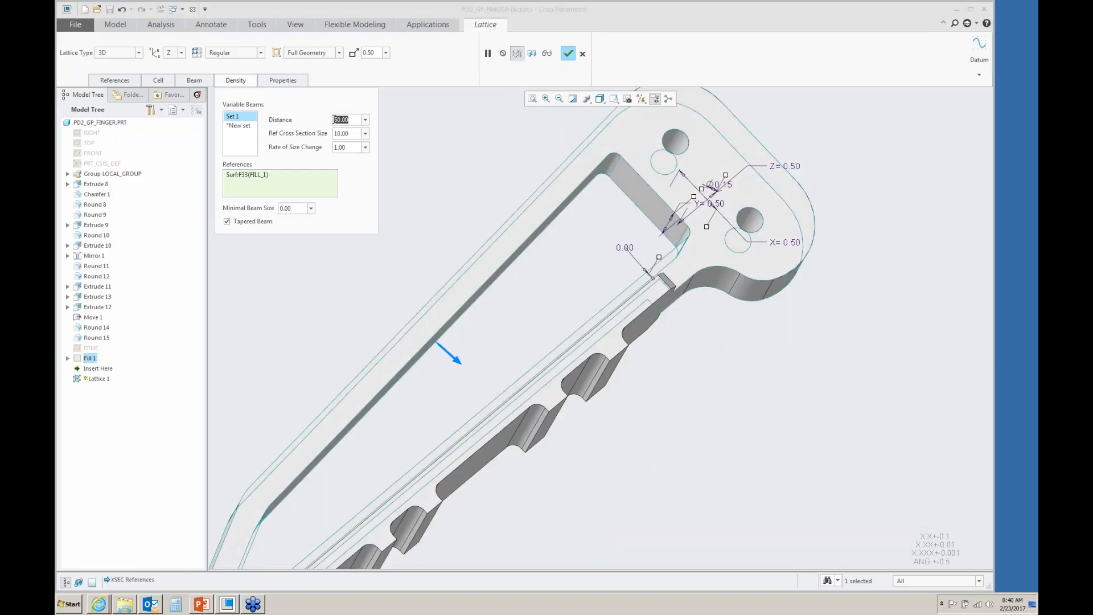
text(2)
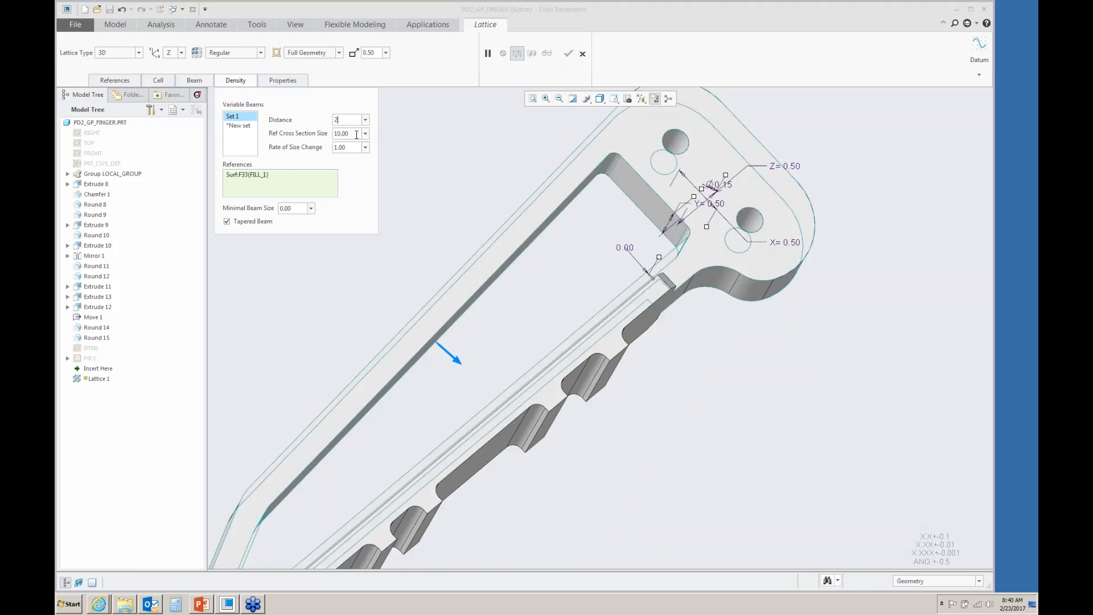
double_click(344, 135)
text(.08)
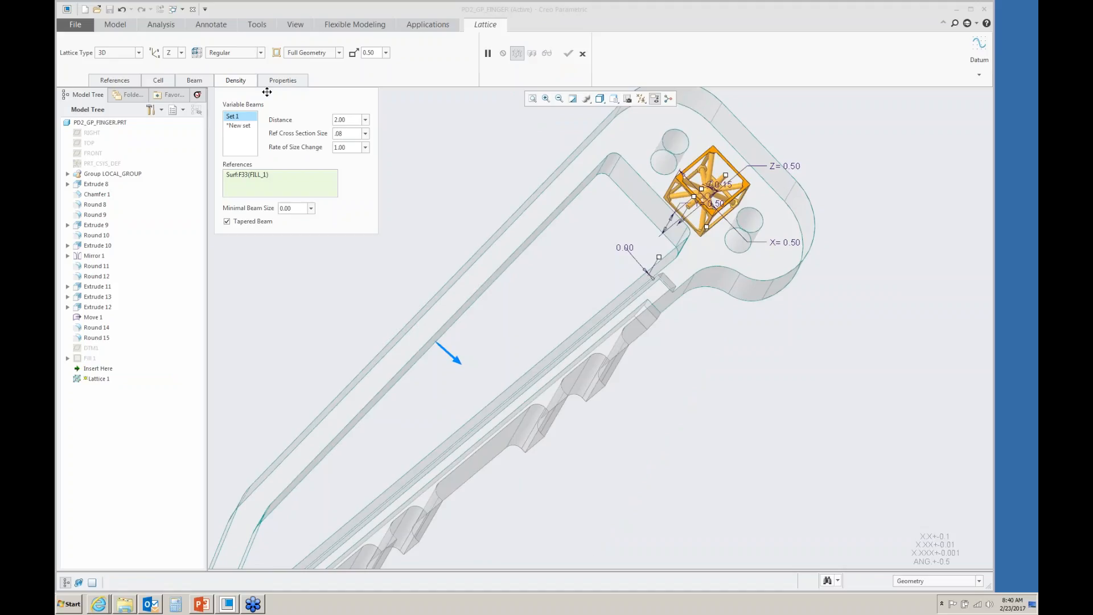
click(244, 83)
click(546, 54)
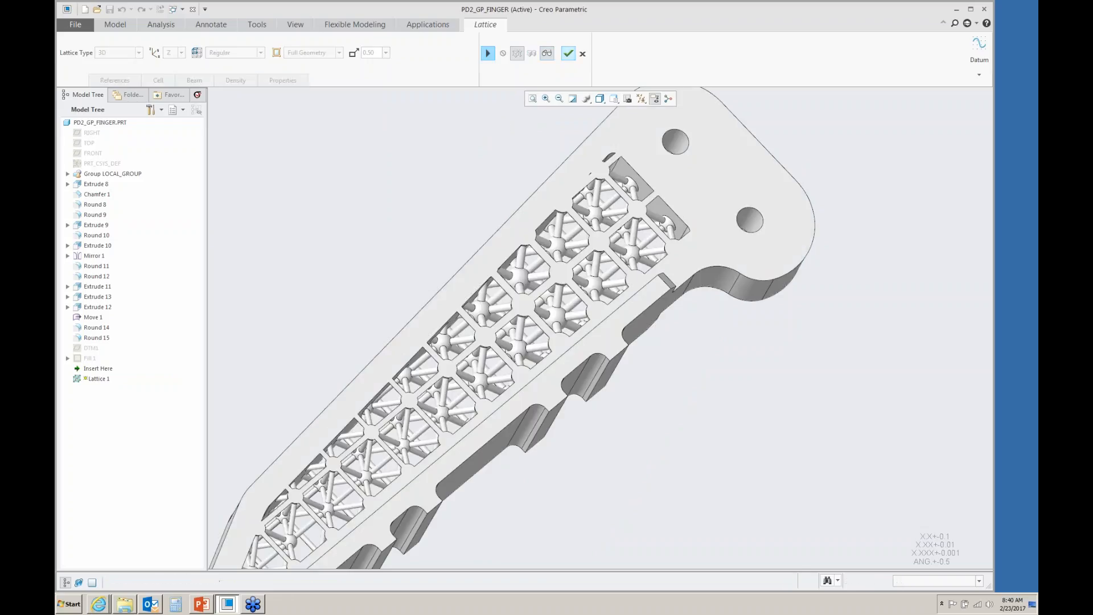
middle_drag(531, 281, 442, 324)
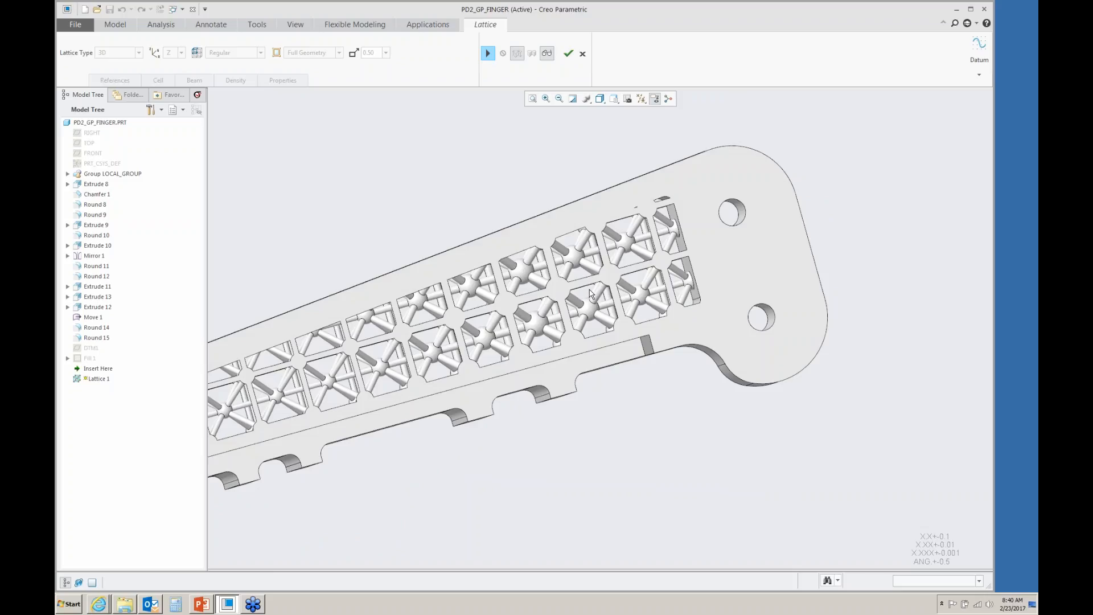
- Switch the lattice geometry representation to Simplified and preview it
click(488, 53)
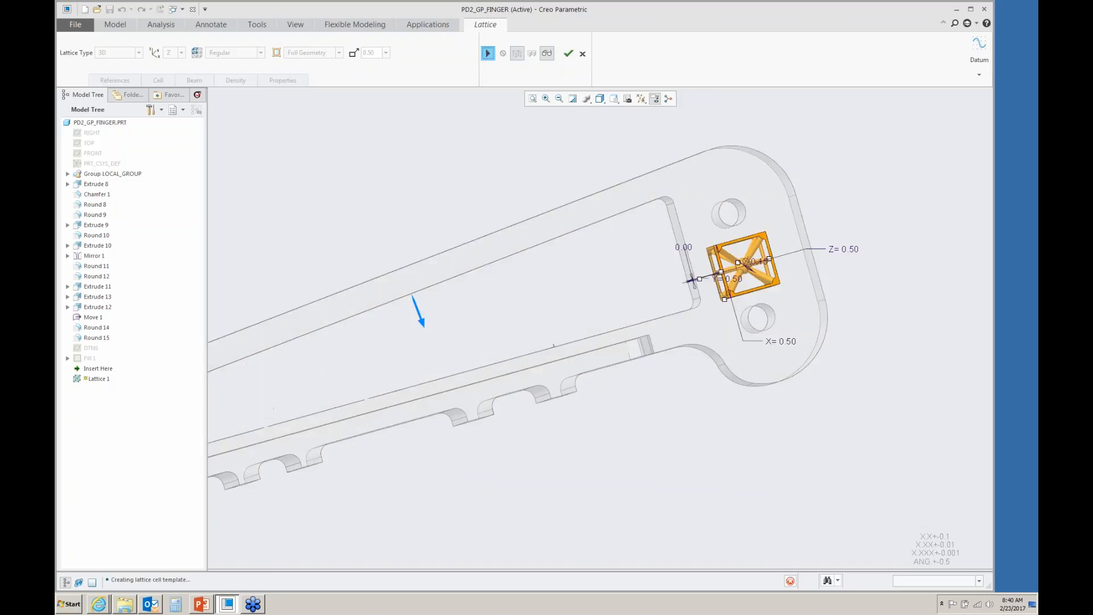
middle_drag(588, 268, 615, 279)
click(338, 53)
click(307, 71)
click(546, 54)
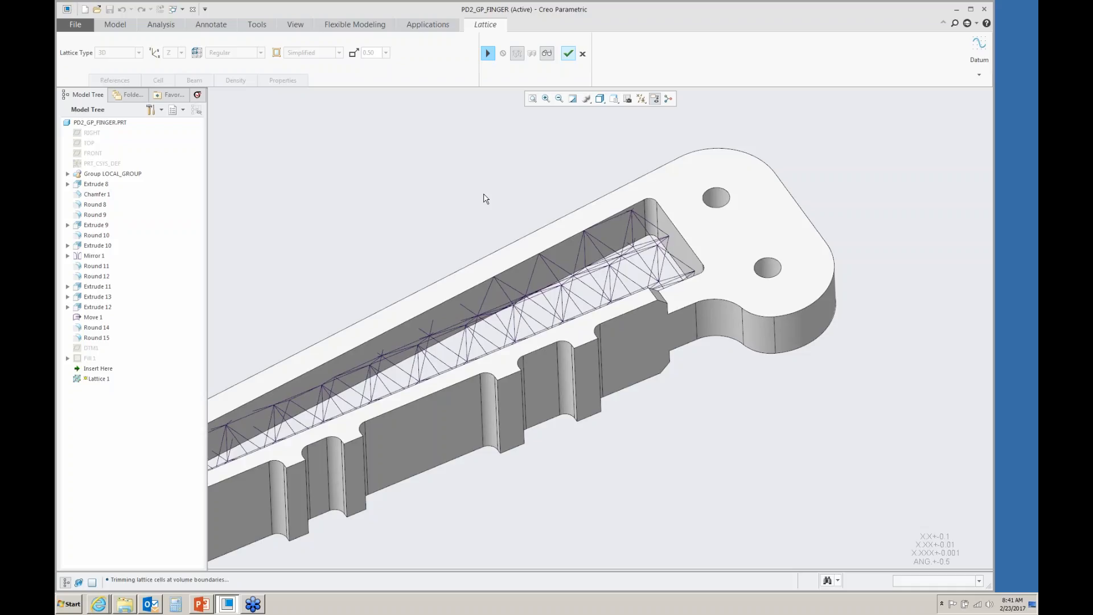
- Complete the lattice feature with the current settings
click(487, 53)
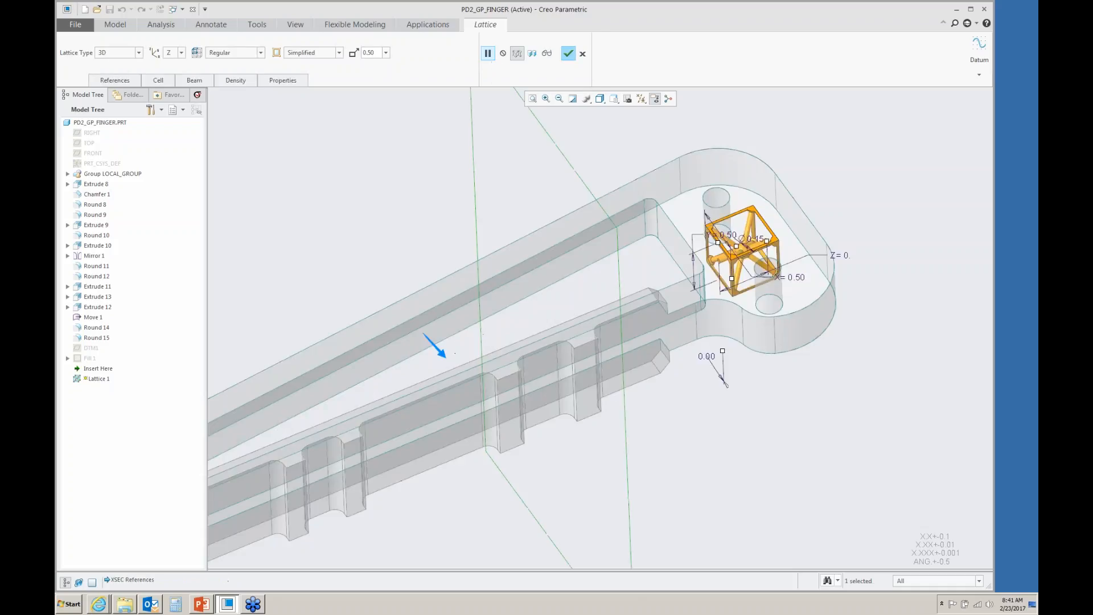
click(568, 53)
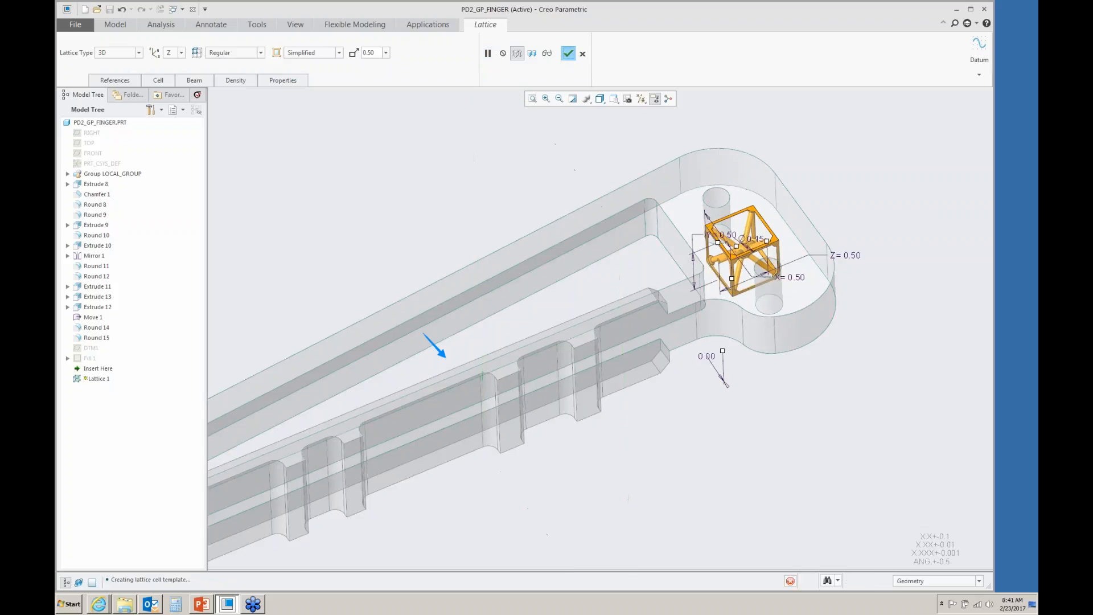
click(527, 186)
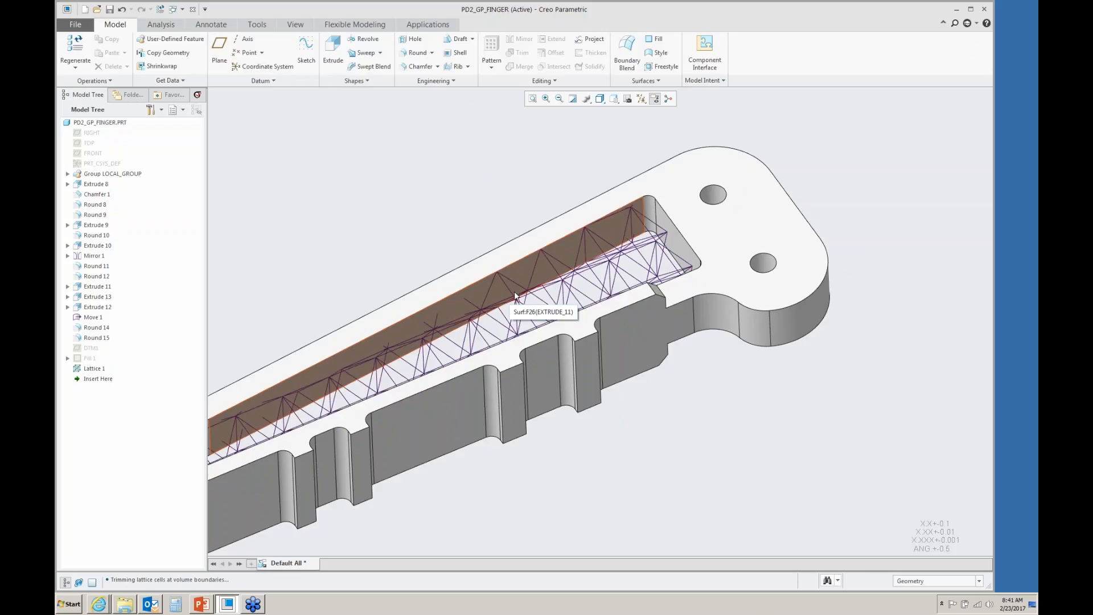
- Open the Simulate application and dismiss the working-directory warning
click(426, 26)
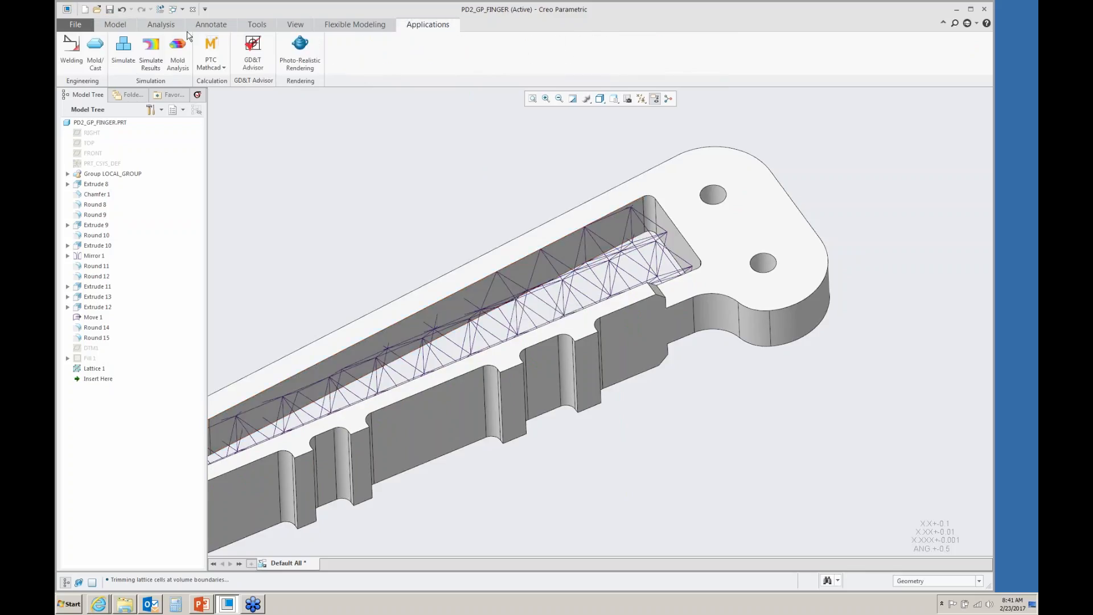
click(123, 50)
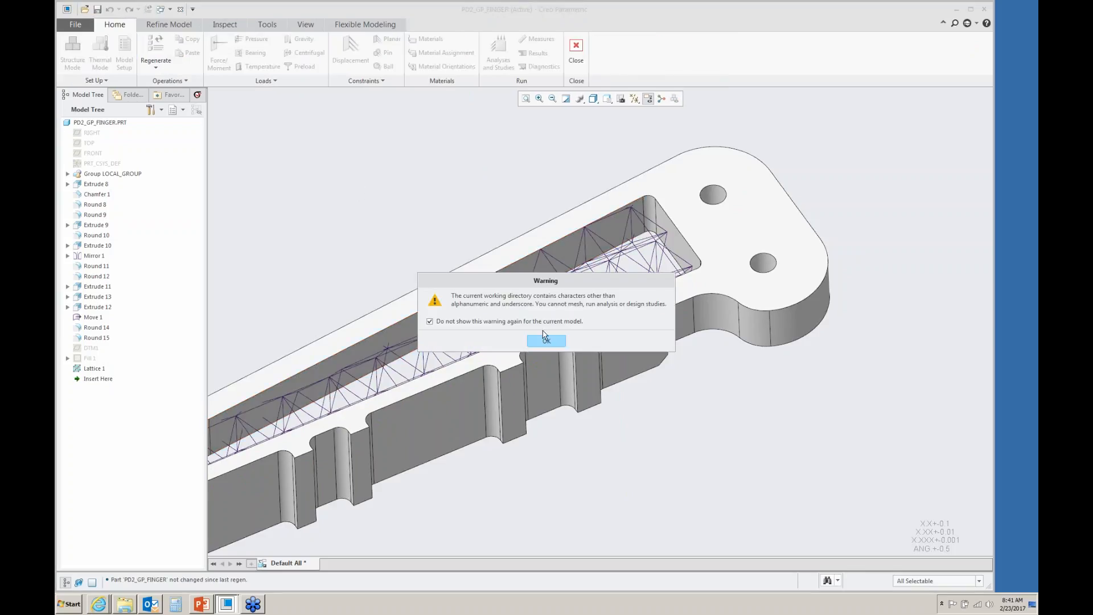
click(546, 342)
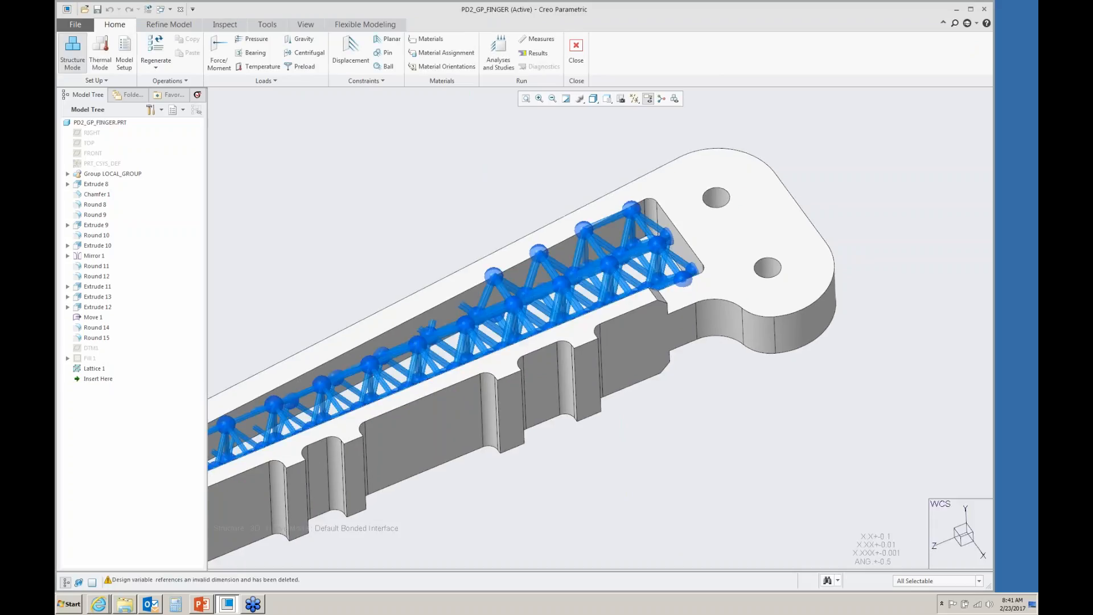
- Exit Simulate and redefine the lattice feature with Full Geometry representation
click(576, 50)
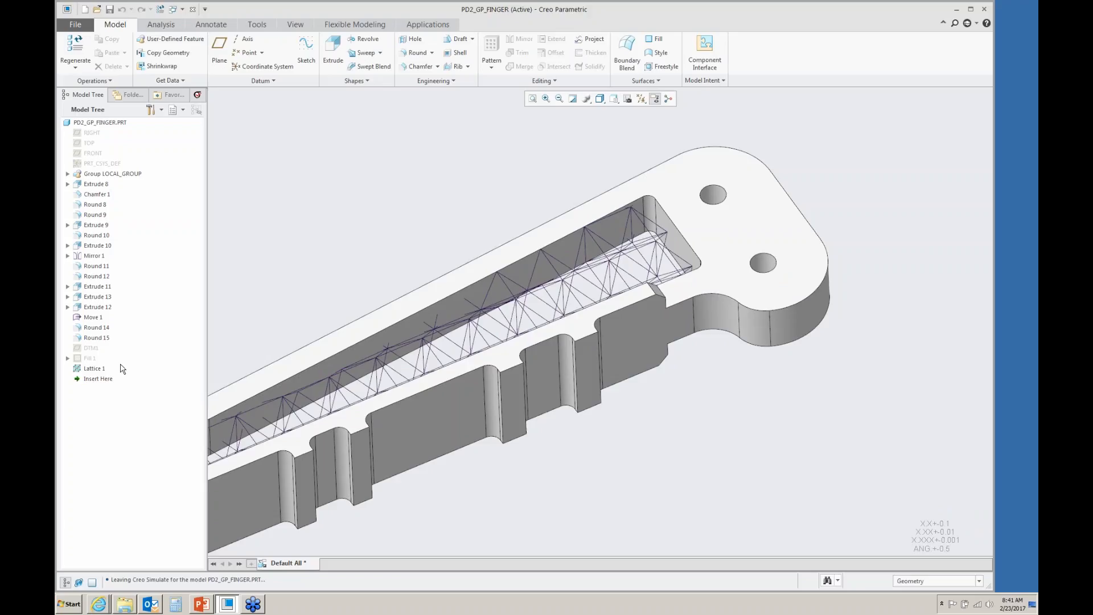
click(96, 369)
click(118, 324)
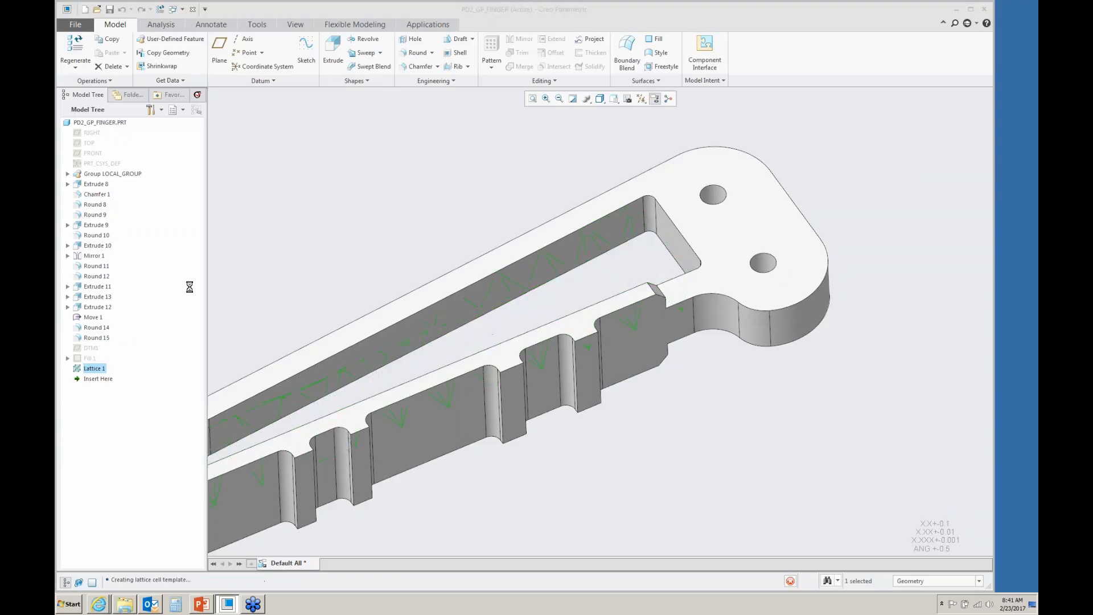
click(351, 53)
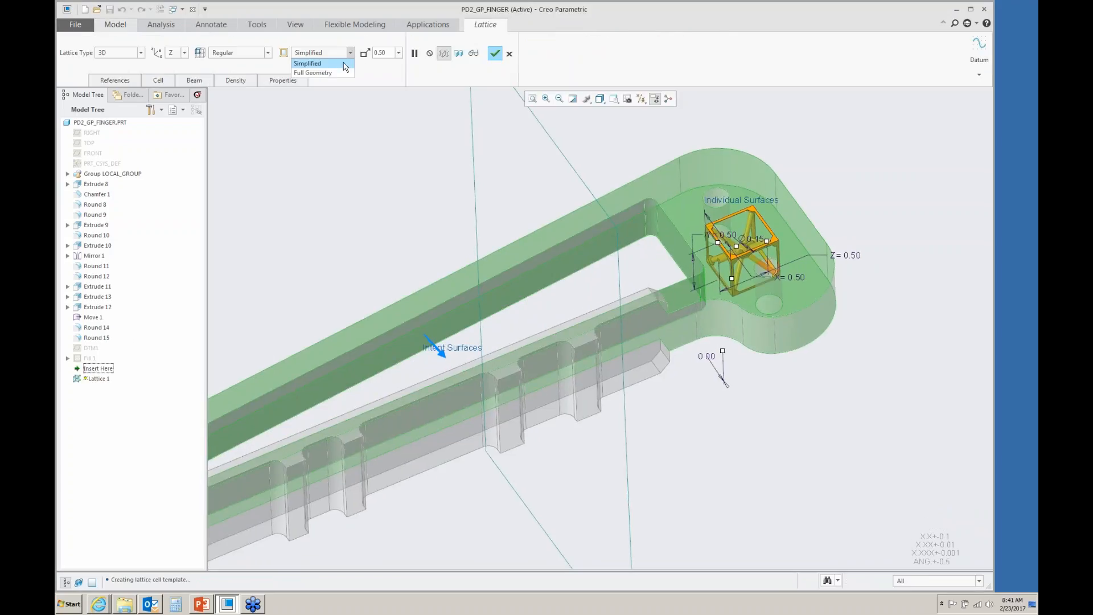
click(313, 72)
click(495, 53)
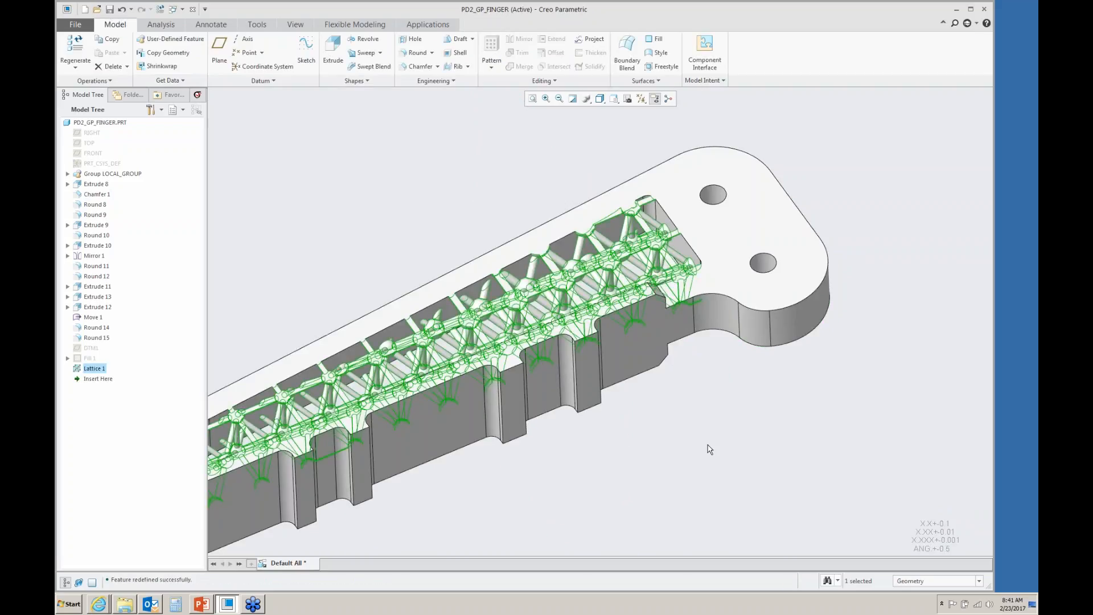
- Open the finger part in Prepare for 3D Printing
click(748, 436)
scroll(748, 435, up, 3)
mouse_move(657, 431)
middle_down()
mouse_move(676, 462)
mouse_move(662, 438)
middle_up()
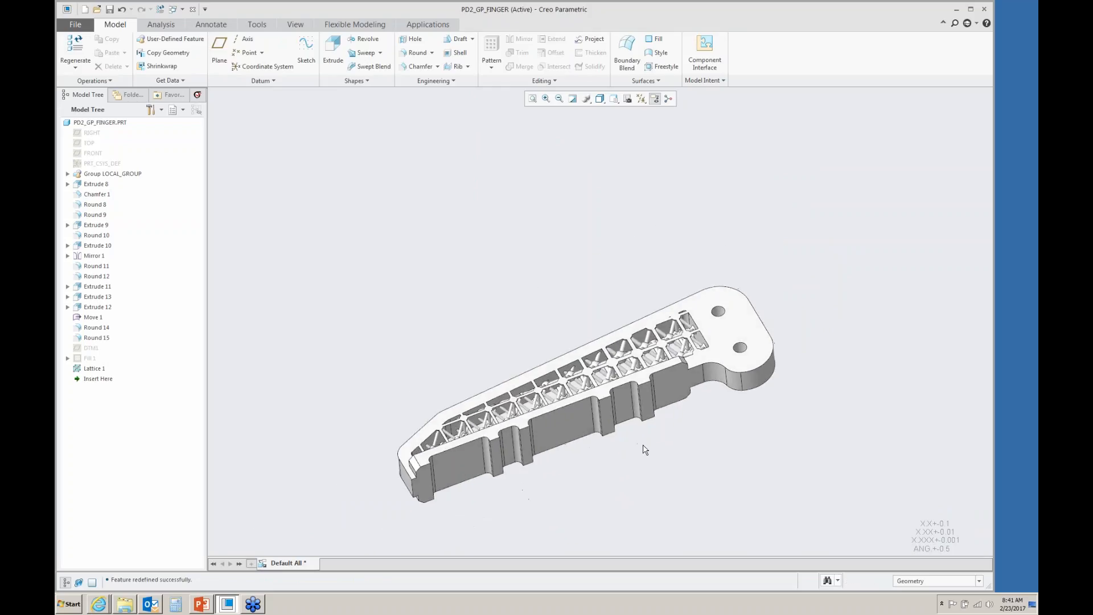
scroll(649, 445, down, 2)
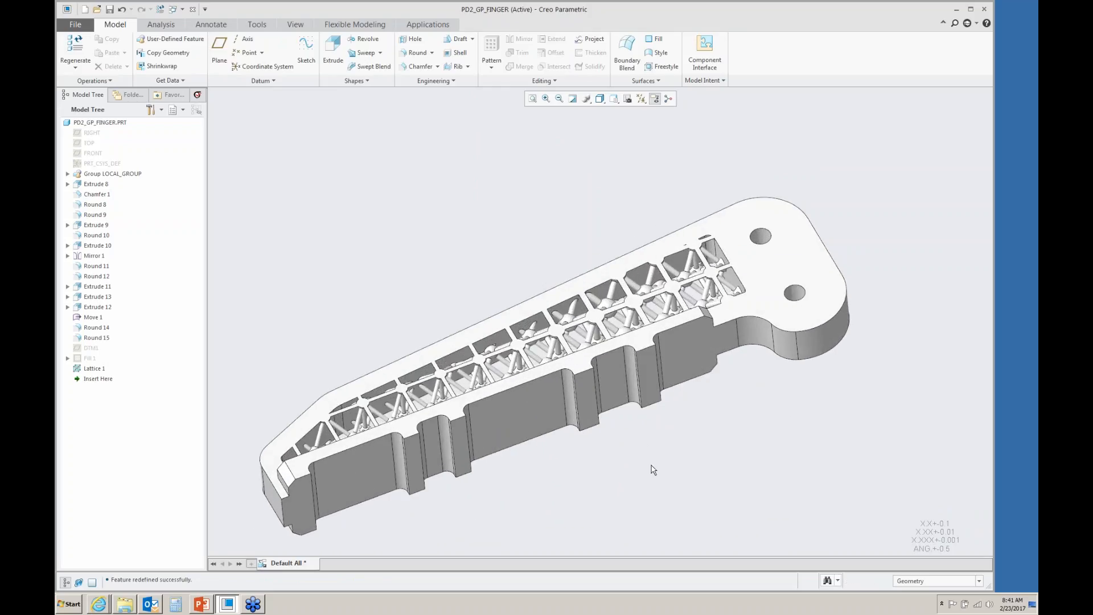
shift+middle_drag(670, 471, 659, 446)
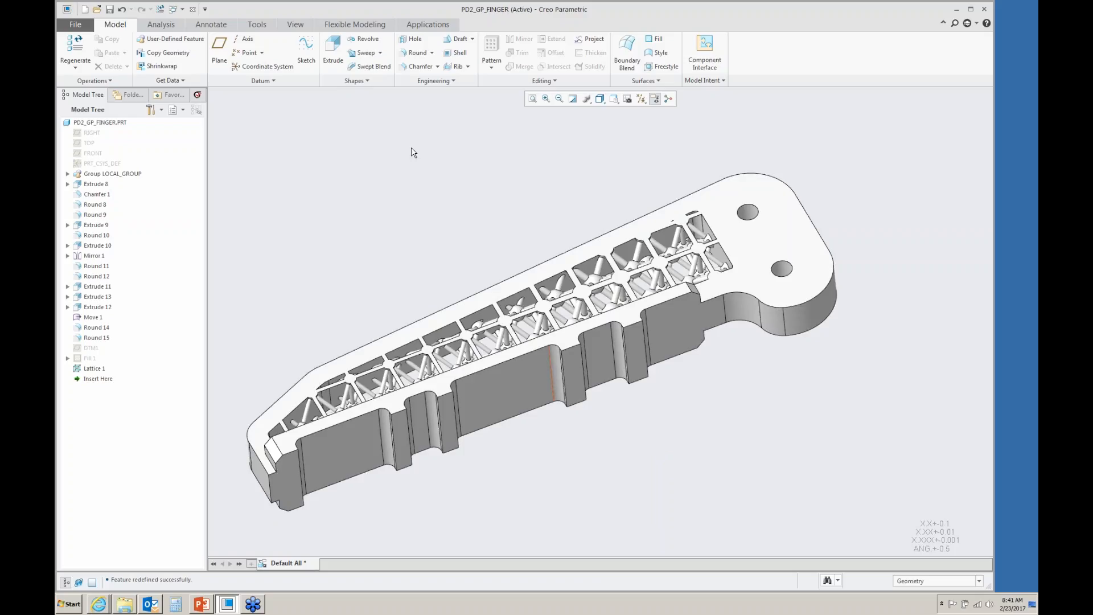
click(75, 25)
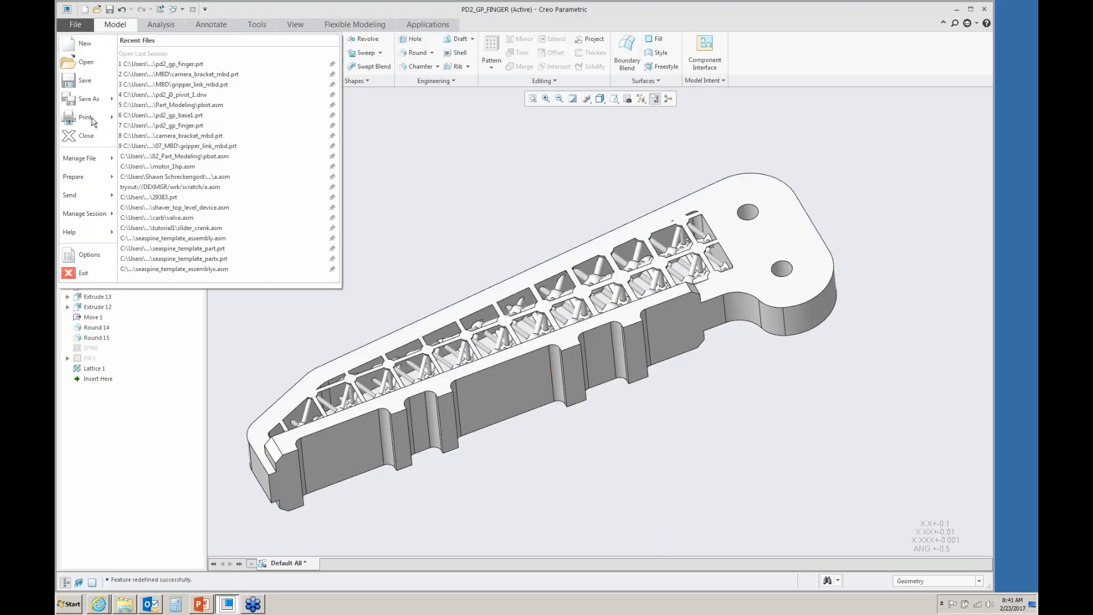
mouse_move(93, 122)
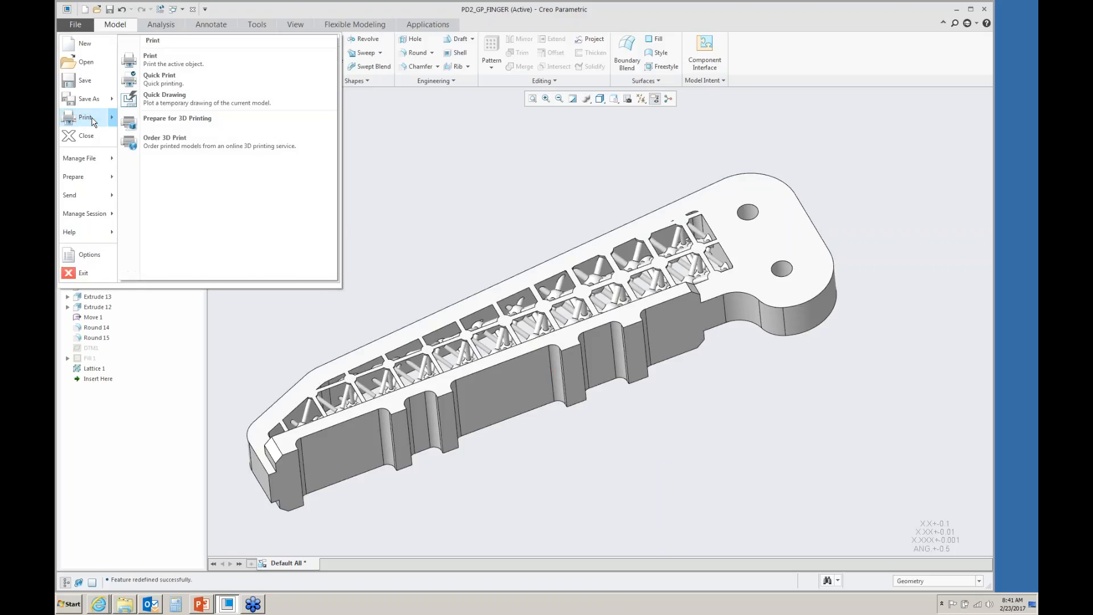
click(188, 119)
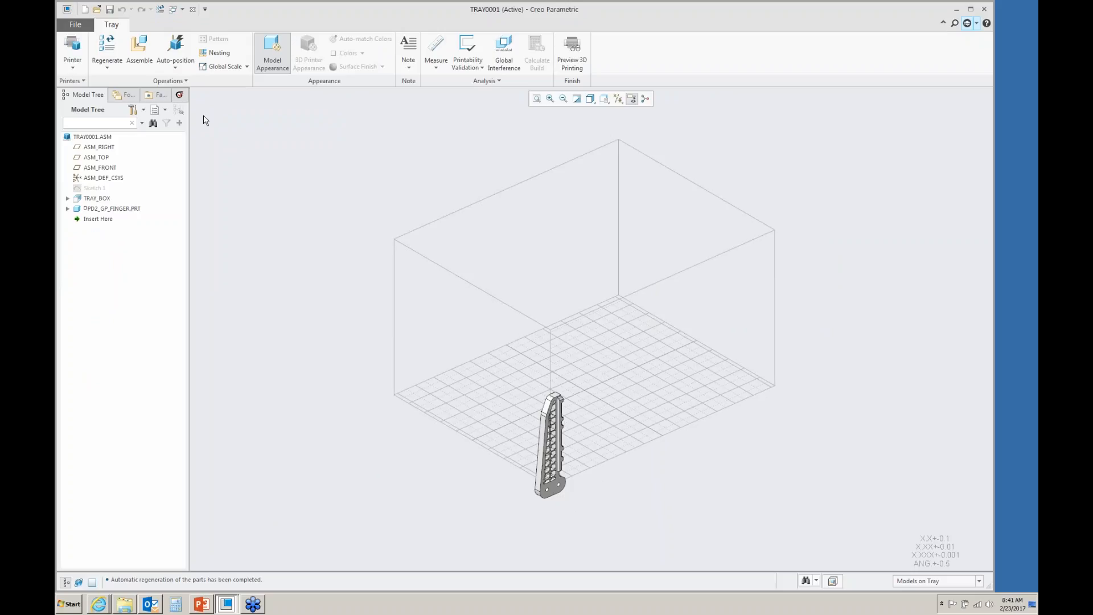
- Open the 3D printers list and the Add Printer options, then cancel both without changes
click(73, 69)
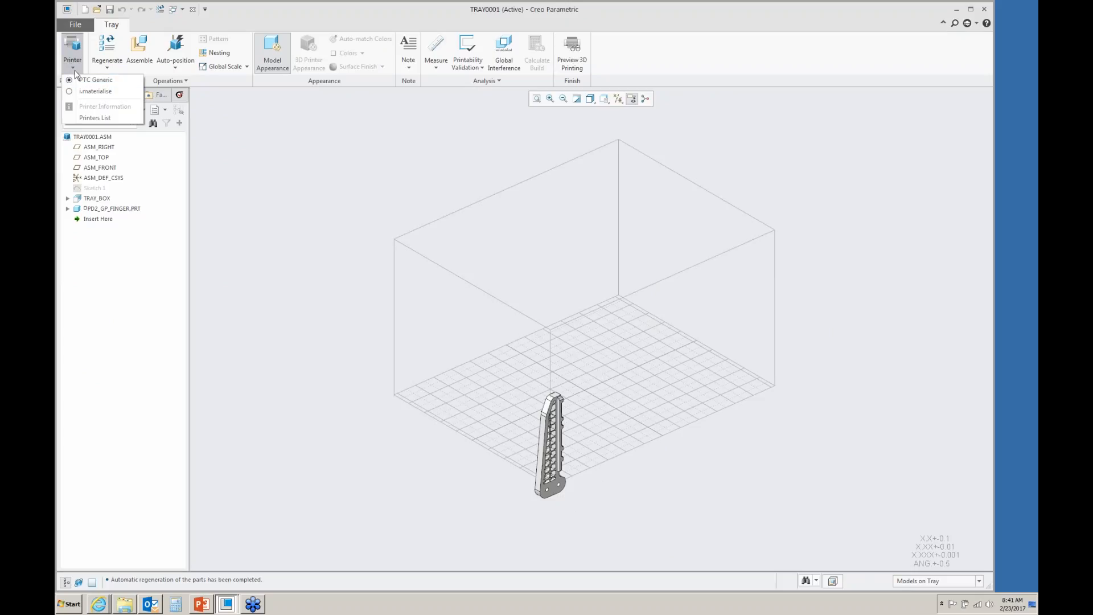
click(93, 118)
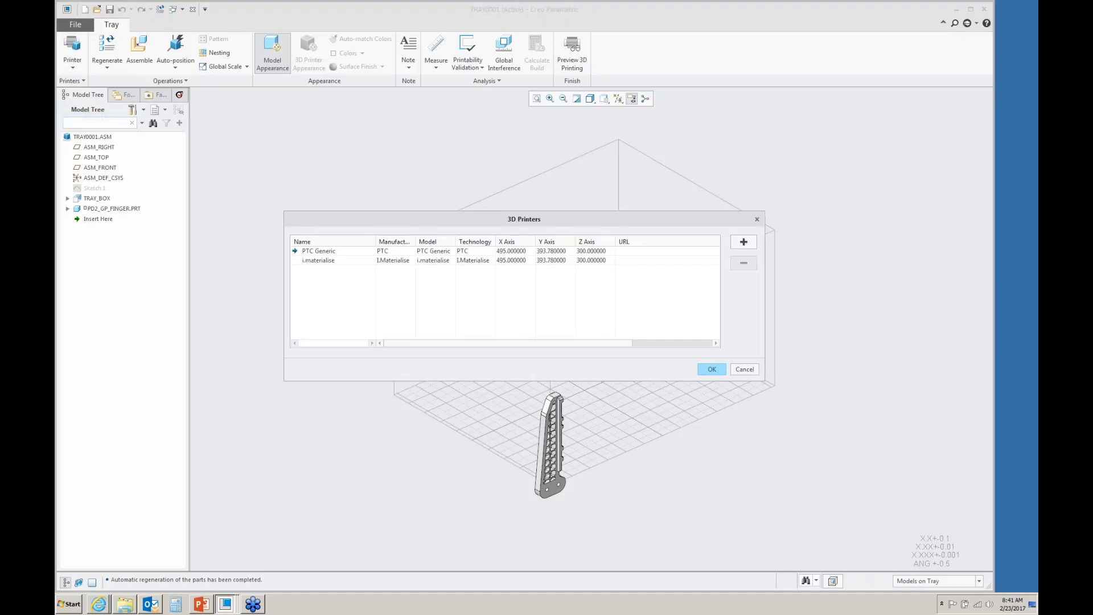
click(743, 242)
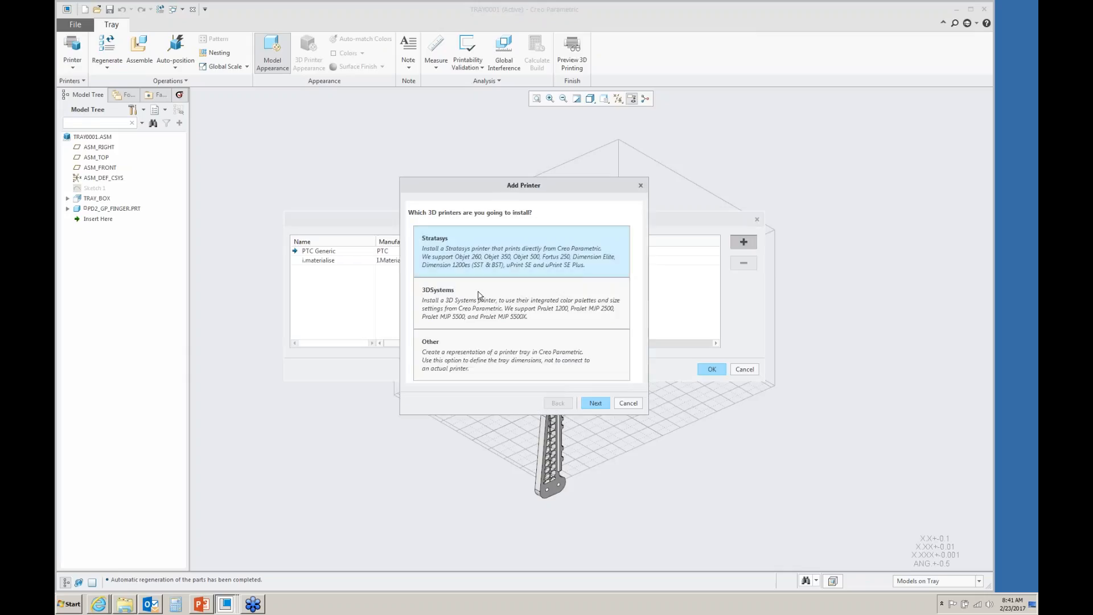
click(629, 403)
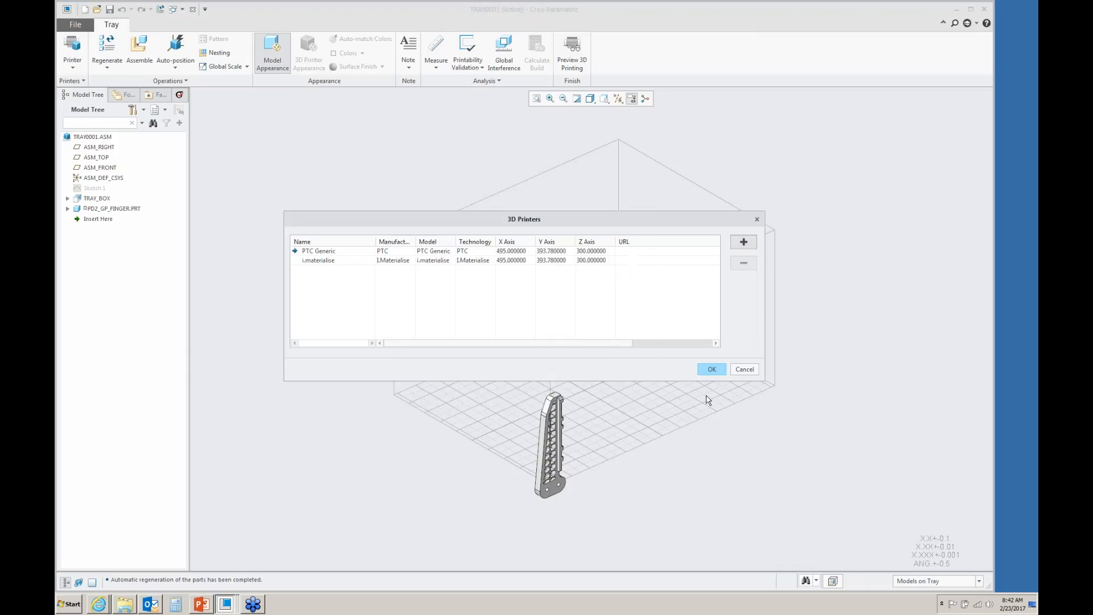
click(744, 370)
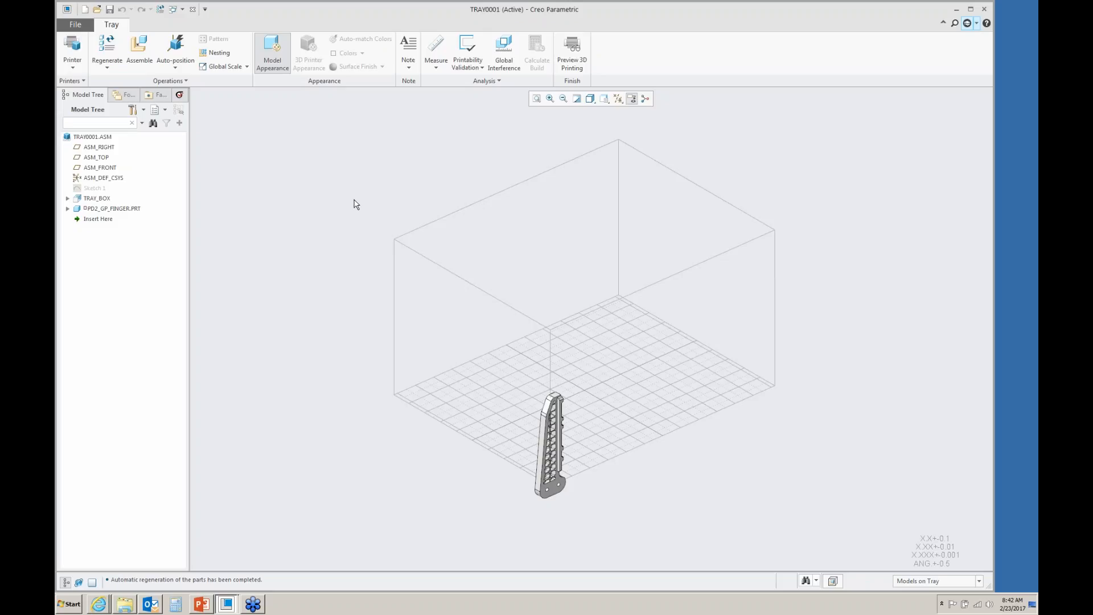
- Auto-position the finger on the tray and compute a thin-wall printability check on it
click(181, 51)
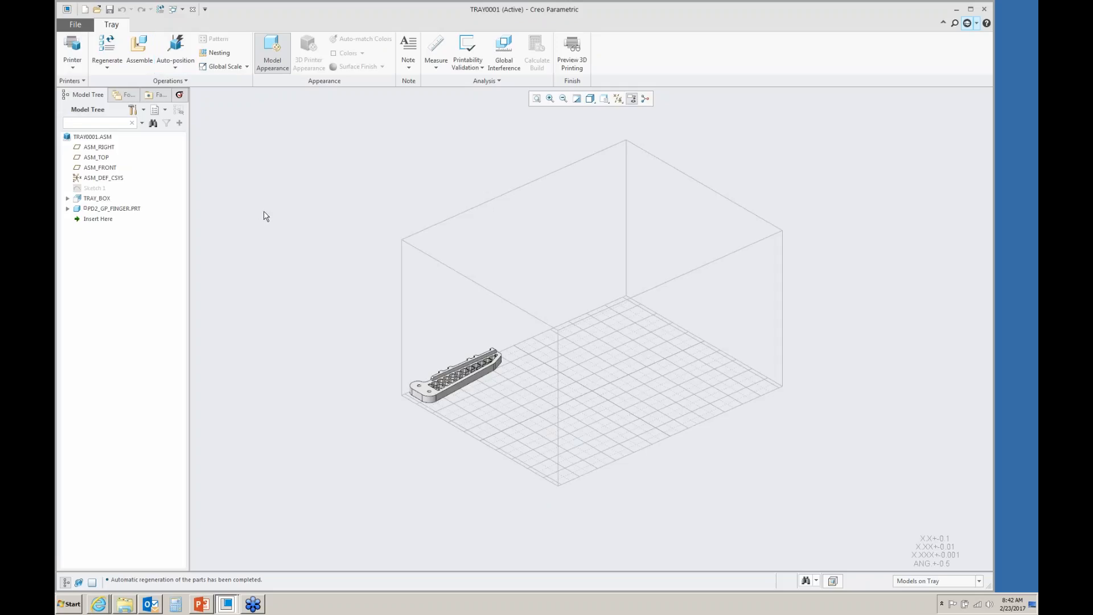
click(446, 375)
click(476, 55)
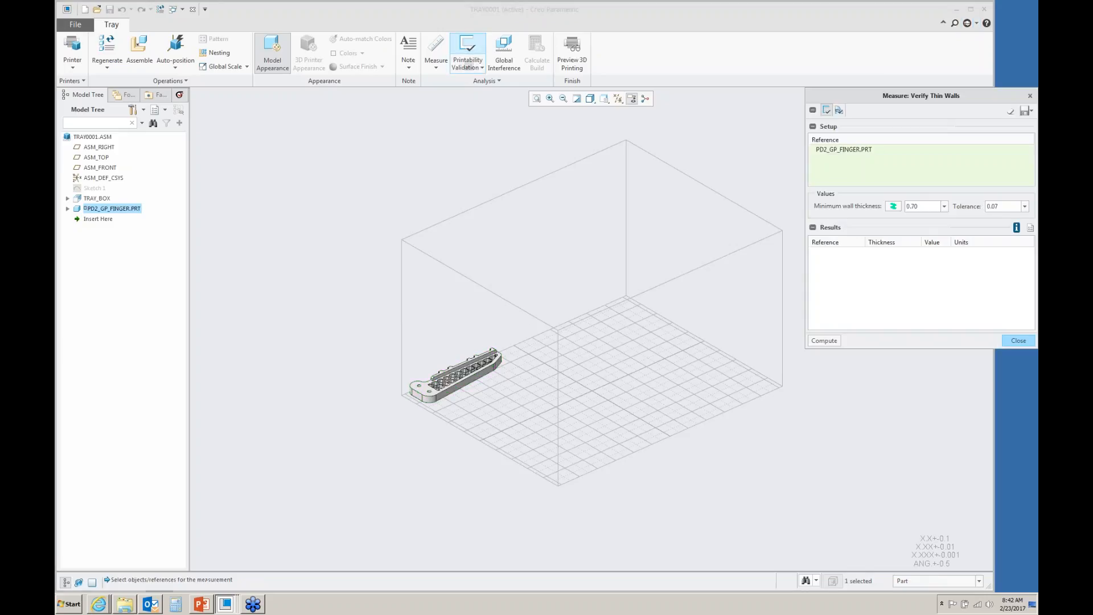
drag(934, 101, 772, 91)
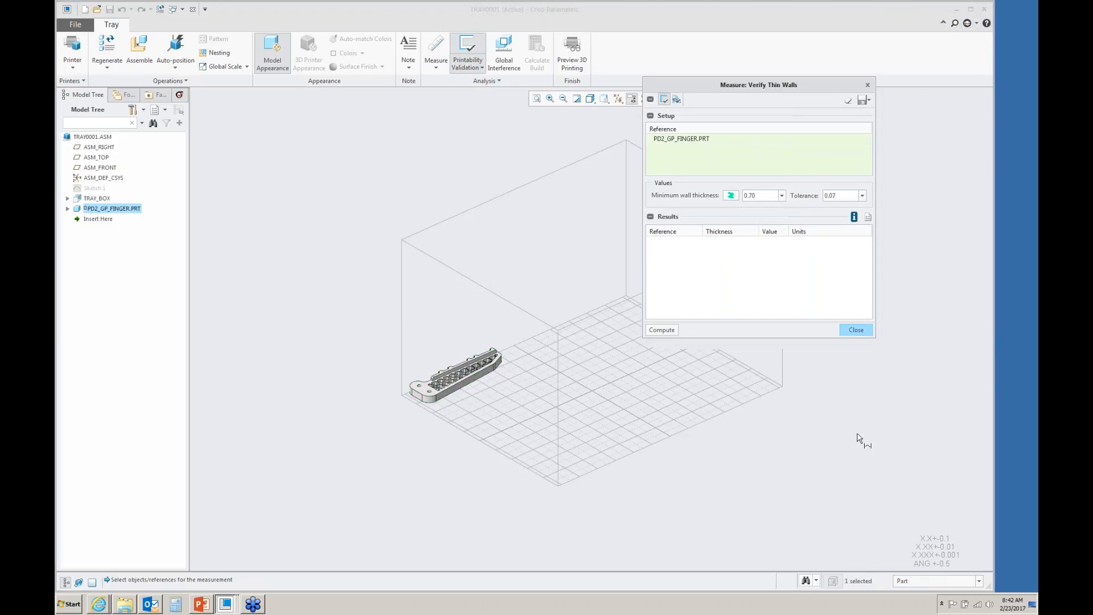
click(662, 332)
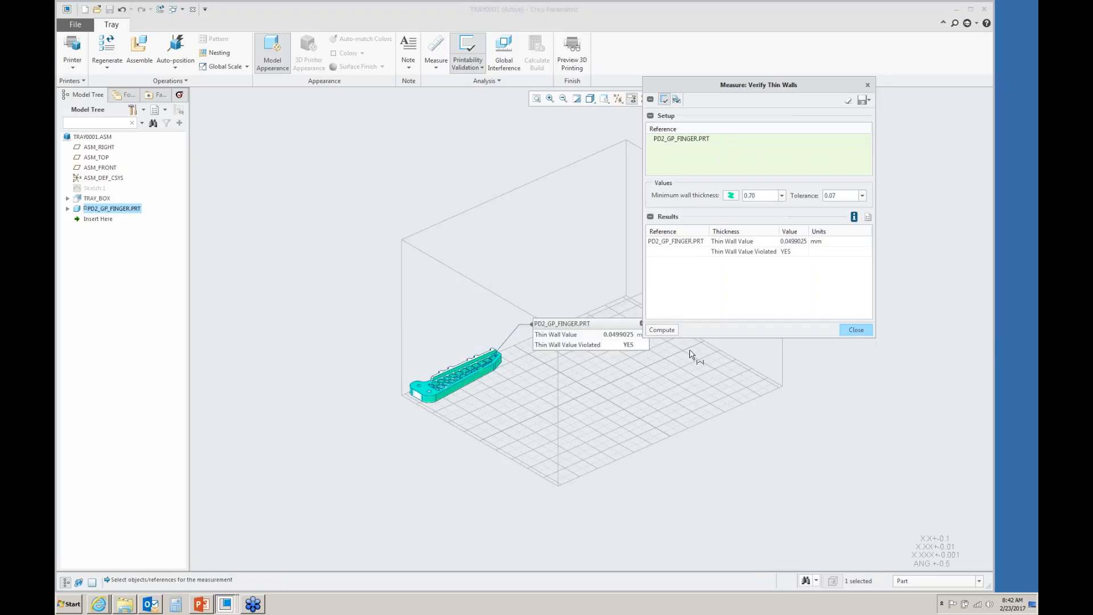
- Inspect the thin-wall results on the finger up close, then close the measurement
scroll(617, 368, up, 1)
scroll(595, 325, down, 2)
scroll(595, 327, down, 2)
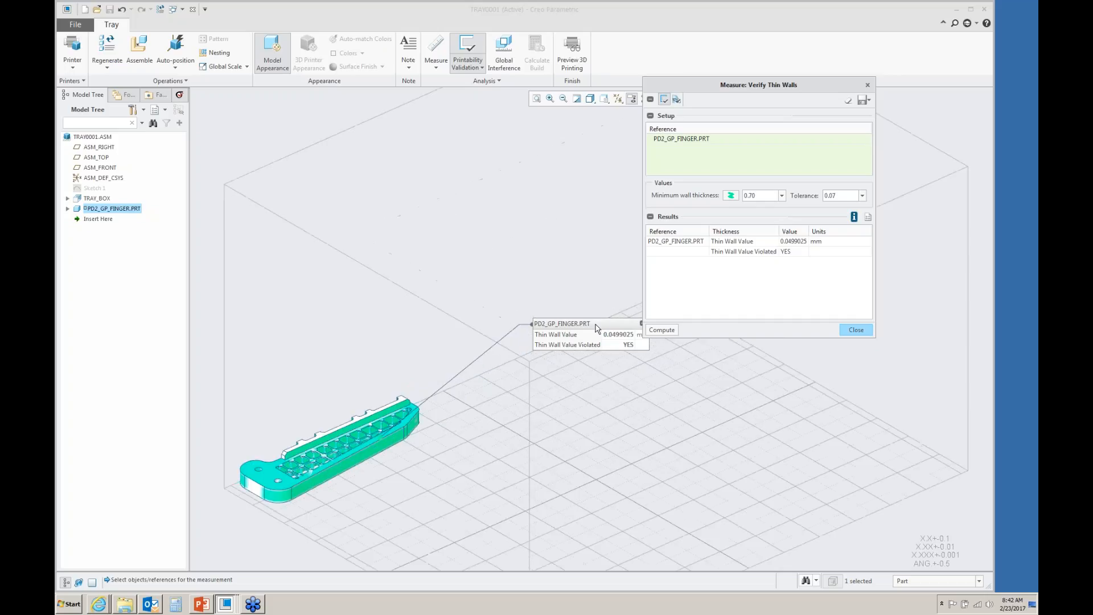
scroll(373, 432, down, 4)
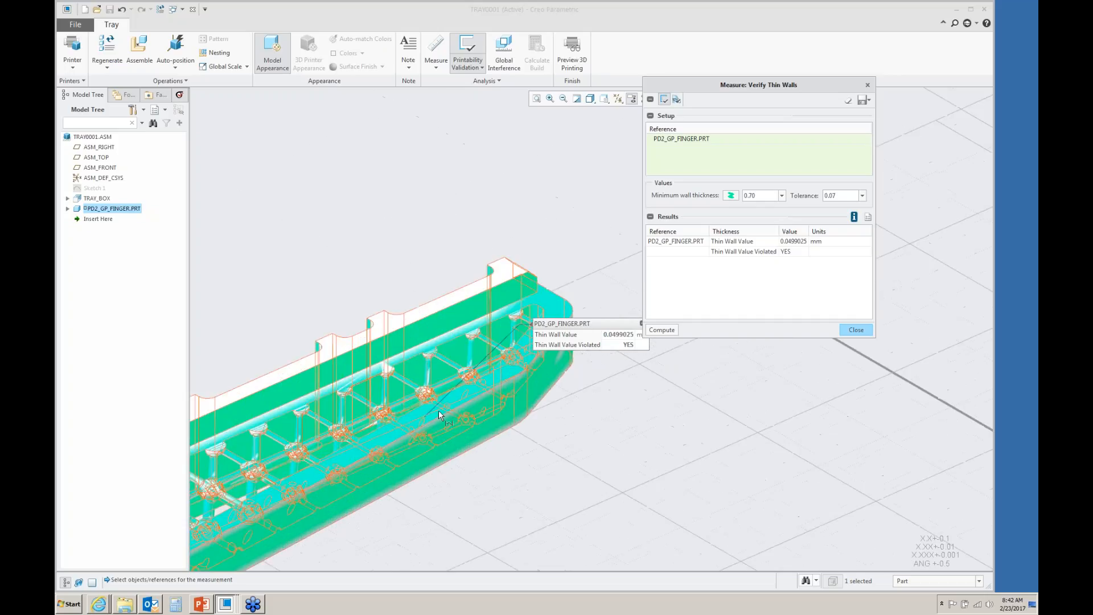
middle_drag(432, 416, 438, 418)
scroll(441, 415, up, 2)
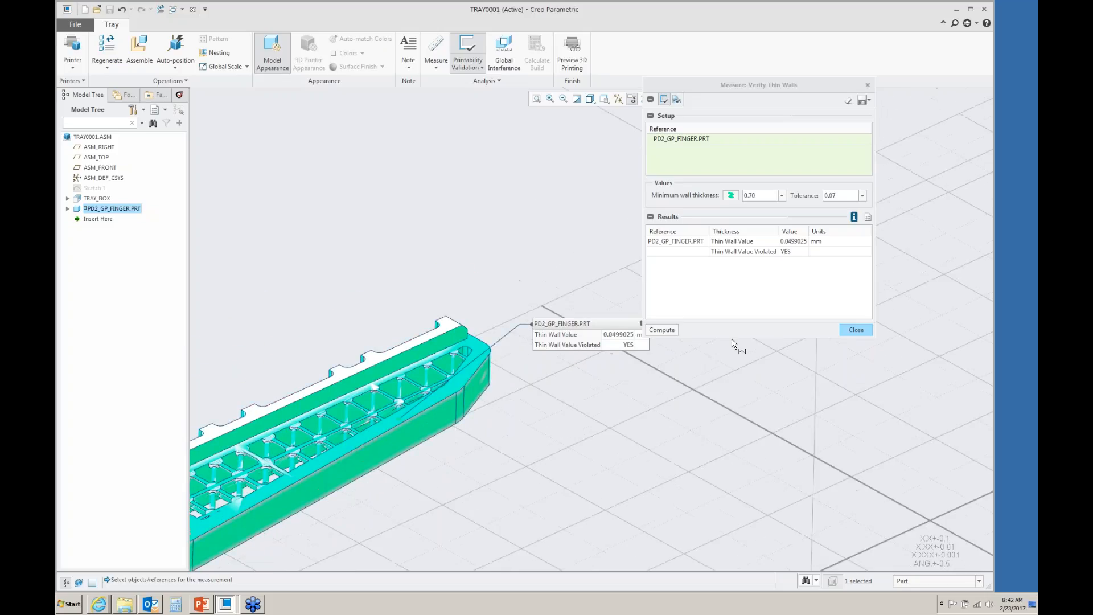
click(857, 330)
- Pattern the finger by direction along the tray's side plane with 12 members spaced 40
scroll(829, 343, up, 3)
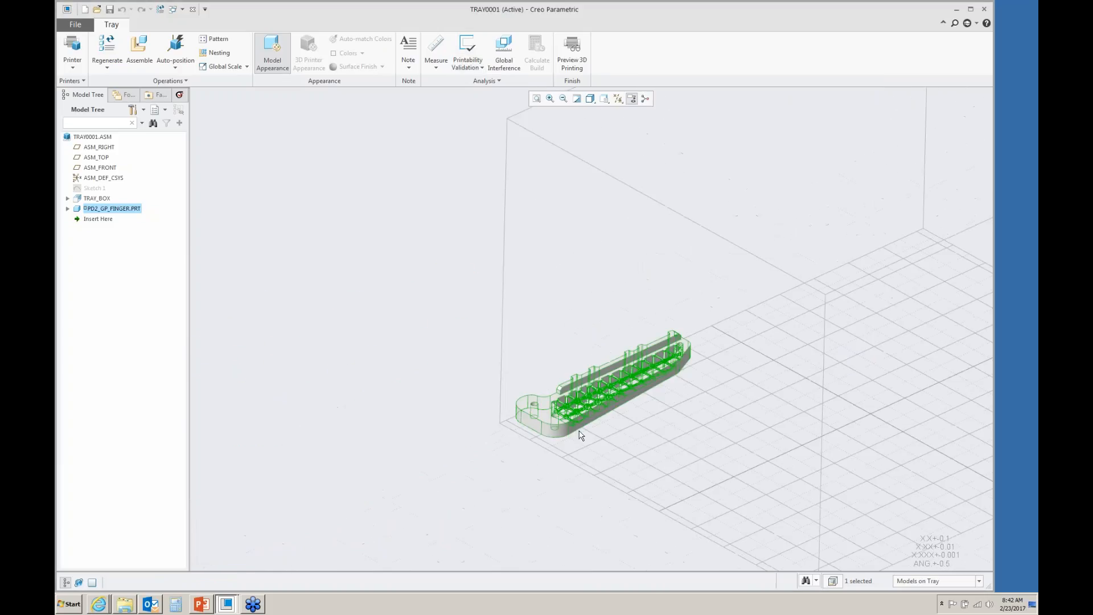
click(516, 441)
click(515, 416)
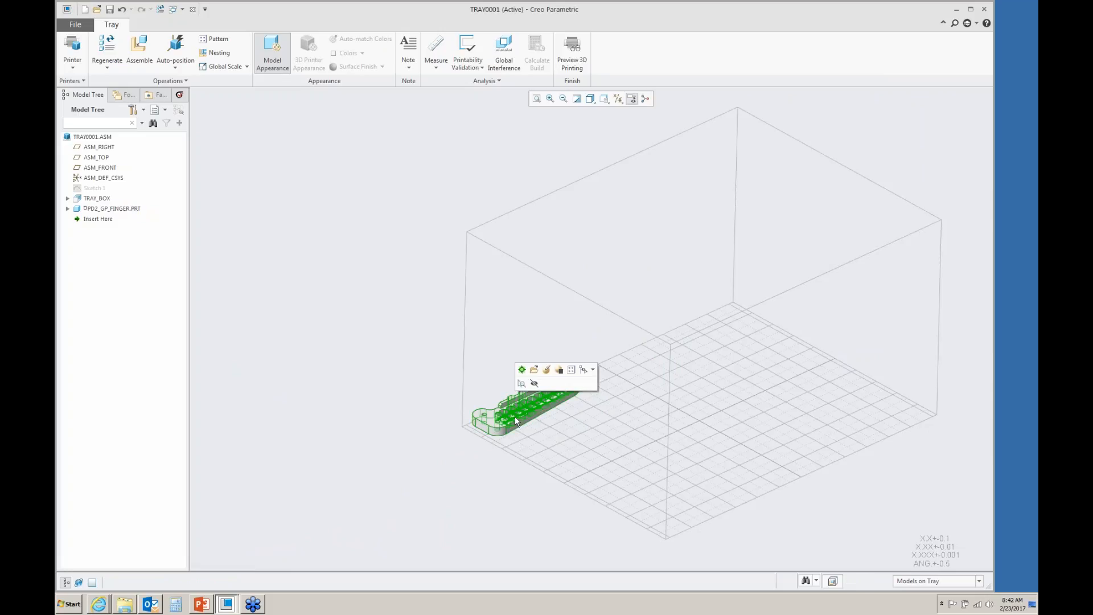
click(571, 369)
click(103, 52)
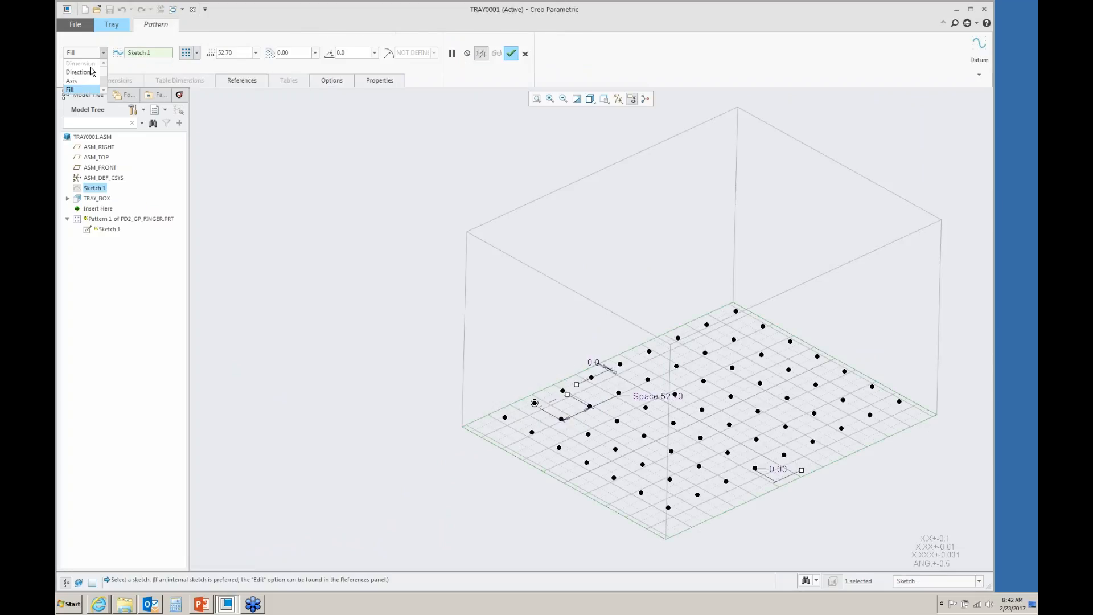
click(80, 72)
click(934, 299)
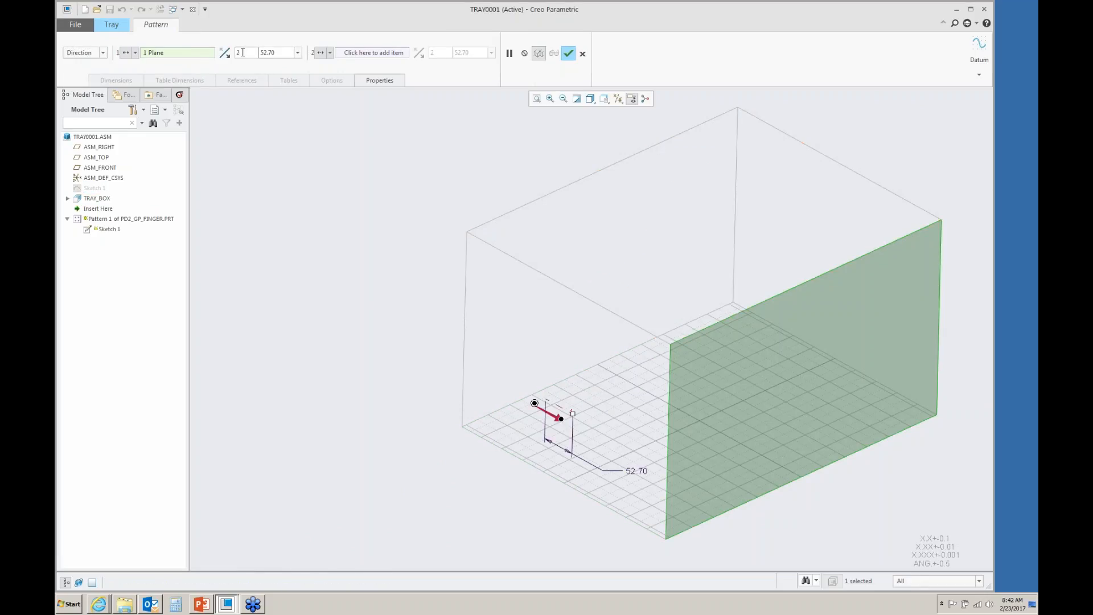
click(238, 52)
text(12)
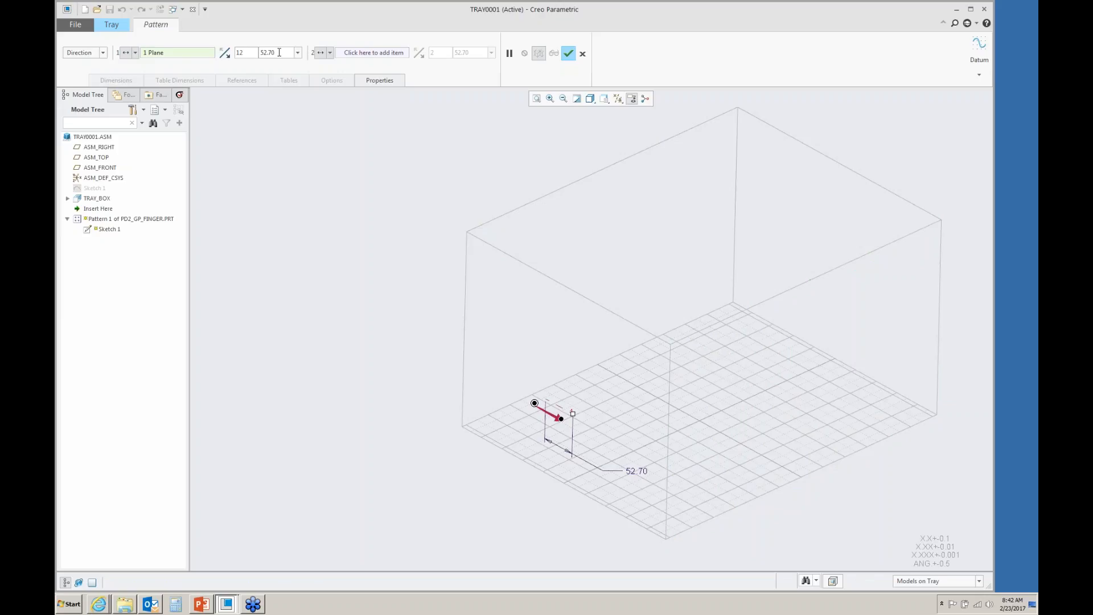
key(Tab)
text(40)
- Add a second pattern direction along the tray's top plane with 4 members and complete the pattern
click(349, 59)
click(616, 231)
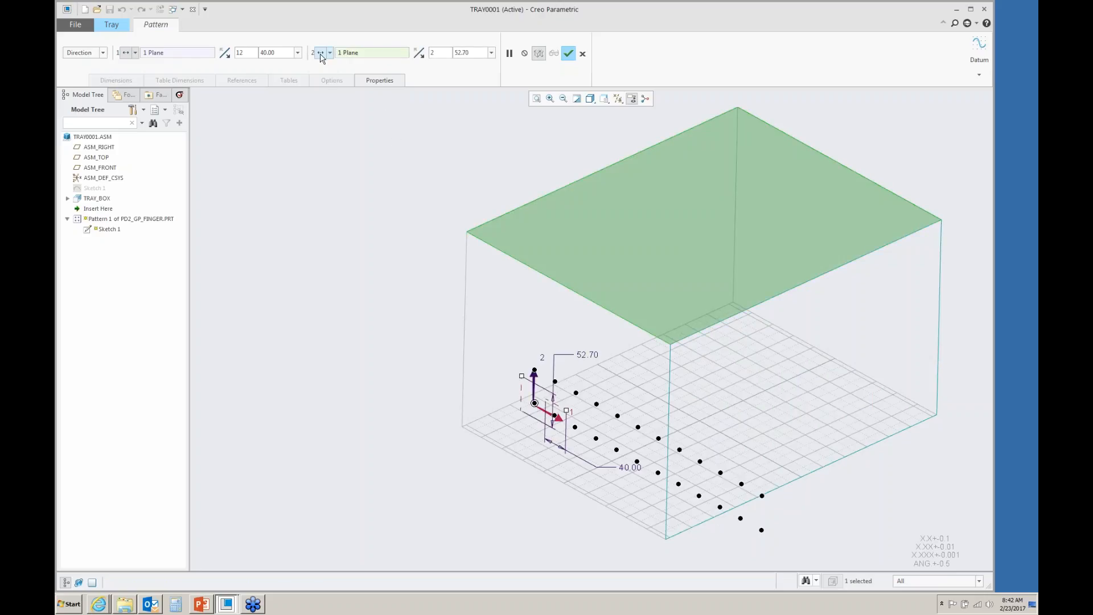
click(431, 53)
text(4)
key(Return)
click(568, 54)
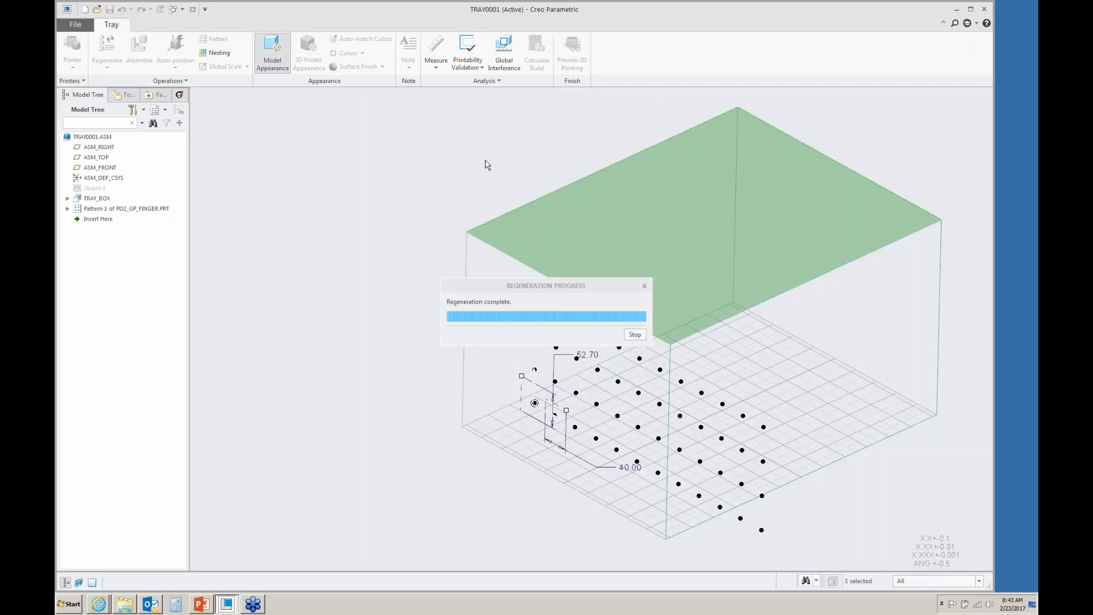
- Auto-position the patterned fingers on the tray
scroll(470, 354, up, 2)
scroll(597, 474, down, 3)
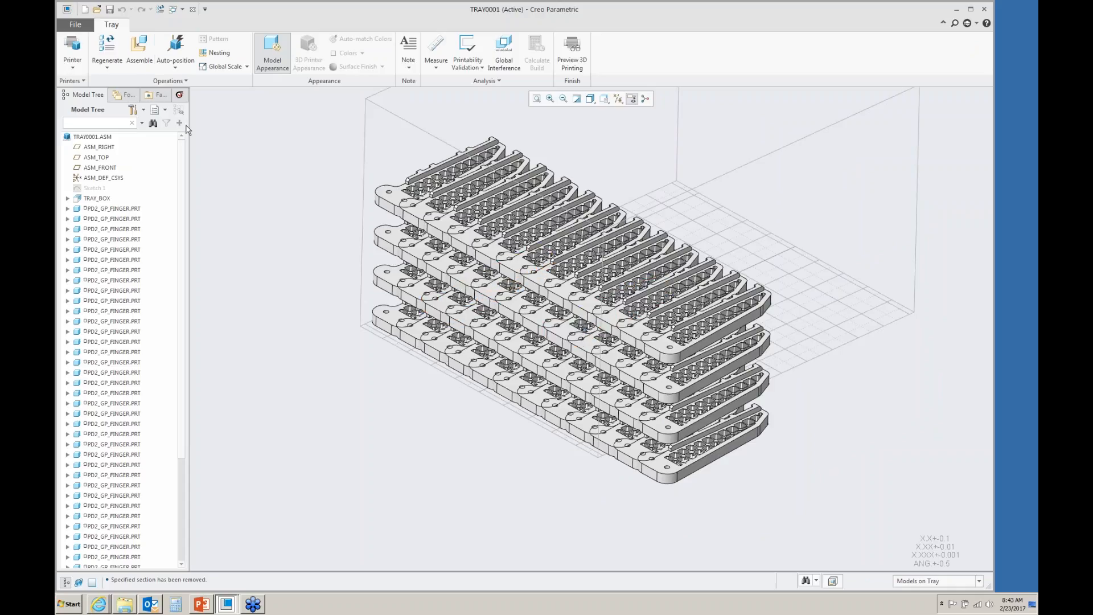
click(177, 50)
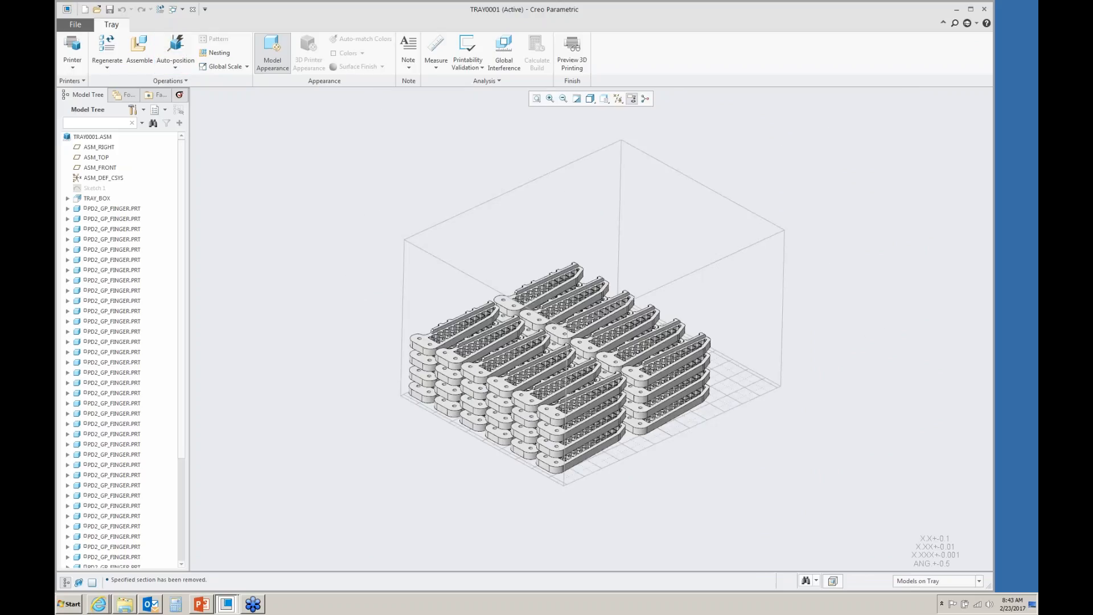
- Assemble pd2_gp_base1.prt into the tray, leaving it packaged, and auto-position it
scroll(586, 504, down, 2)
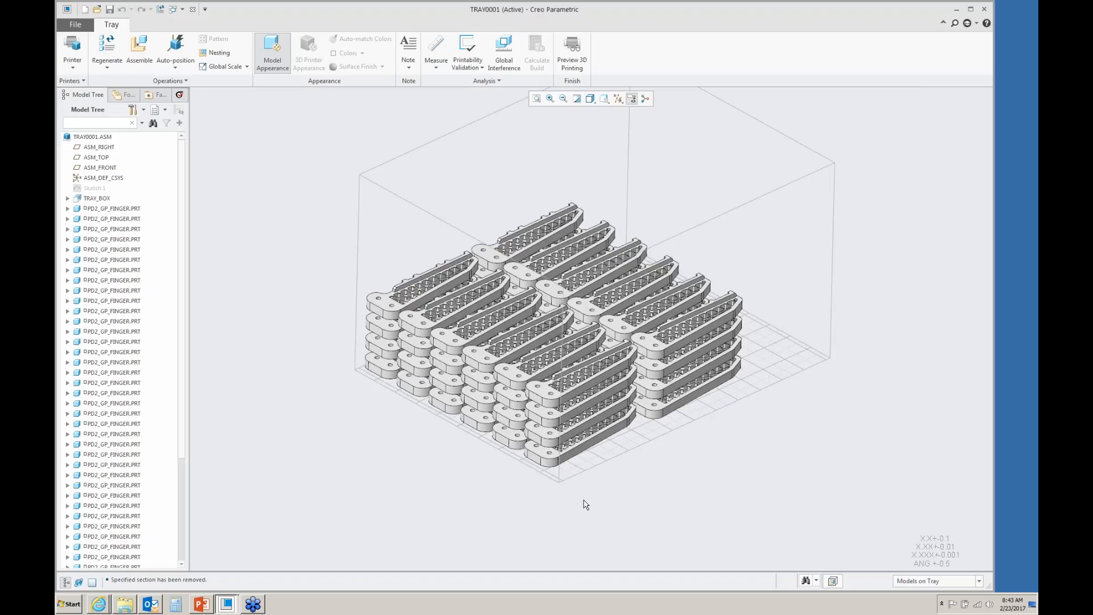
click(141, 47)
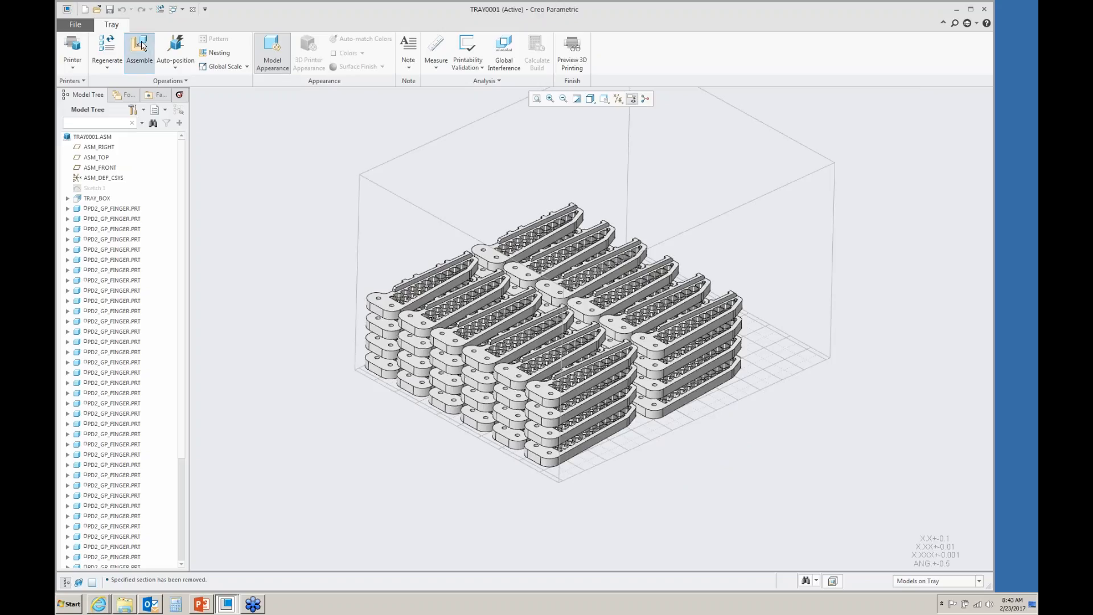
click(463, 235)
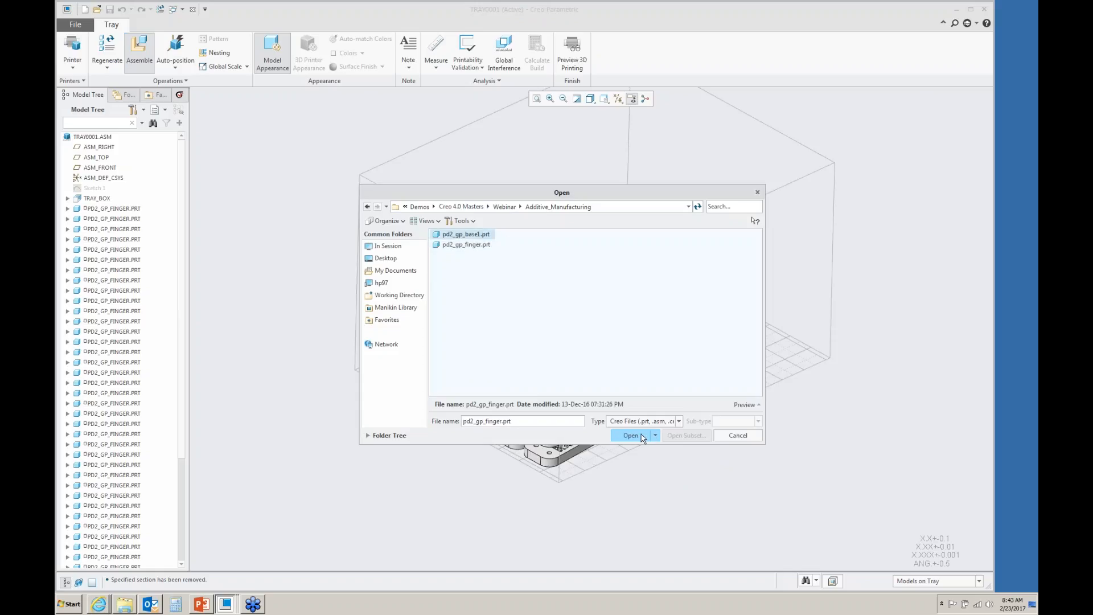
click(630, 435)
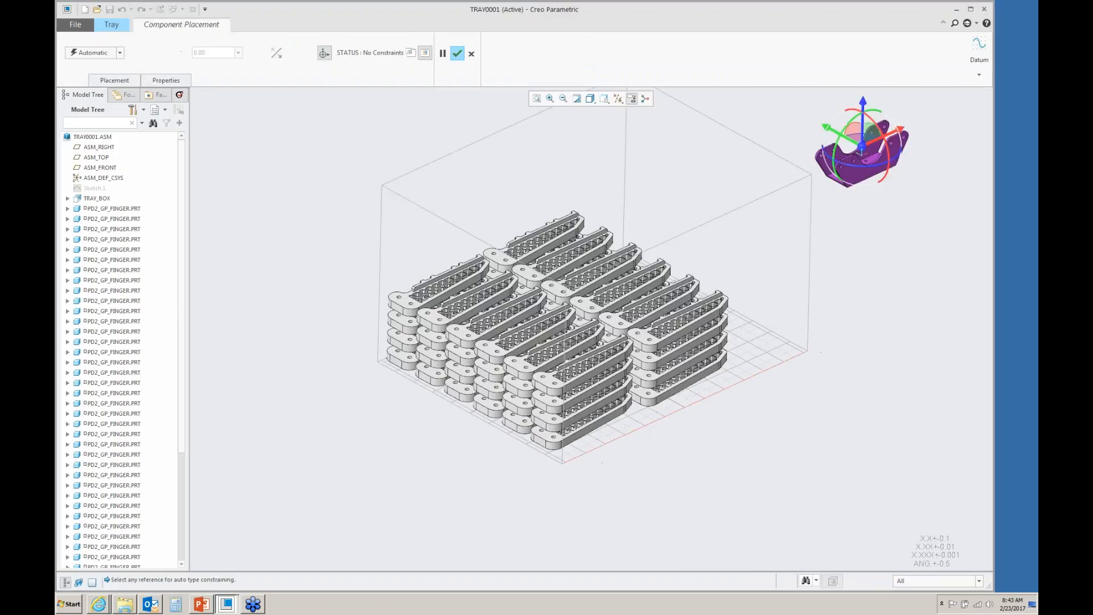
middle_click(681, 478)
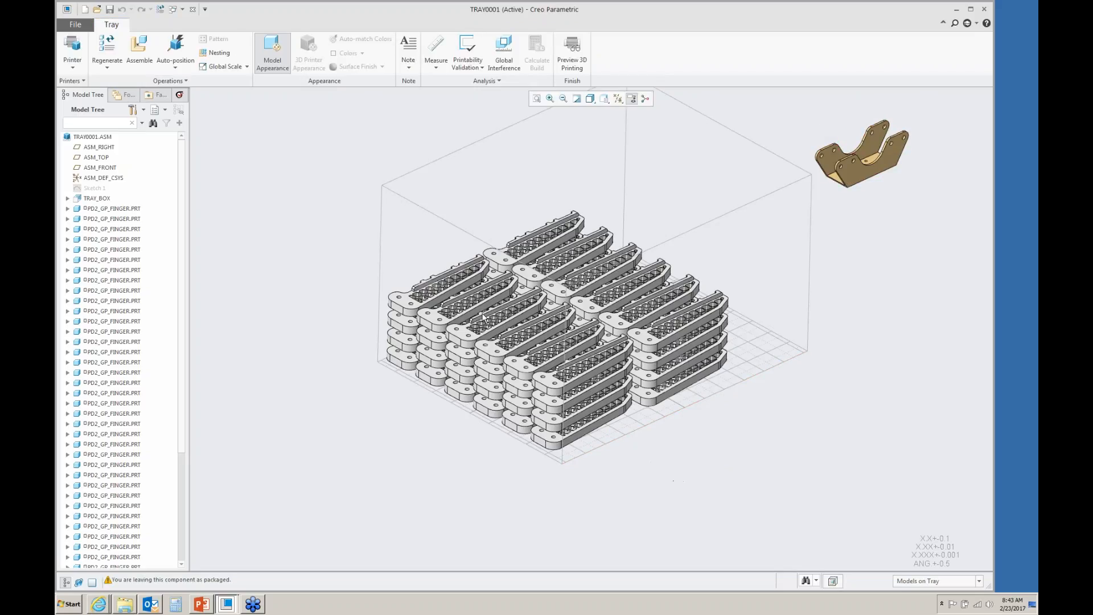
click(177, 50)
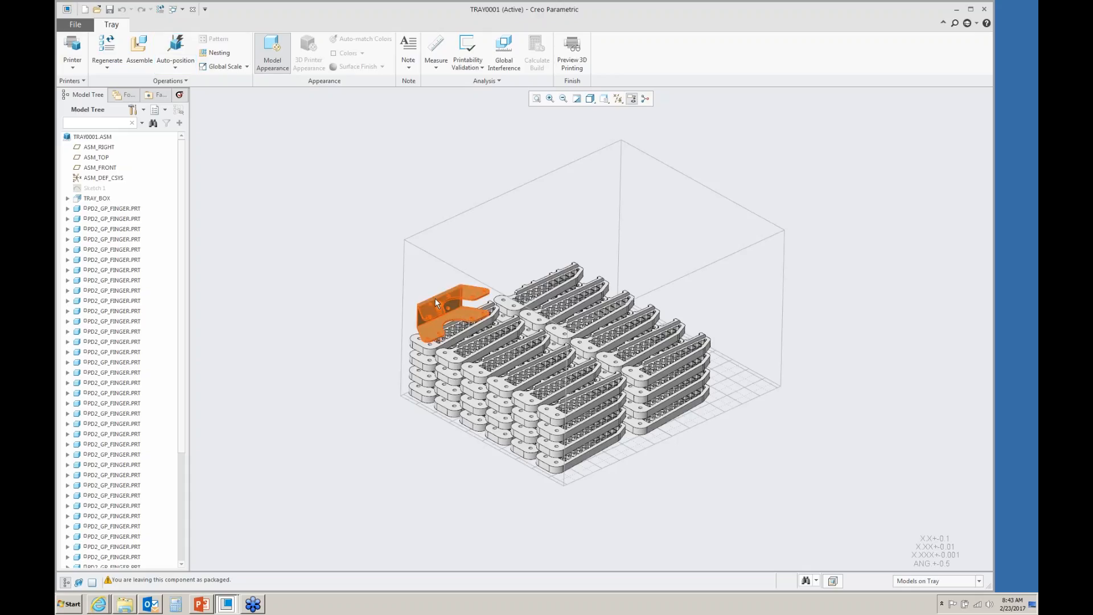
- Pattern the base part by direction along the tray's side plane with 12 members spaced 52.70
click(435, 300)
click(493, 253)
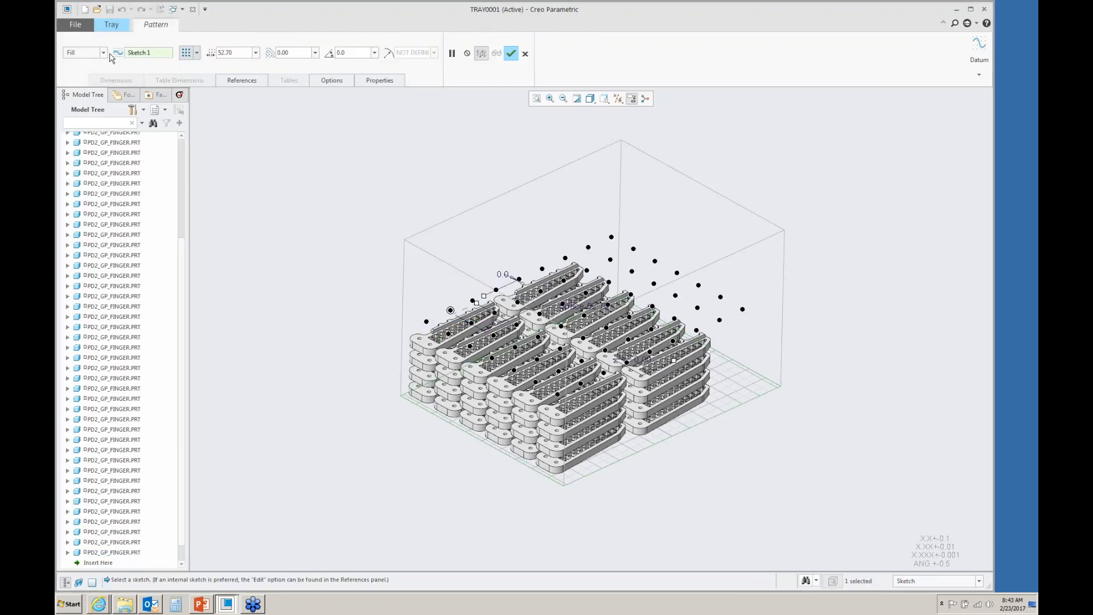
click(103, 52)
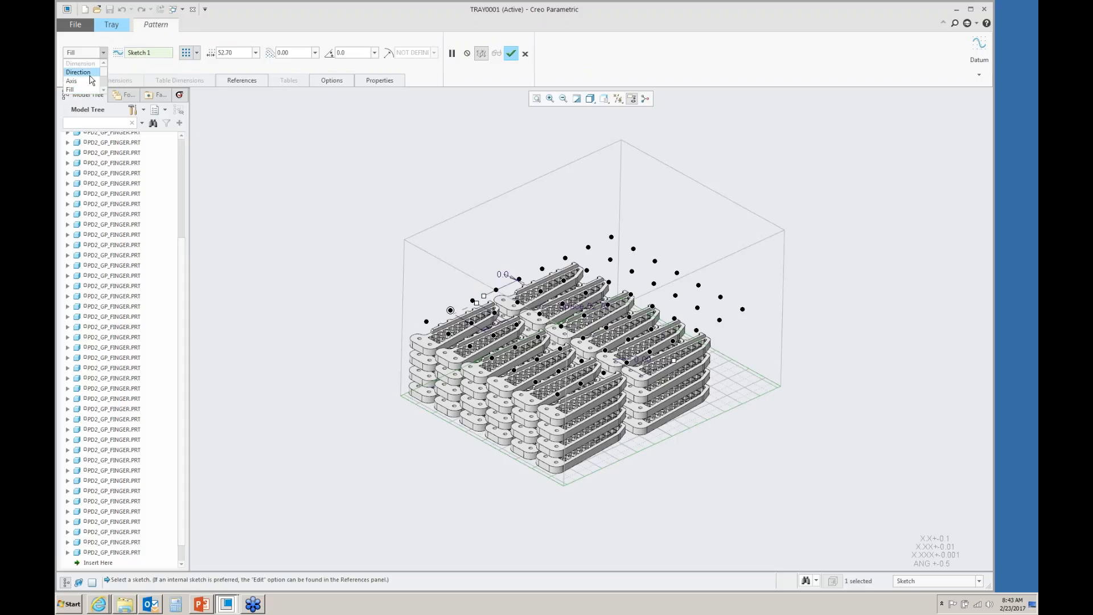
click(79, 71)
click(739, 316)
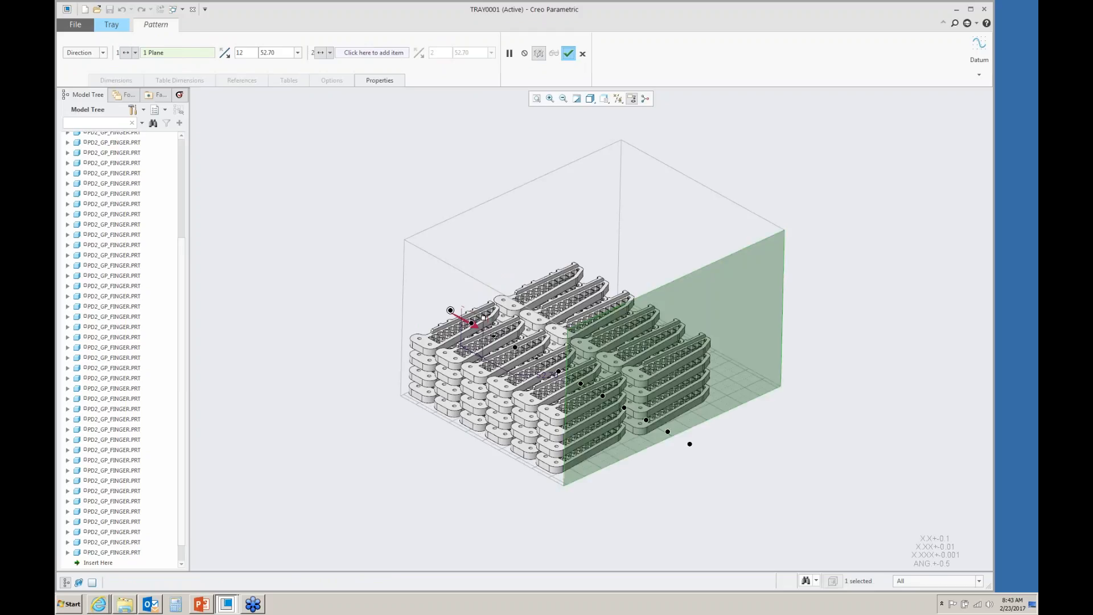
click(568, 54)
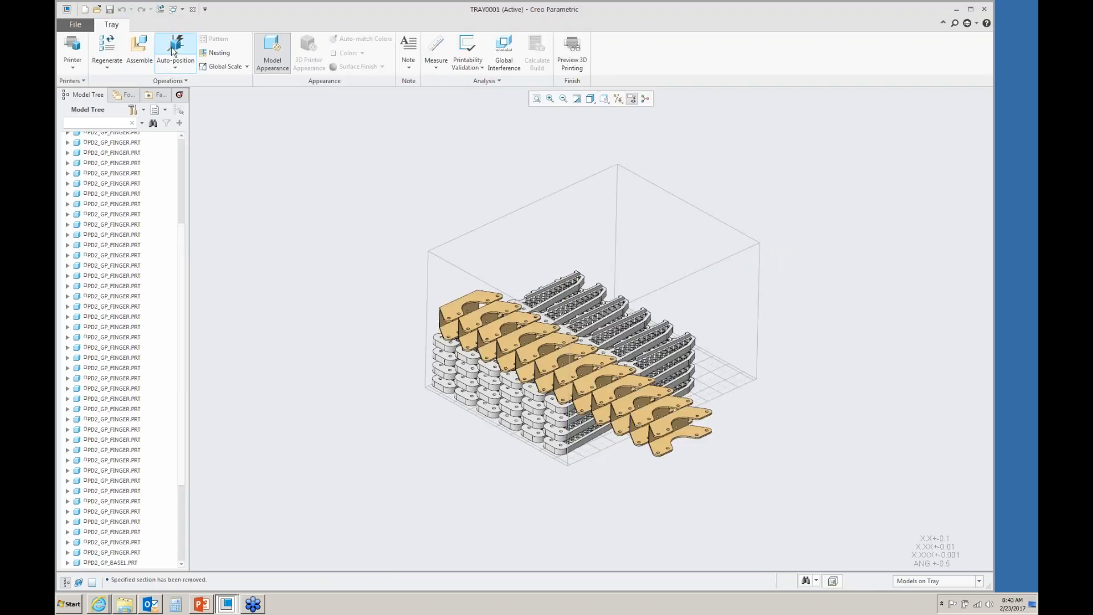
- Auto-position the patterned base parts on the tray
click(176, 51)
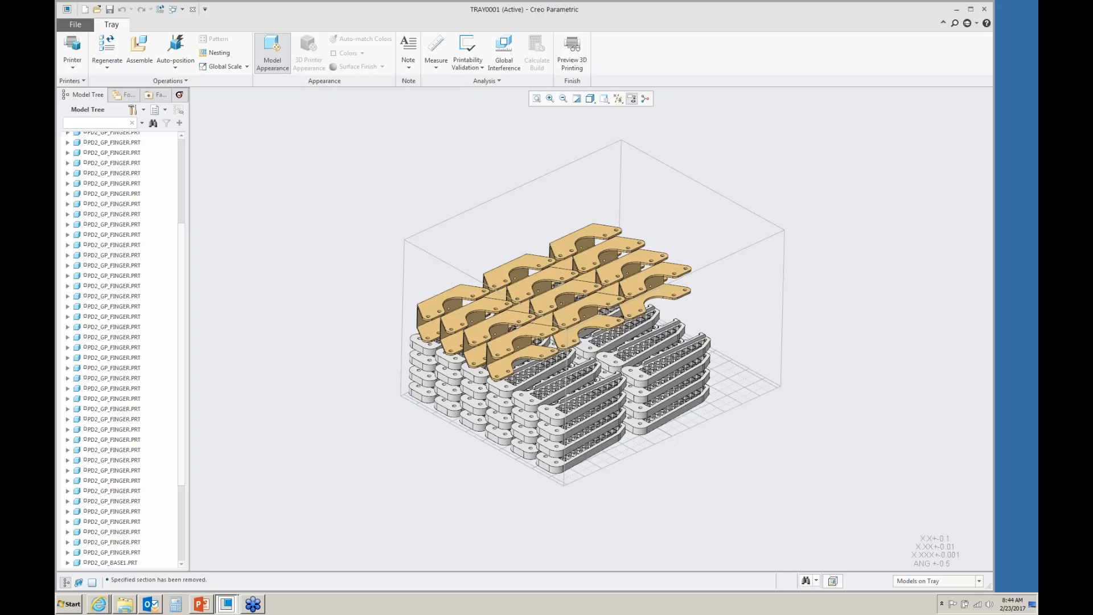
scroll(576, 278, up, 3)
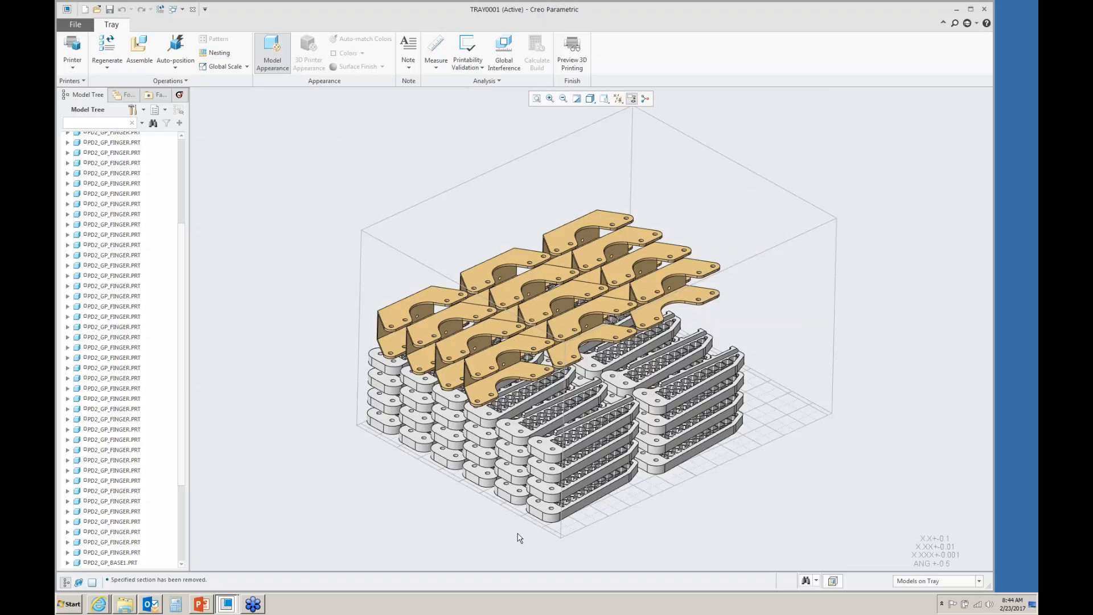
- Open the 3D printing preview and display the support material
click(572, 52)
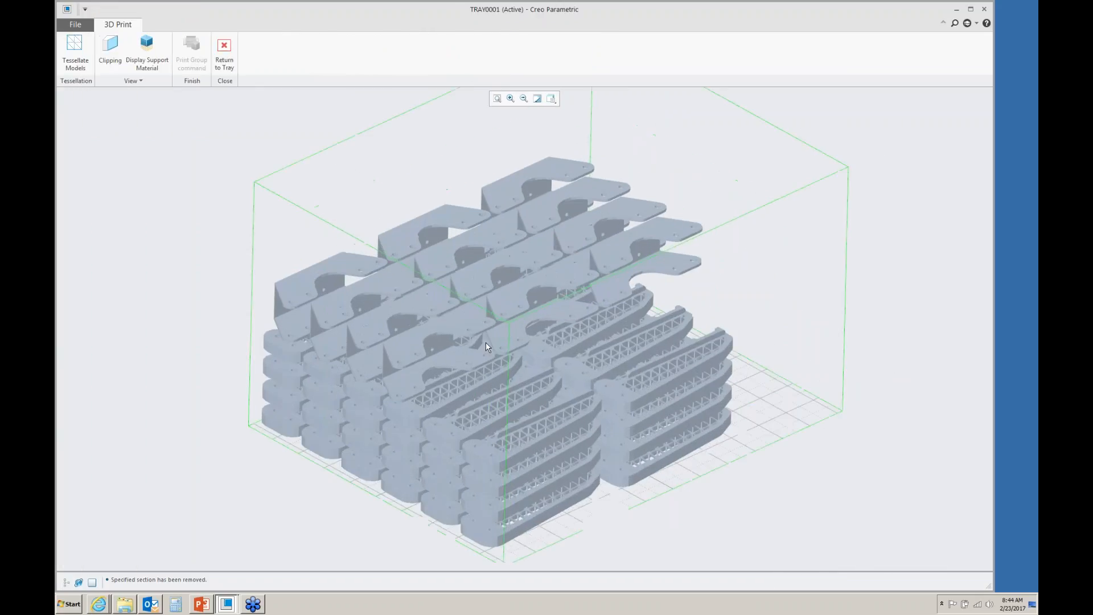
click(148, 56)
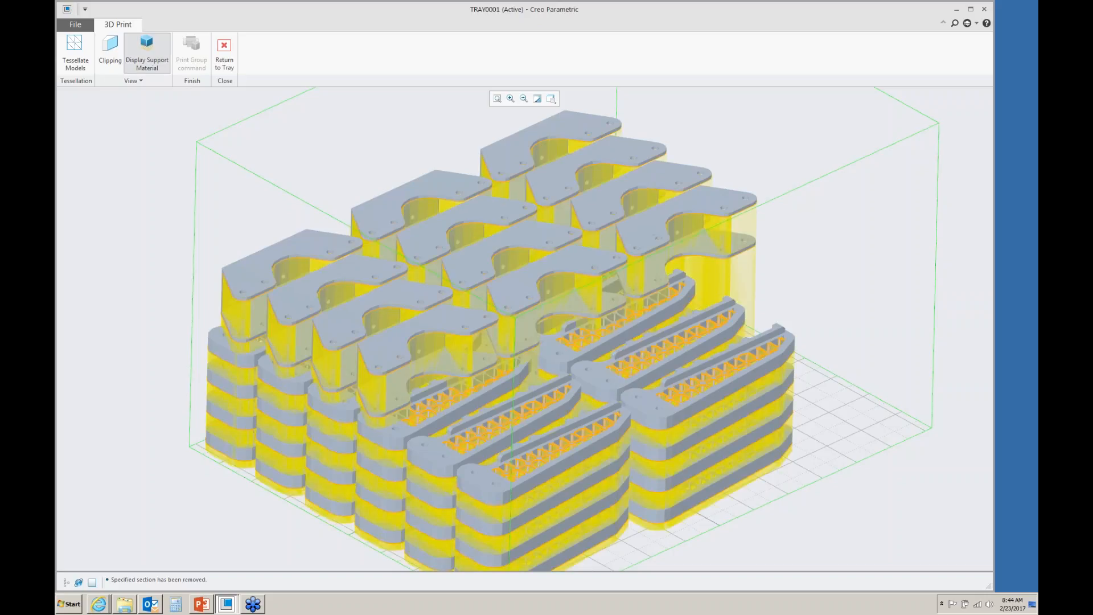
- Clip through the preview with the clipping plane, then turn off clipping and the support material display
click(107, 57)
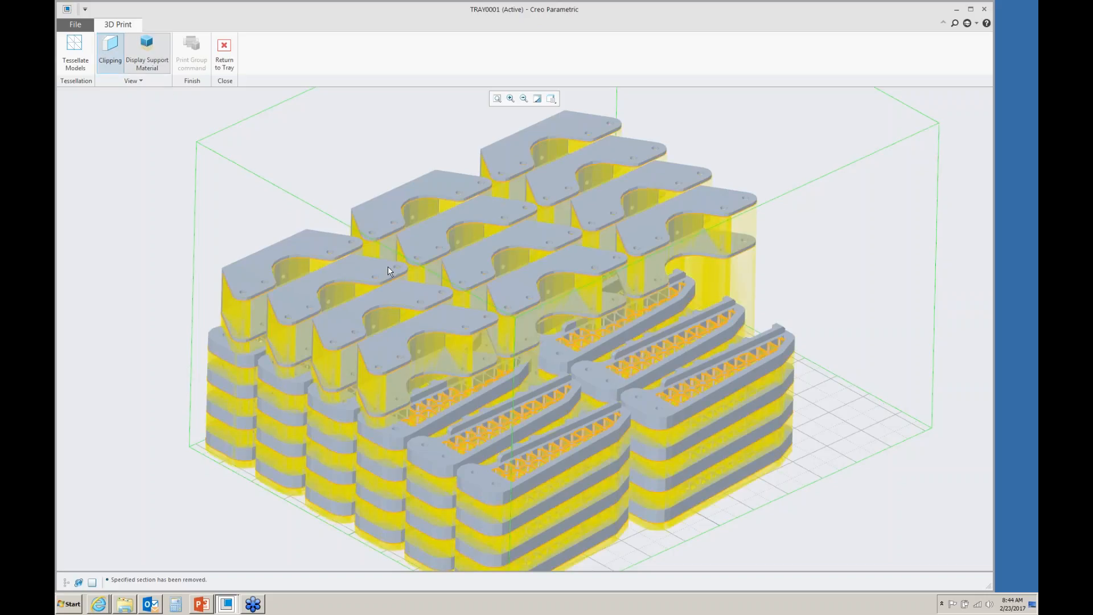
drag(540, 316, 540, 354)
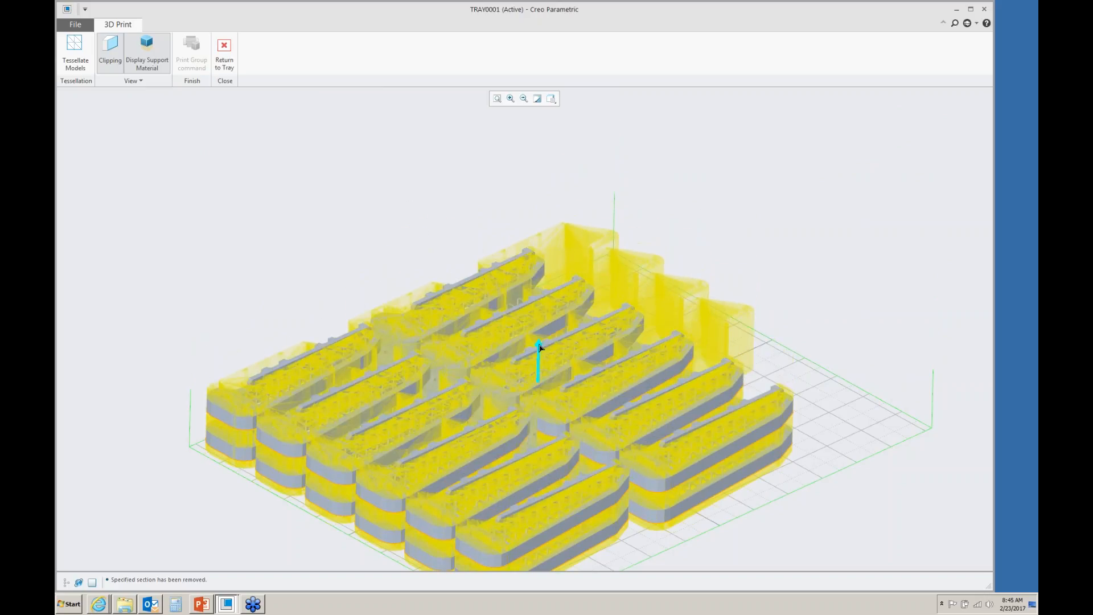
click(111, 57)
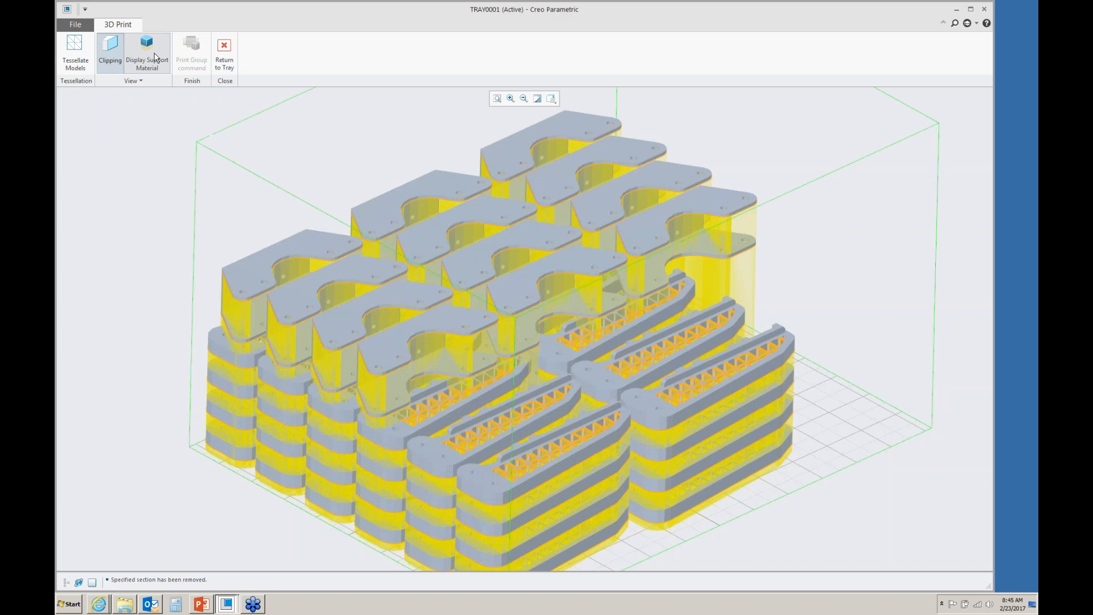
click(147, 50)
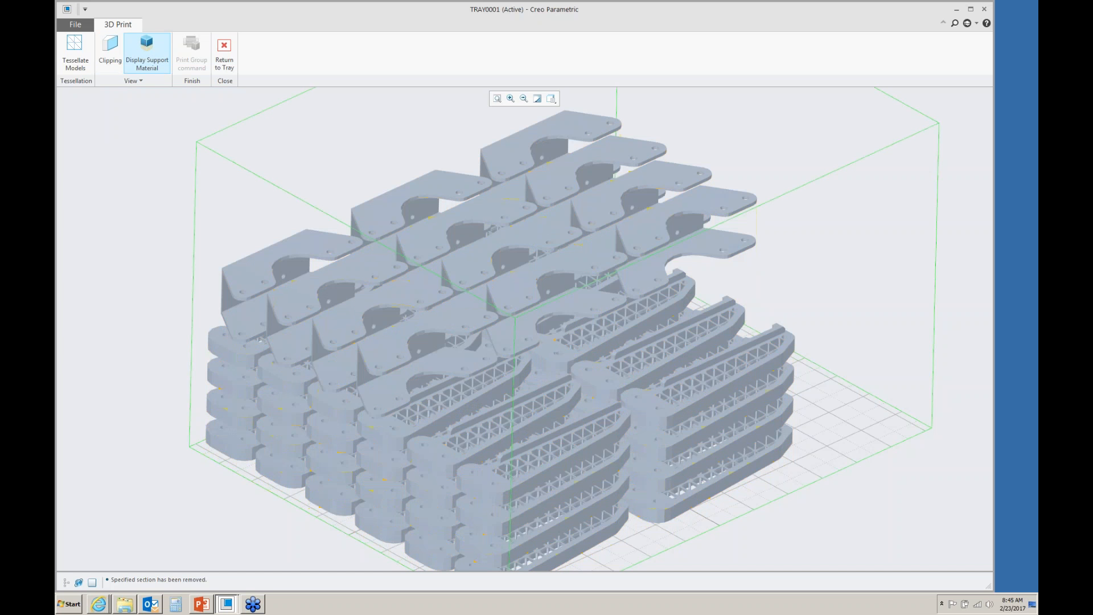
- Set the STL chord heights of the finger and base parts to the minimum, then return to the tray
scroll(358, 341, up, 5)
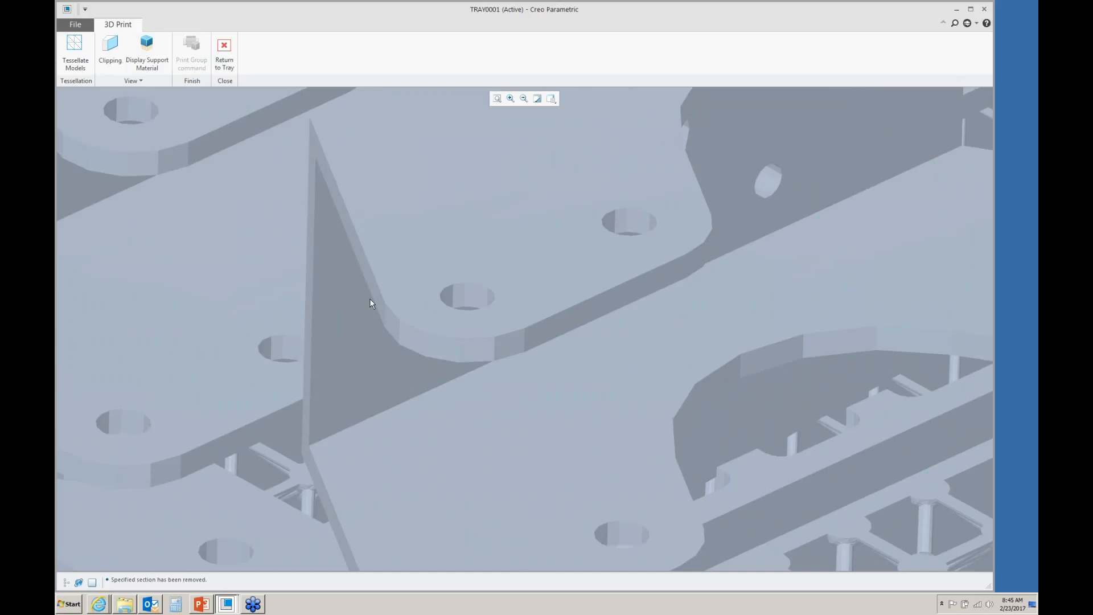
click(75, 50)
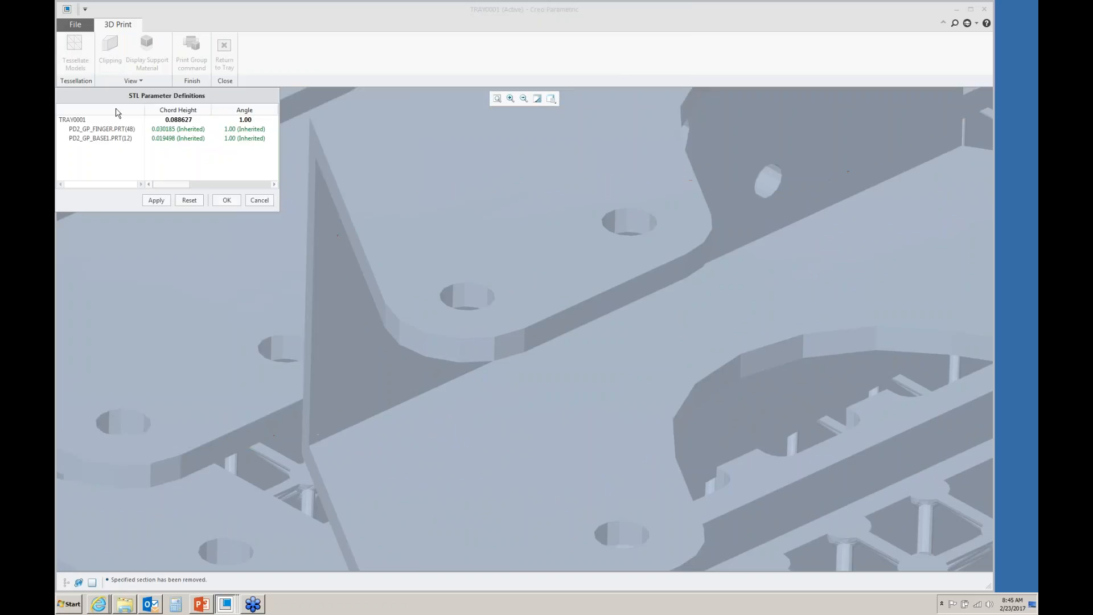
mouse_move(174, 184)
mouse_down()
mouse_move(259, 189)
mouse_move(167, 189)
mouse_up()
click(193, 129)
click(208, 129)
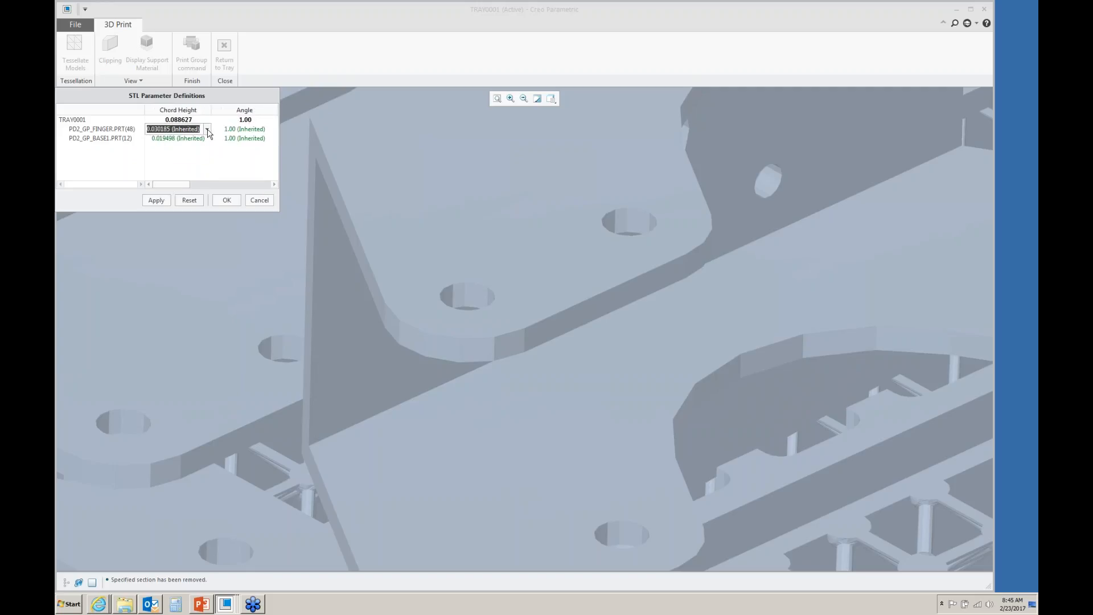
click(172, 144)
click(190, 140)
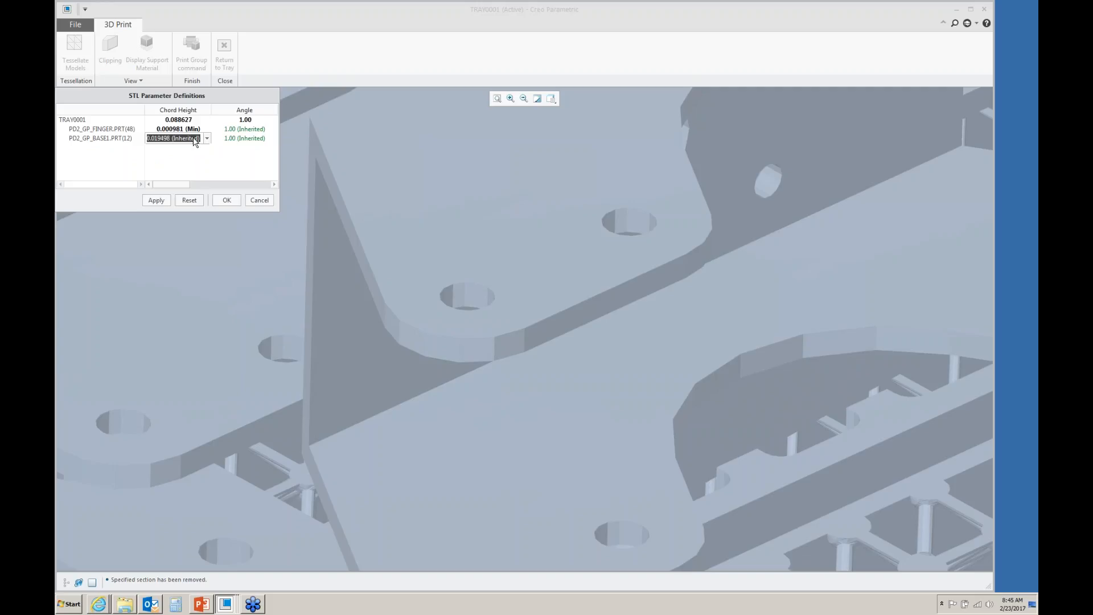
click(208, 138)
click(162, 149)
click(226, 200)
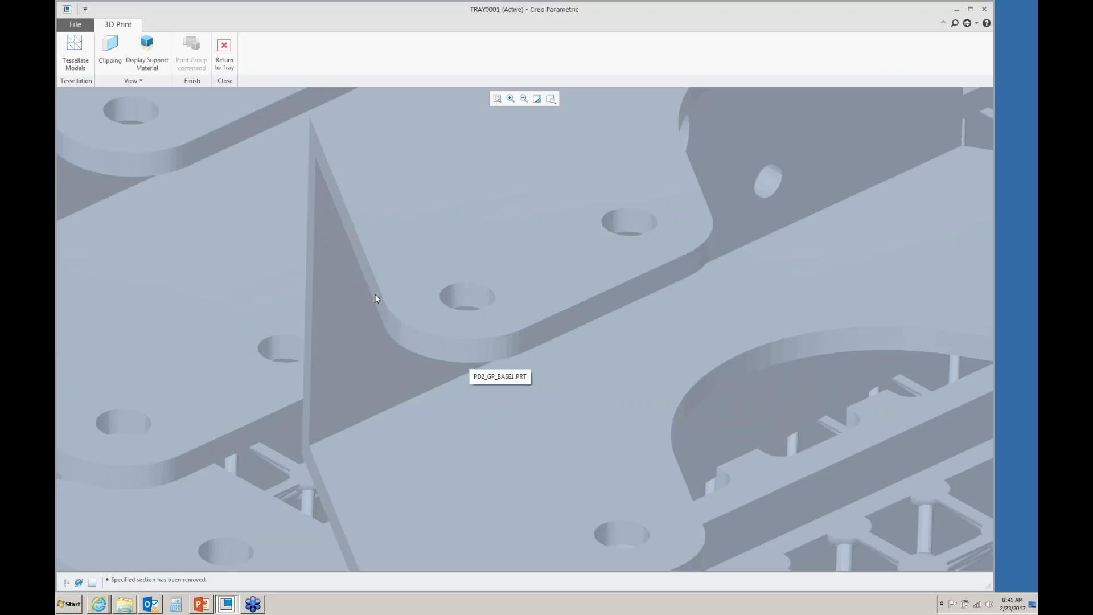
scroll(401, 314, down, 8)
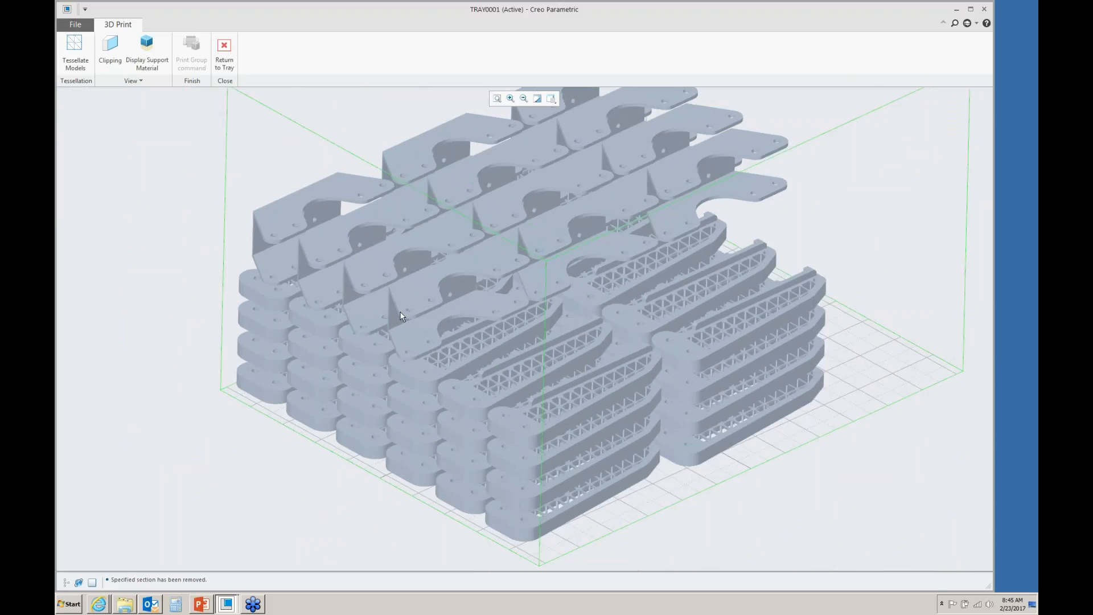
click(225, 52)
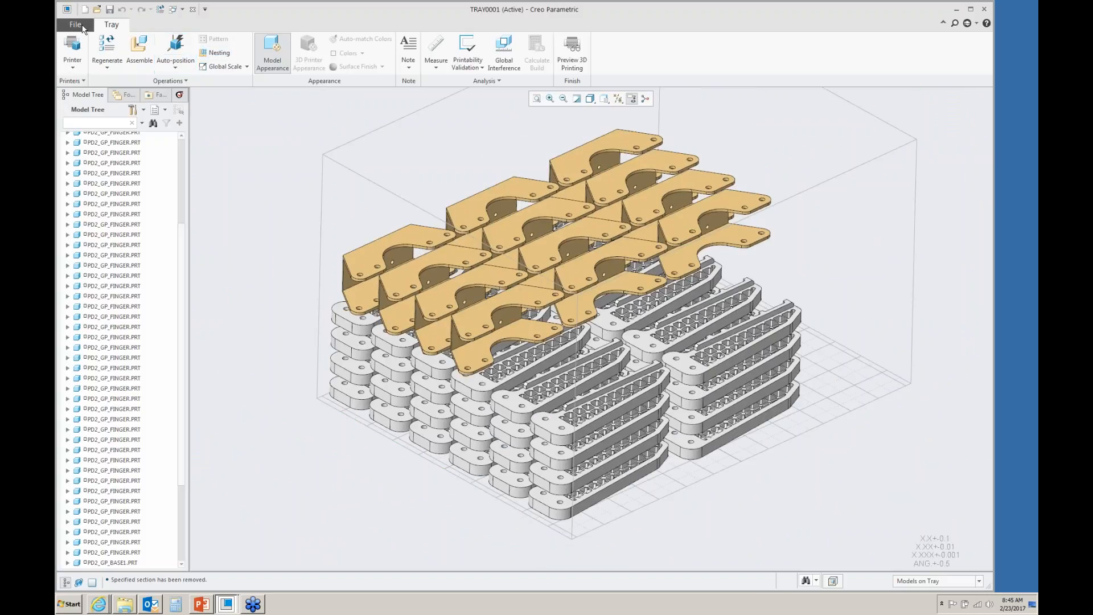
- Try to save a copy of the tray as a Stereolithography (*.stl) file
click(80, 26)
mouse_move(89, 101)
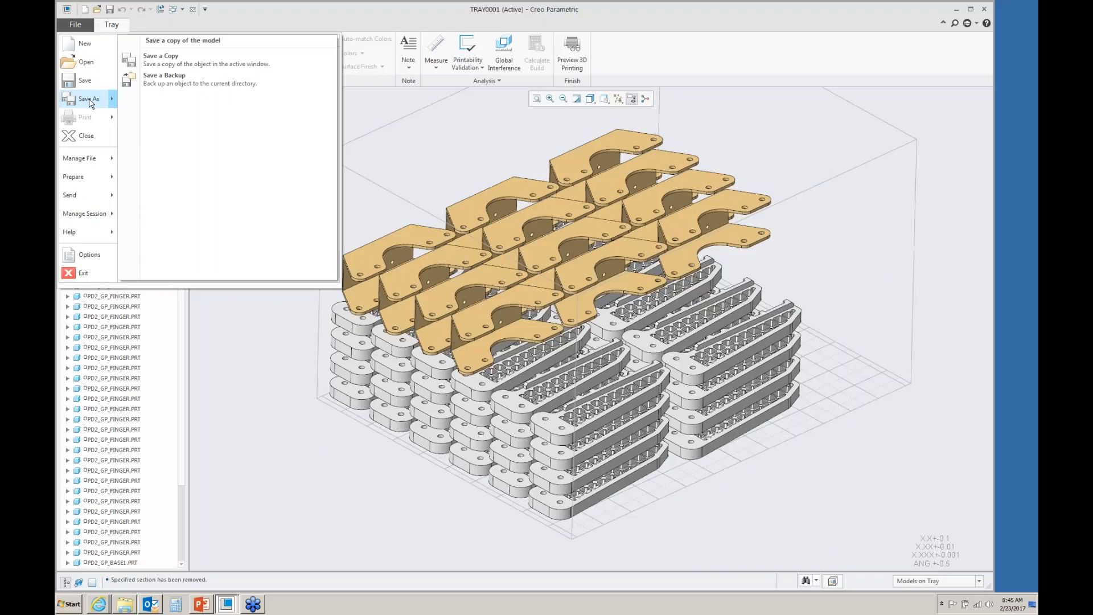
click(165, 59)
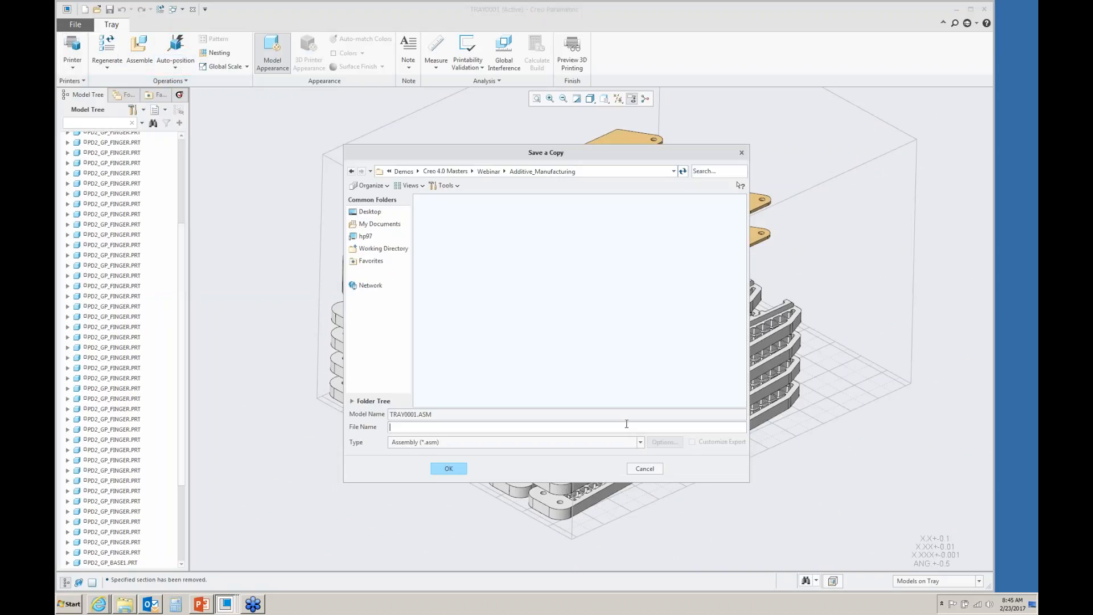
click(640, 442)
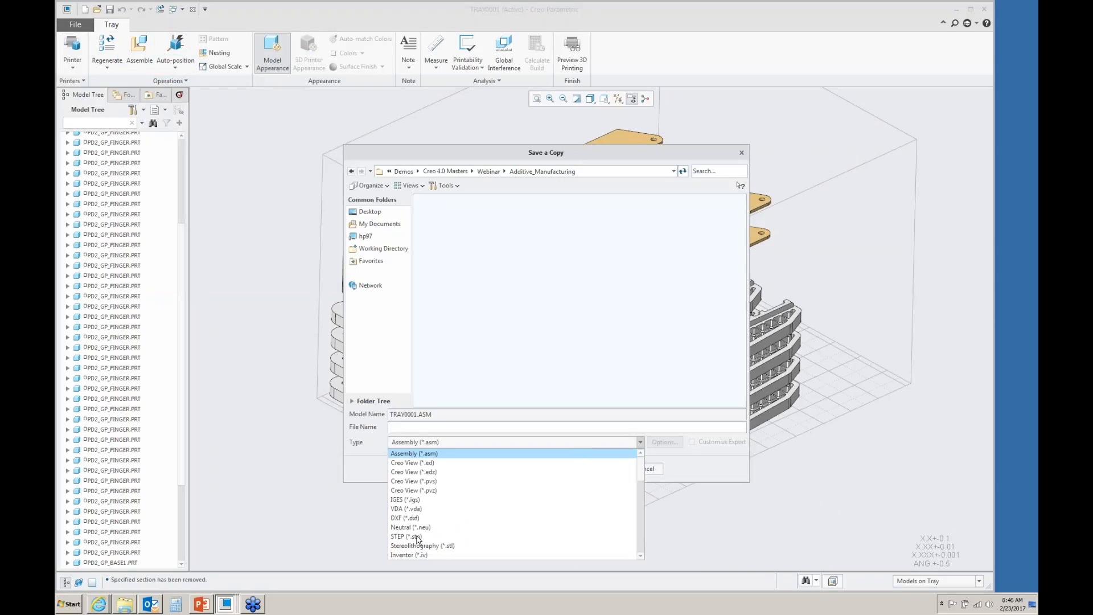
click(422, 546)
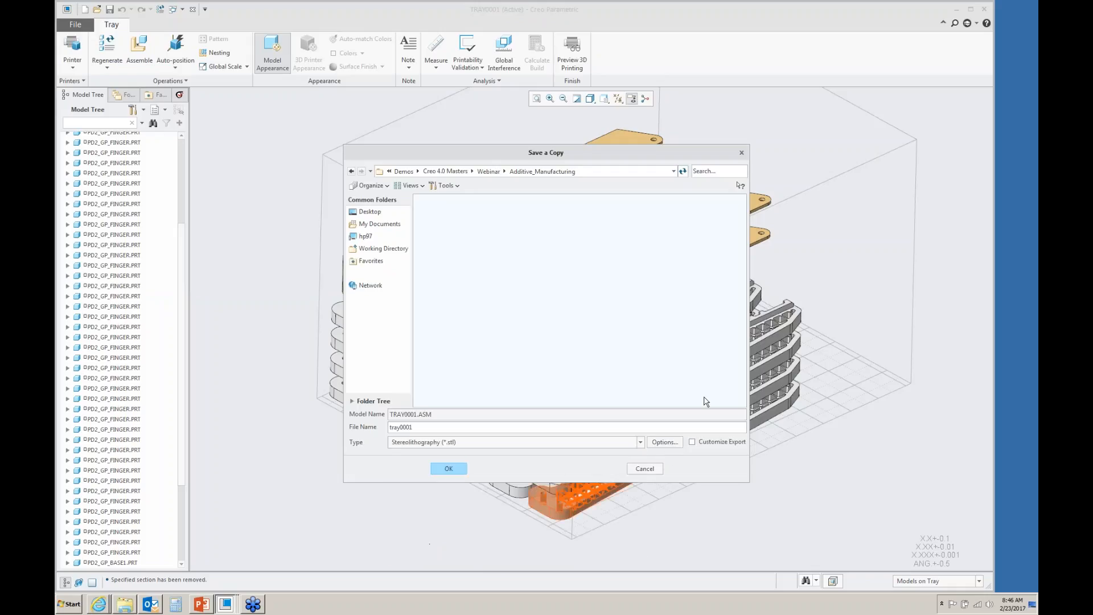
- Browse the other export file types, then close the Save a Copy dialog
click(640, 443)
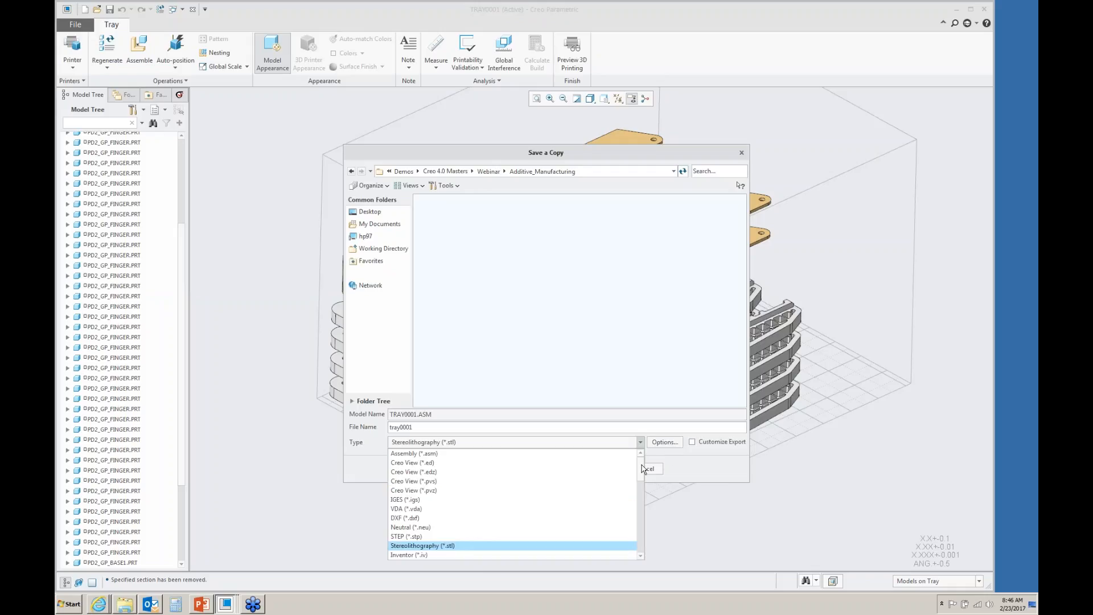
scroll(643, 478, down, 4)
scroll(640, 493, down, 1)
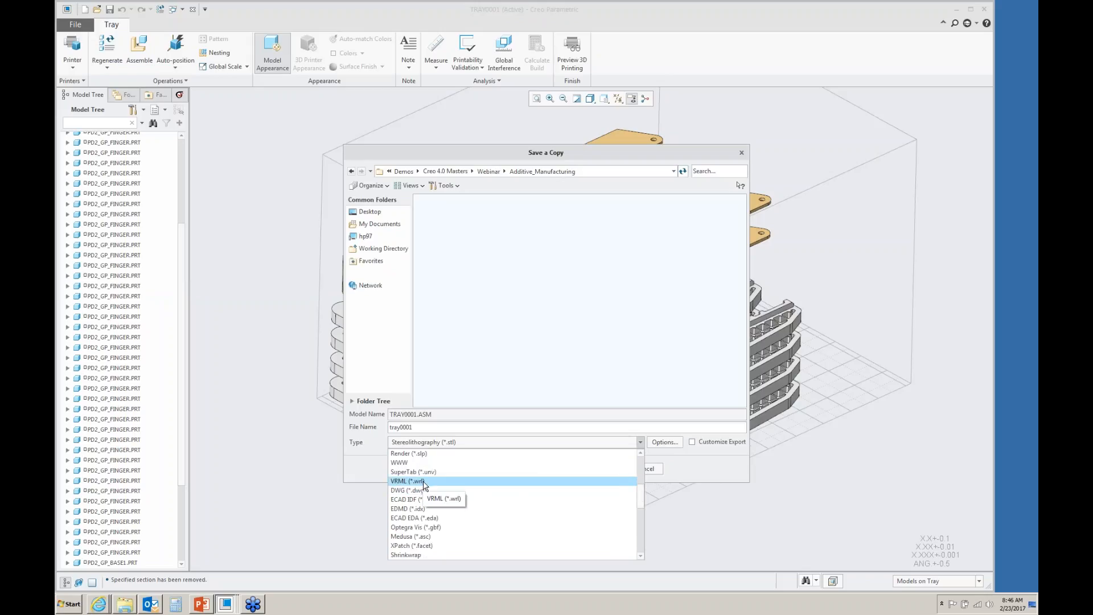
click(743, 157)
click(743, 155)
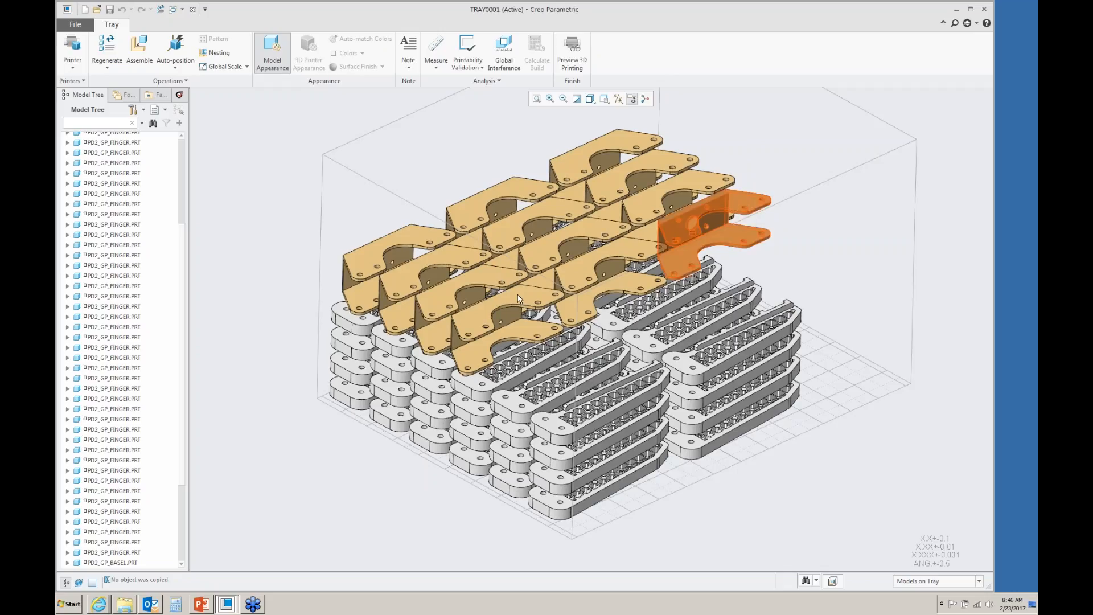
mouse_move(204, 608)
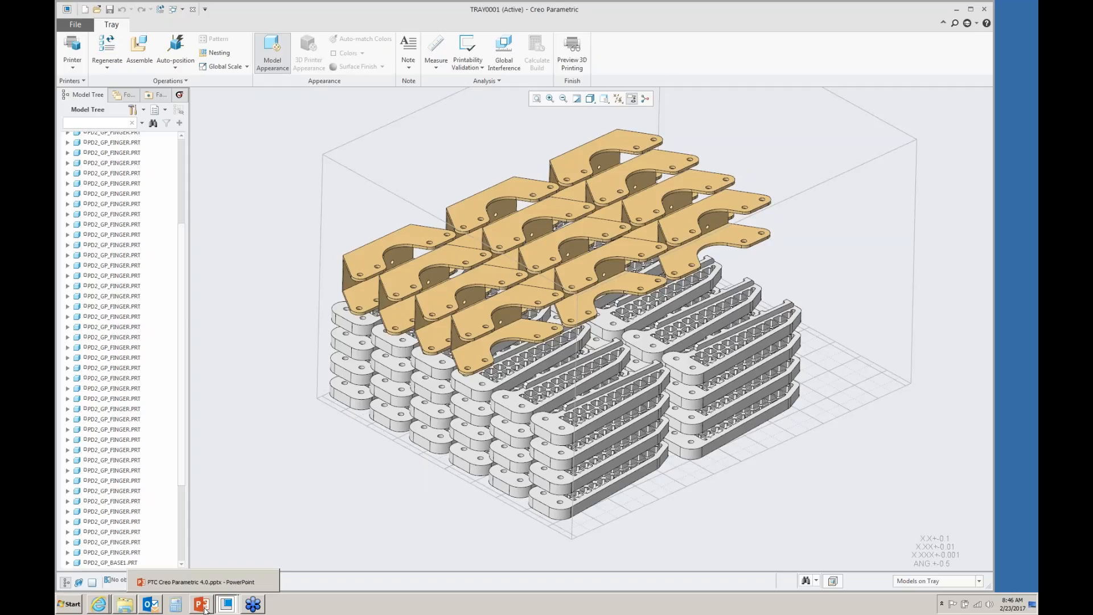